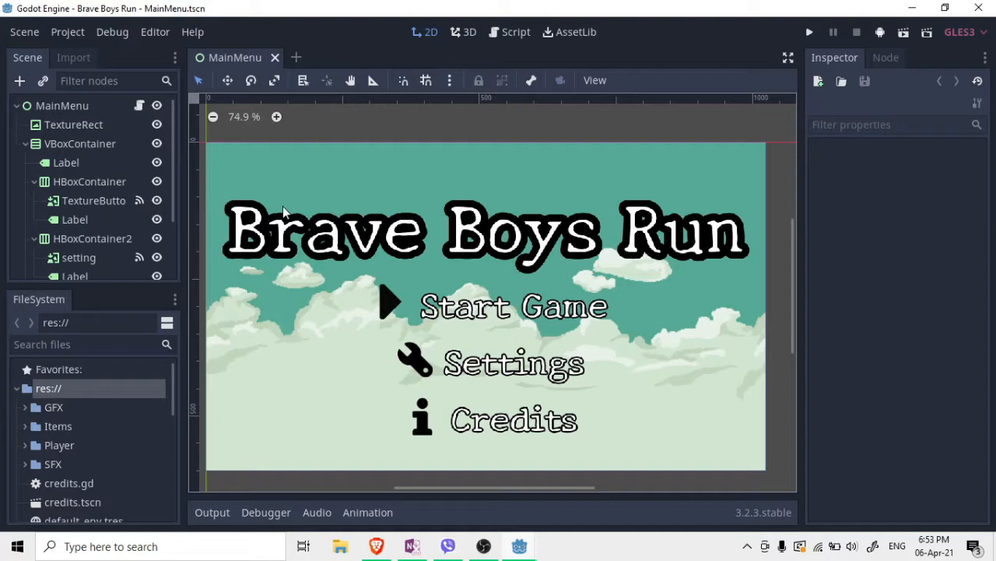
# Look up the Android export settings in Editor Settings by searching 'android', then close them
pyautogui.click(72, 36)
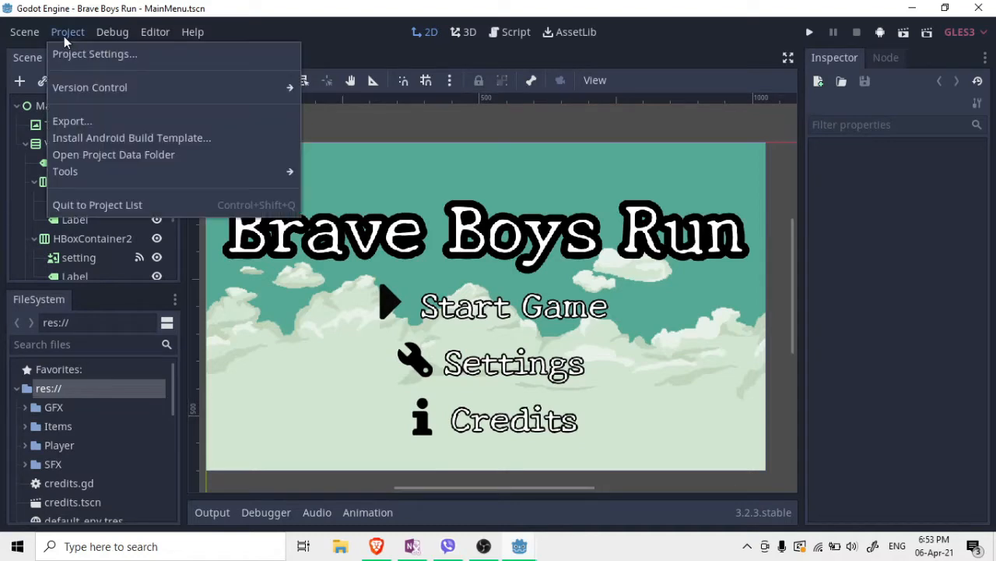
pyautogui.moveTo(141, 37)
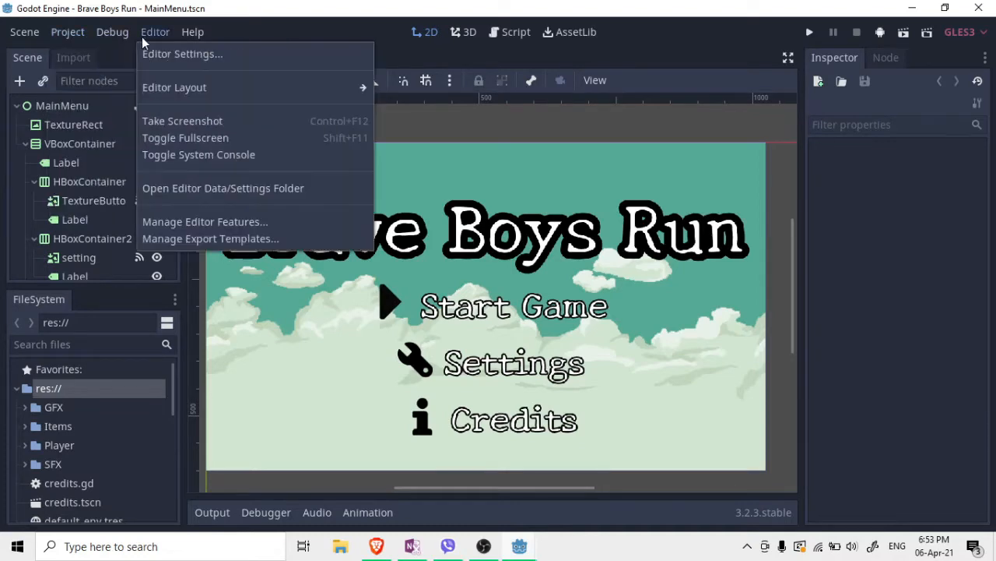
pyautogui.click(161, 56)
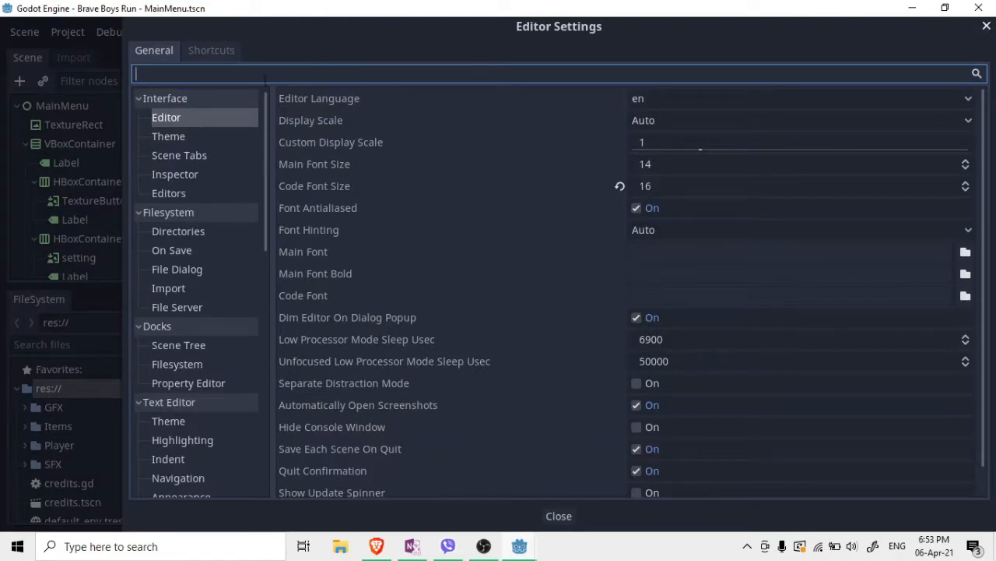
pyautogui.write('android')
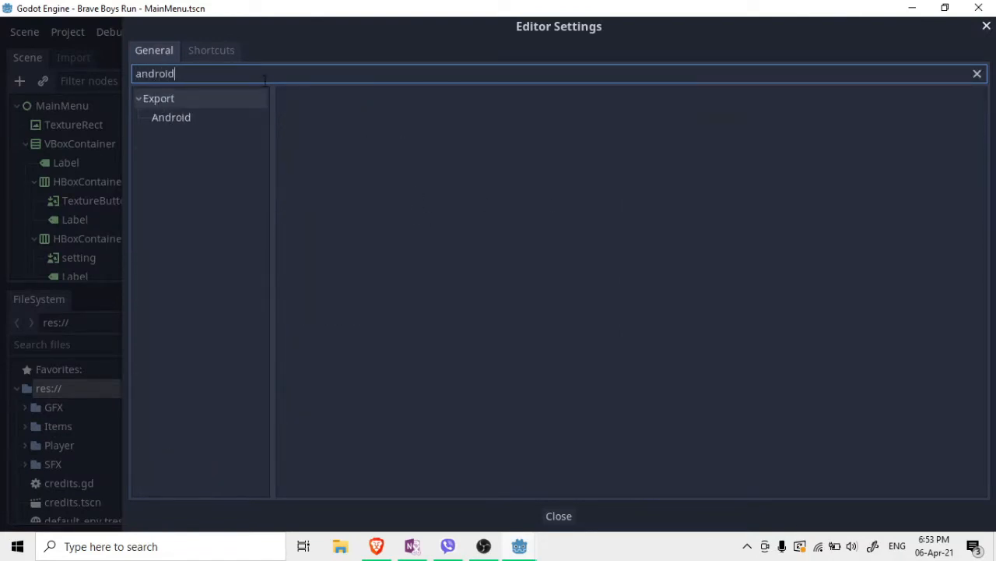
pyautogui.click(170, 122)
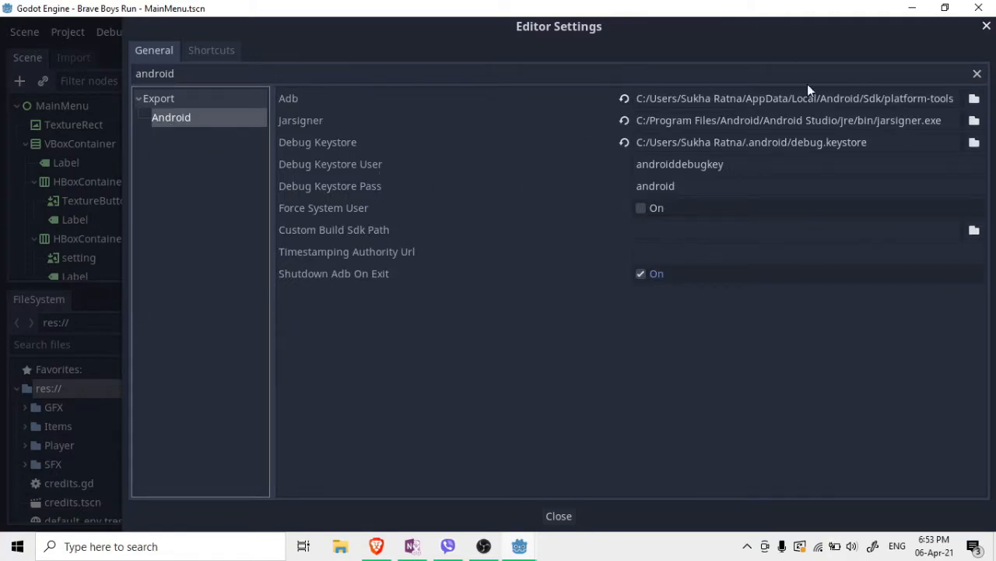
pyautogui.click(569, 516)
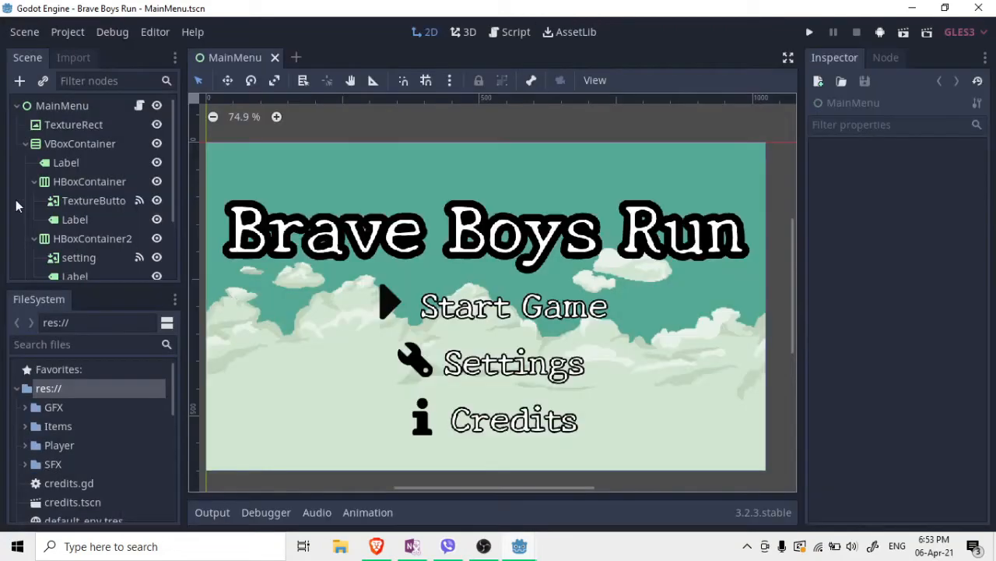
# Open the export presets and view the Android (Runnable) preset exporting to ../BBR.apk
pyautogui.click(74, 33)
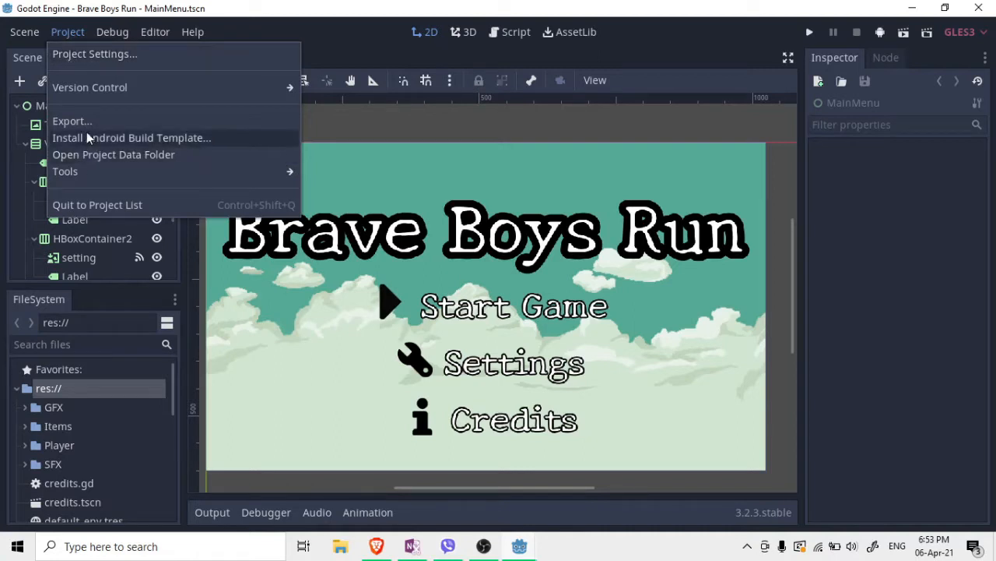
pyautogui.click(68, 122)
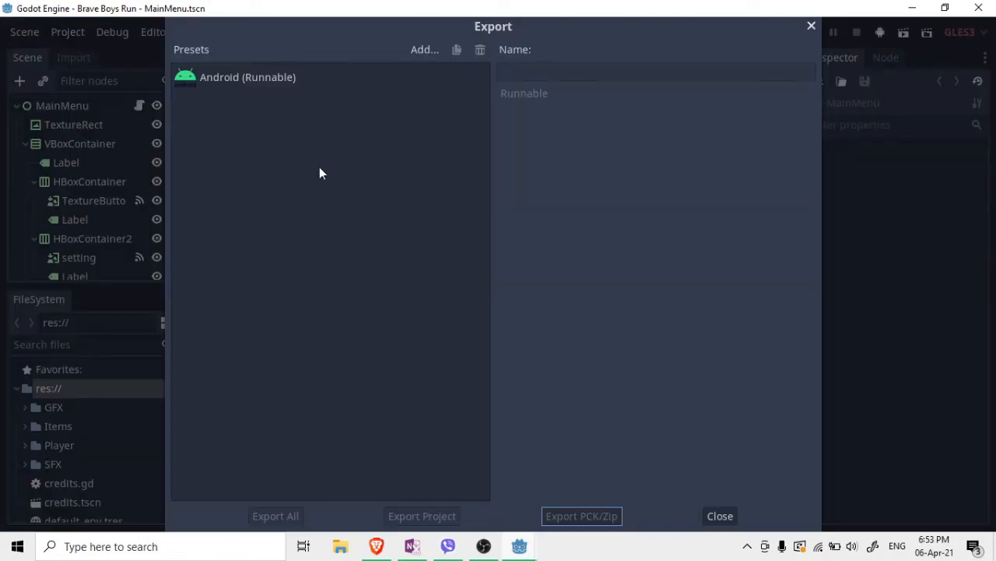
pyautogui.click(256, 80)
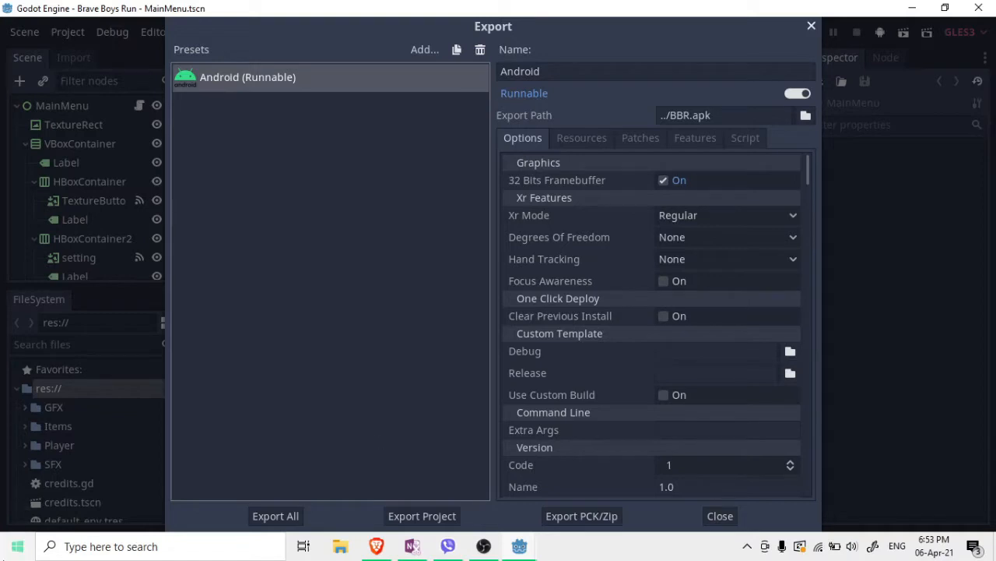
pyautogui.click(17, 545)
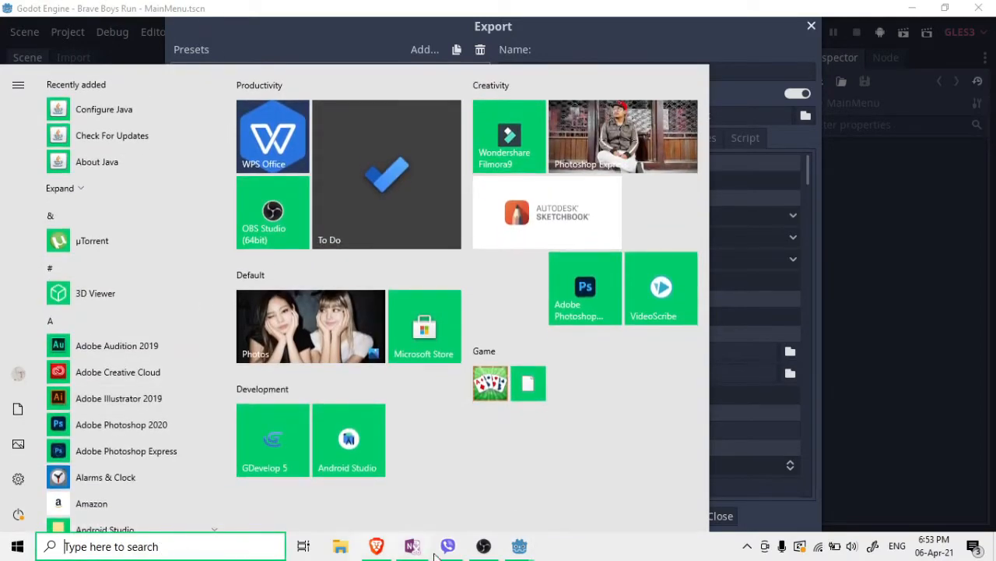
# Bring Brave forward and return to the Godot 'Exporting for Android' docs page
pyautogui.click(376, 545)
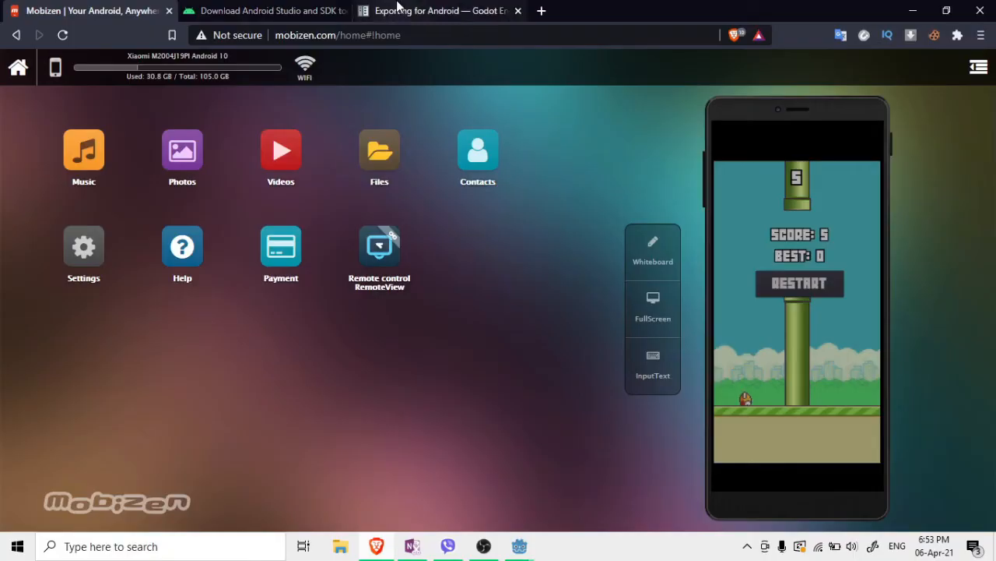
pyautogui.click(477, 8)
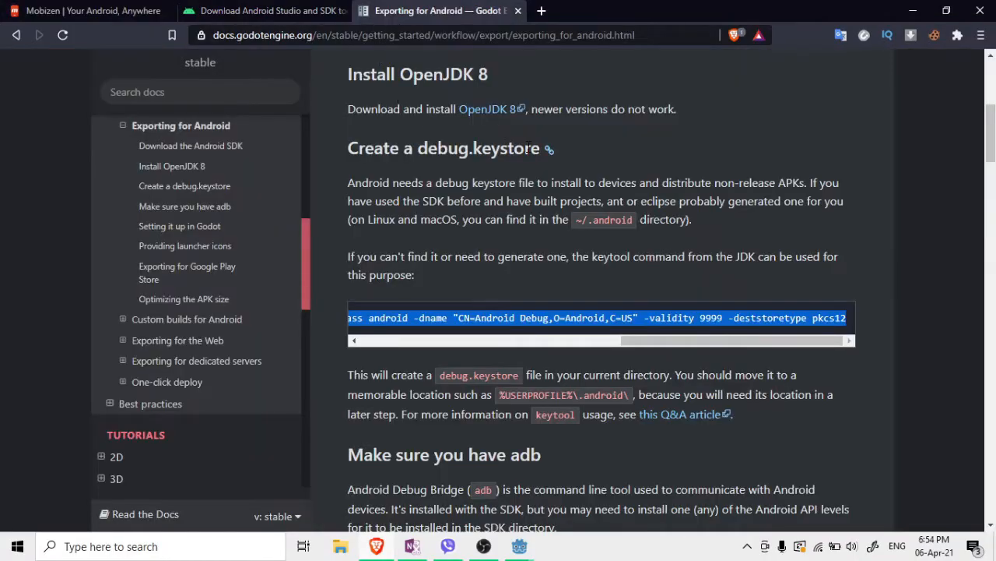
pyautogui.click(714, 183)
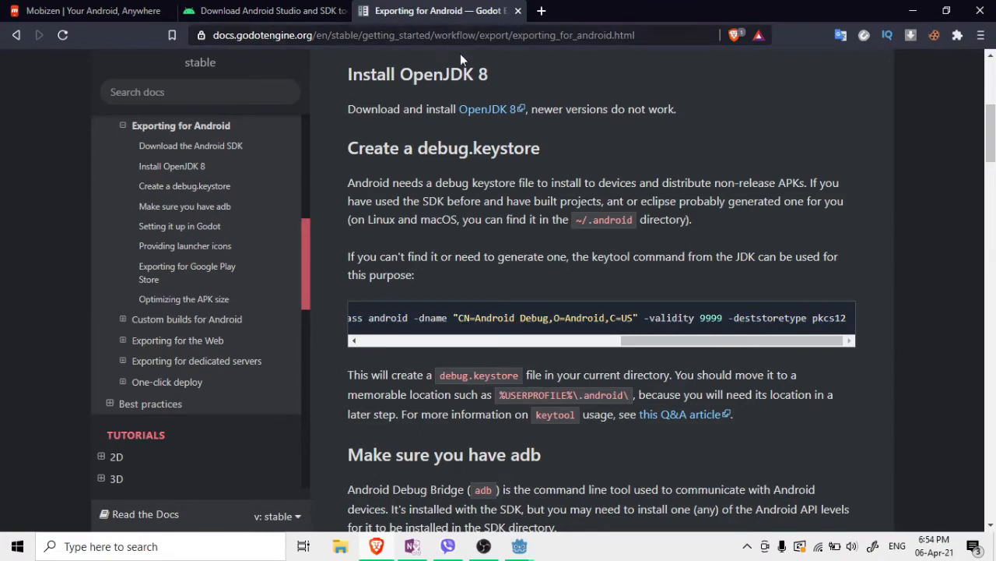
pyautogui.scroll(2, 464, 60)
pyautogui.moveTo(514, 35); pyautogui.dragTo(626, 35)
pyautogui.click(16, 35)
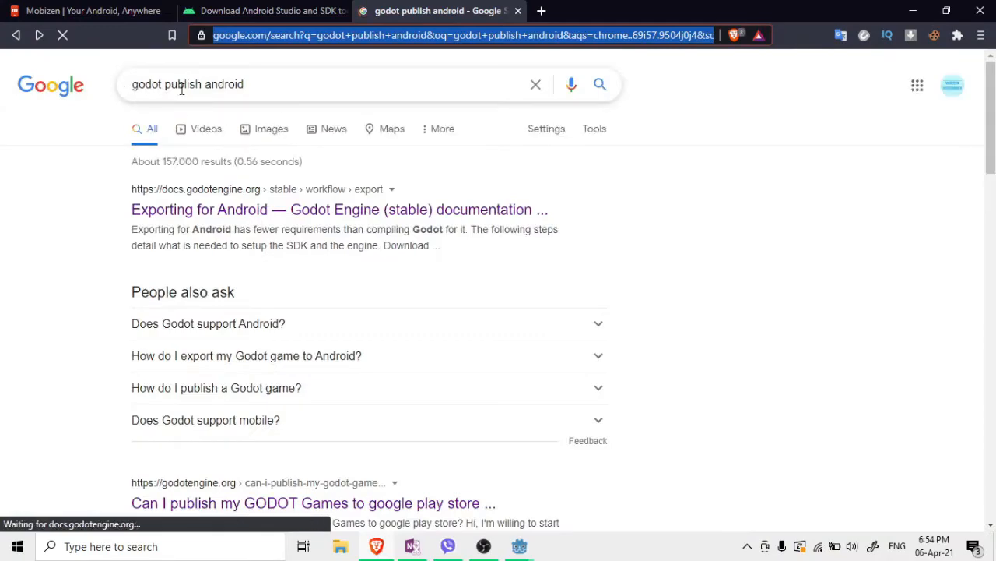
pyautogui.click(40, 35)
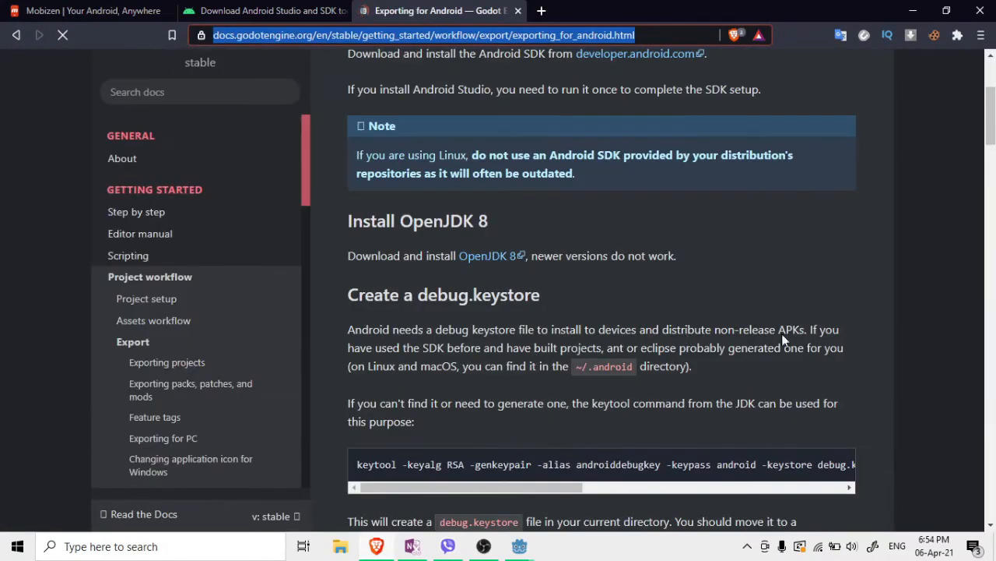
pyautogui.click(767, 319)
# Scroll down to the 'Exporting for Google Play Store' section of the docs
pyautogui.scroll(-1, 523, 312)
pyautogui.scroll(-1, 521, 308)
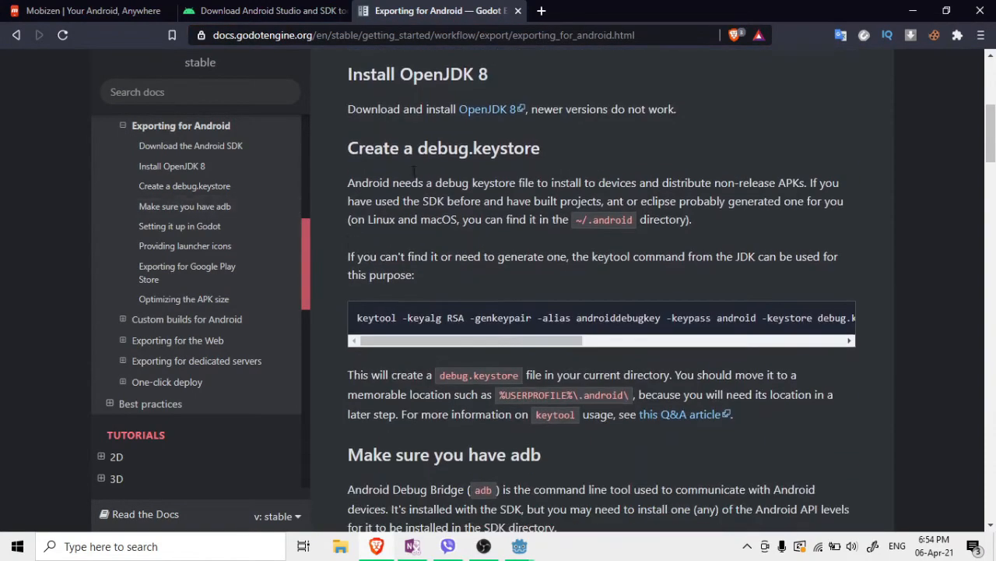
pyautogui.moveTo(348, 148); pyautogui.dragTo(542, 171)
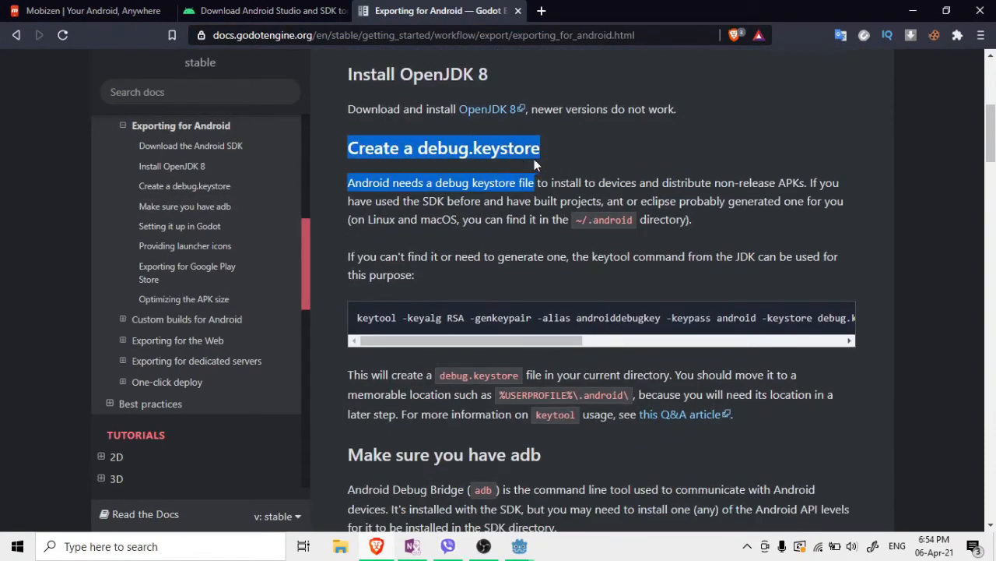
pyautogui.click(683, 174)
pyautogui.scroll(-6, 659, 269)
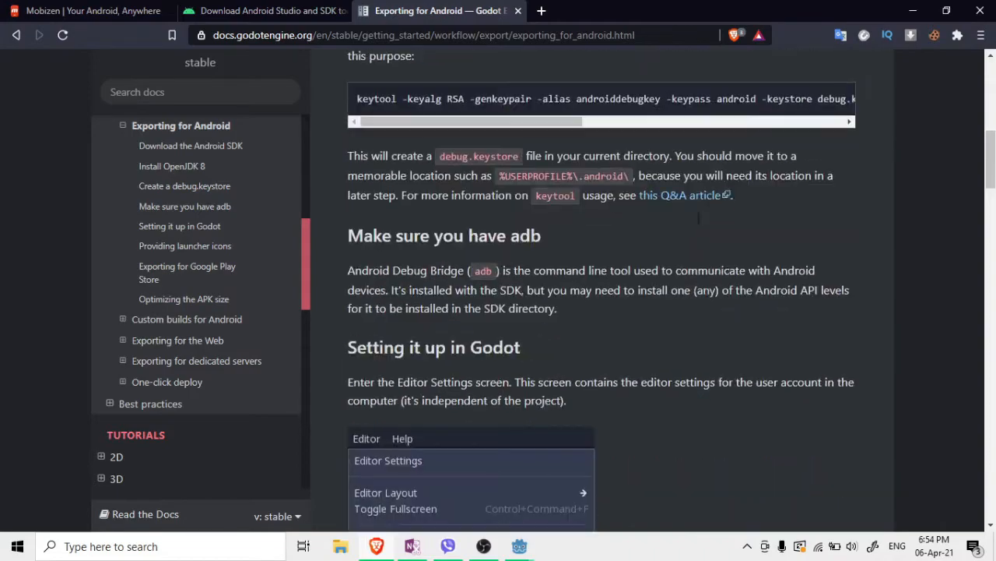
pyautogui.scroll(-15, 659, 271)
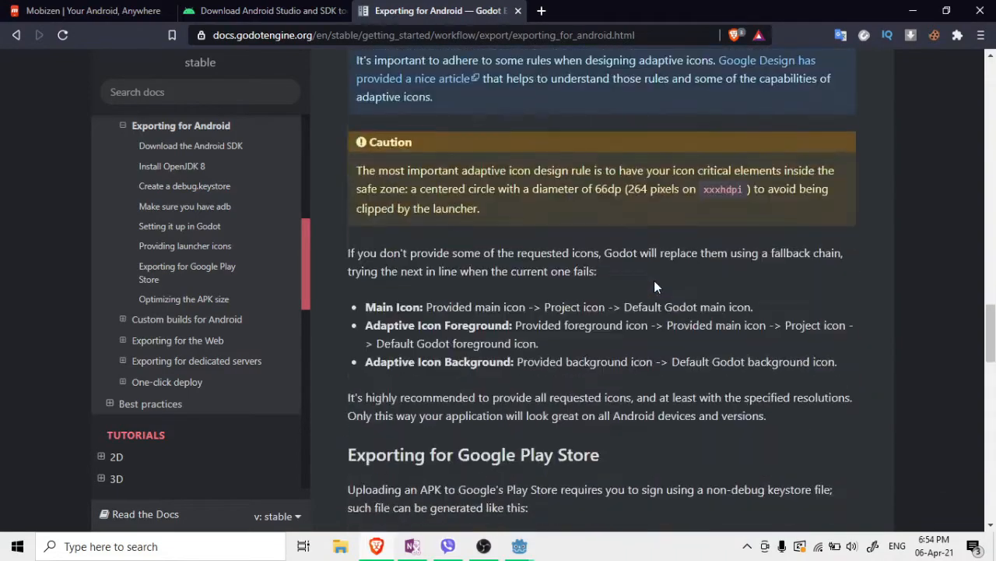
pyautogui.scroll(1, 655, 283)
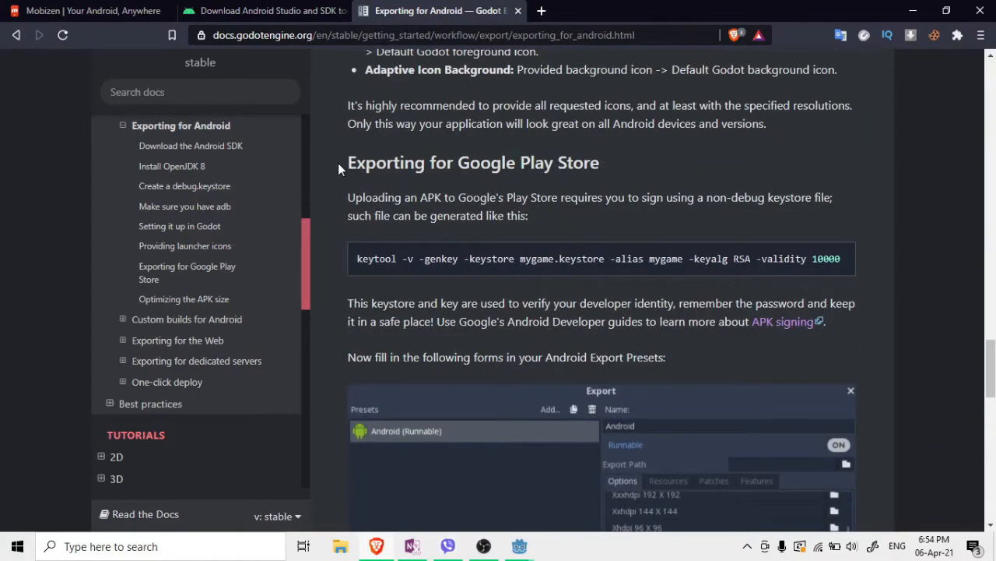
pyautogui.moveTo(331, 160); pyautogui.dragTo(616, 179)
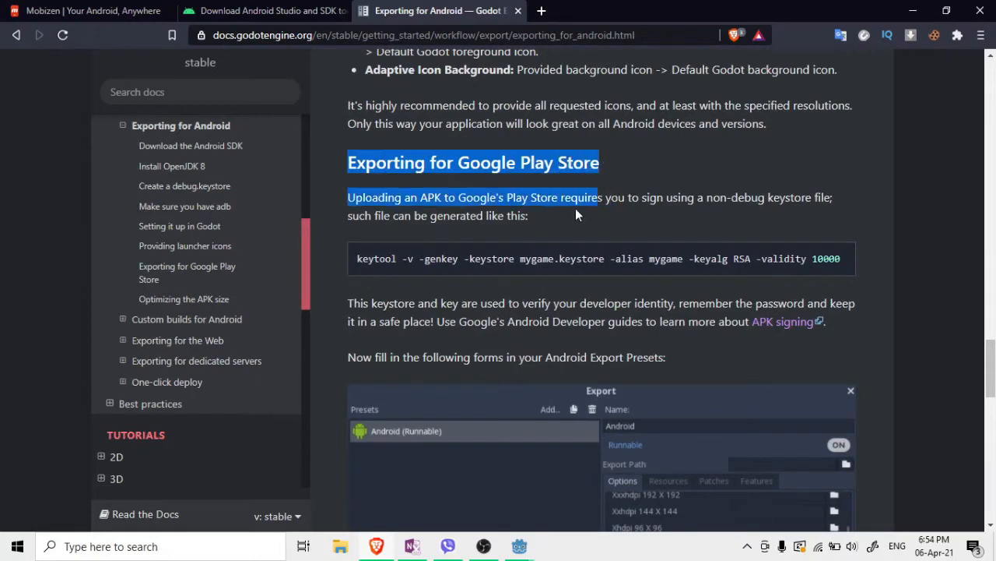
pyautogui.click(402, 228)
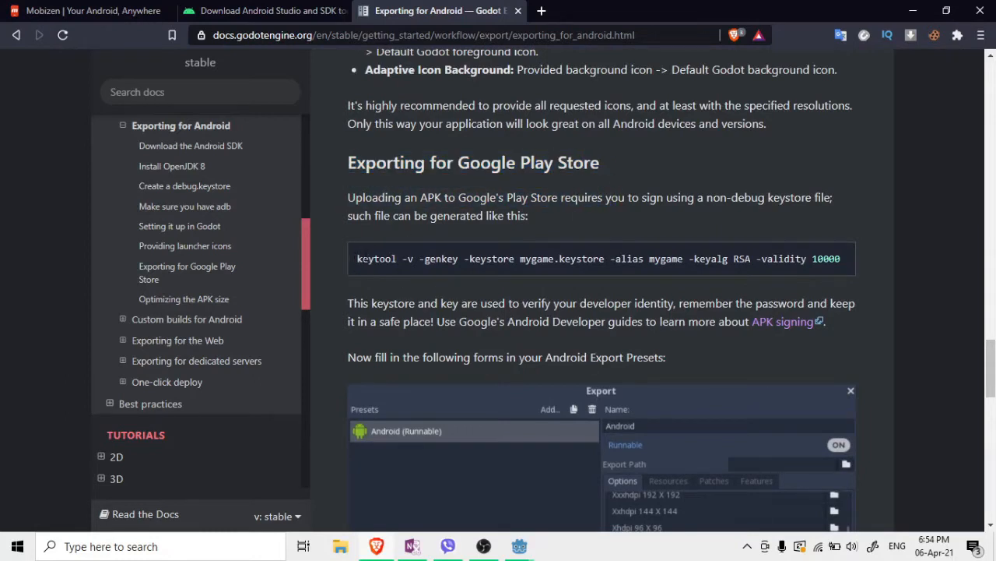
# Select and copy the keytool keystore-generation command
pyautogui.moveTo(355, 259); pyautogui.dragTo(847, 271)
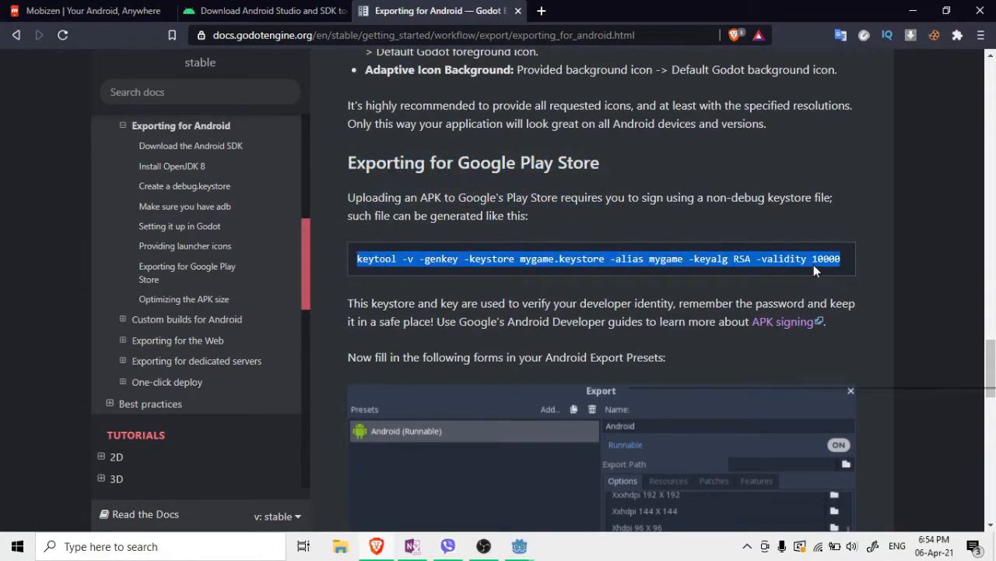
pyautogui.rightClick(813, 265)
pyautogui.click(833, 281)
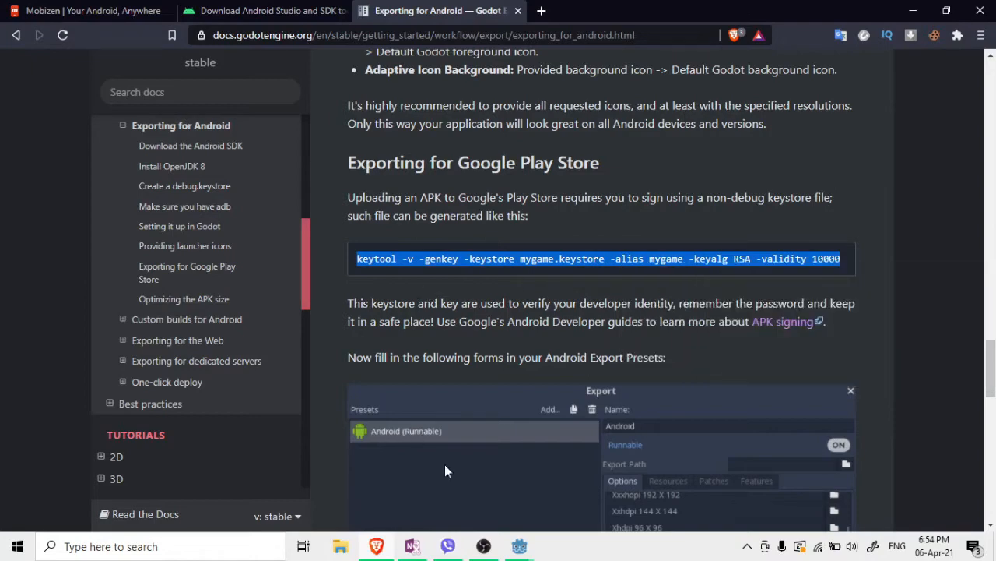
# Launch Command Prompt via a 'cmd' search and paste the keytool command at the prompt
pyautogui.click(16, 545)
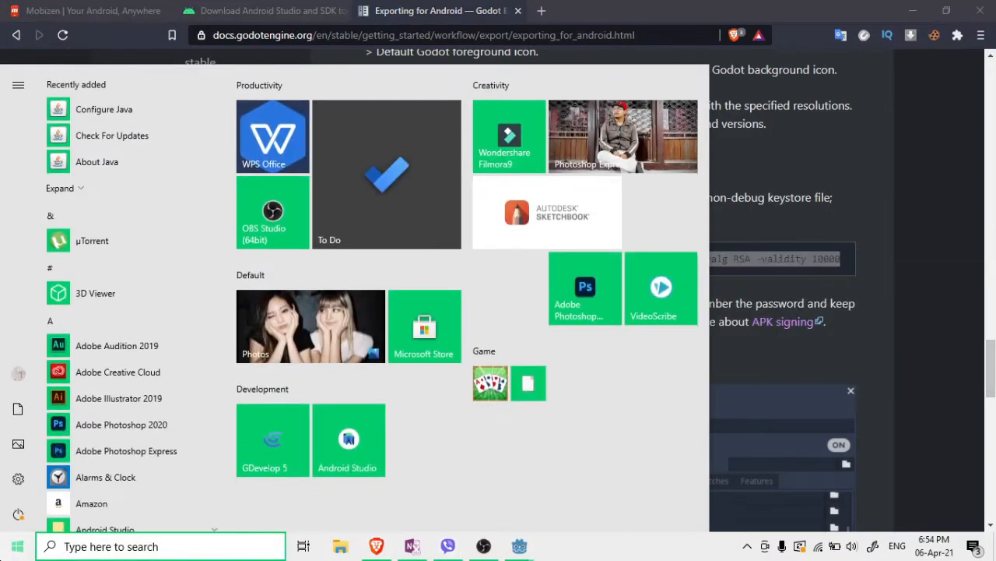
pyautogui.write('cmd')
pyautogui.click(54, 124)
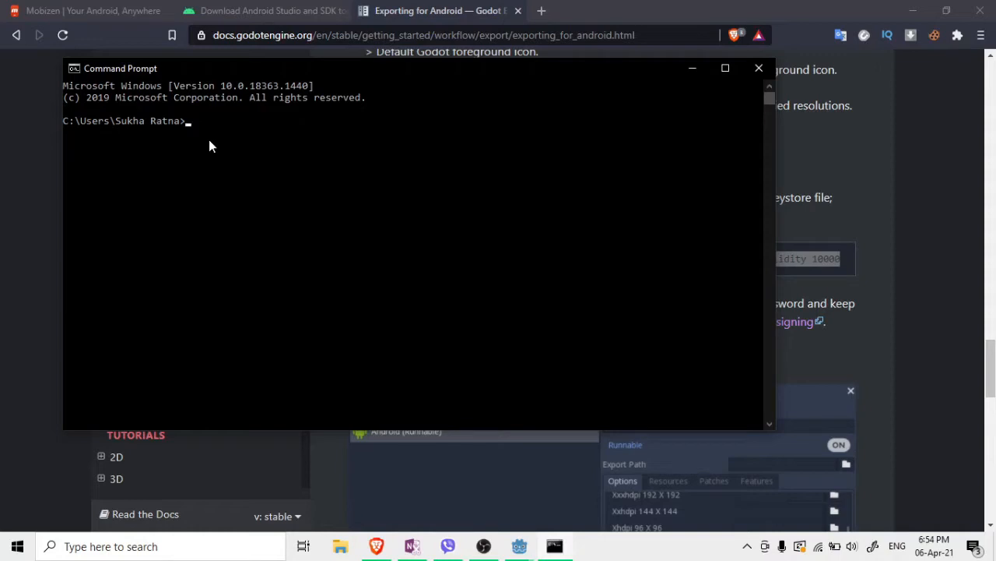
pyautogui.rightClick(193, 128)
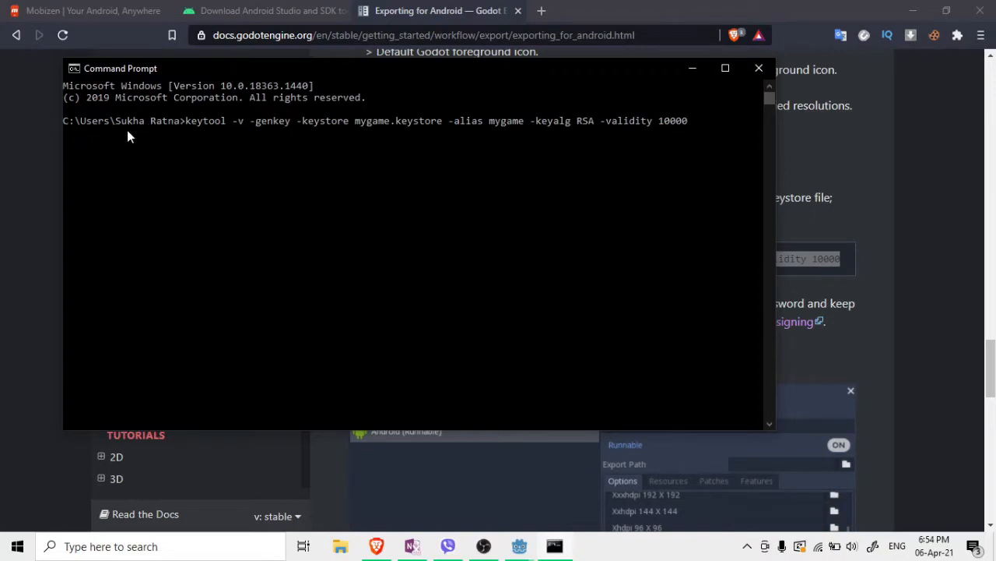
pyautogui.click(340, 547)
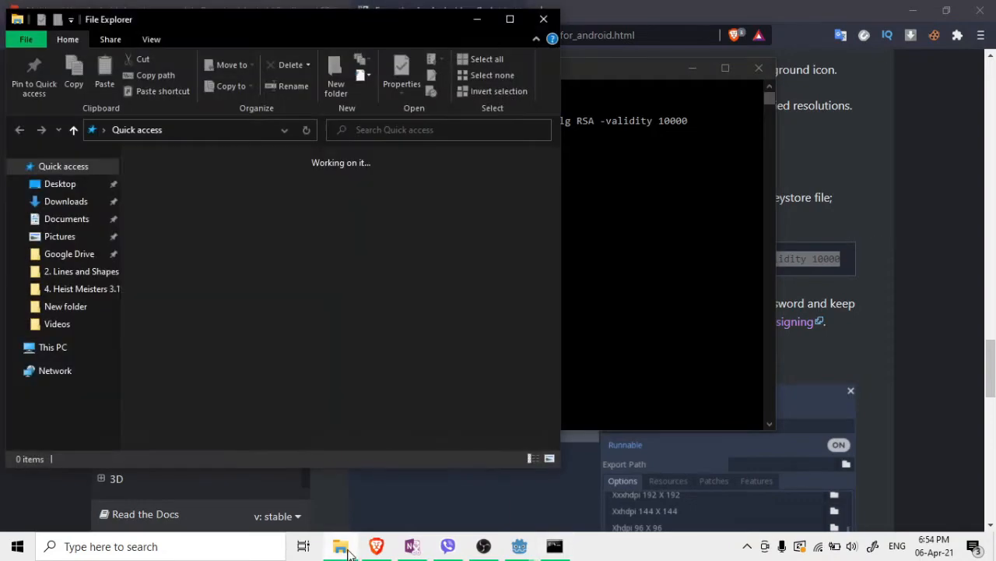
# Browse to C:\Users and into the user's home folder, then minimize File Explorer
pyautogui.click(106, 350)
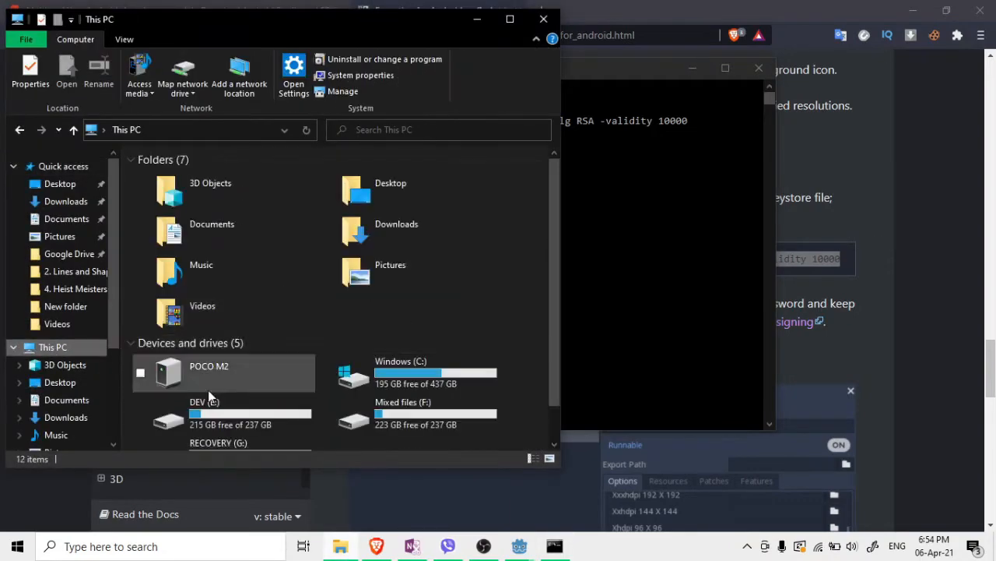
pyautogui.doubleClick(399, 370)
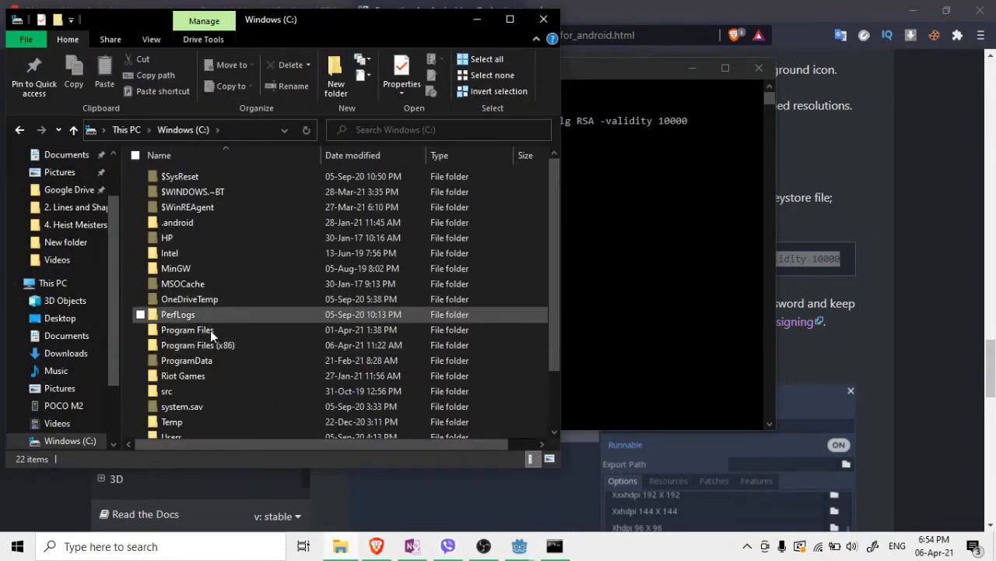
pyautogui.scroll(-2, 205, 415)
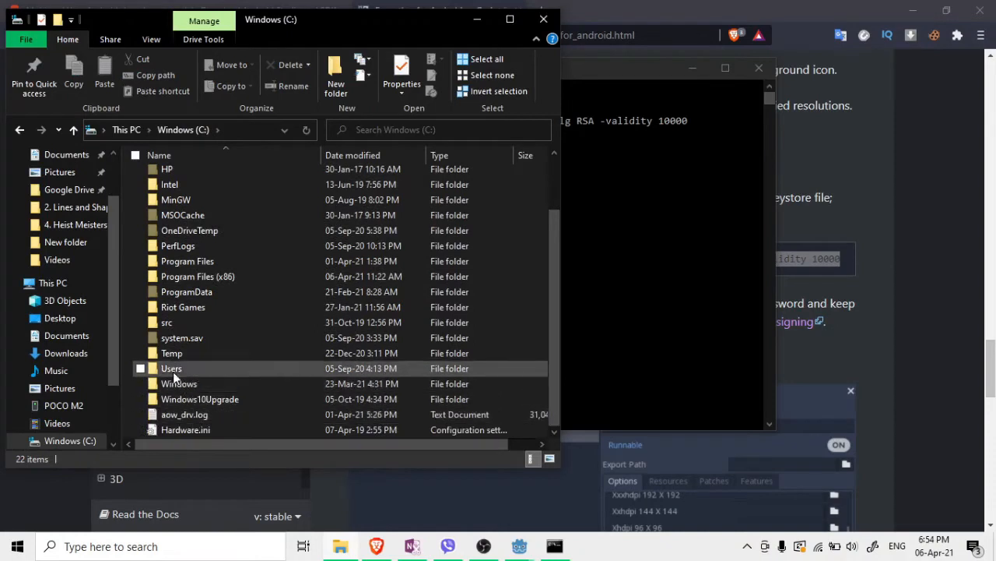
pyautogui.doubleClick(173, 369)
pyautogui.doubleClick(202, 207)
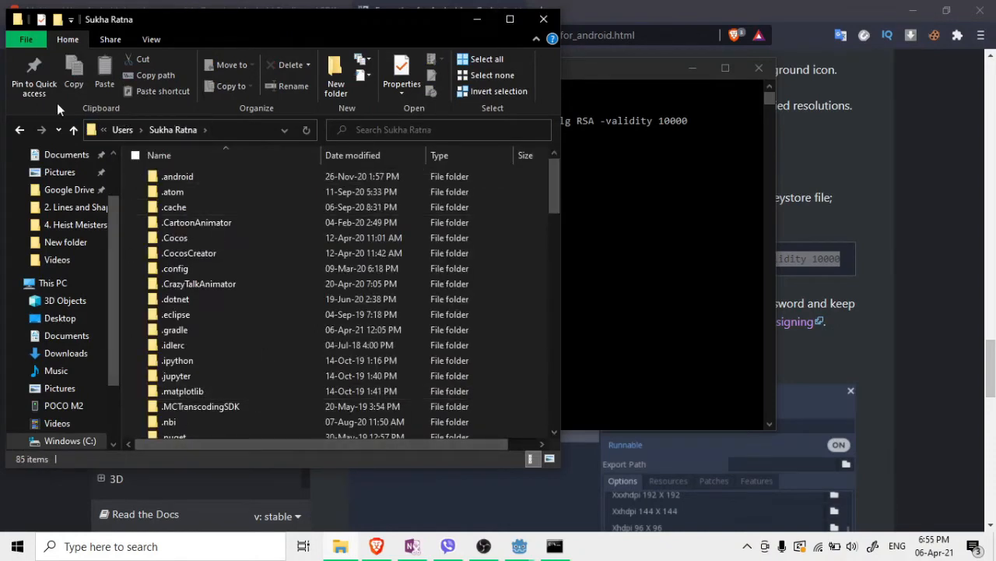
pyautogui.click(475, 23)
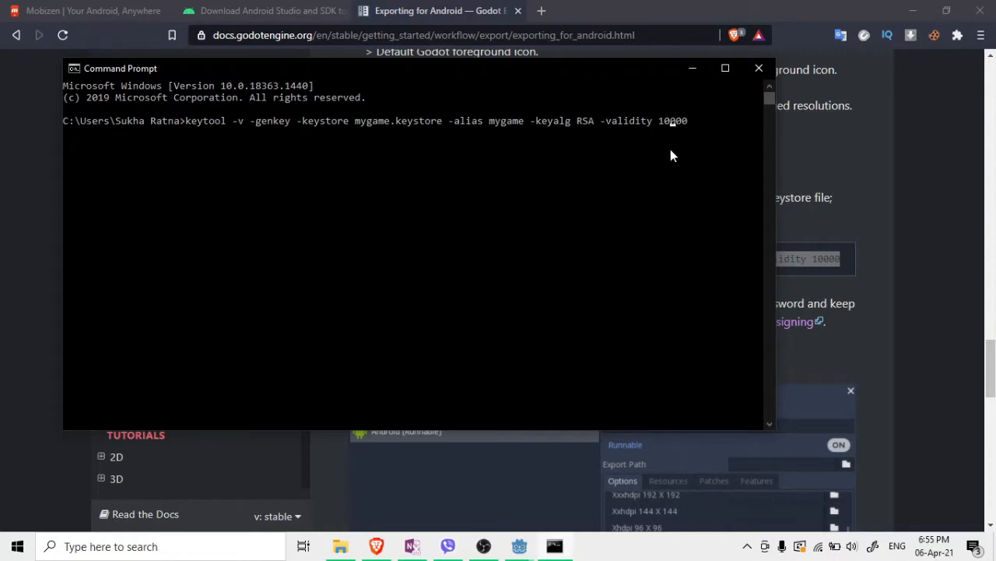
# Edit the keytool command to use bbr.keystore, remove the -alias option, and run it
pyautogui.press('Left')
pyautogui.press('Left')
pyautogui.press('Left')
pyautogui.press('Left')
pyautogui.press('Left')
pyautogui.press('Left')
pyautogui.press('Left')
pyautogui.press('Left')
pyautogui.press('Left')
pyautogui.press('Left')
pyautogui.press('Left')
pyautogui.press('Left')
pyautogui.press('Left')
pyautogui.press('Left')
pyautogui.press('Left')
pyautogui.press('Left')
pyautogui.press('Left')
pyautogui.press('Left')
pyautogui.press('Left')
pyautogui.press('Left')
pyautogui.press('Left')
pyautogui.press('Left')
pyautogui.press('Left')
pyautogui.press('Left')
pyautogui.press('Left')
pyautogui.press('Left')
pyautogui.press('Left')
pyautogui.press('Left')
pyautogui.press('Left')
pyautogui.press('Left')
pyautogui.press('Left')
pyautogui.press('Left')
pyautogui.press('Left')
pyautogui.press('Left')
pyautogui.press('Left')
pyautogui.press('Left')
pyautogui.press('Left')
pyautogui.press('Left')
pyautogui.press('Left')
pyautogui.press('Left')
pyautogui.press('BackSpace')
pyautogui.press('BackSpace')
pyautogui.press('BackSpace')
pyautogui.press('BackSpace')
pyautogui.press('BackSpace')
pyautogui.press('BackSpace')
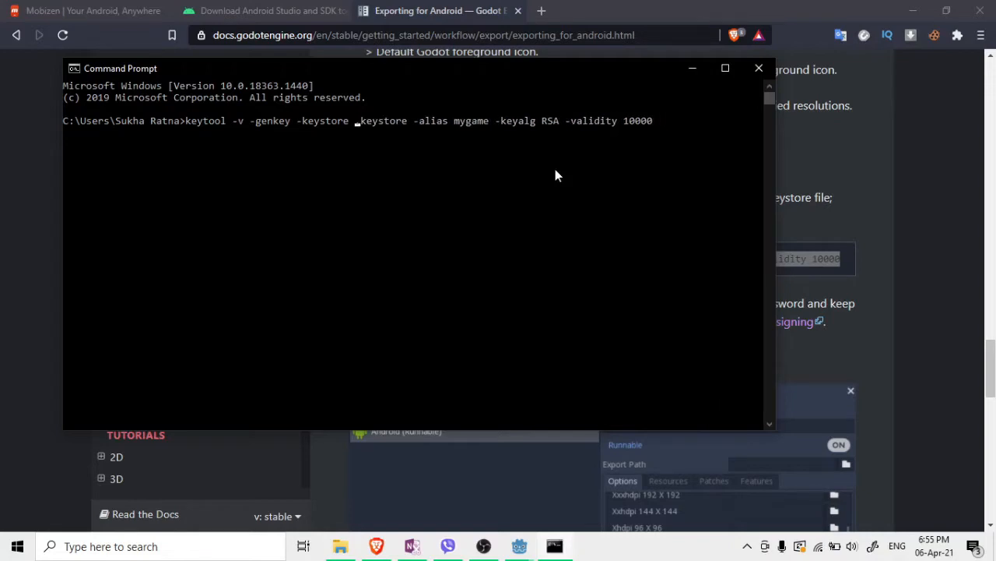
pyautogui.write('bbr')
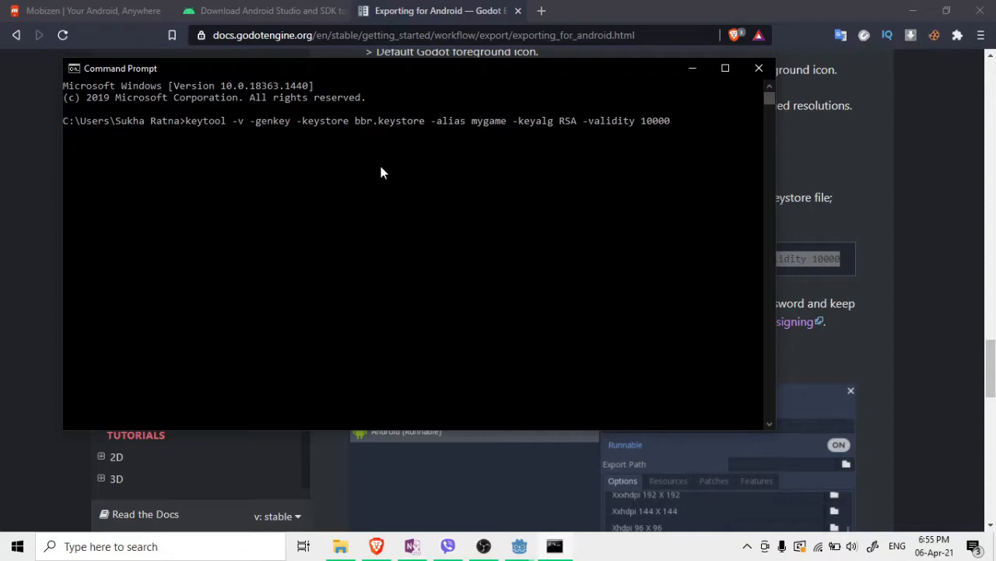
pyautogui.press('Right')
pyautogui.press('Right')
pyautogui.press('Right')
pyautogui.press('Right')
pyautogui.press('Right')
pyautogui.press('Right')
pyautogui.press('Right')
pyautogui.press('Right')
pyautogui.press('Right')
pyautogui.press('Right')
pyautogui.press('Right')
pyautogui.press('Right')
pyautogui.press('Right')
pyautogui.press('Right')
pyautogui.press('Right')
pyautogui.press('Right')
pyautogui.press('Right')
pyautogui.press('Right')
pyautogui.press('Right')
pyautogui.press('Right')
pyautogui.press('Right')
pyautogui.press('Right')
pyautogui.press('Right')
pyautogui.press('BackSpace')
pyautogui.press('BackSpace')
pyautogui.press('BackSpace')
pyautogui.press('BackSpace')
pyautogui.press('BackSpace')
pyautogui.press('BackSpace')
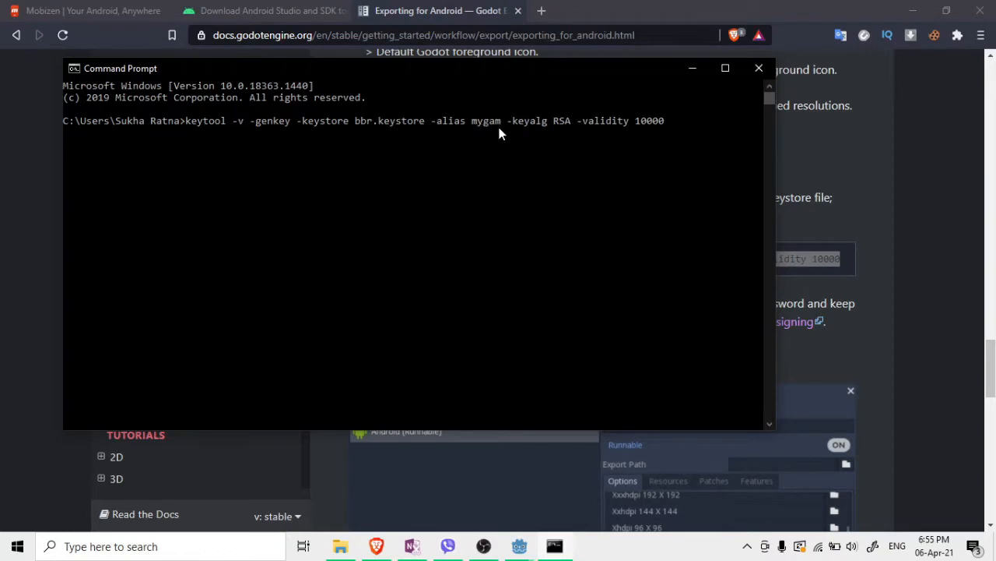
pyautogui.press('BackSpace')
pyautogui.press('BackSpace')
pyautogui.press('BackSpace')
pyautogui.press('BackSpace')
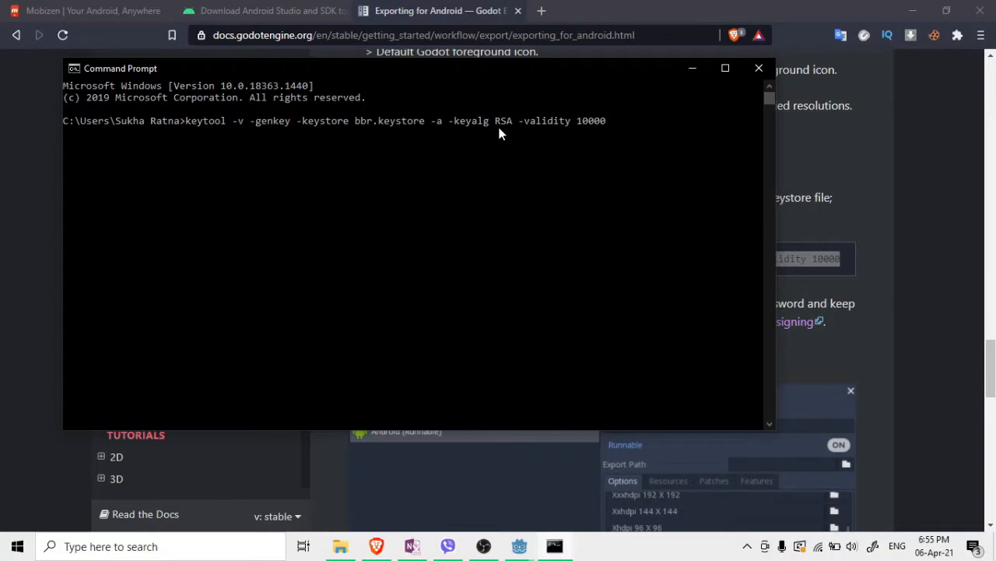
pyautogui.hotkey('ctrl', 'z')
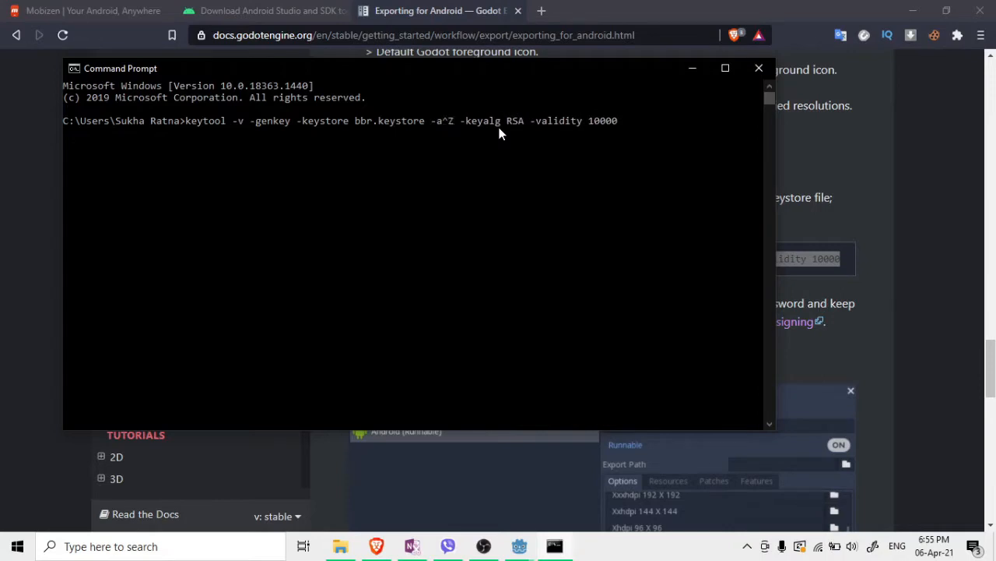
pyautogui.press('BackSpace')
pyautogui.press('BackSpace')
pyautogui.press('BackSpace')
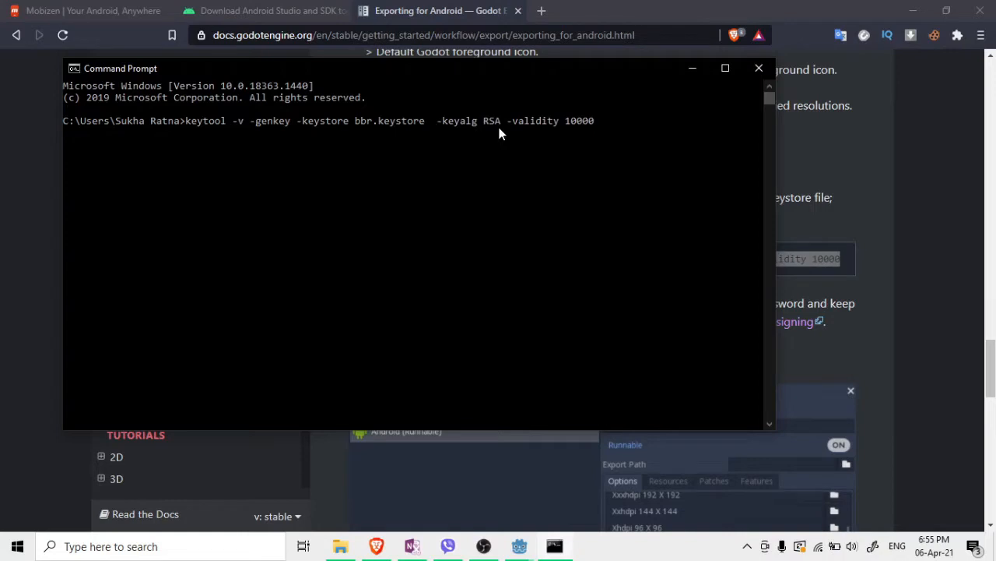
pyautogui.press('Return')
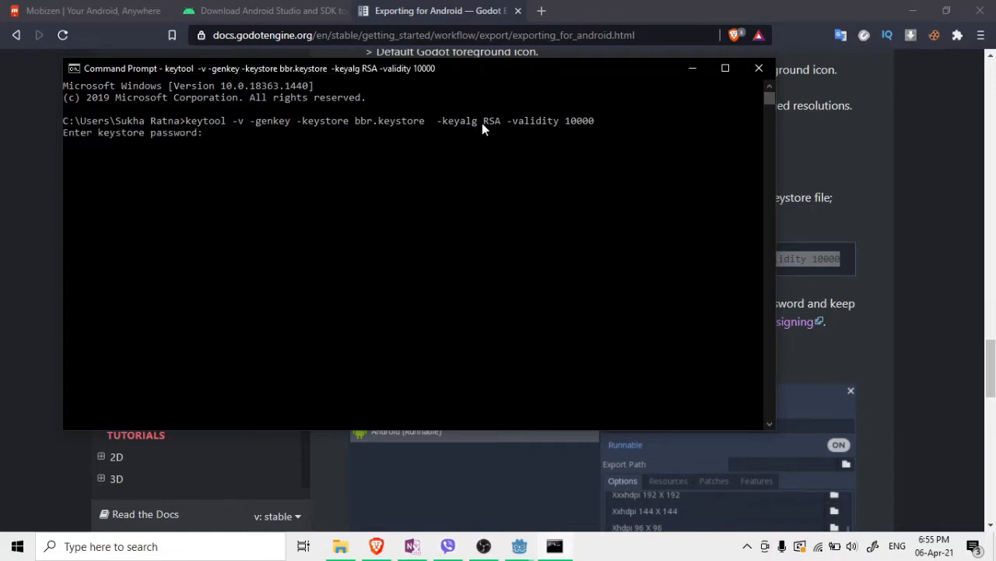
pyautogui.click(791, 82)
# Open a fresh Command Prompt and paste the keytool command from the docs
pyautogui.click(17, 546)
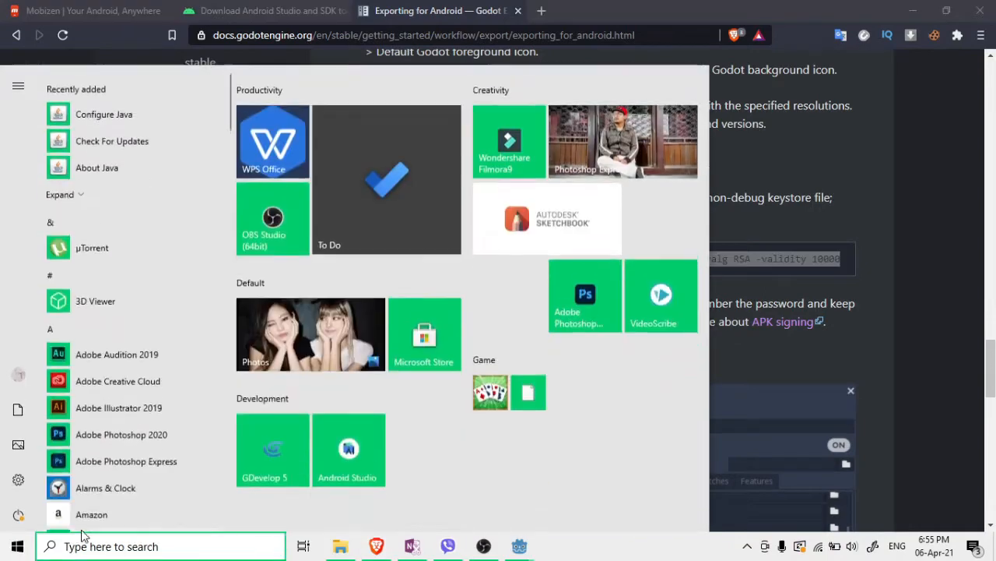
pyautogui.write('cmd')
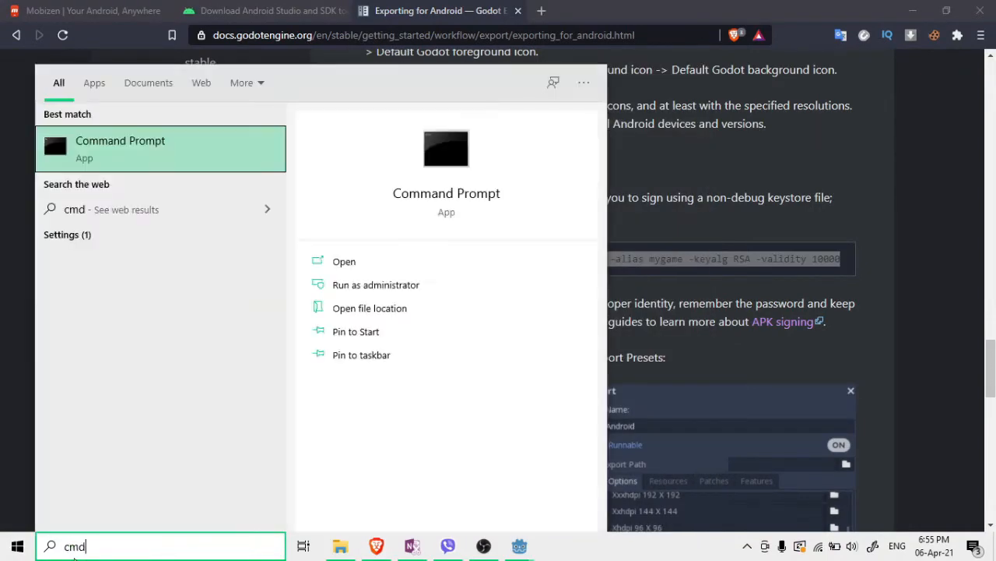
pyautogui.press('Return')
pyautogui.rightClick(261, 143)
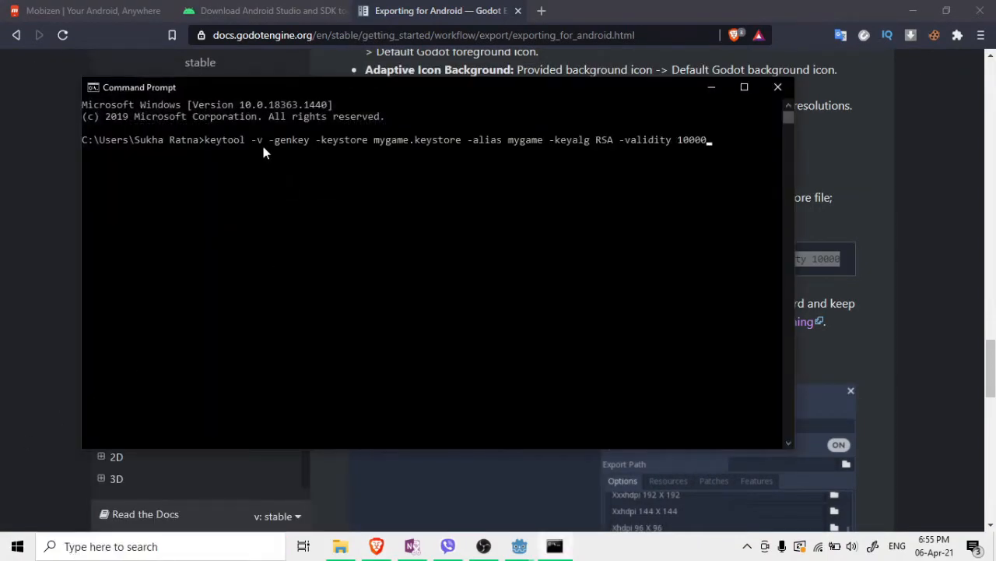
# Change the alias and keystore name from mygame to bbr and run keytool
pyautogui.press('Left')
pyautogui.press('Left')
pyautogui.press('Left')
pyautogui.press('Left')
pyautogui.press('Left')
pyautogui.press('Left')
pyautogui.press('Left')
pyautogui.press('Left')
pyautogui.press('Left')
pyautogui.press('Left')
pyautogui.press('Left')
pyautogui.press('Left')
pyautogui.press('Left')
pyautogui.press('Left')
pyautogui.press('Left')
pyautogui.press('Left')
pyautogui.press('Left')
pyautogui.press('Left')
pyautogui.press('Left')
pyautogui.press('Left')
pyautogui.press('BackSpace')
pyautogui.press('BackSpace')
pyautogui.press('BackSpace')
pyautogui.press('BackSpace')
pyautogui.press('BackSpace')
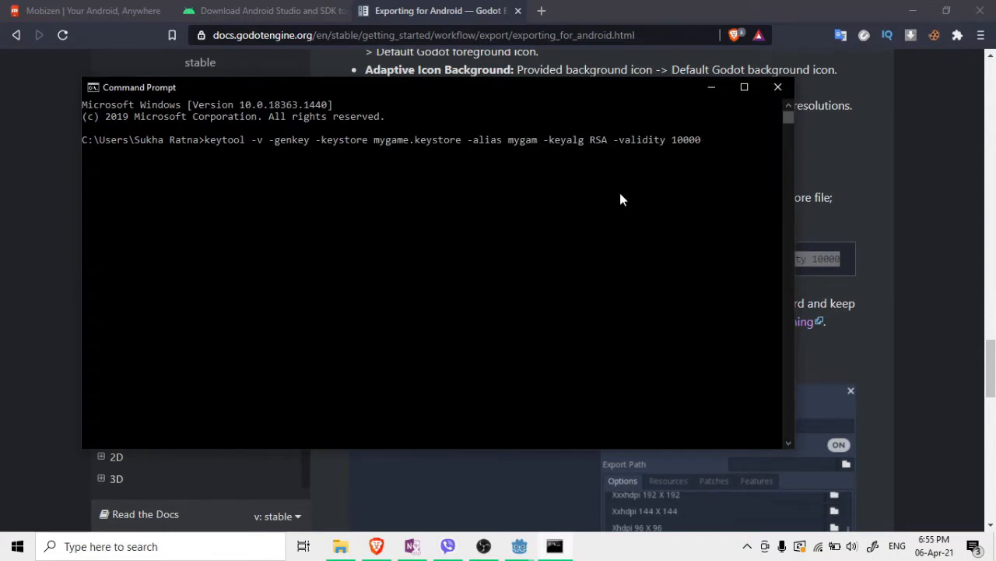
pyautogui.press('BackSpace')
pyautogui.write('bbr')
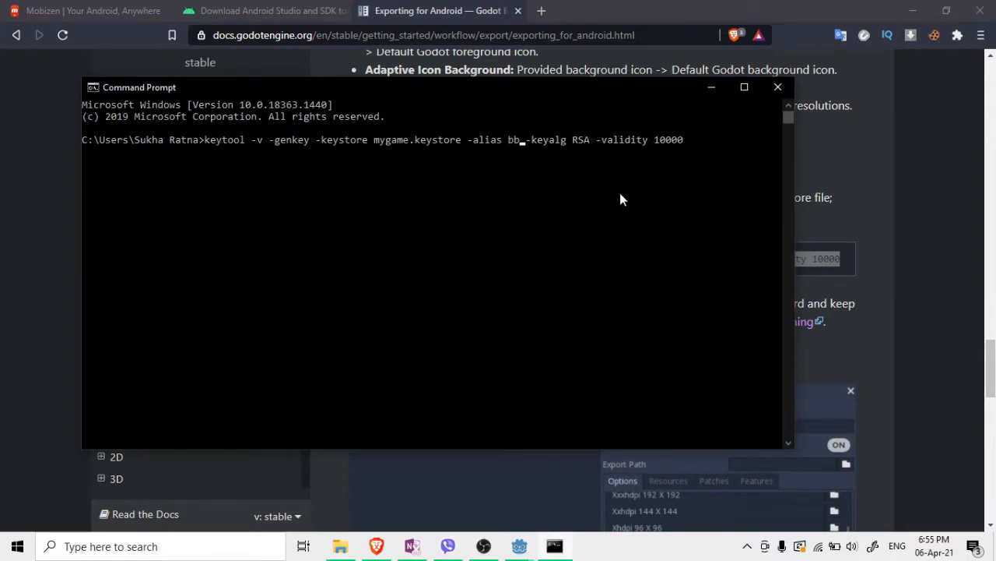
pyautogui.press('Left')
pyautogui.press('Left')
pyautogui.press('Left')
pyautogui.press('Left')
pyautogui.press('Left')
pyautogui.press('Left')
pyautogui.press('Left')
pyautogui.press('Left')
pyautogui.press('Left')
pyautogui.press('Left')
pyautogui.press('Left')
pyautogui.press('Left')
pyautogui.press('Left')
pyautogui.press('Left')
pyautogui.press('Left')
pyautogui.press('Left')
pyautogui.press('Left')
pyautogui.press('Left')
pyautogui.press('Left')
pyautogui.press('Left')
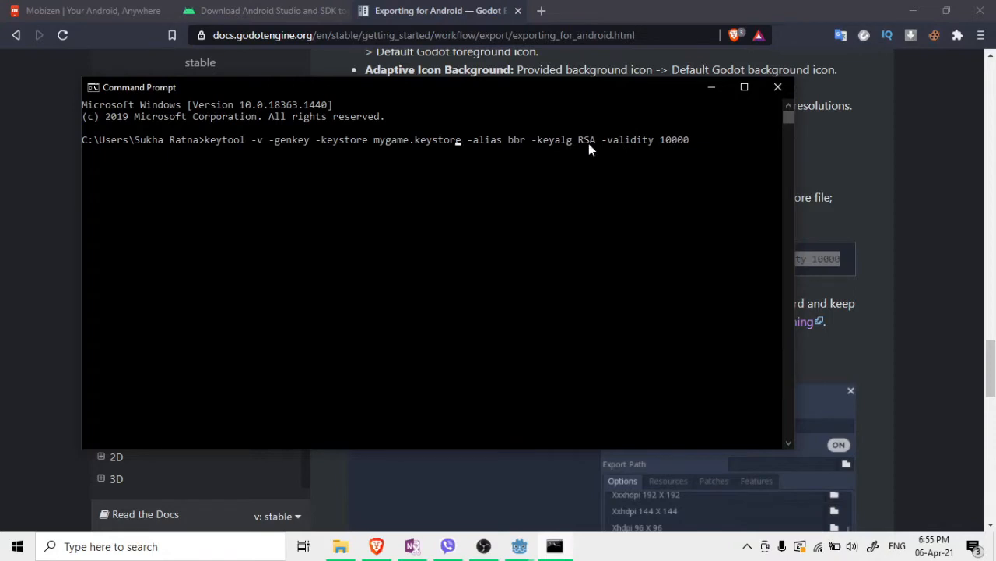
pyautogui.press('BackSpace')
pyautogui.press('BackSpace')
pyautogui.press('BackSpace')
pyautogui.press('BackSpace')
pyautogui.press('BackSpace')
pyautogui.press('BackSpace')
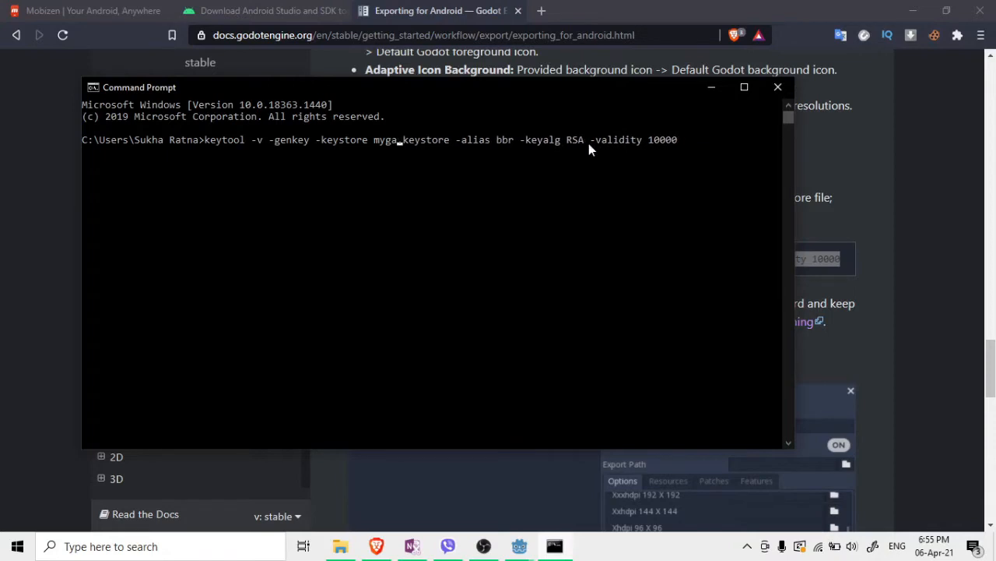
pyautogui.write('bbr')
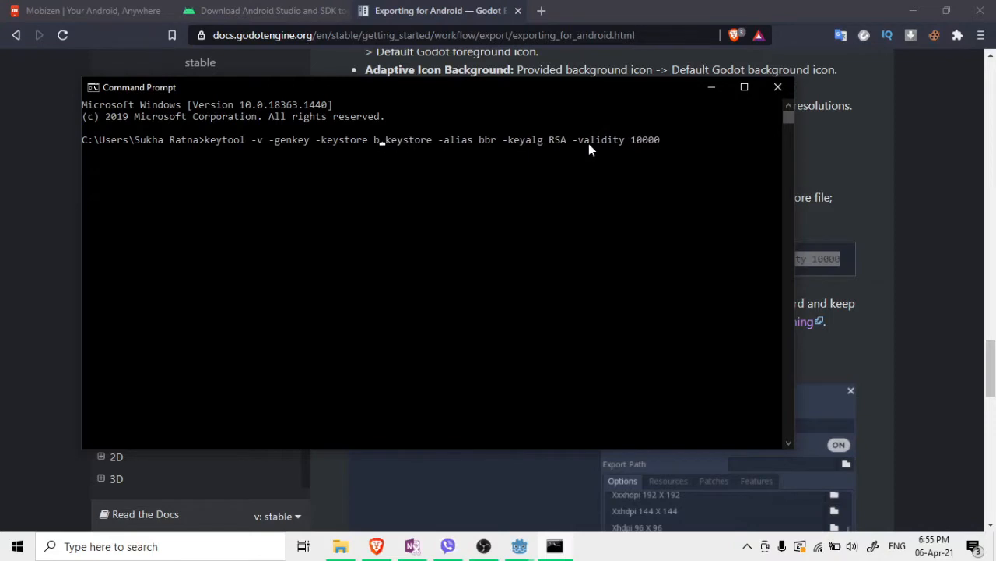
pyautogui.press('Return')
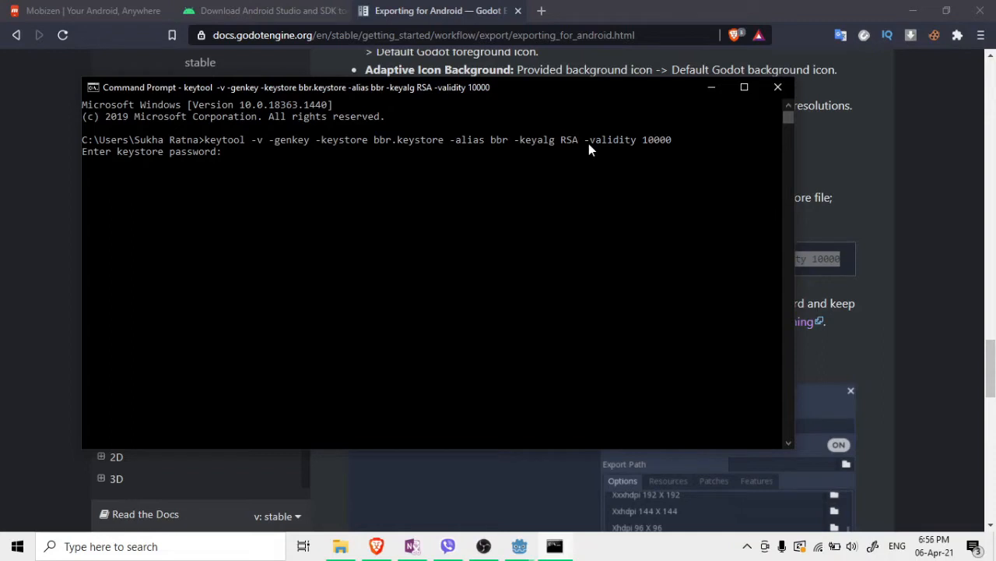
# Set the keystore password, enter the owner's name, skip other fields, and confirm with 'yes'
pyautogui.press('Return')
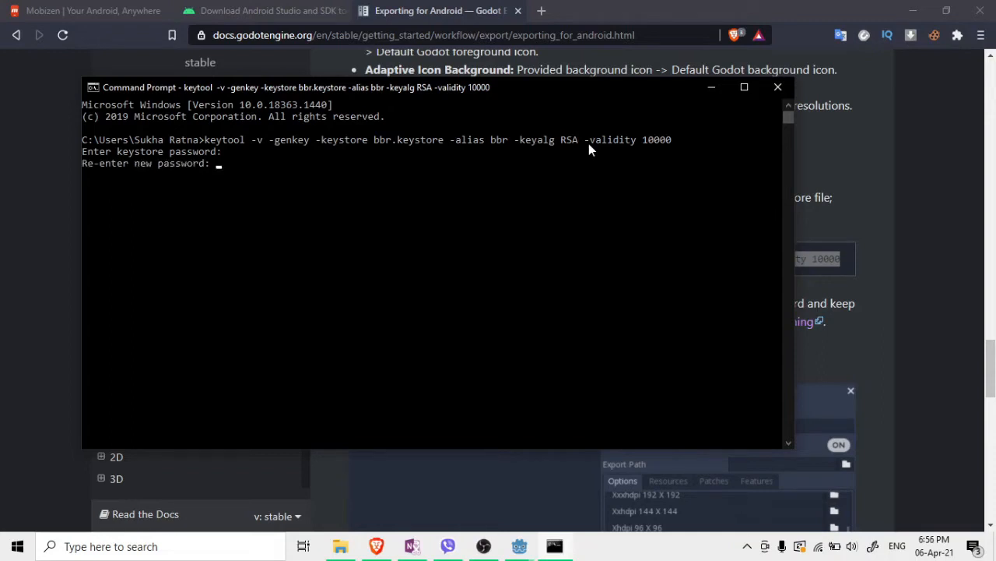
pyautogui.press('Return')
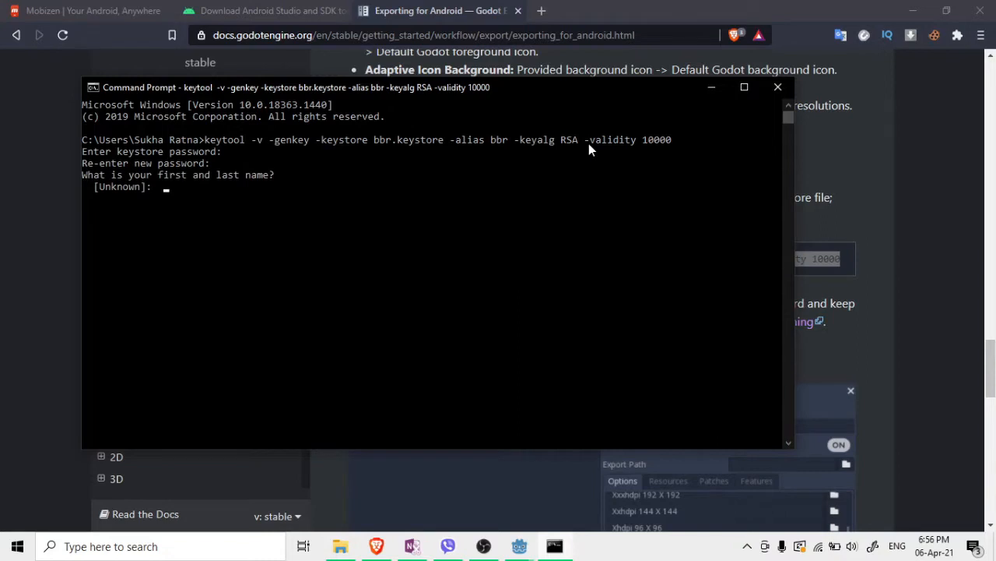
pyautogui.press('Return')
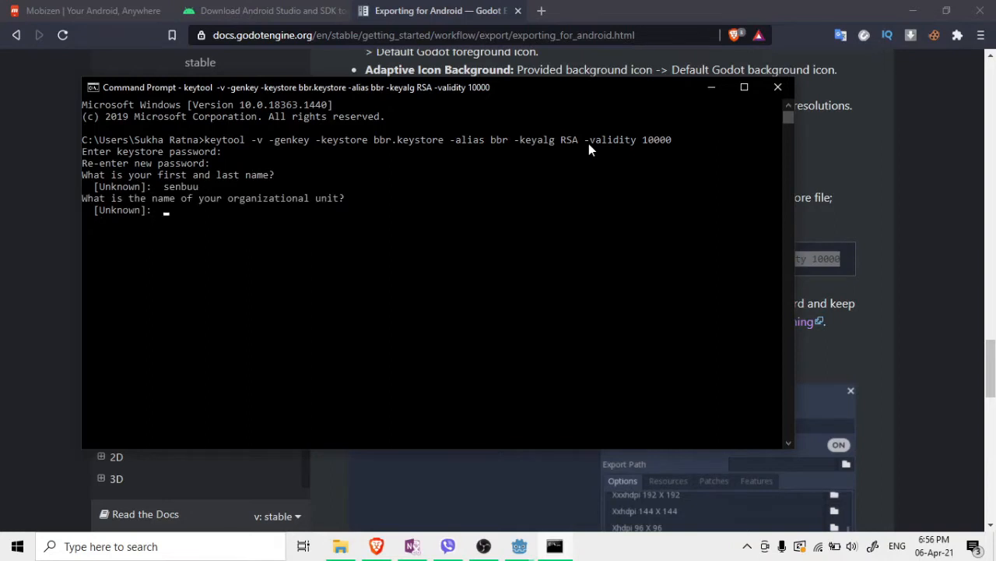
pyautogui.press('Return')
pyautogui.press('Return')
pyautogui.press('Return')
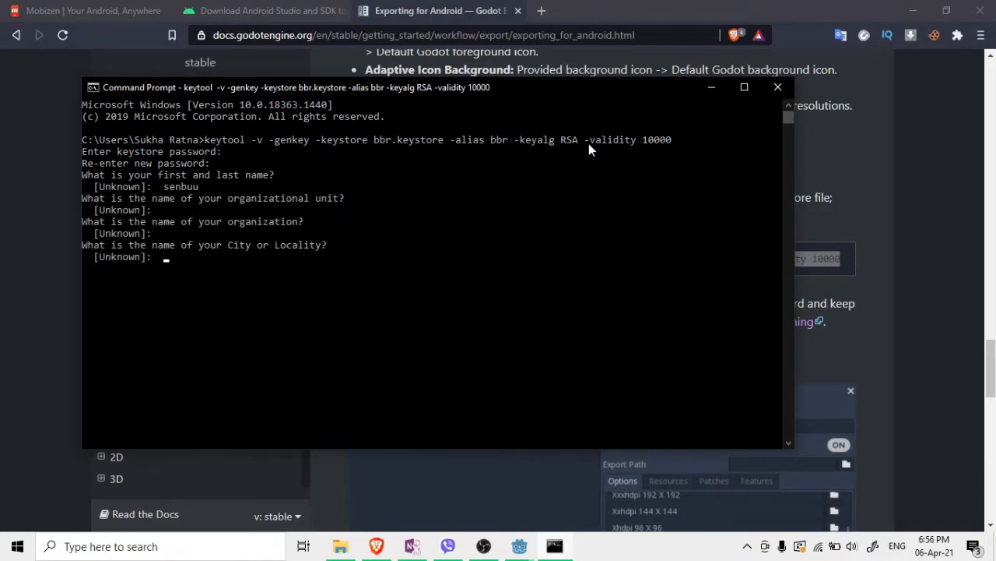
pyautogui.press('Return')
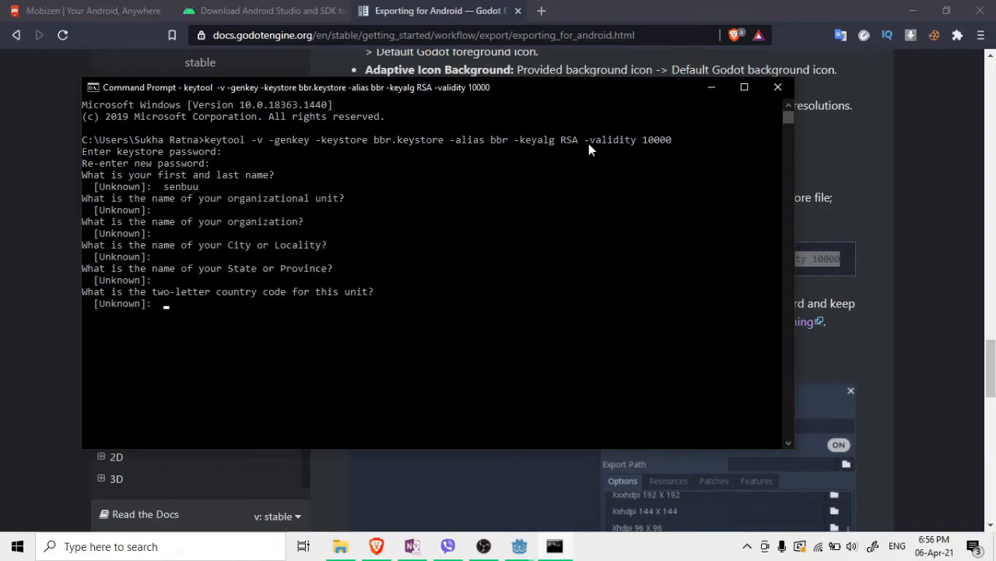
pyautogui.press('Return')
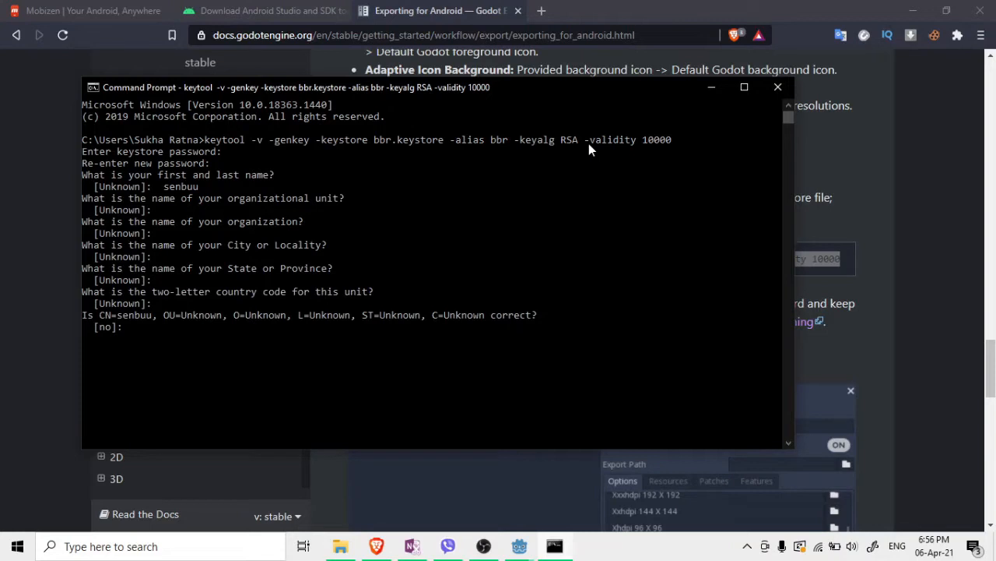
pyautogui.press('Return')
pyautogui.press('Return')
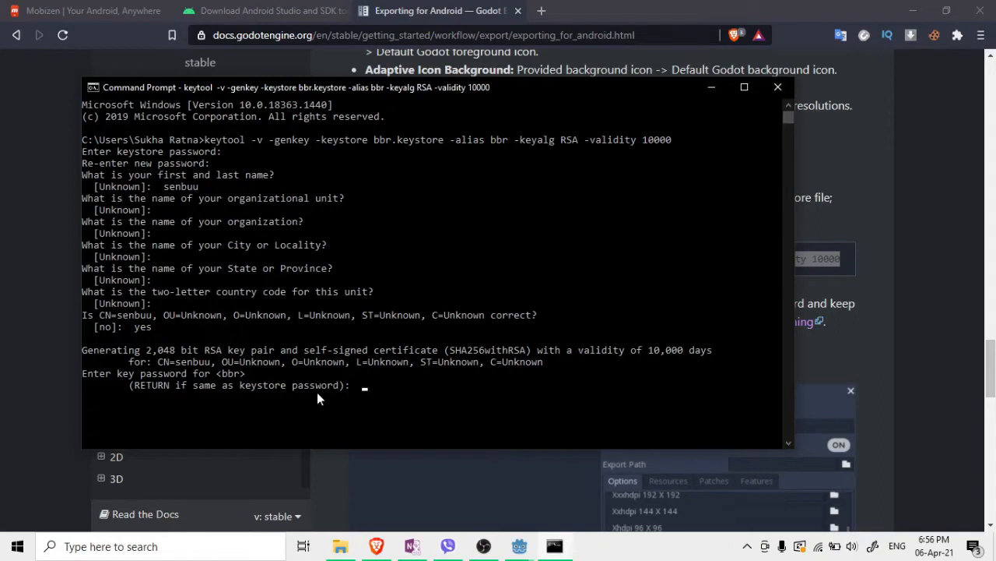
pyautogui.press('Return')
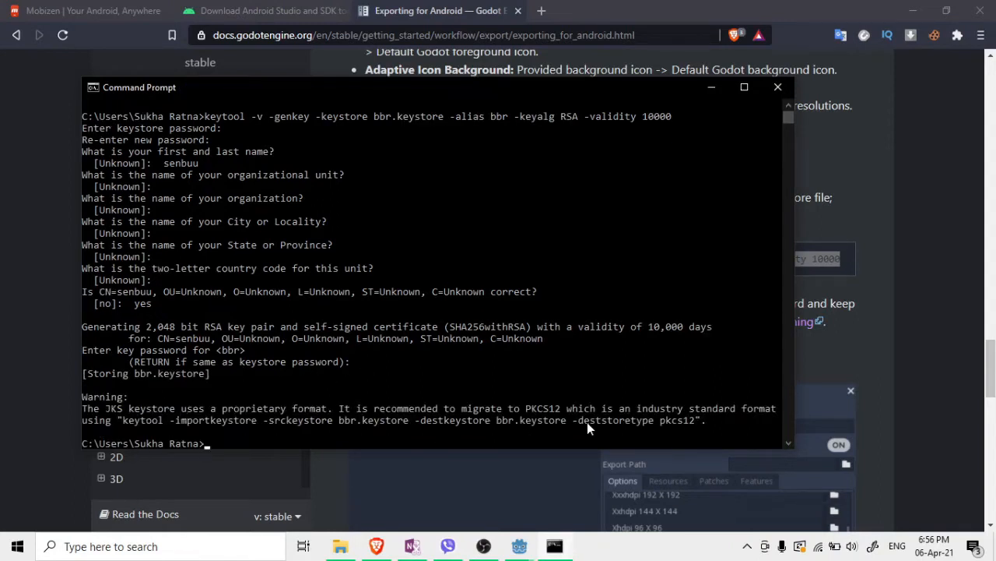
# Briefly select part of the migration warning, then minimize Command Prompt to reveal the docs
pyautogui.click(423, 421)
pyautogui.moveTo(425, 417); pyautogui.dragTo(652, 411)
pyautogui.click(680, 419)
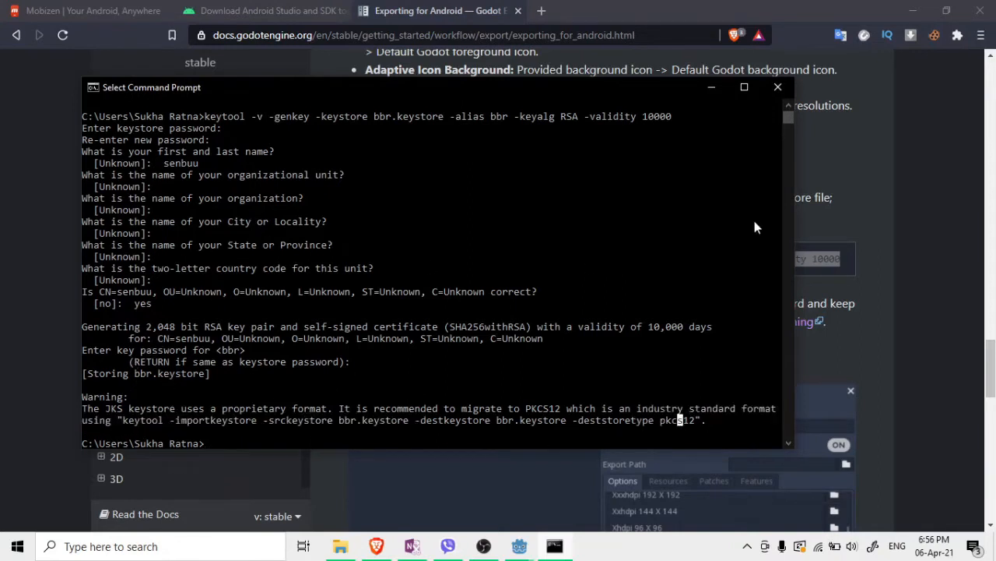
pyautogui.click(711, 89)
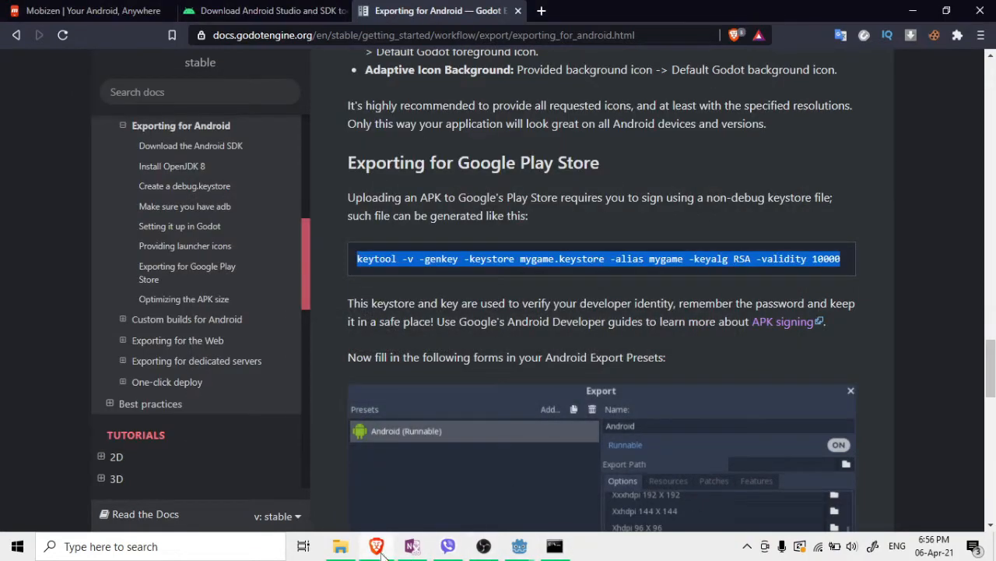
# Permanently delete mygame.keystore from the home folder, keeping the 2.18 KB bbr.keystore
pyautogui.click(330, 556)
pyautogui.scroll(-12, 248, 330)
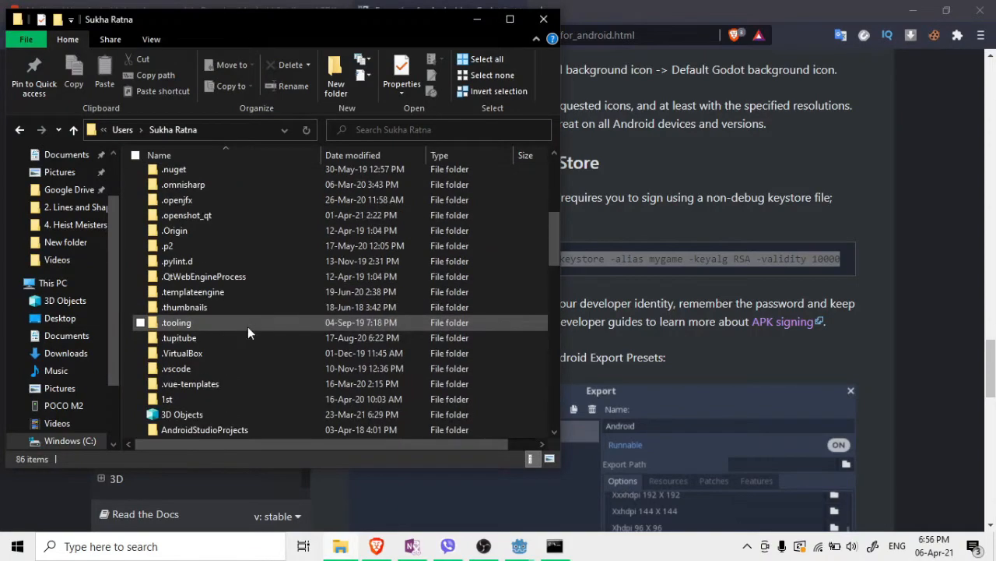
pyautogui.scroll(-5, 250, 330)
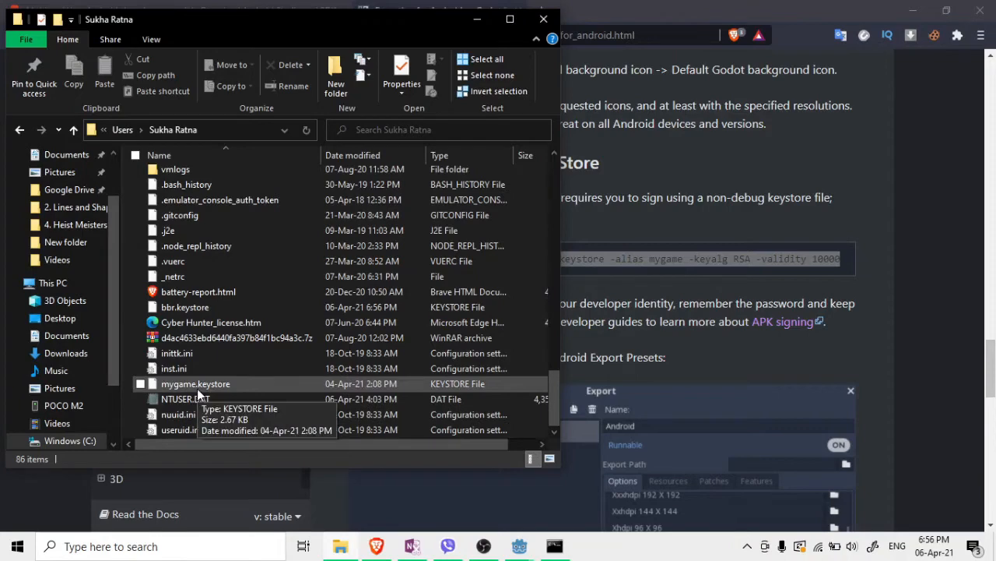
pyautogui.click(557, 545)
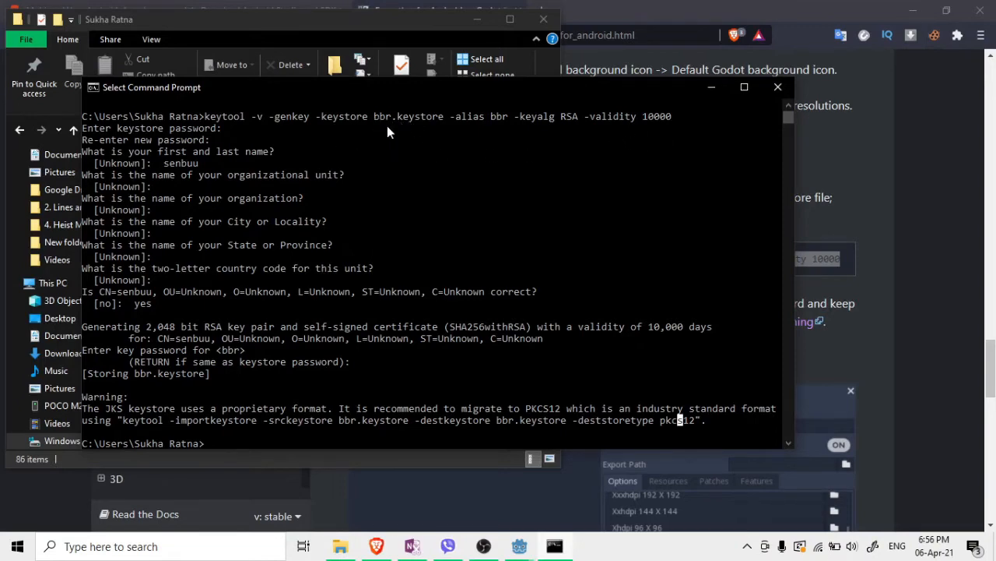
pyautogui.click(706, 91)
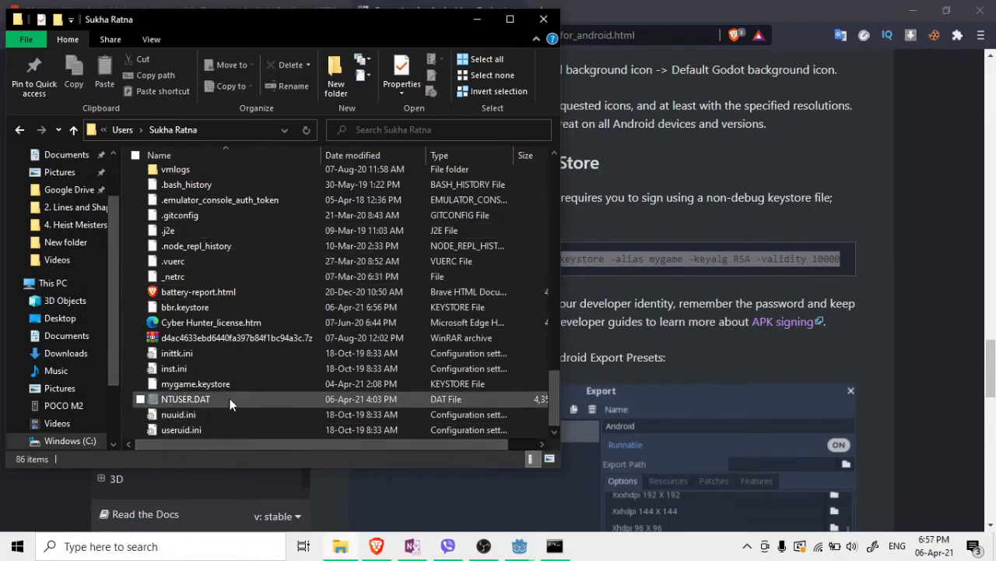
pyautogui.click(185, 307)
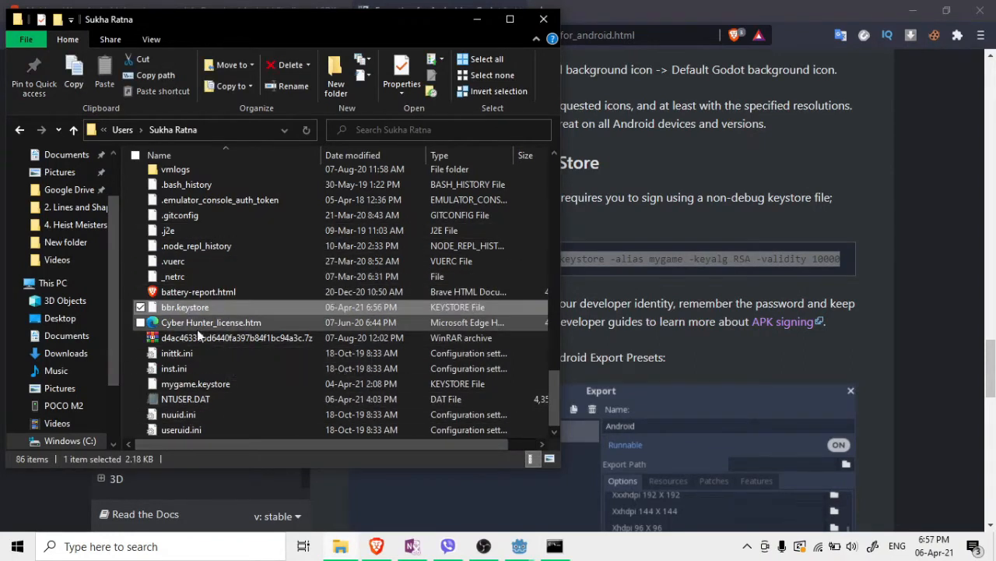
pyautogui.click(210, 387)
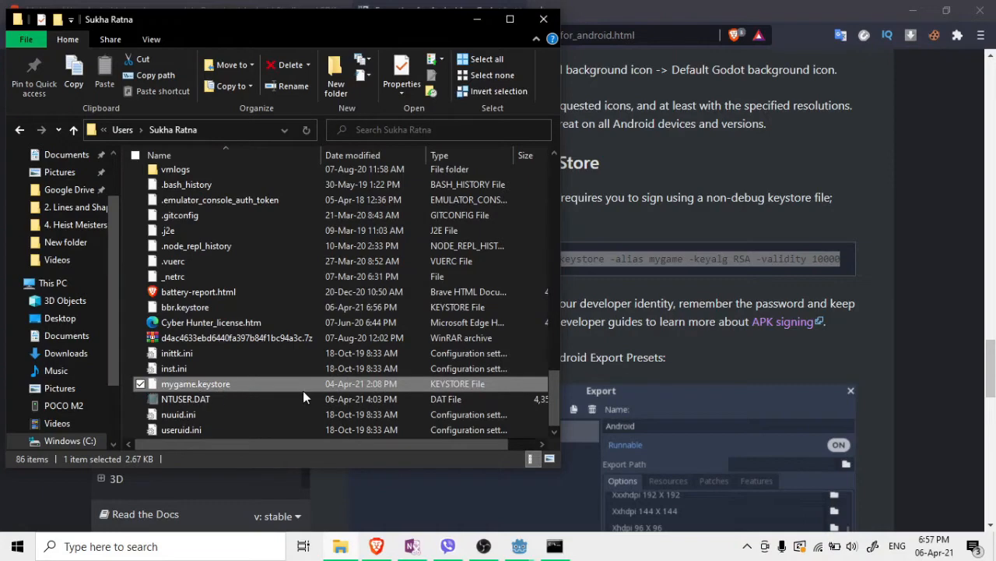
pyautogui.hotkey('shift', 'Delete')
pyautogui.press('Return')
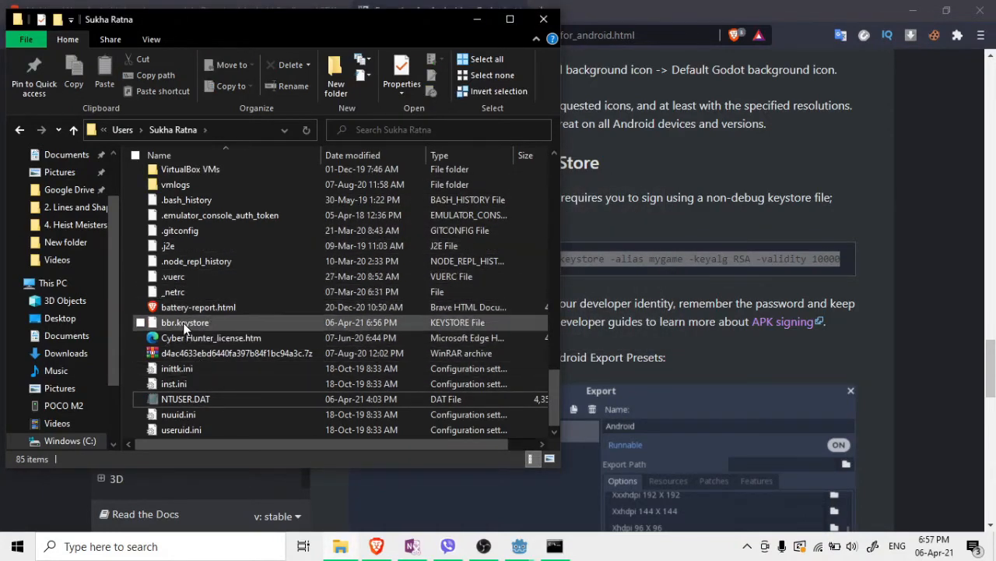
pyautogui.click(915, 15)
pyautogui.click(915, 15)
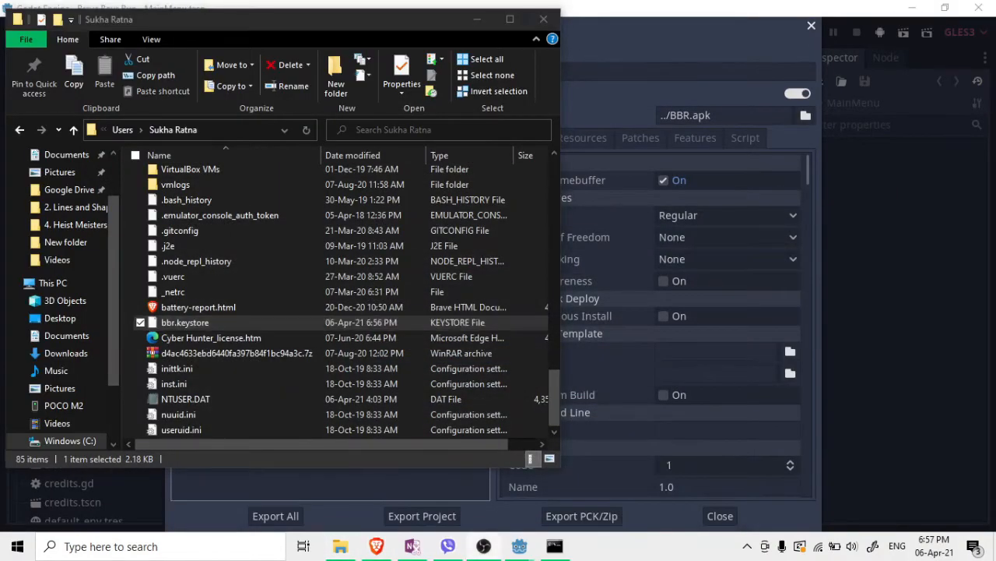
# Create and open a new desktop folder named 'keystor', then return to the keytool output
pyautogui.click(995, 554)
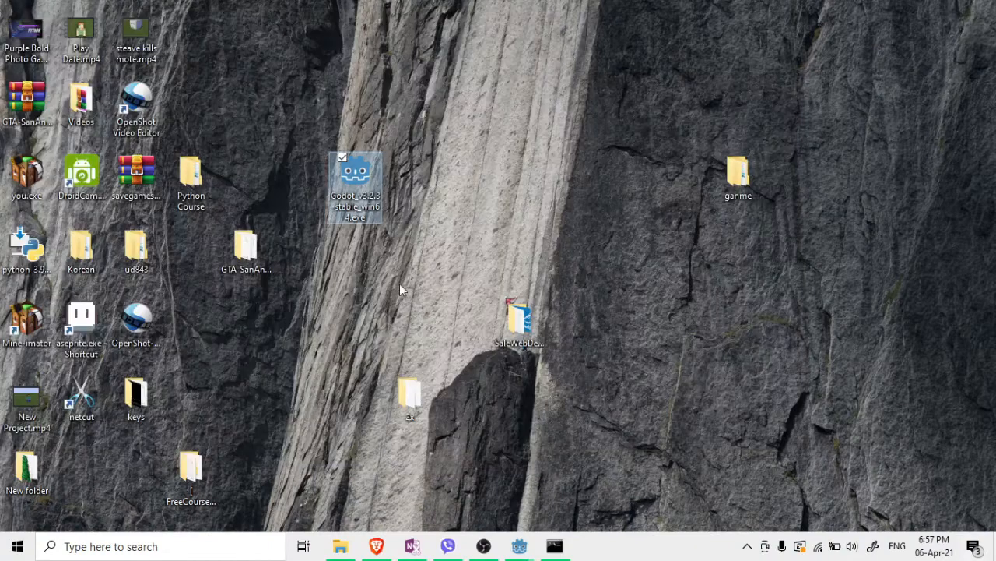
pyautogui.rightClick(309, 292)
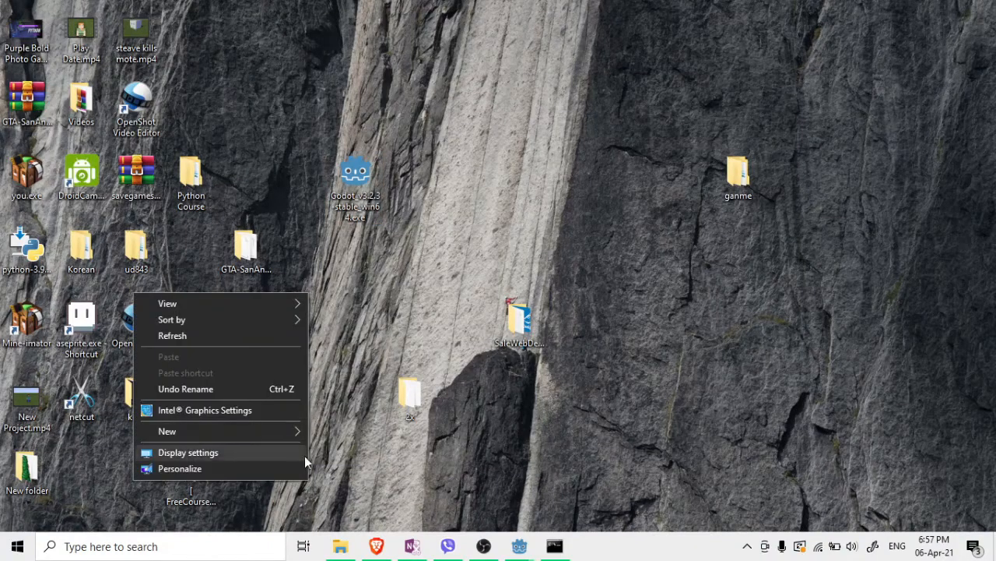
pyautogui.moveTo(263, 432)
pyautogui.click(341, 282)
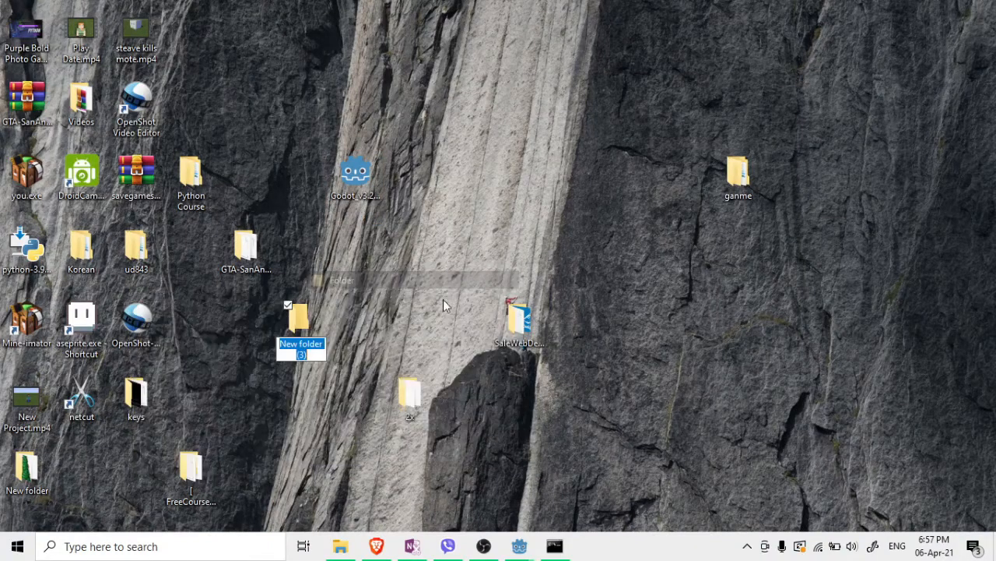
pyautogui.write('keys')
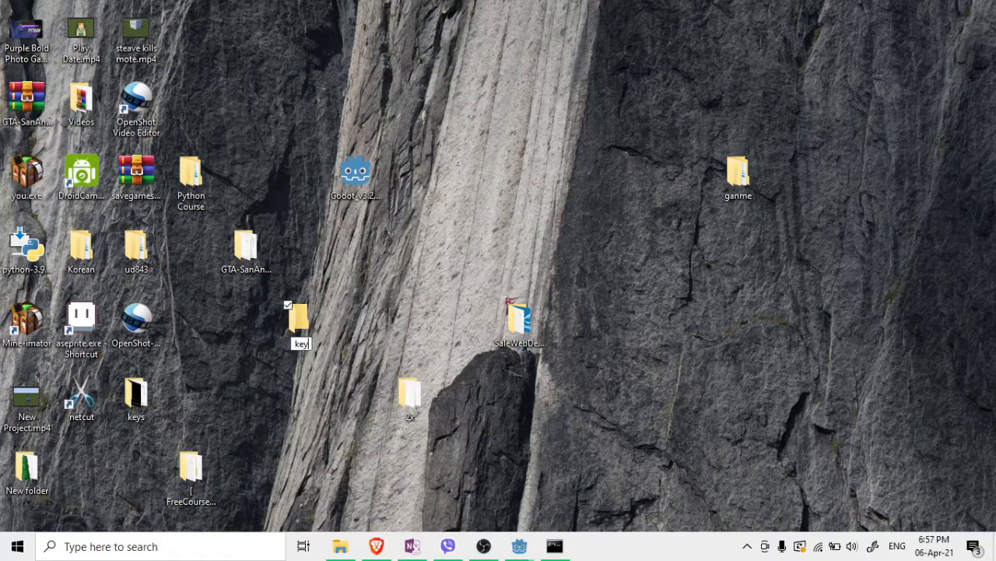
pyautogui.write('tor')
pyautogui.press('Return')
pyautogui.doubleClick(287, 341)
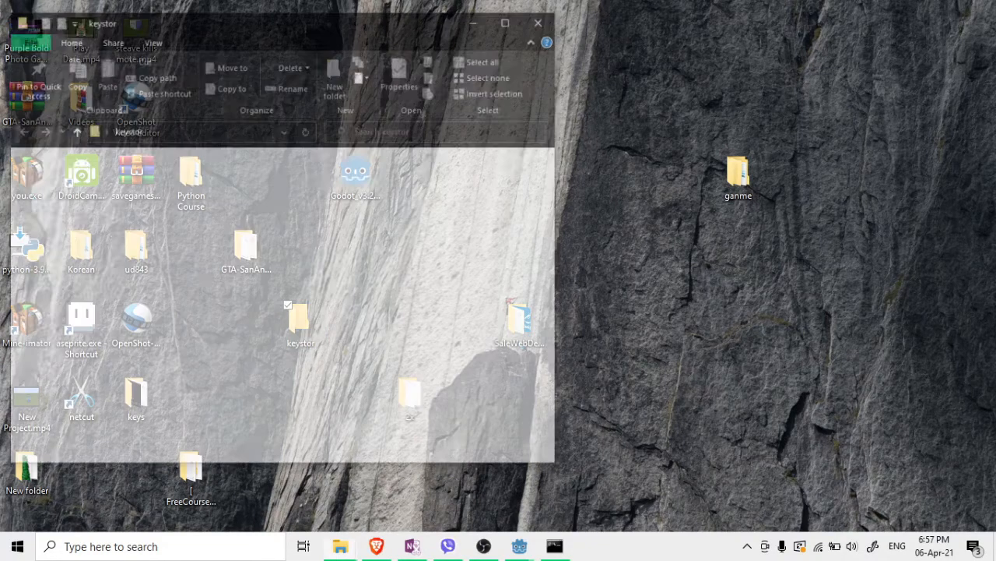
pyautogui.hotkey('alt', 'Tab')
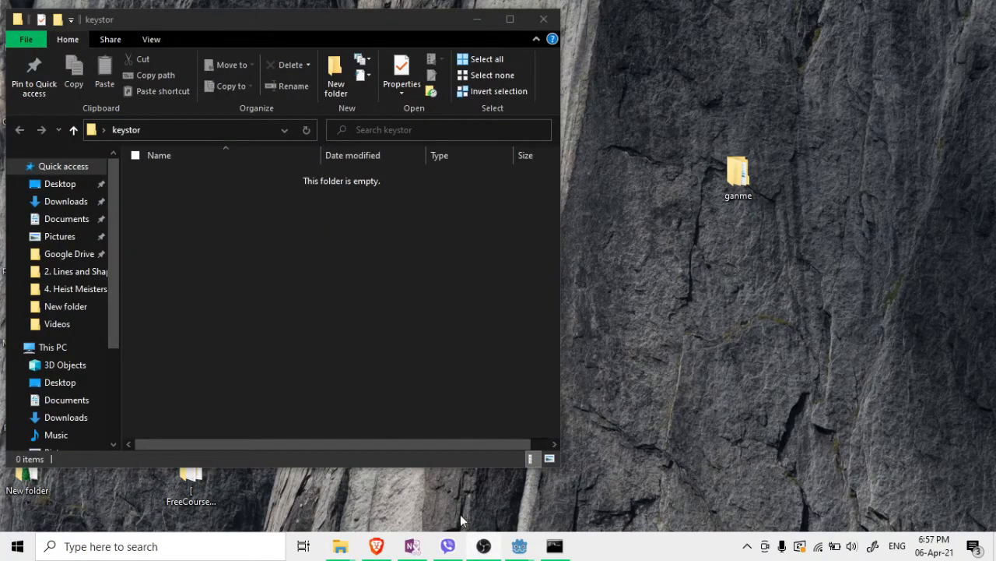
pyautogui.click(556, 547)
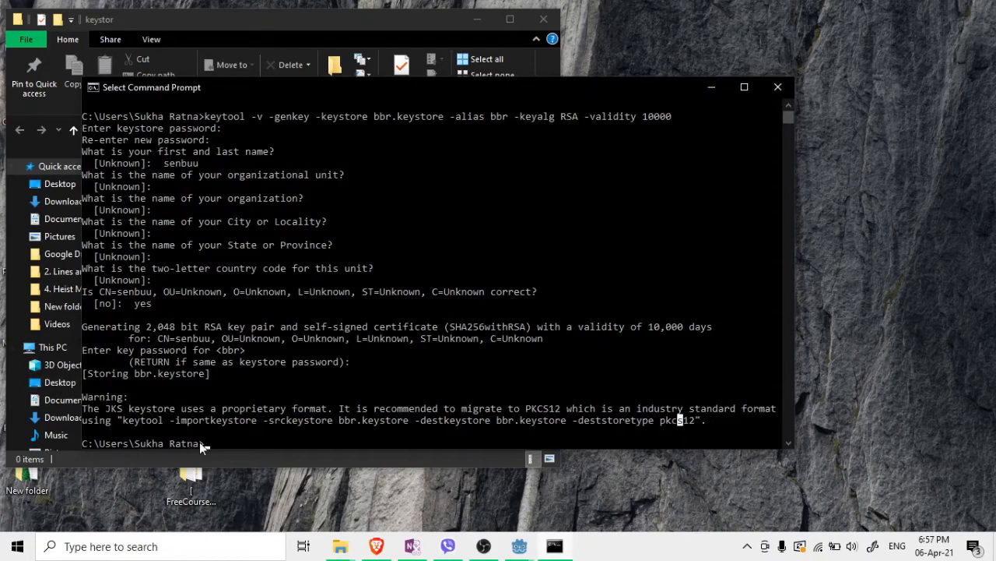
# Launch Snipping Tool via 'sni' and capture the Command Prompt's keytool output
pyautogui.click(18, 545)
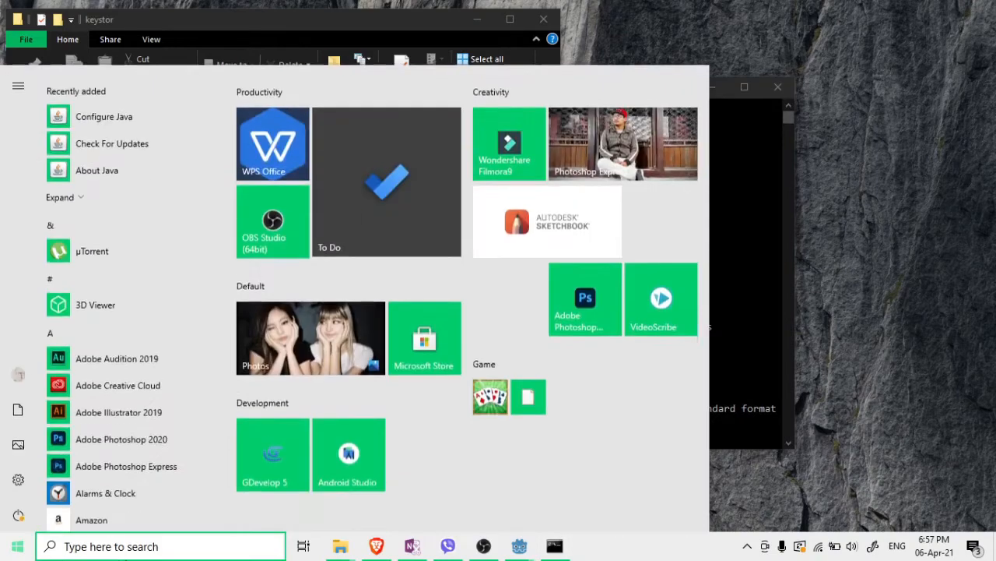
pyautogui.click(127, 554)
pyautogui.write('sni')
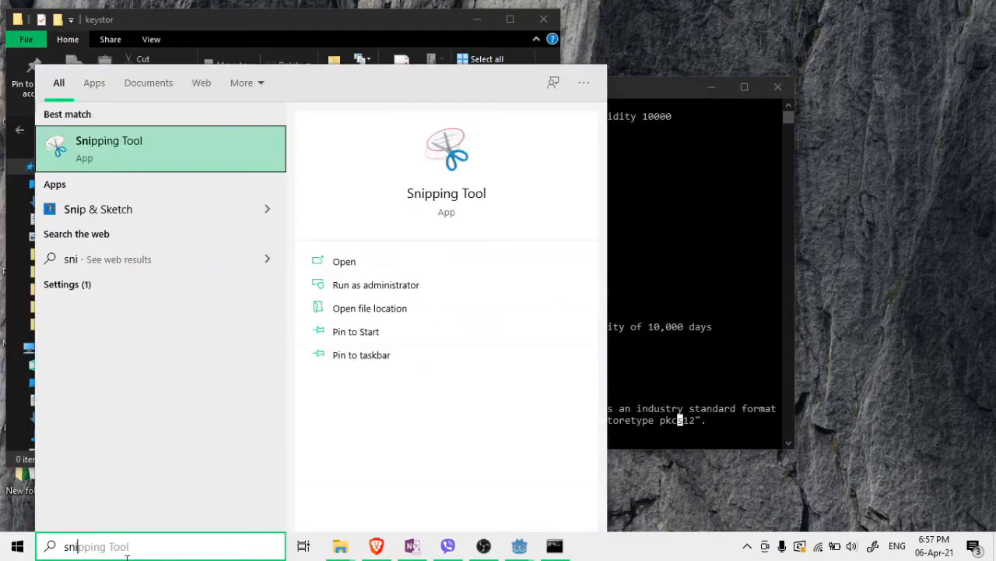
pyautogui.press('Return')
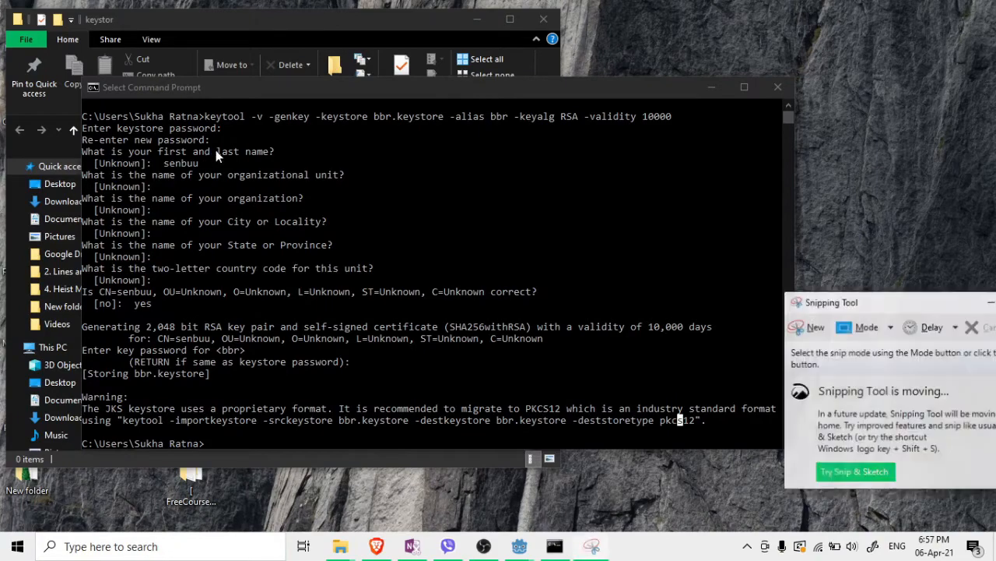
pyautogui.click(812, 327)
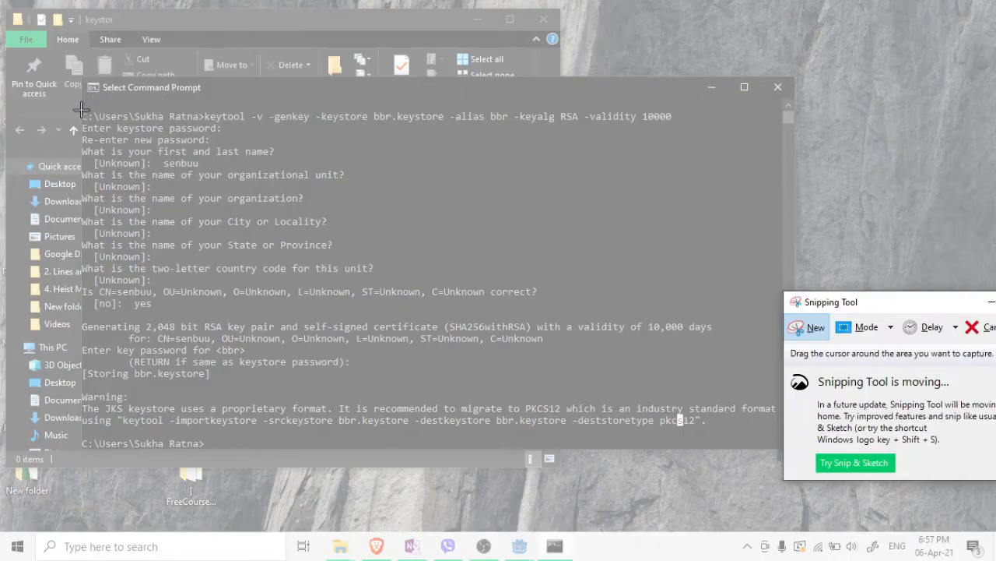
pyautogui.moveTo(80, 110); pyautogui.dragTo(775, 452)
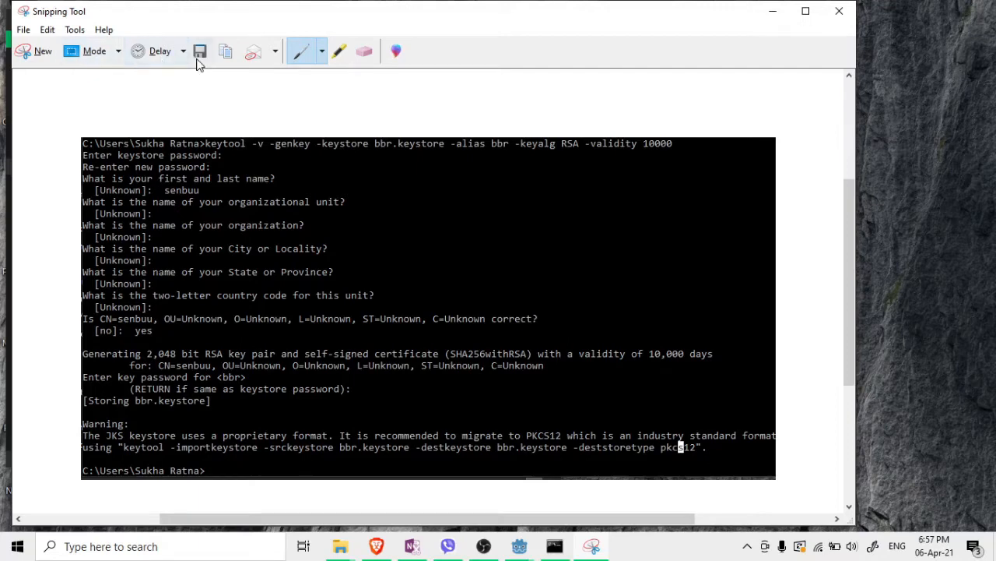
# Save the keytool terminal capture as Capture.PNG in the Desktop's keystor folder
pyautogui.hotkey('ctrl', 's')
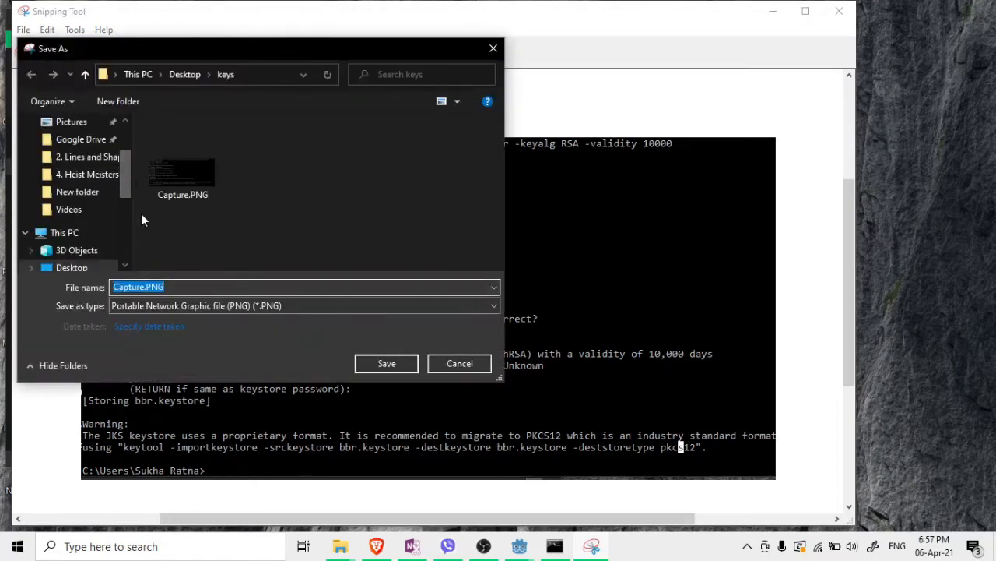
pyautogui.click(180, 72)
pyautogui.scroll(-3, 321, 222)
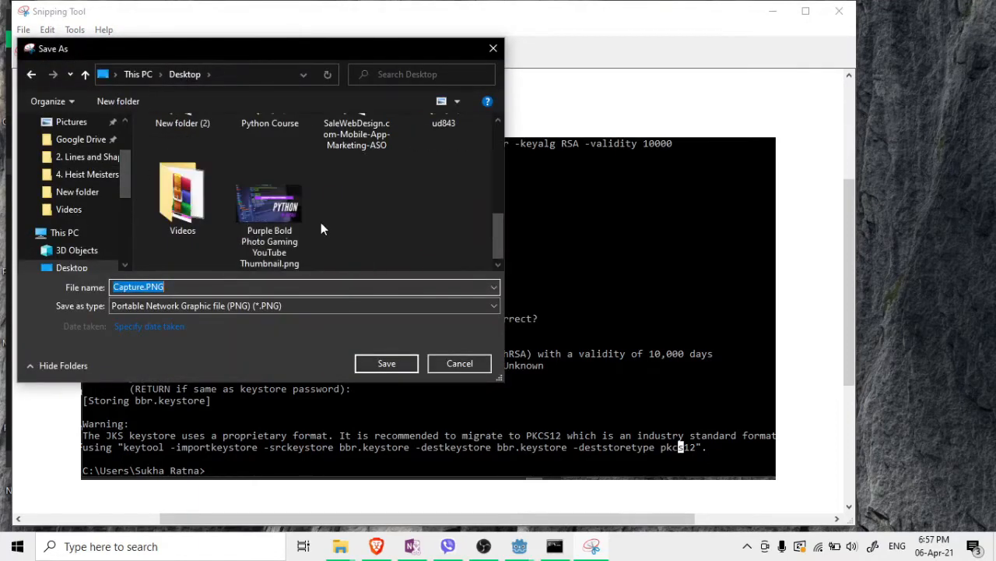
pyautogui.scroll(3, 346, 218)
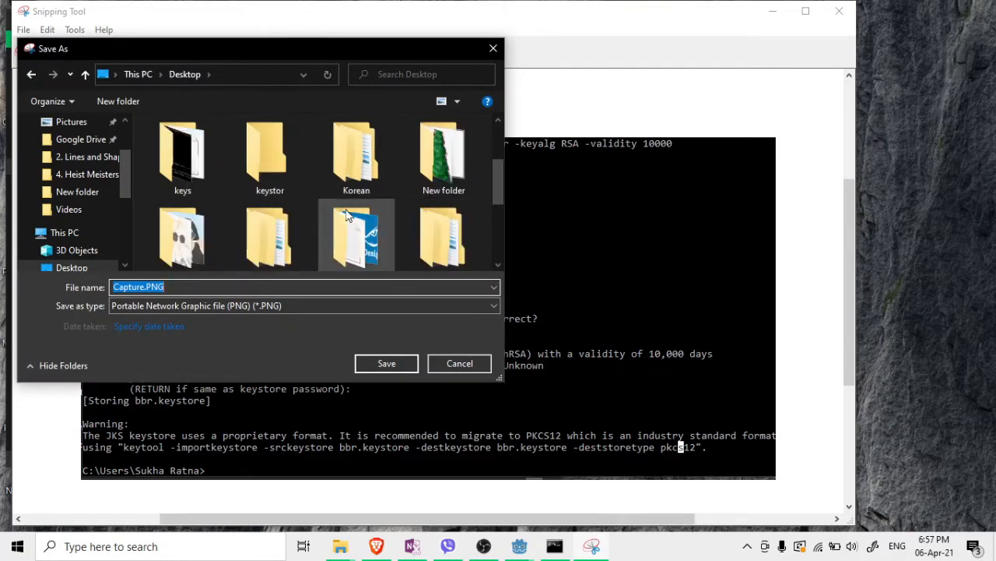
pyautogui.click(286, 187)
pyautogui.doubleClick(286, 188)
pyautogui.click(387, 364)
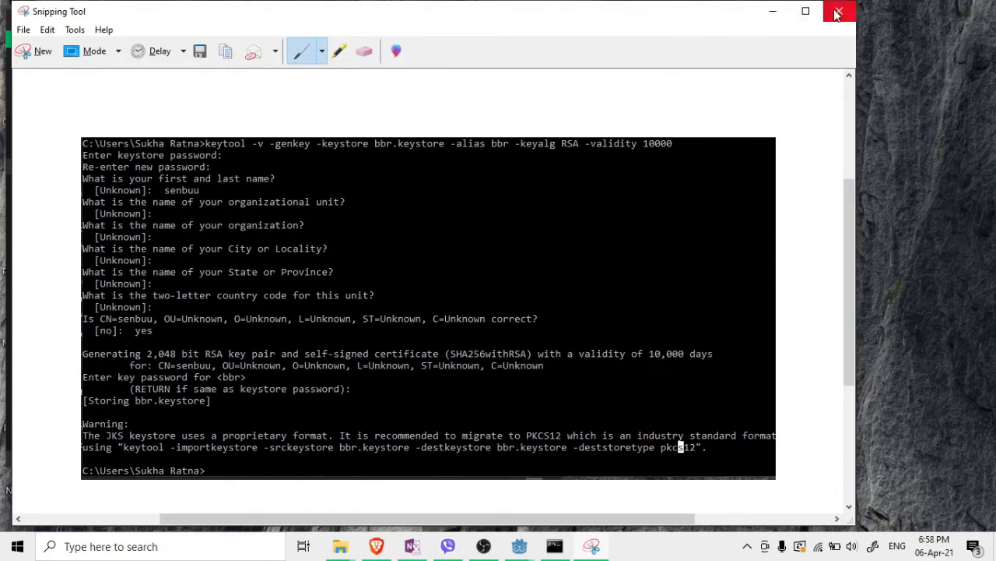
# Underline bbr.keystore, the bbr alias and the 10000 validity in blue pen, then close Snipping Tool
pyautogui.moveTo(199, 248)
pyautogui.mouseDown()
pyautogui.moveTo(292, 372)
pyautogui.moveTo(392, 263)
pyautogui.mouseUp()
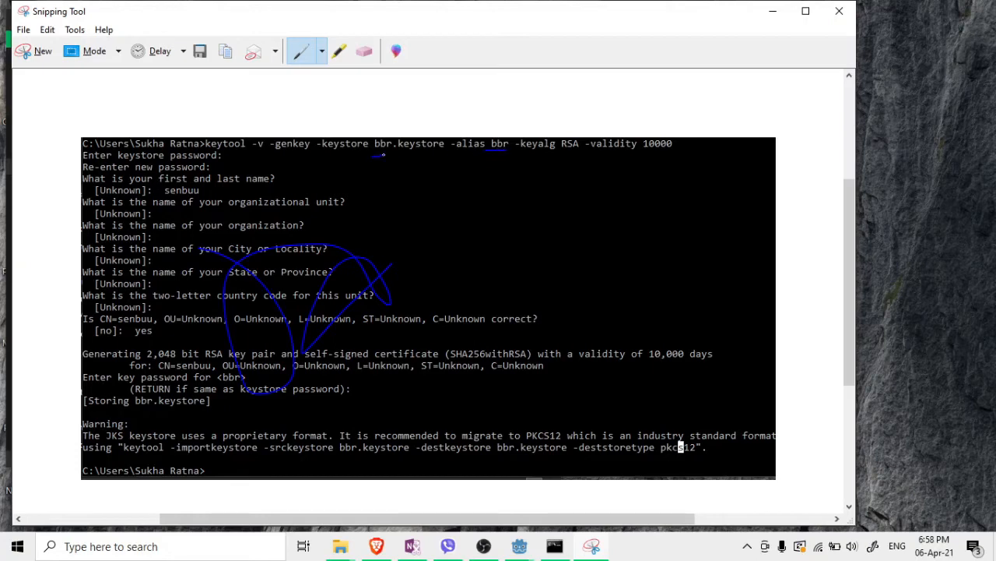
pyautogui.moveTo(544, 153); pyautogui.dragTo(700, 166)
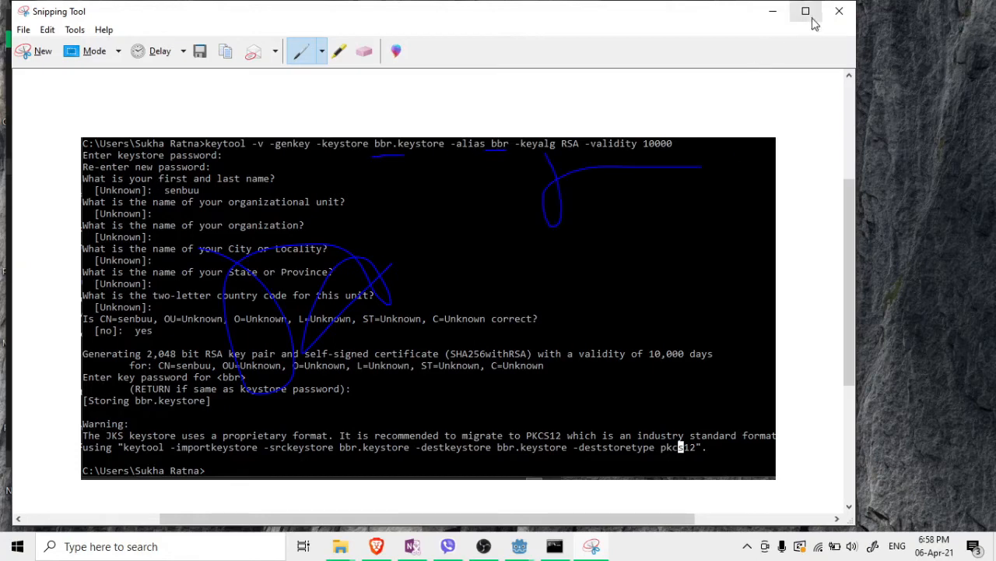
pyautogui.moveTo(632, 150); pyautogui.dragTo(698, 154)
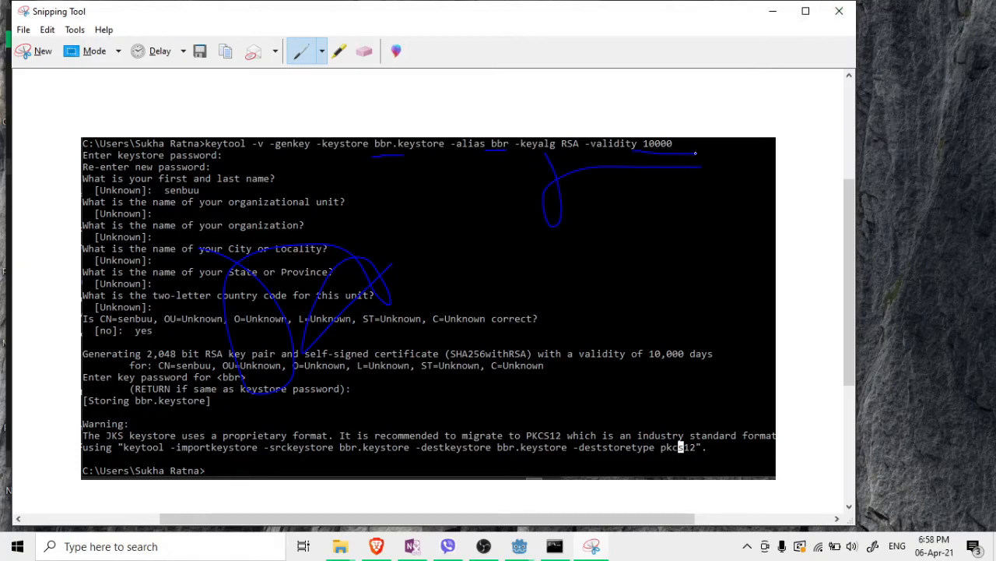
pyautogui.click(837, 12)
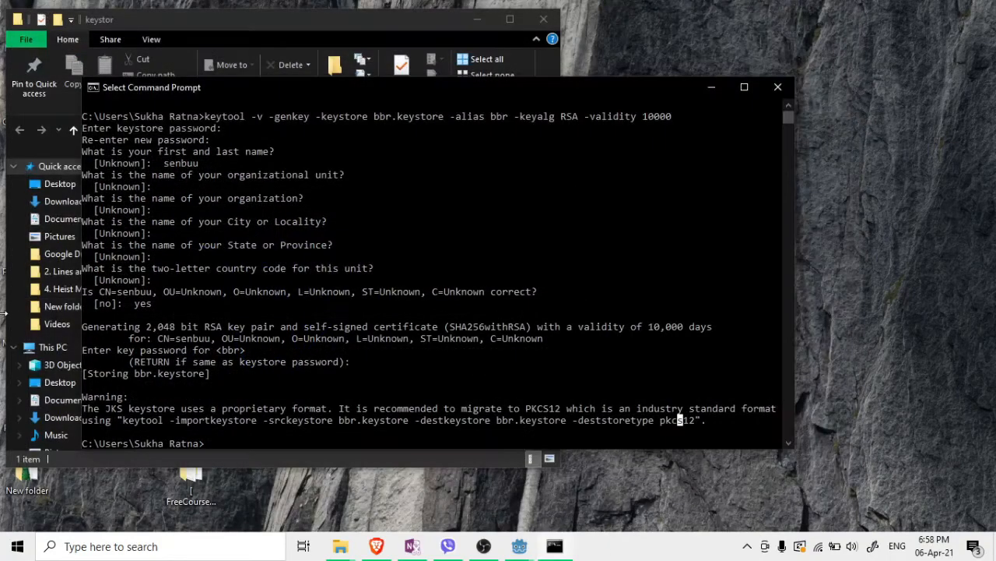
# Close Command Prompt, drag bbr.keystore from the home folder into keystor, and close the home-folder window
pyautogui.click(778, 88)
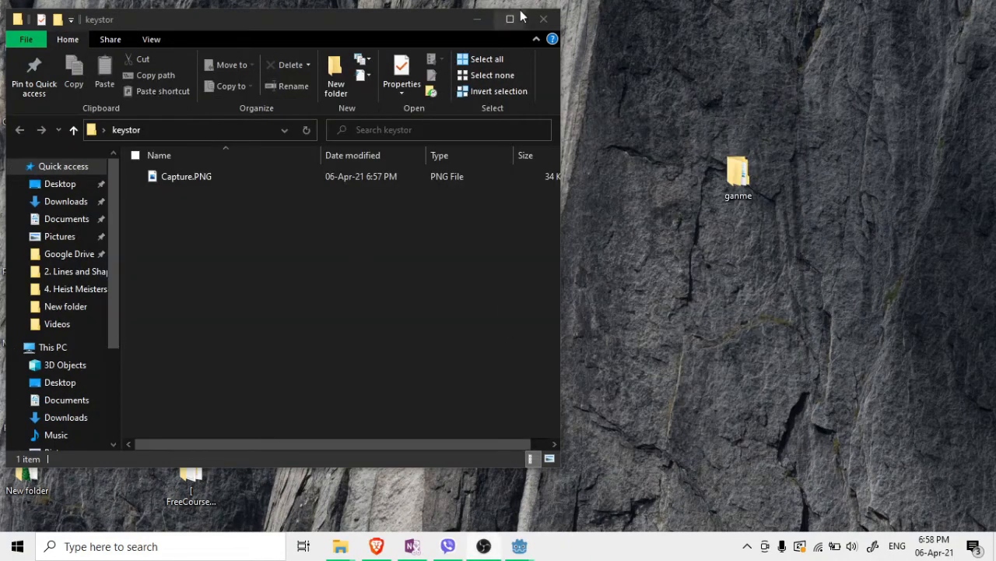
pyautogui.moveTo(348, 551)
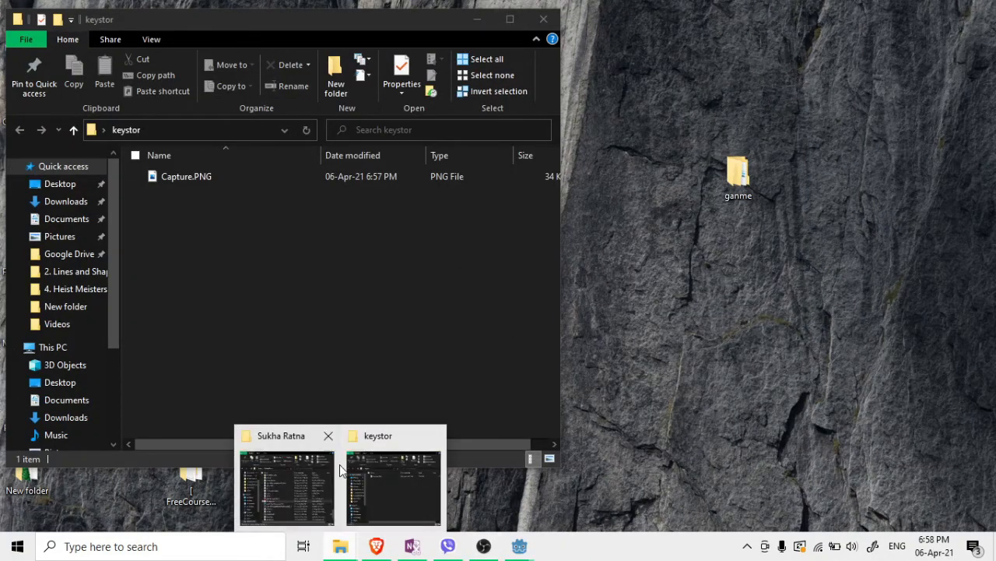
pyautogui.click(306, 497)
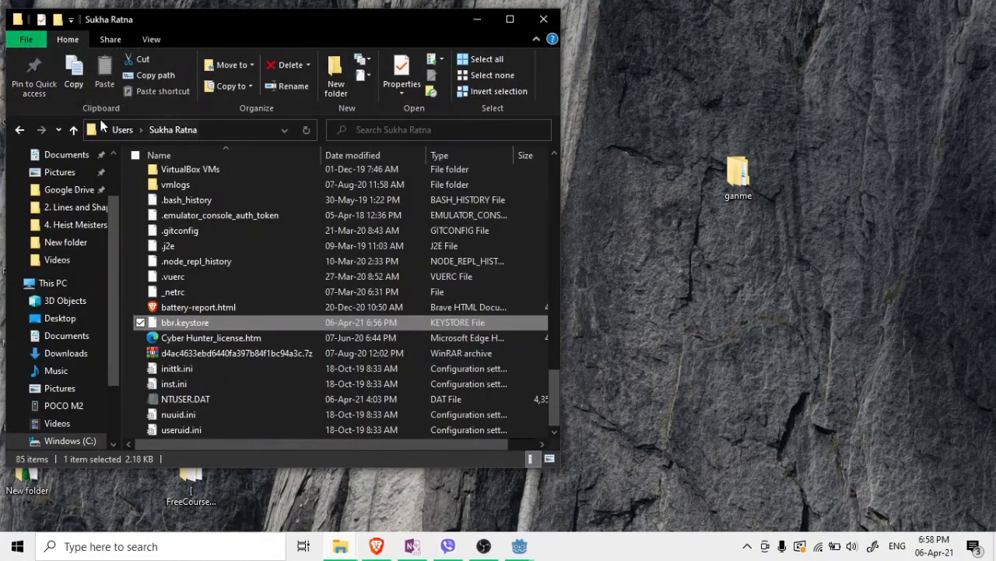
pyautogui.moveTo(173, 21); pyautogui.dragTo(720, 47)
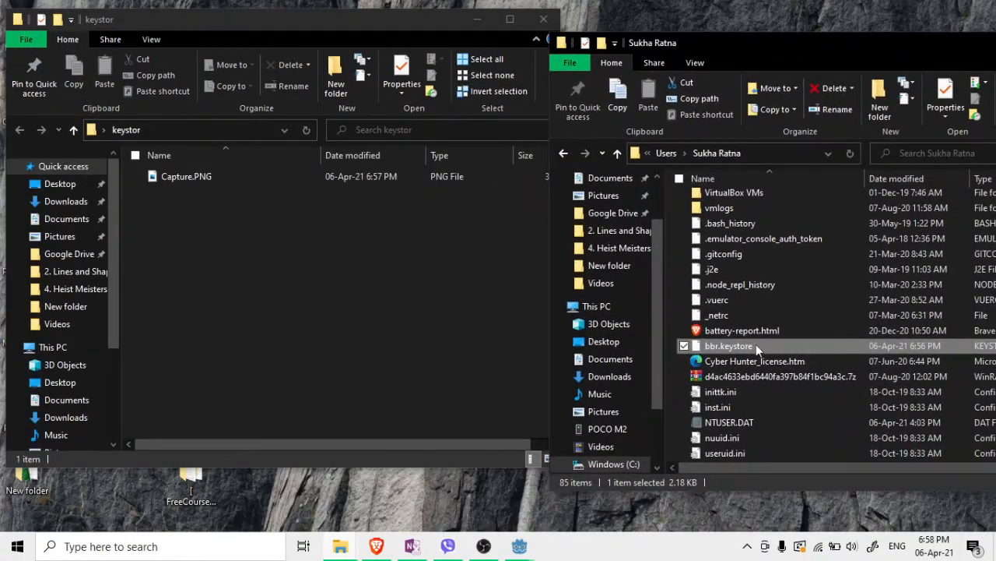
pyautogui.moveTo(756, 344); pyautogui.dragTo(234, 254)
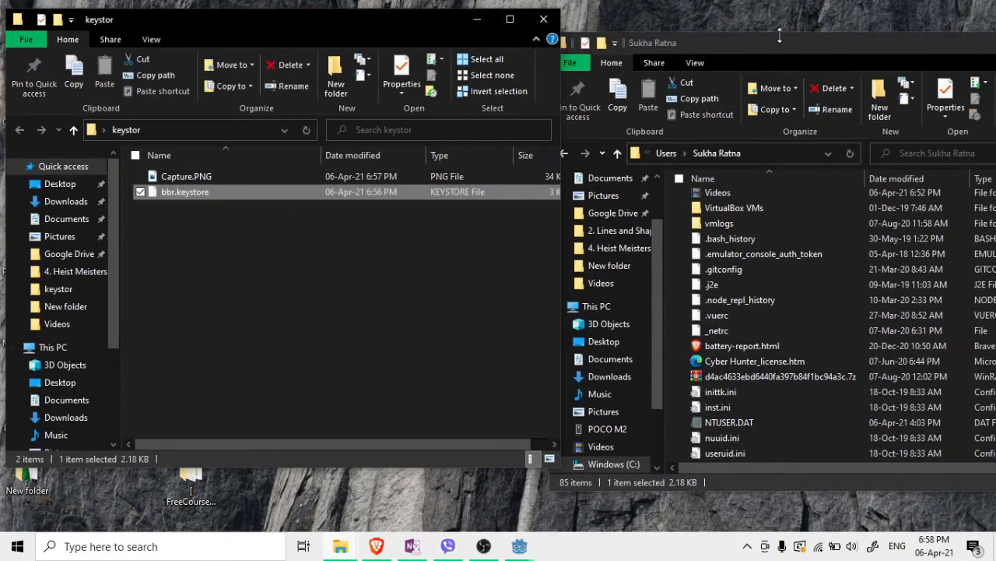
pyautogui.moveTo(849, 50); pyautogui.dragTo(695, 61)
pyautogui.click(944, 52)
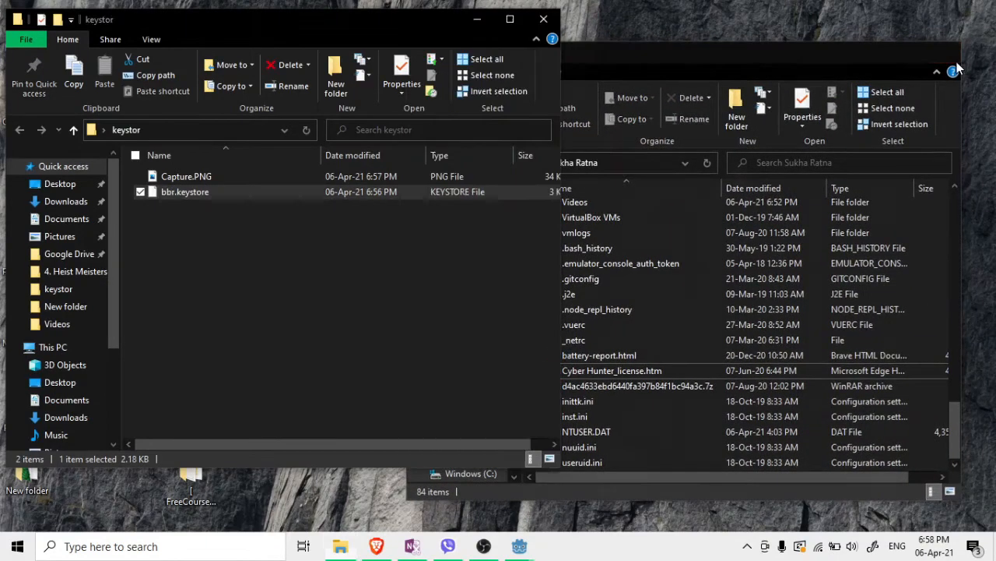
pyautogui.click(291, 331)
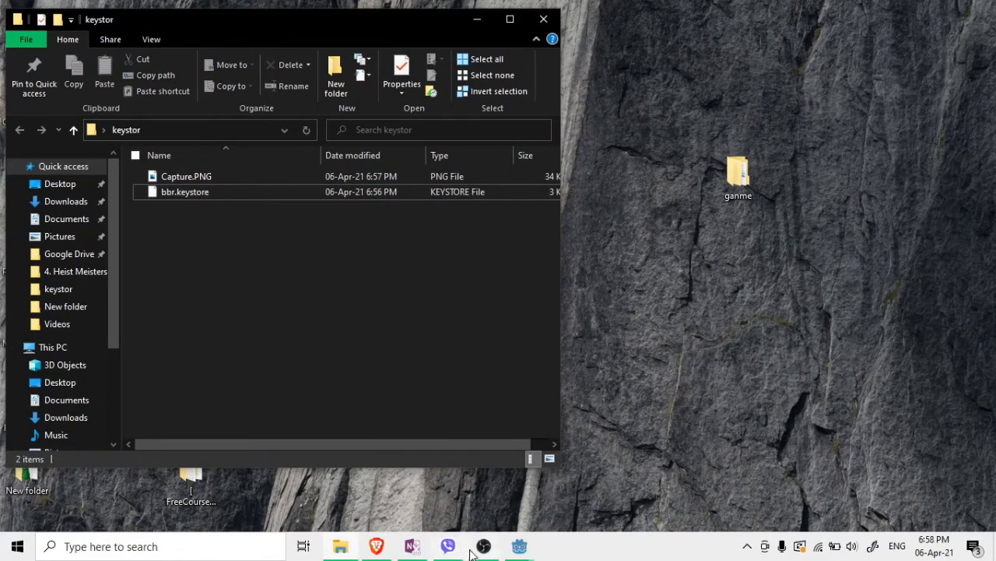
# Choose Desktop > keystor > bbr.keystore as the Android preset's Release keystore file
pyautogui.moveTo(522, 547)
pyautogui.click(589, 494)
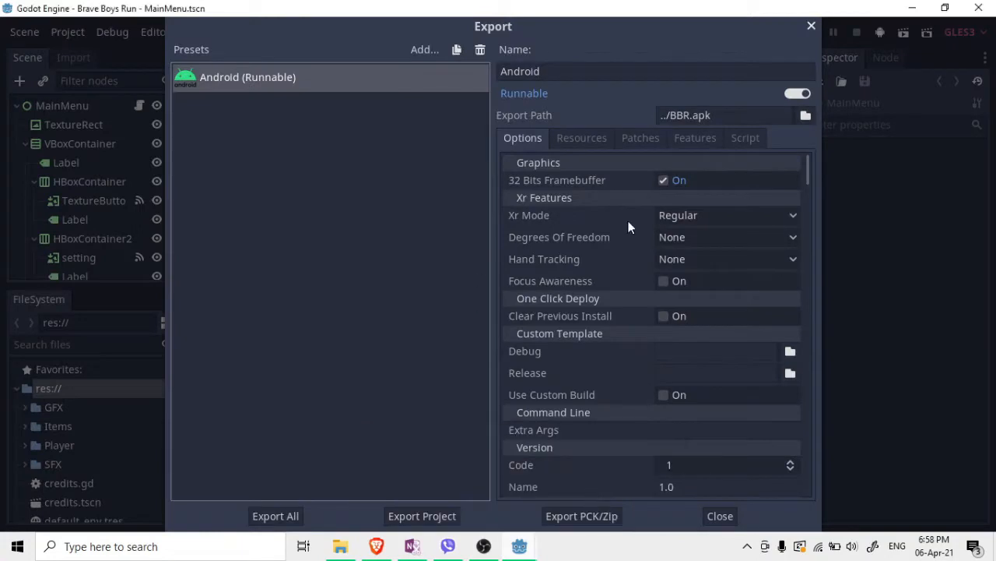
pyautogui.scroll(-2, 632, 299)
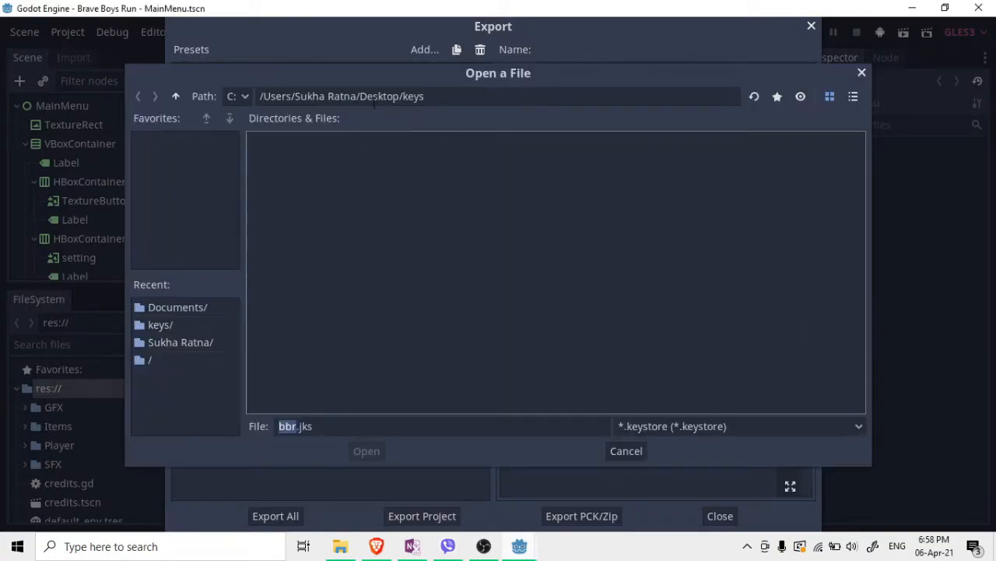
pyautogui.click(862, 72)
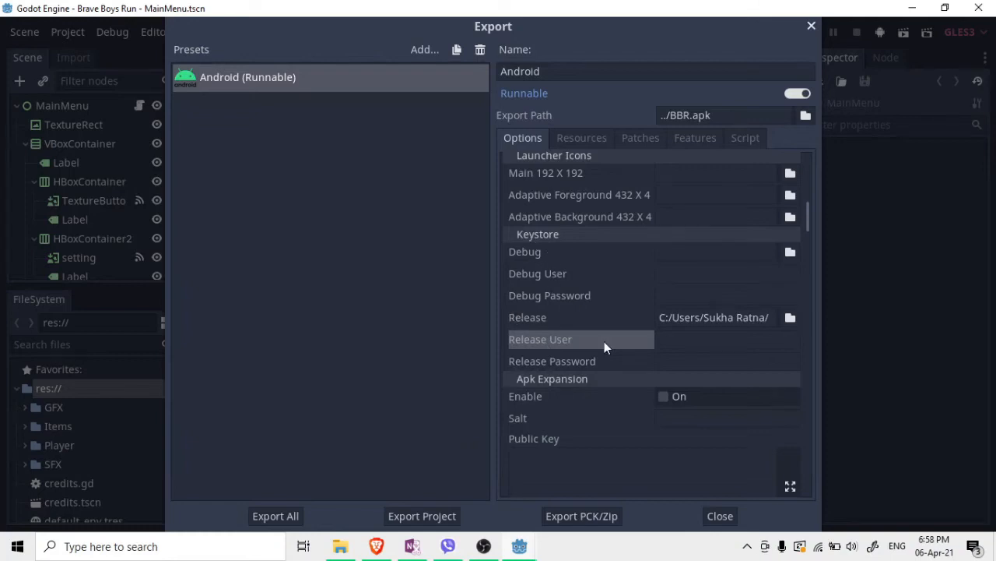
pyautogui.click(791, 317)
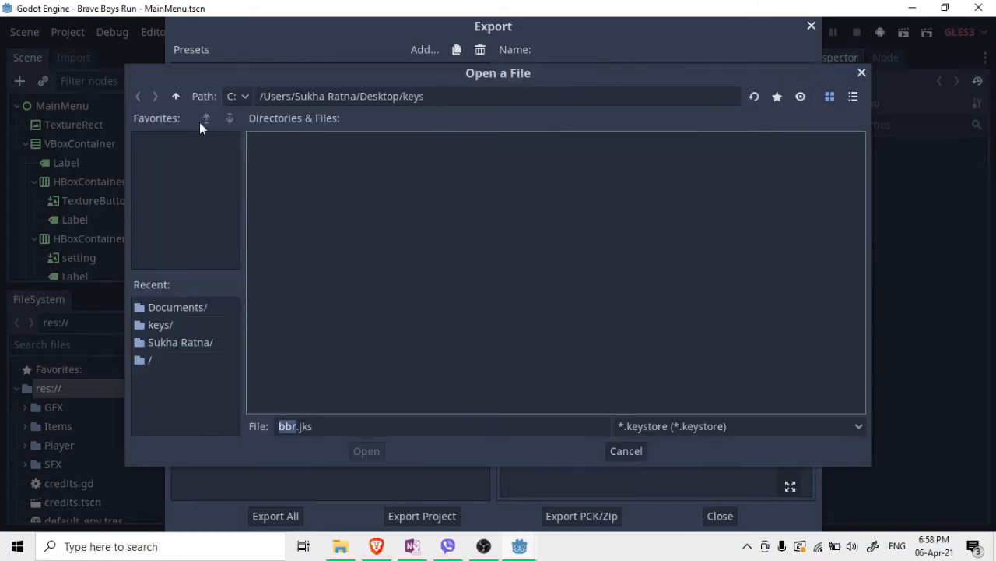
pyautogui.click(176, 96)
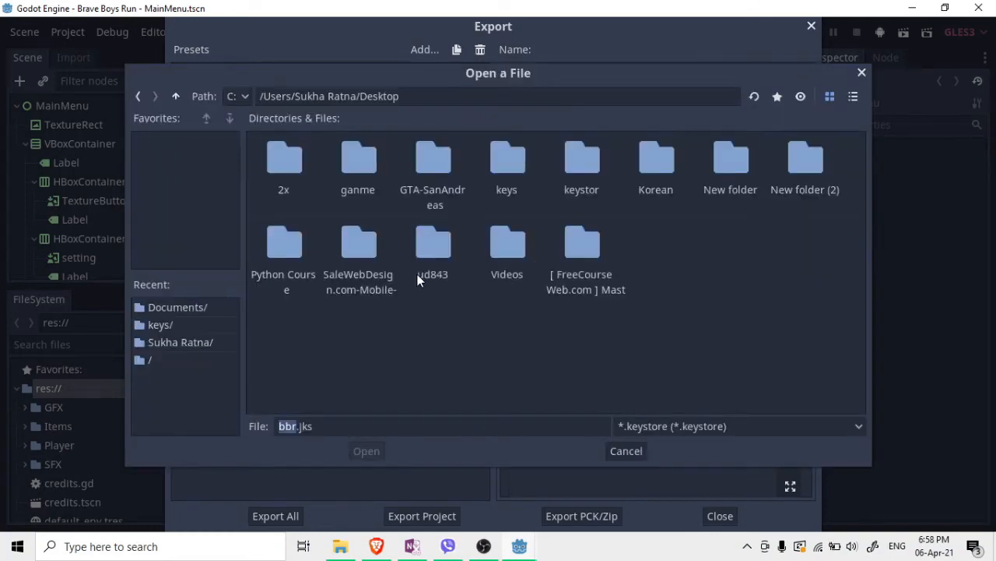
pyautogui.doubleClick(565, 173)
pyautogui.click(299, 184)
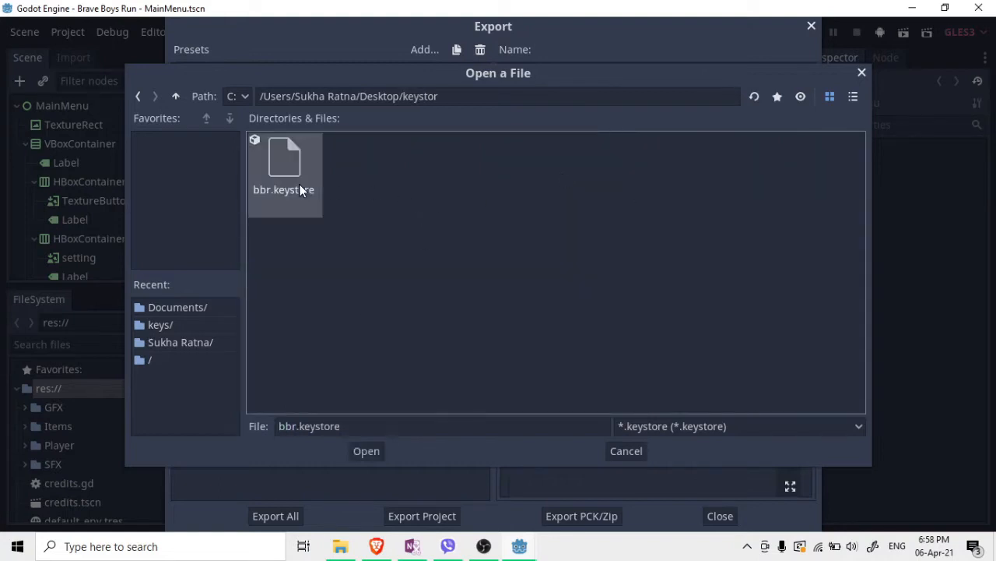
pyautogui.doubleClick(301, 188)
pyautogui.click(688, 339)
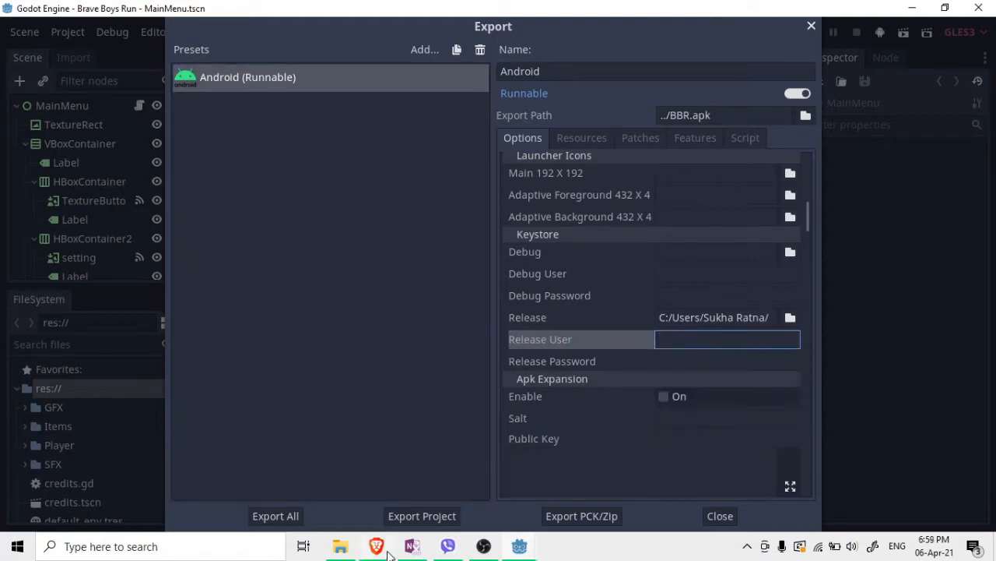
# Check the saved keytool screenshot and enter bbr as the Release User
pyautogui.click(340, 546)
pyautogui.click(196, 178)
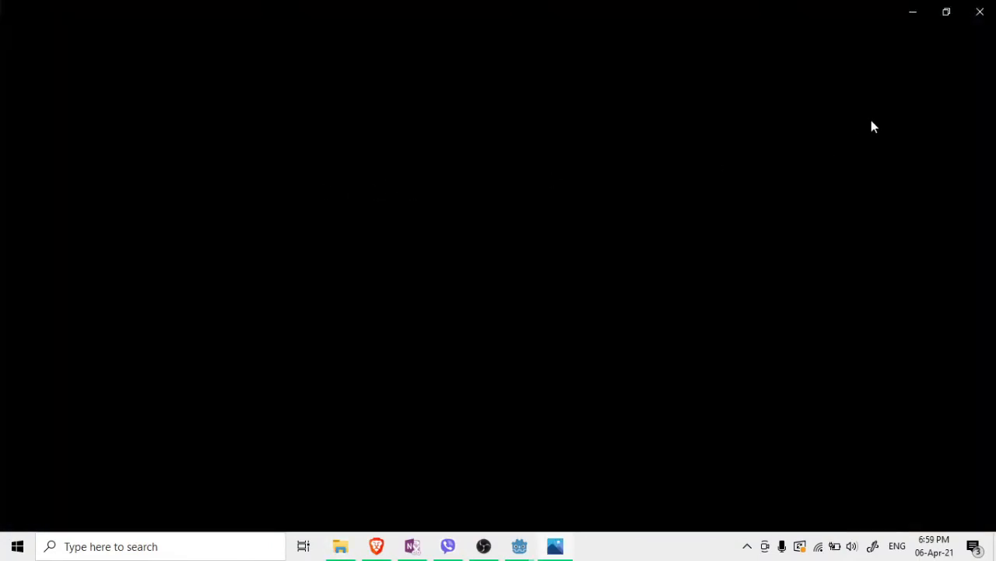
pyautogui.click(916, 17)
pyautogui.click(477, 19)
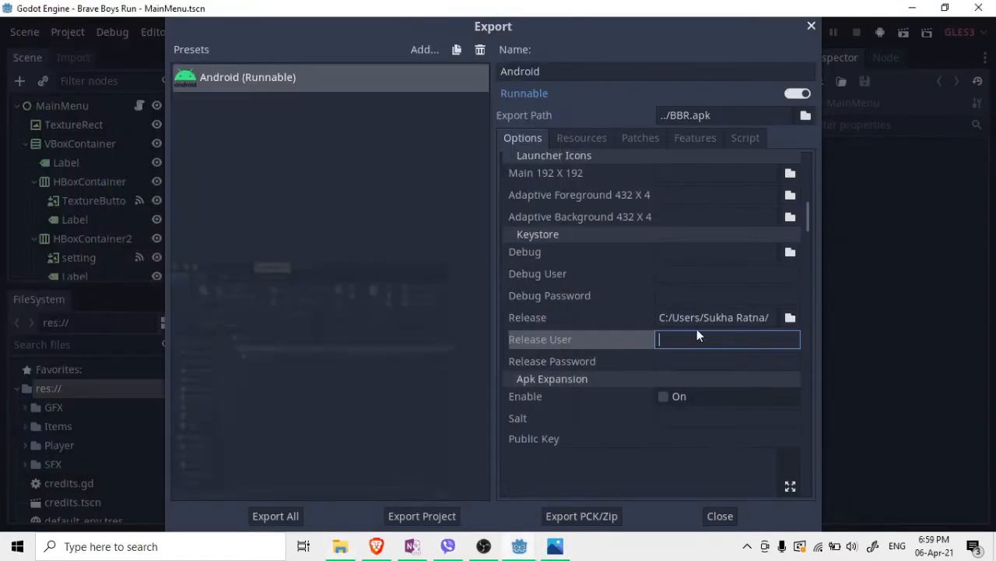
pyautogui.write('bbr')
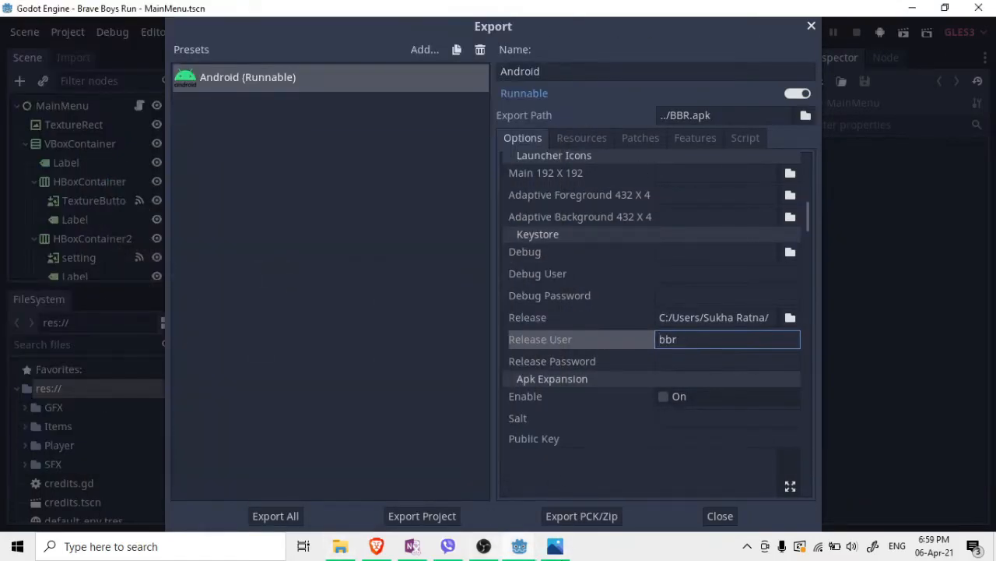
pyautogui.click(559, 550)
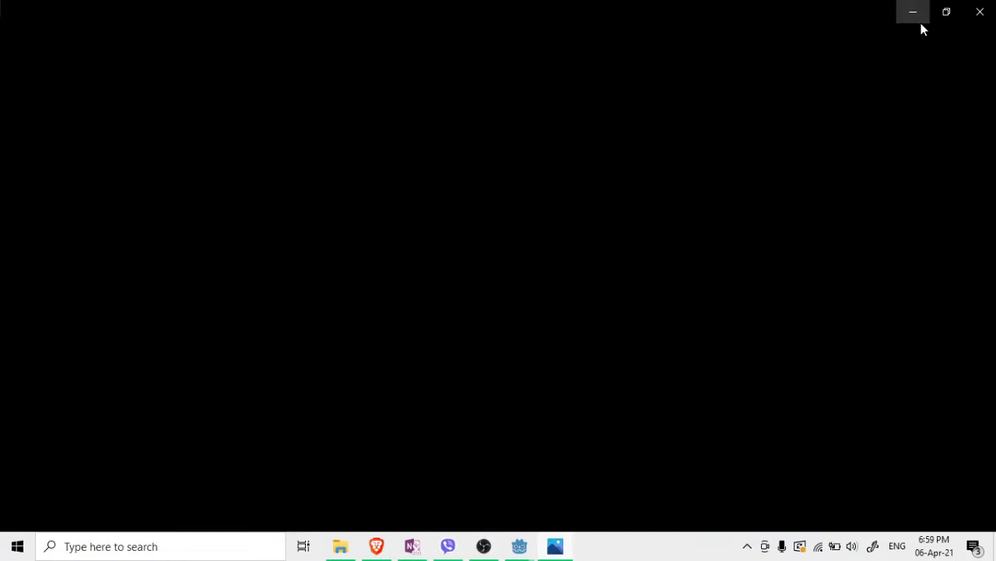
pyautogui.click(917, 19)
# Fill in the keystore password as Release Password and start Export Project
pyautogui.press('Tab')
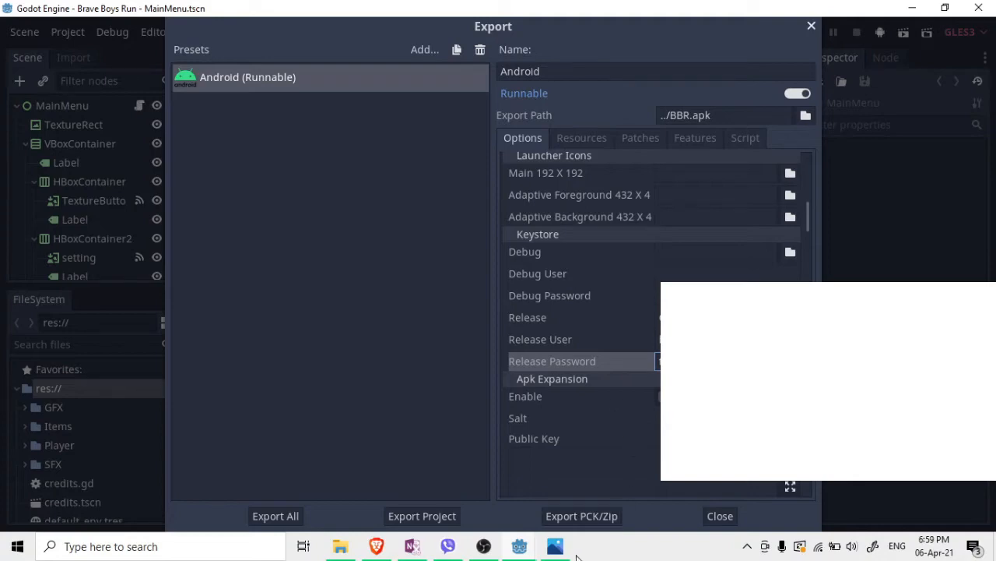
pyautogui.click(559, 550)
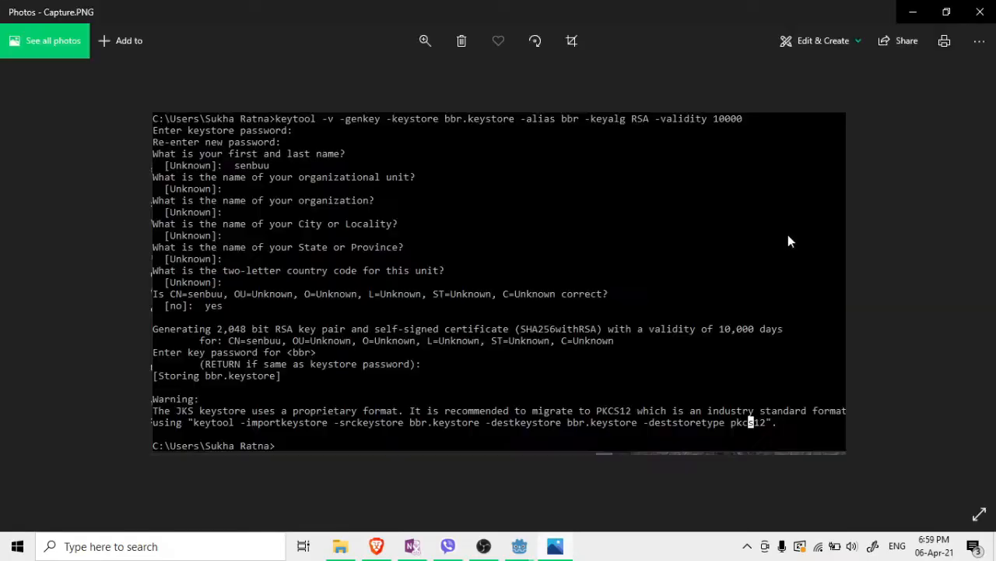
pyautogui.scroll(5, 503, 116)
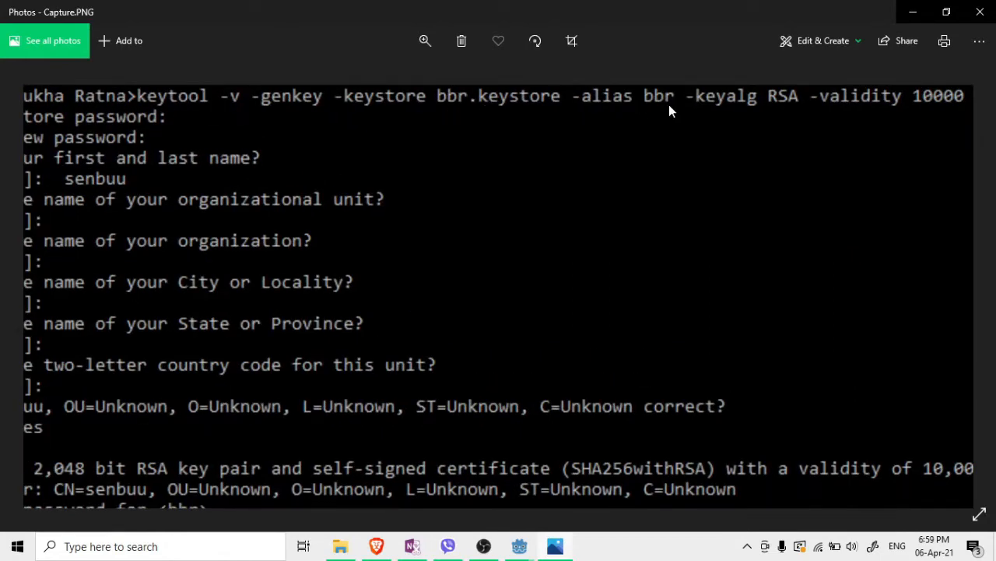
pyautogui.click(980, 11)
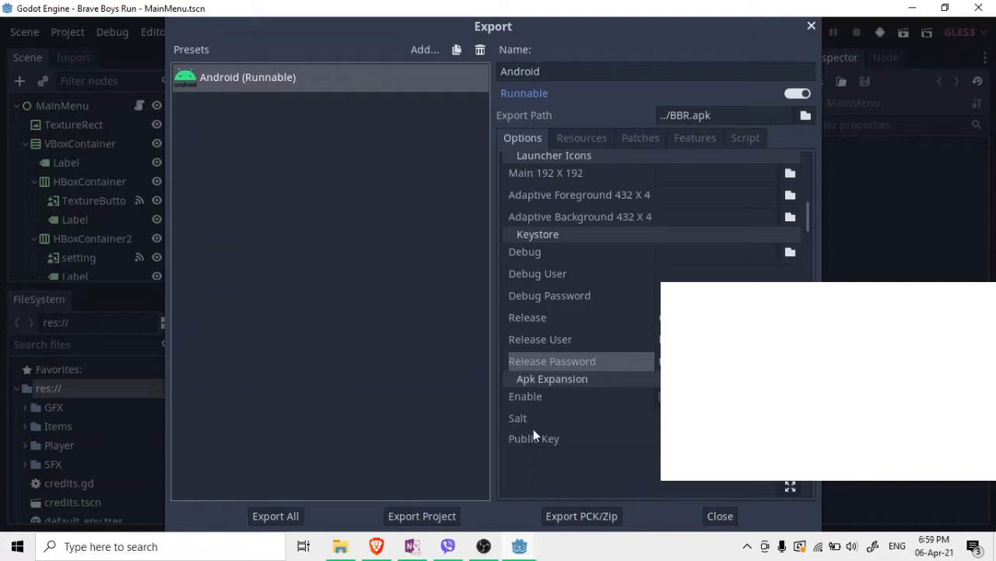
pyautogui.click(432, 518)
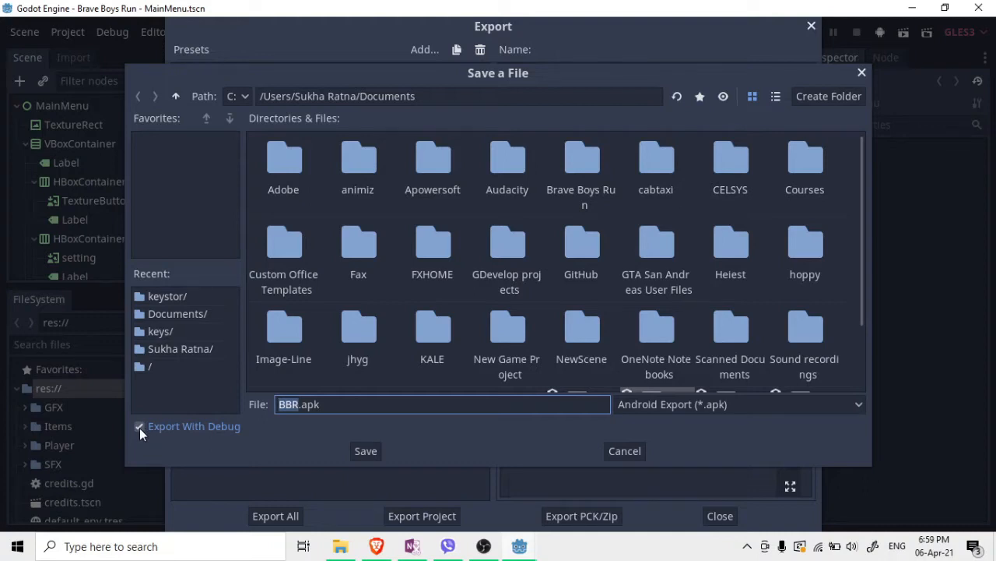
# Turn off Export With Debug in the export save dialog
pyautogui.click(139, 427)
pyautogui.scroll(-1, 377, 237)
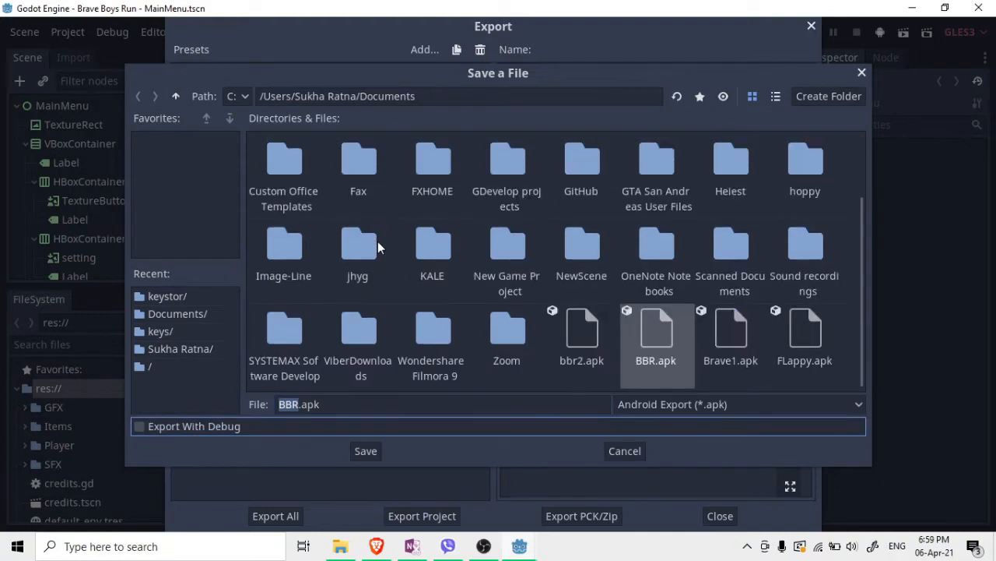
pyautogui.scroll(1, 517, 348)
pyautogui.scroll(-1, 540, 342)
pyautogui.scroll(1, 413, 225)
pyautogui.scroll(-1, 398, 349)
pyautogui.scroll(2, 552, 328)
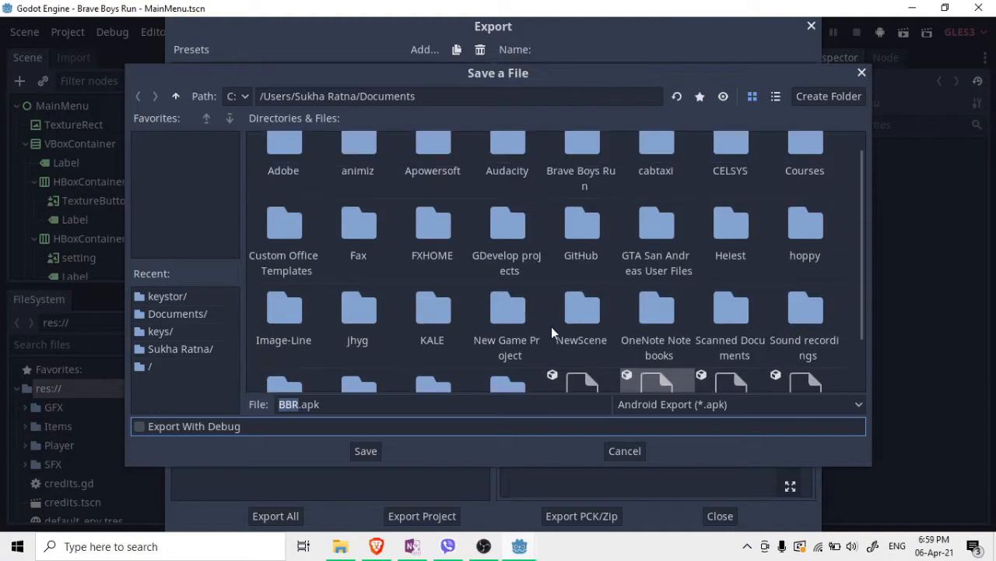
pyautogui.scroll(-2, 600, 365)
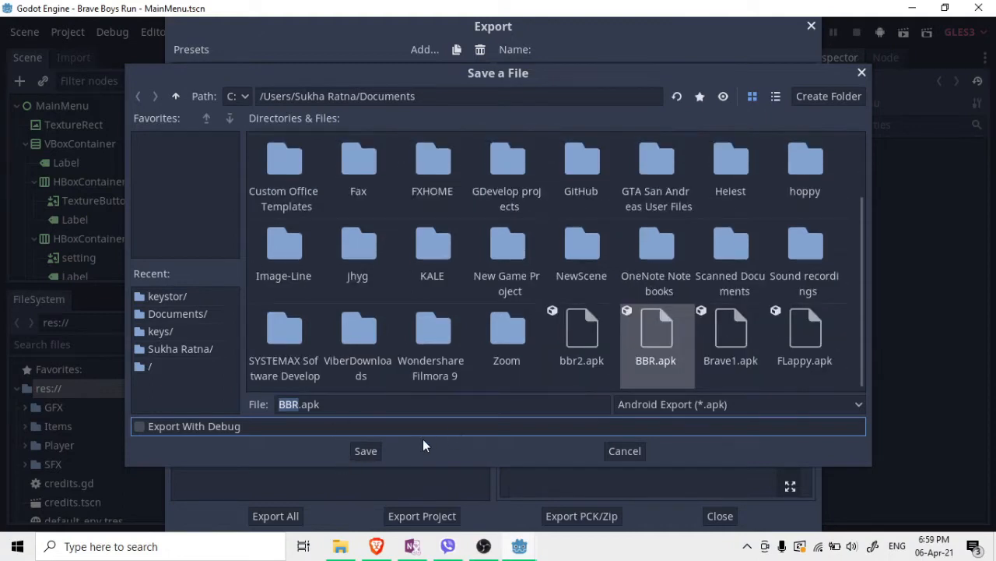
# Save BBR.apk to Documents, overwriting the old file, and check the console reports jar verified
pyautogui.click(366, 452)
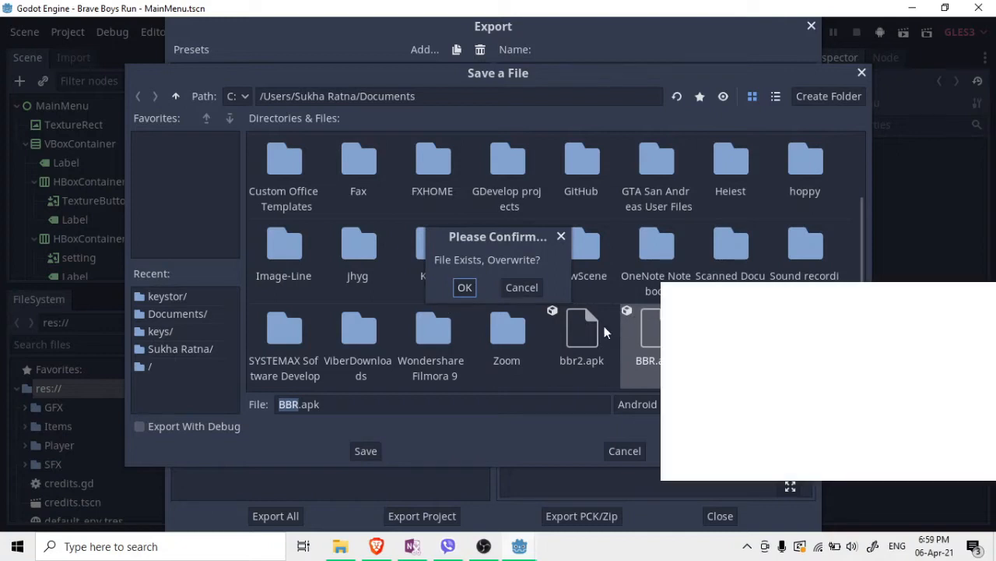
pyautogui.click(464, 288)
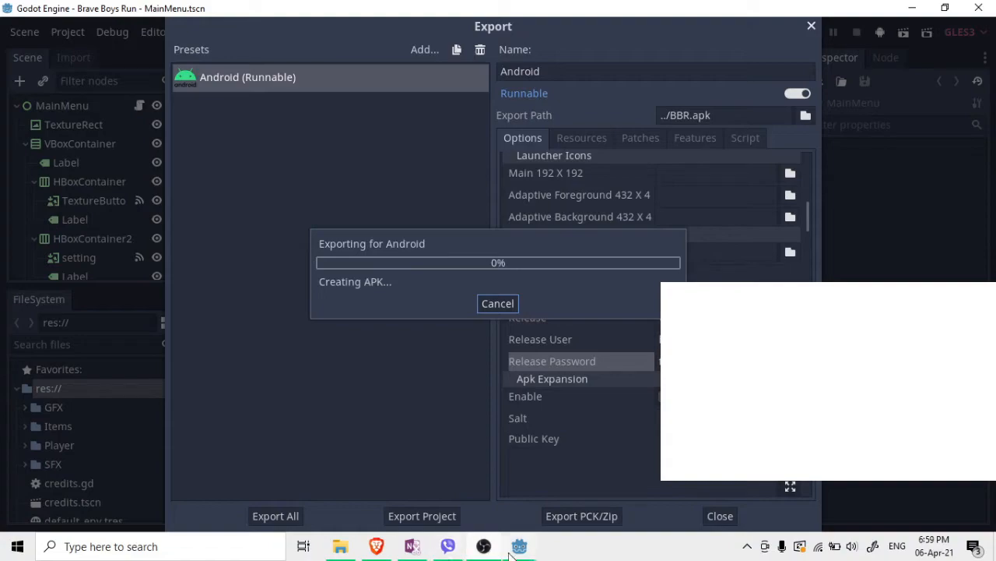
pyautogui.moveTo(517, 550)
pyautogui.click(451, 504)
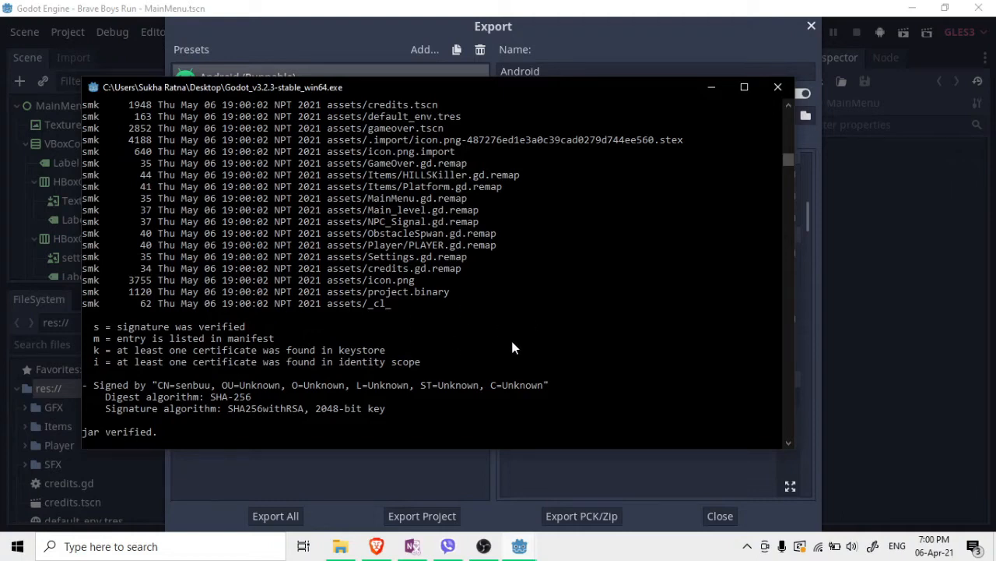
# Locate the 27,624 KB BBR.apk in Documents, minimize File Explorer, and close Godot and its console
pyautogui.click(342, 548)
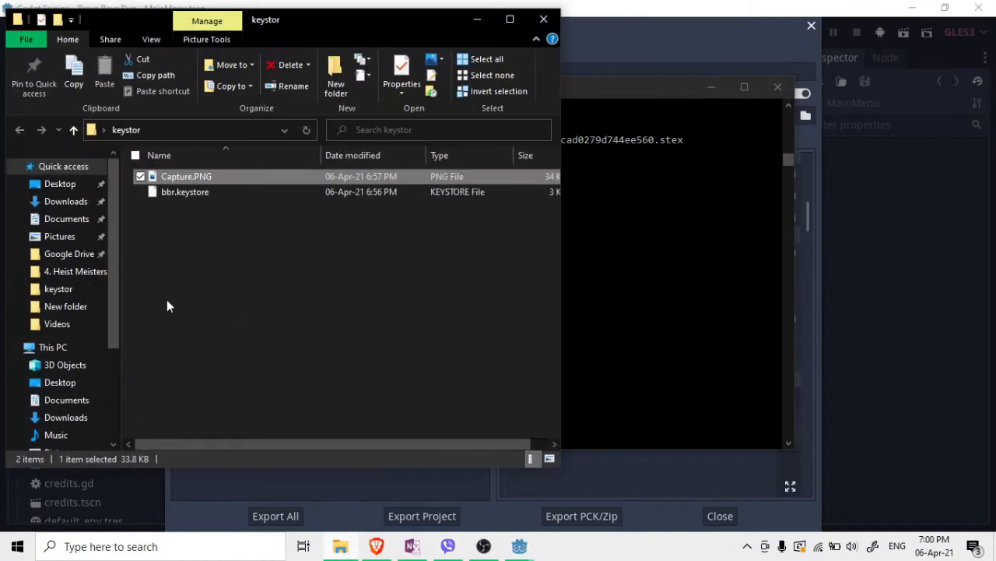
pyautogui.click(510, 18)
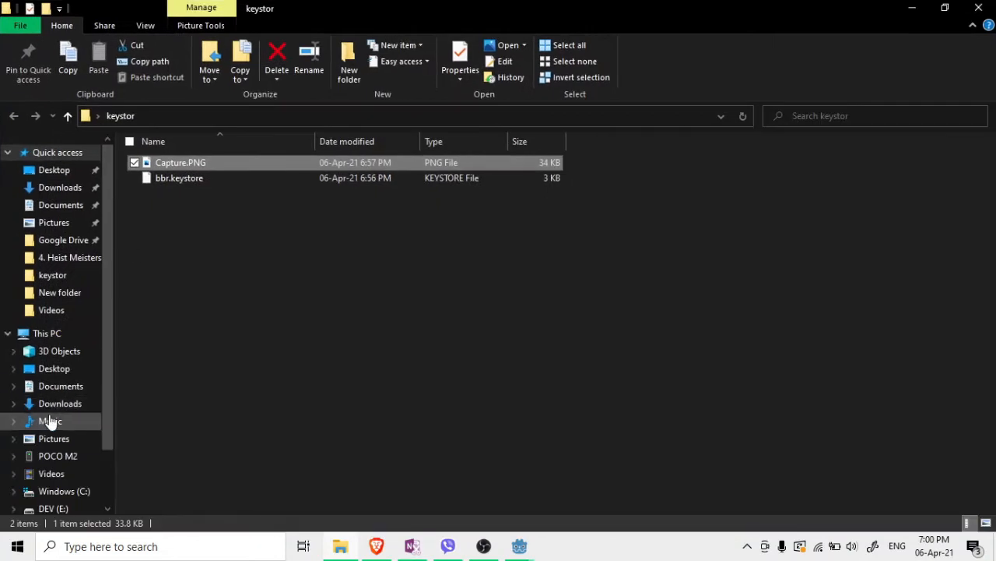
pyautogui.click(62, 389)
pyautogui.scroll(-5, 690, 330)
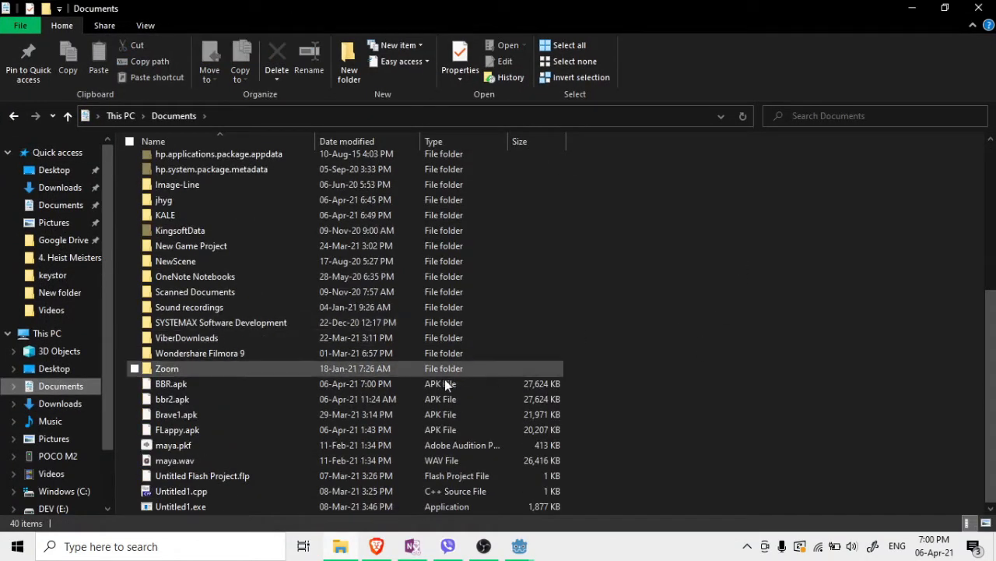
pyautogui.click(156, 385)
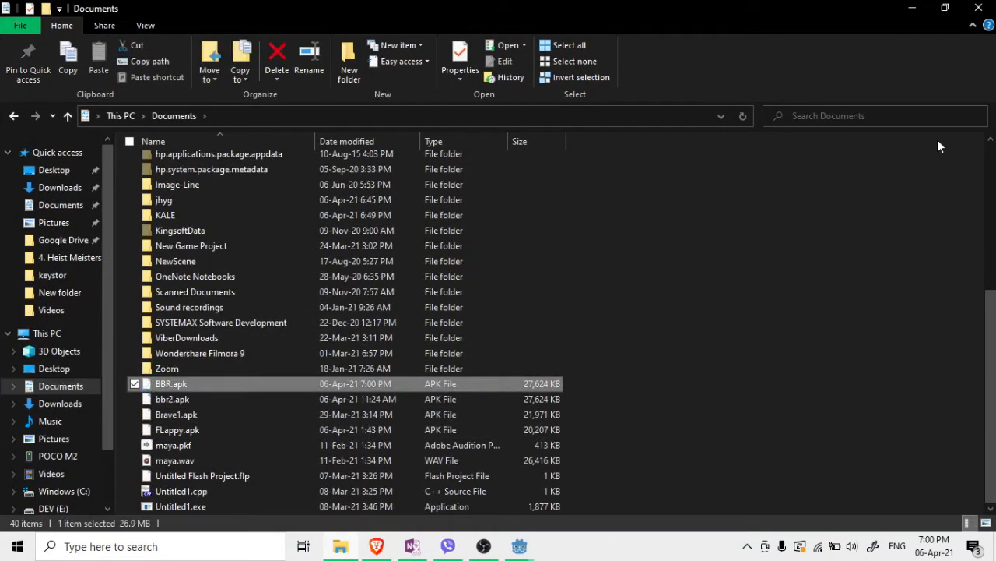
pyautogui.click(912, 8)
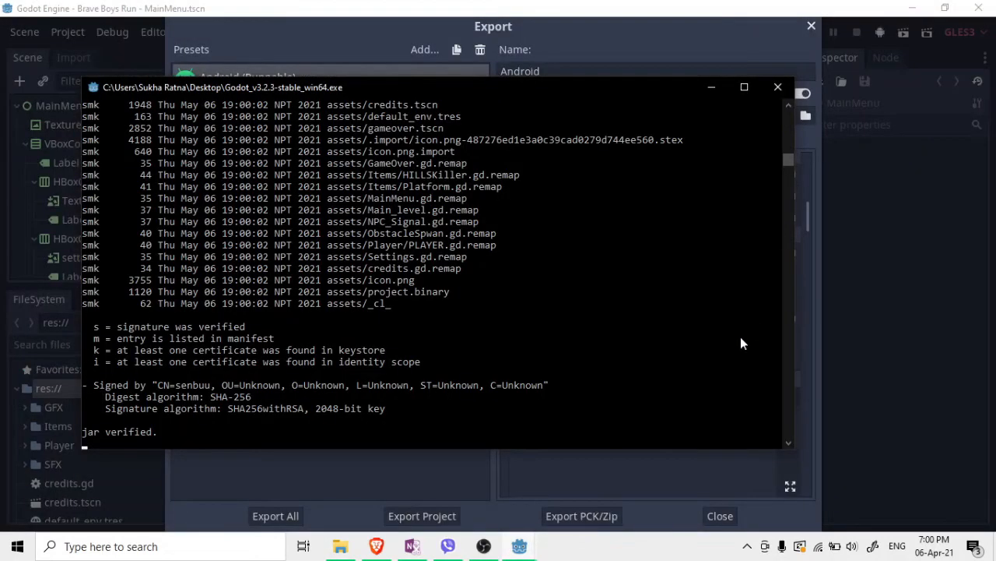
pyautogui.click(778, 88)
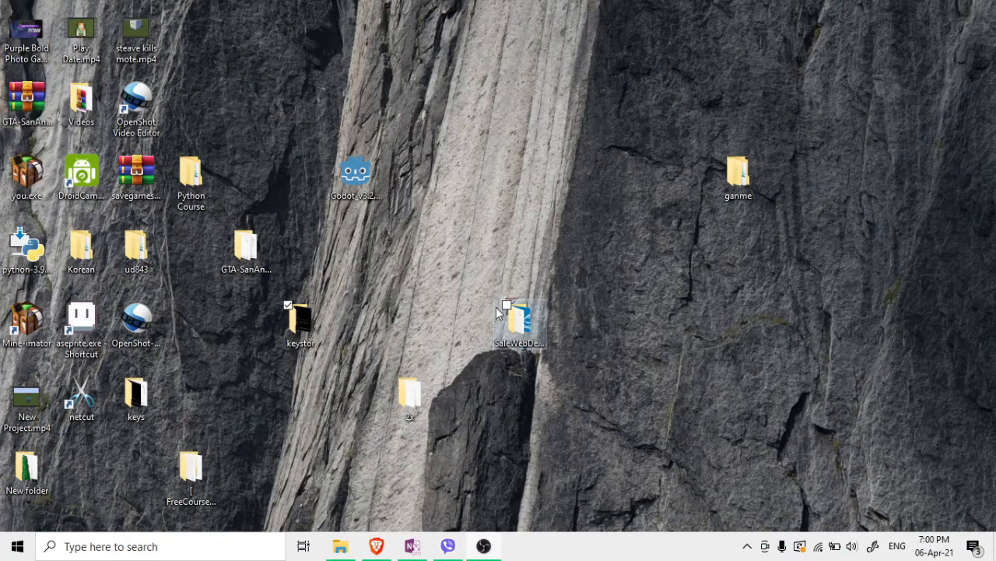
# Load the Play Console All apps page in Brave via the 'goo' address-bar suggestion
pyautogui.click(376, 546)
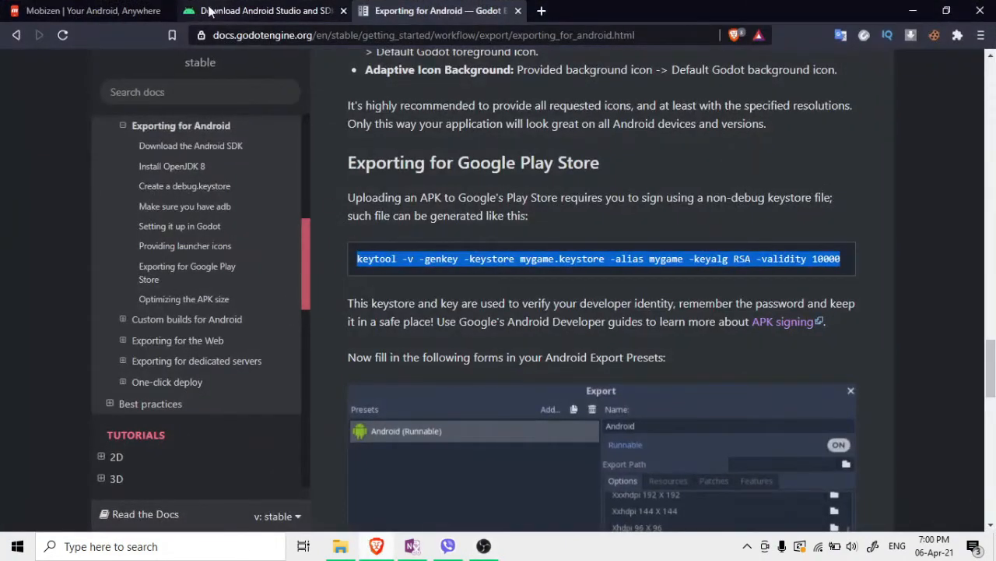
pyautogui.click(210, 11)
pyautogui.click(411, 34)
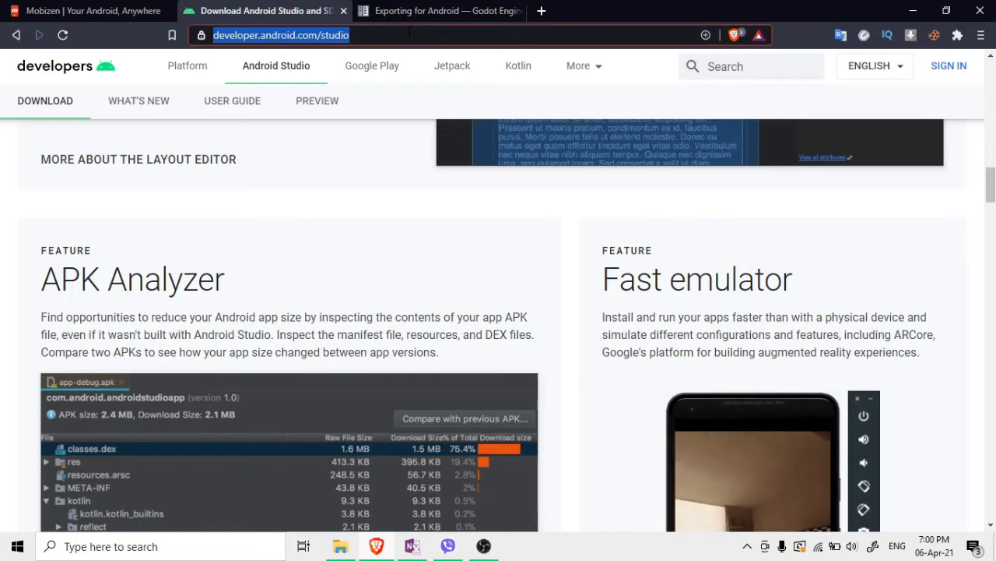
pyautogui.write('goo')
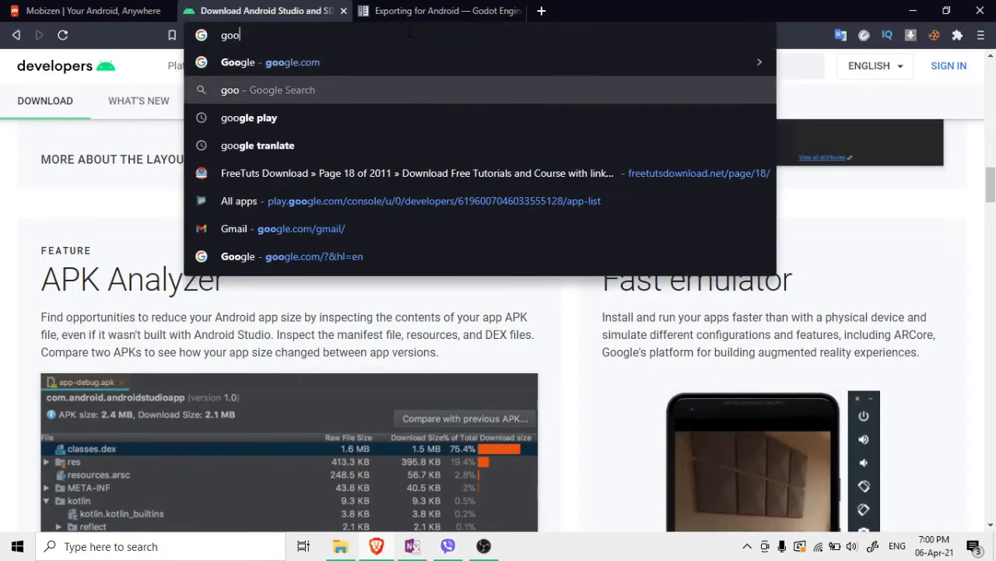
pyautogui.press('Down')
pyautogui.press('Down')
pyautogui.press('Down')
pyautogui.press('Down')
pyautogui.press('Return')
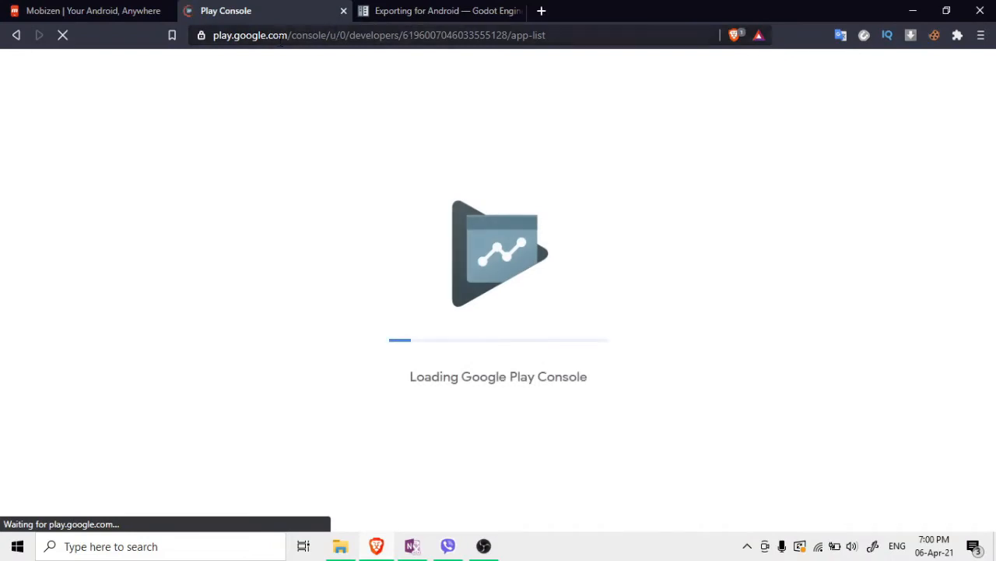
# Close the Godot documentation tab and look over the All apps list
pyautogui.moveTo(331, 35); pyautogui.dragTo(449, 62)
pyautogui.click(383, 160)
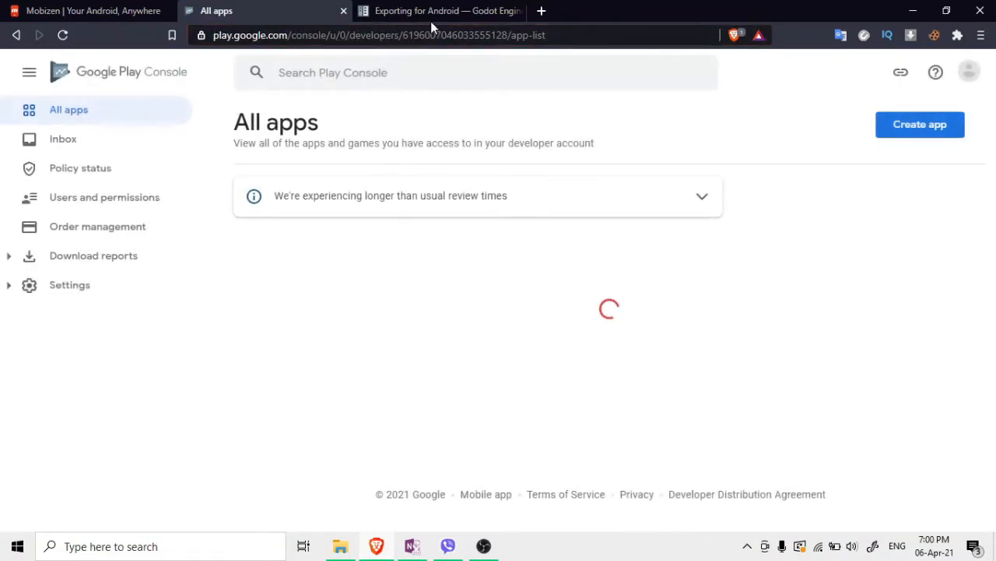
pyautogui.click(517, 11)
pyautogui.scroll(-2, 569, 340)
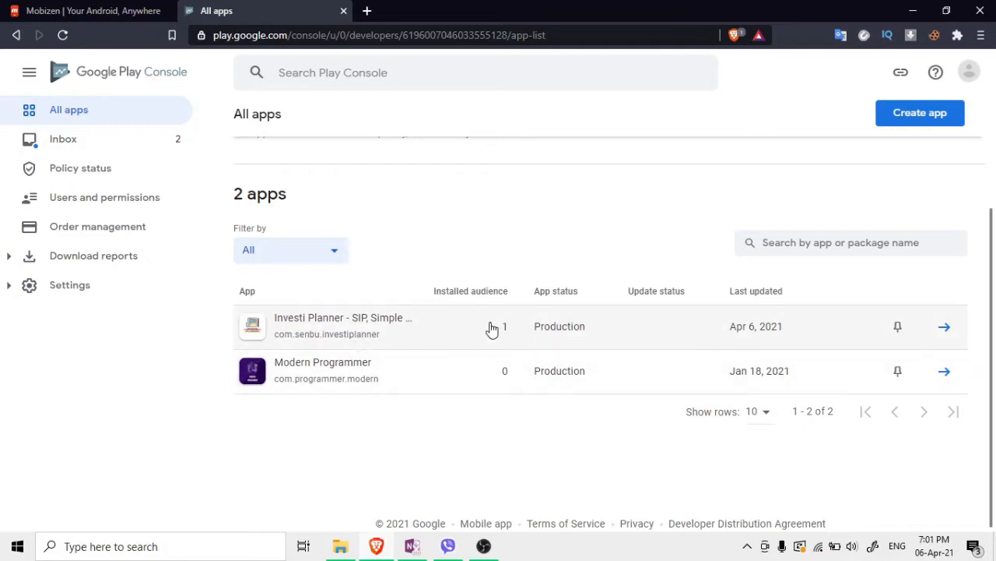
pyautogui.scroll(2, 740, 296)
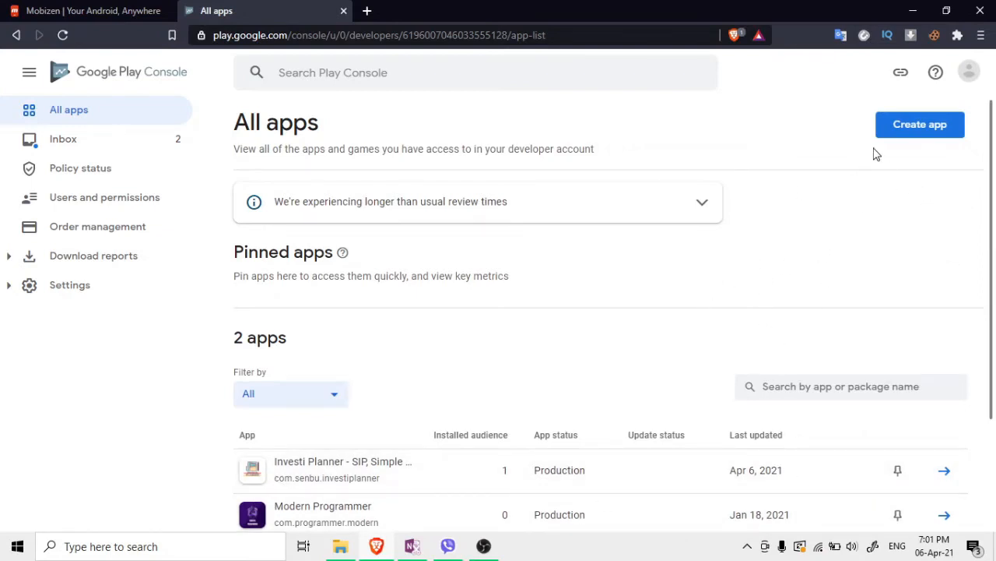
# Start a new app and name it 'BBR Brave Boys Run'
pyautogui.click(917, 134)
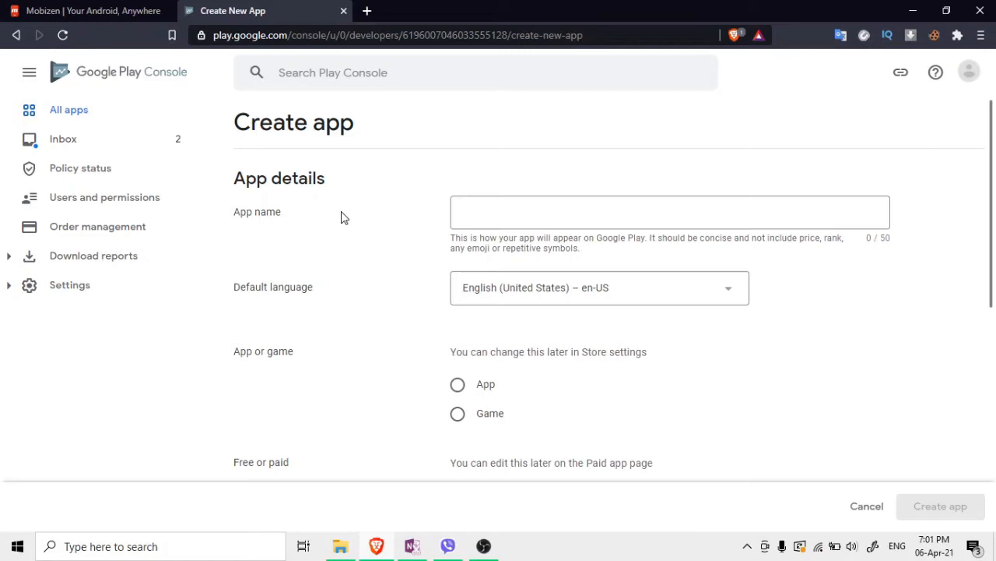
pyautogui.click(562, 220)
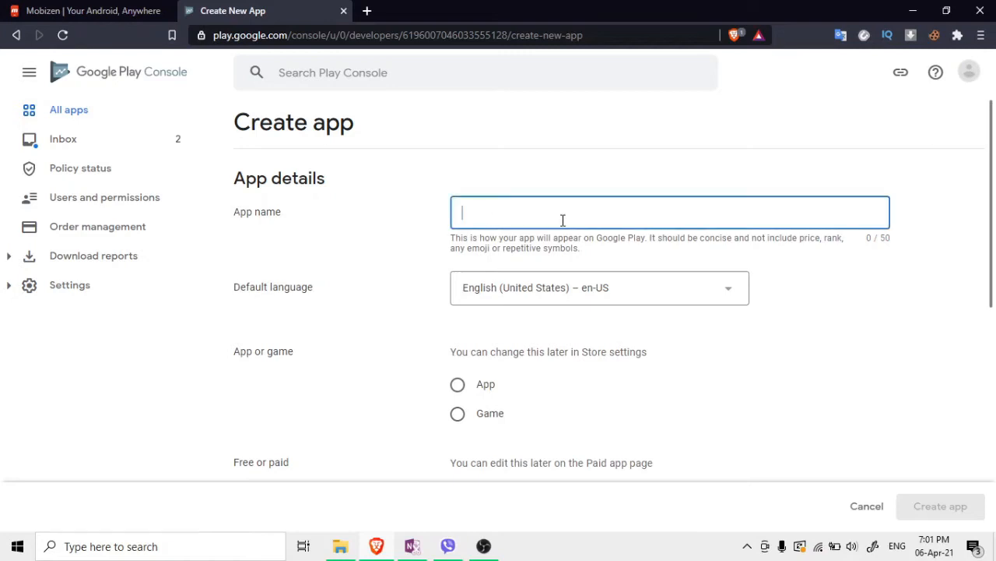
pyautogui.write('BBR Brave boys')
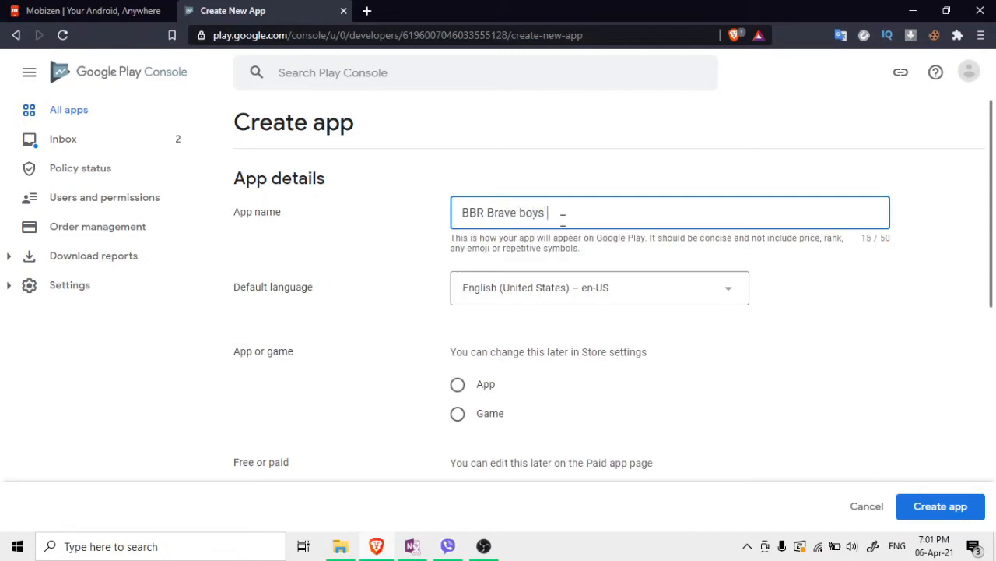
pyautogui.press('BackSpace')
pyautogui.press('BackSpace')
pyautogui.press('BackSpace')
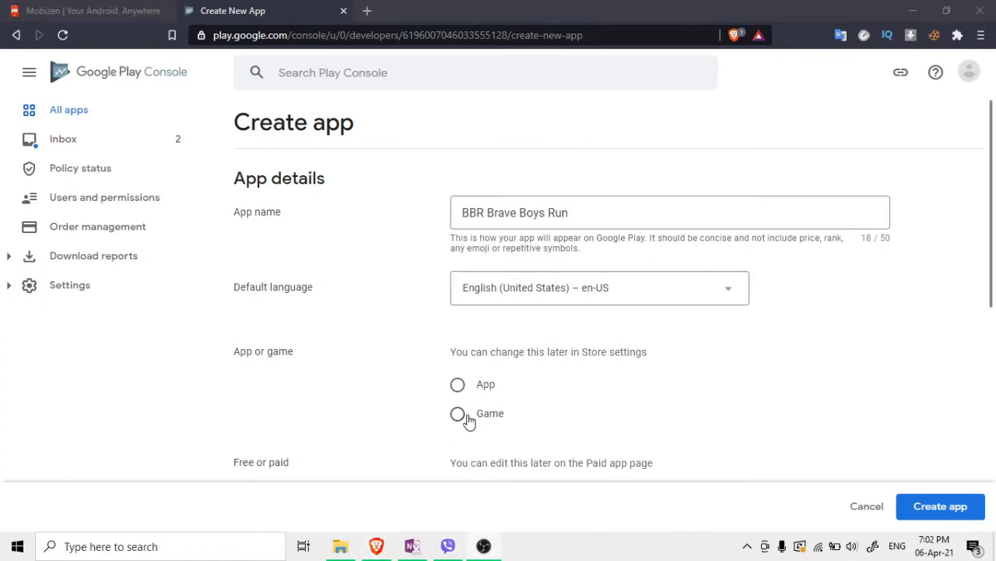
# Make it a free game, accept the Developer Program Policies and US export laws, and create it
pyautogui.click(459, 414)
pyautogui.scroll(-4, 607, 280)
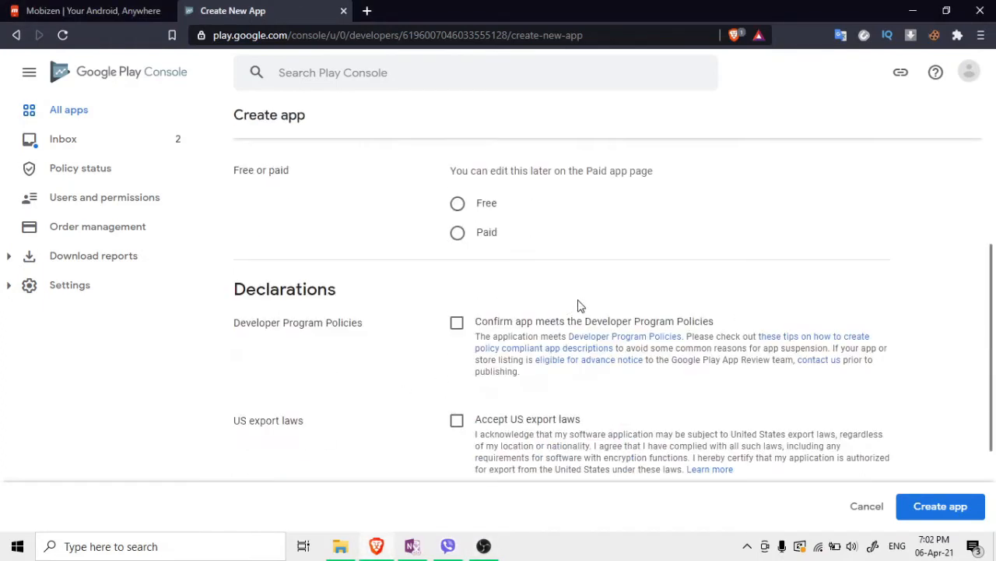
pyautogui.click(459, 204)
pyautogui.scroll(-3, 483, 319)
pyautogui.click(456, 170)
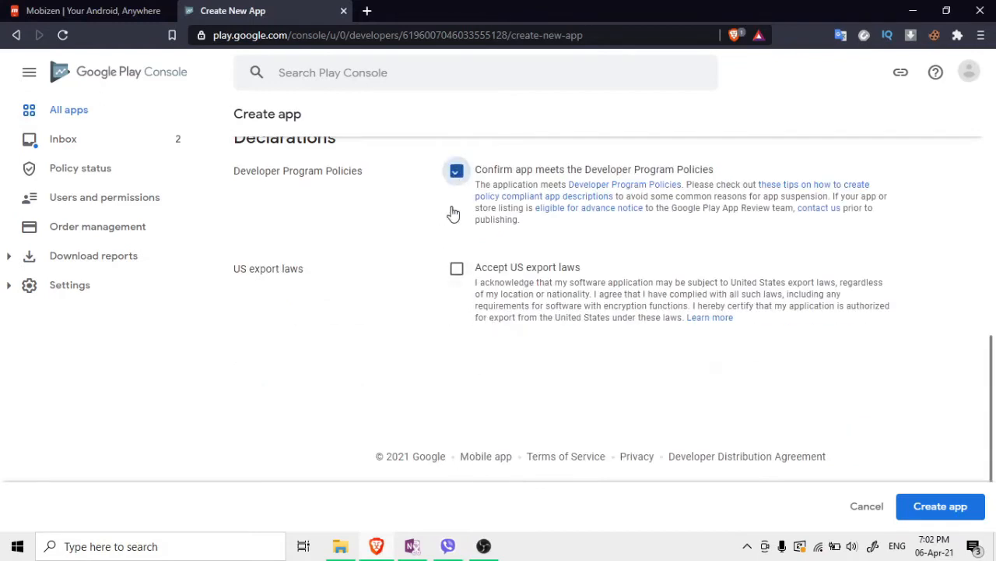
pyautogui.click(456, 268)
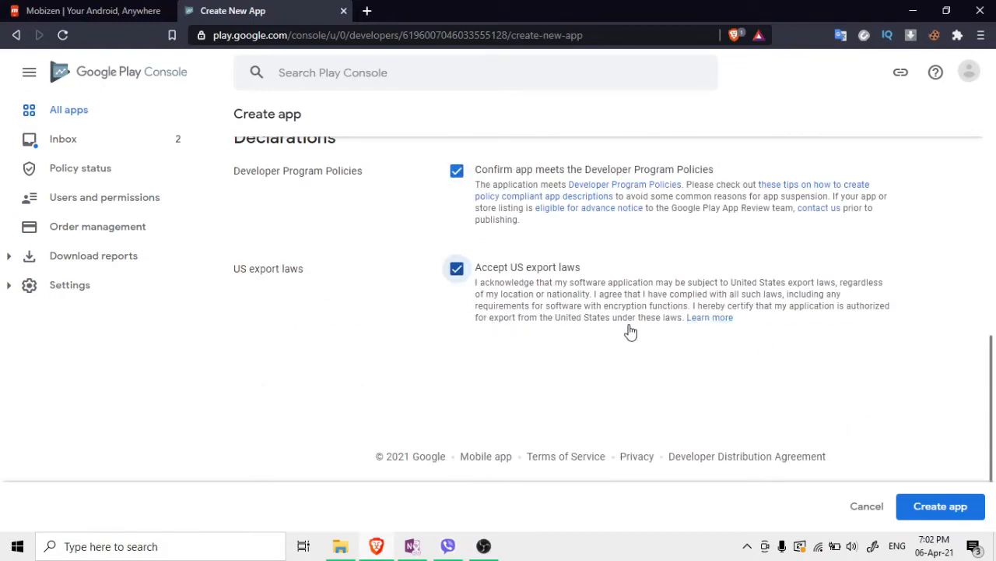
pyautogui.click(926, 508)
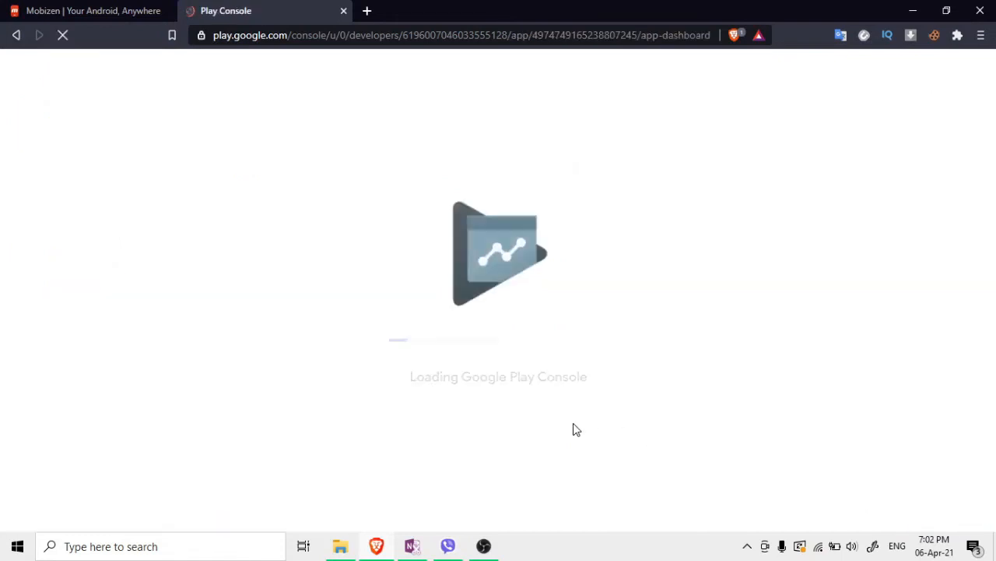
# Close and leave the Mobizen tab, then go to the app's Production page from the sidebar
pyautogui.click(166, 12)
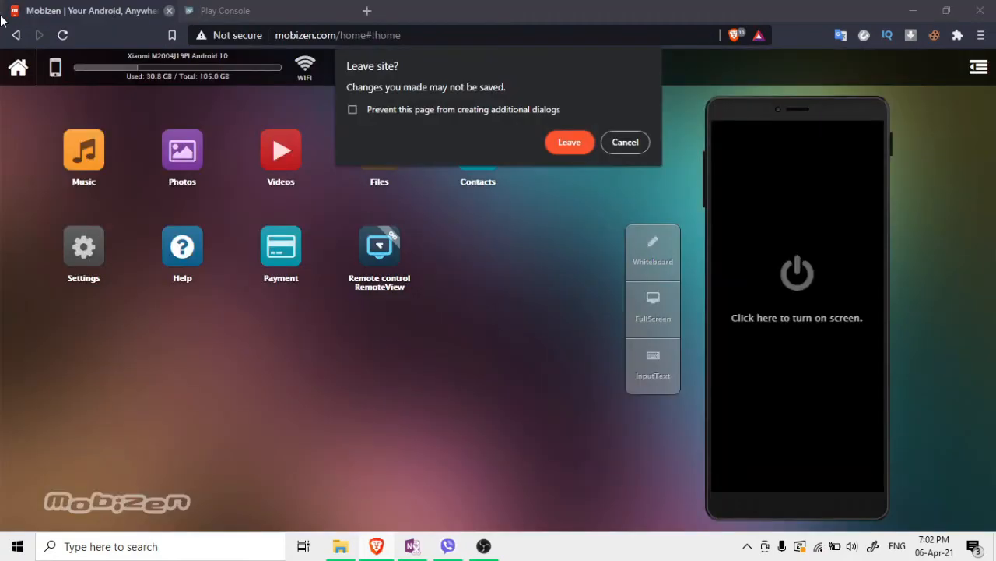
pyautogui.click(562, 141)
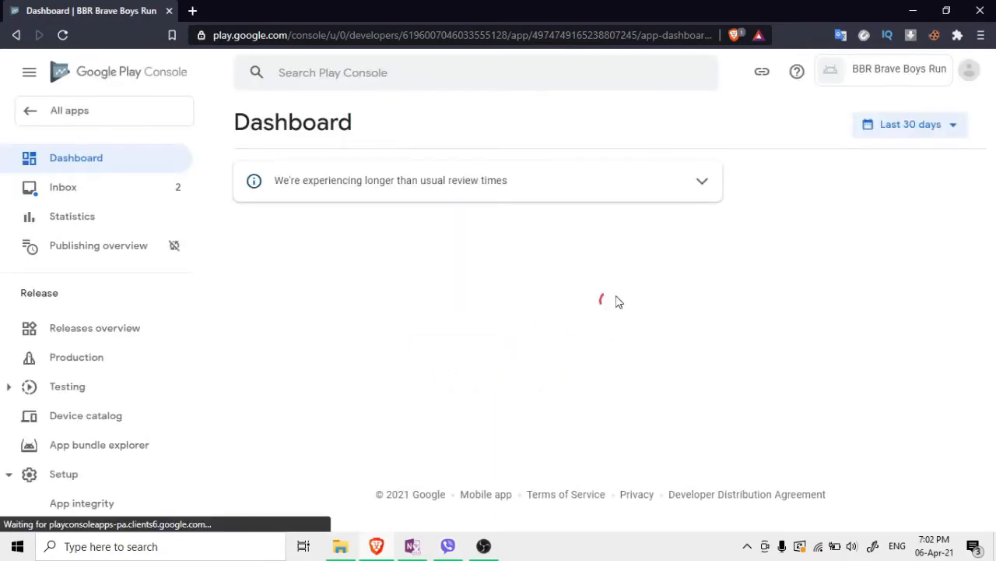
pyautogui.scroll(-3, 490, 351)
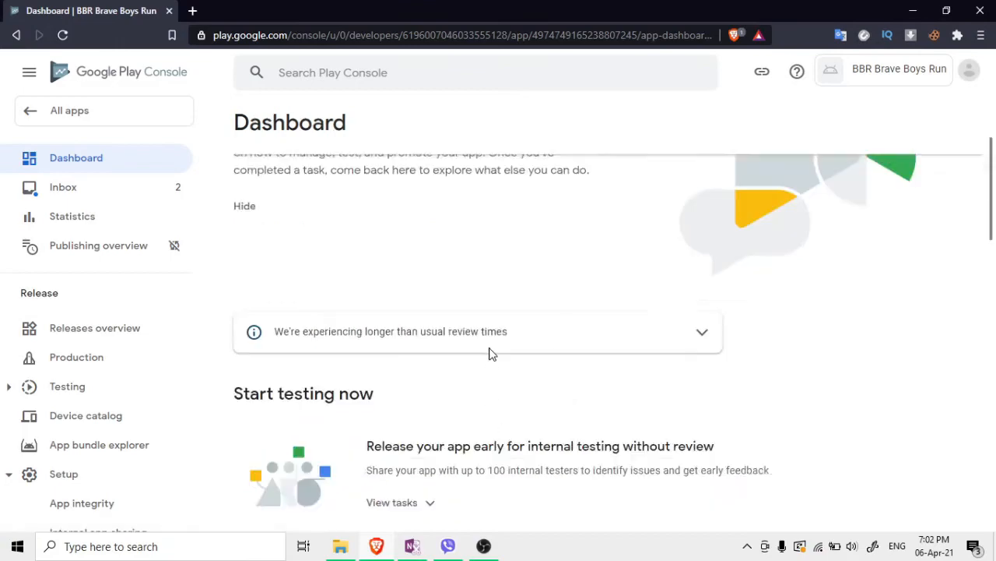
pyautogui.scroll(2, 490, 354)
pyautogui.scroll(-2, 430, 354)
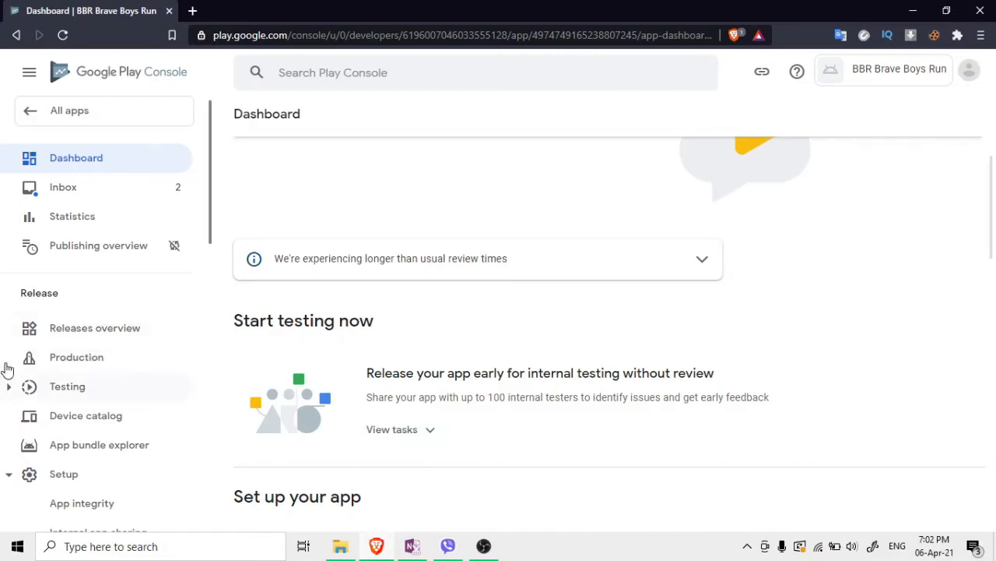
pyautogui.scroll(-1, 31, 436)
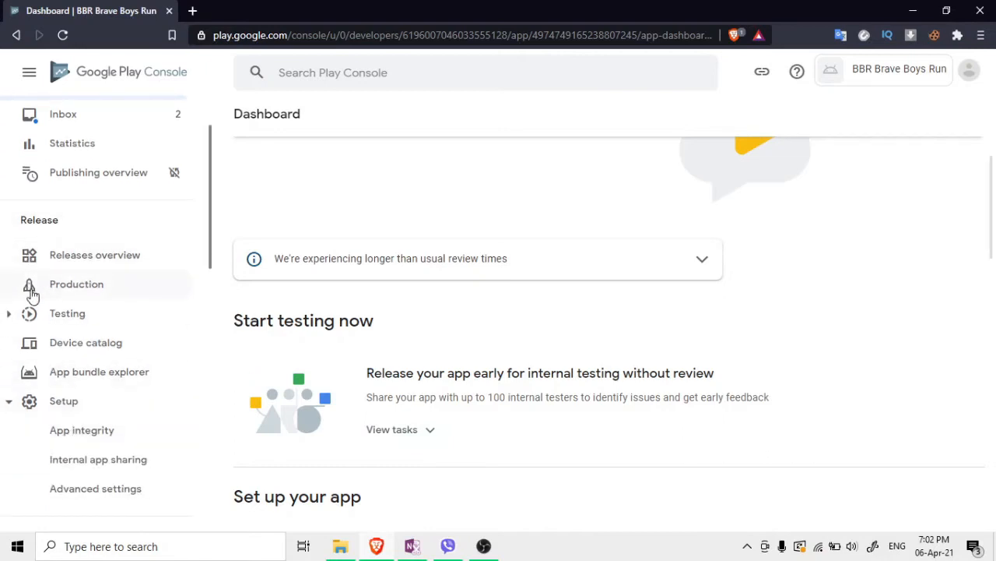
pyautogui.click(58, 294)
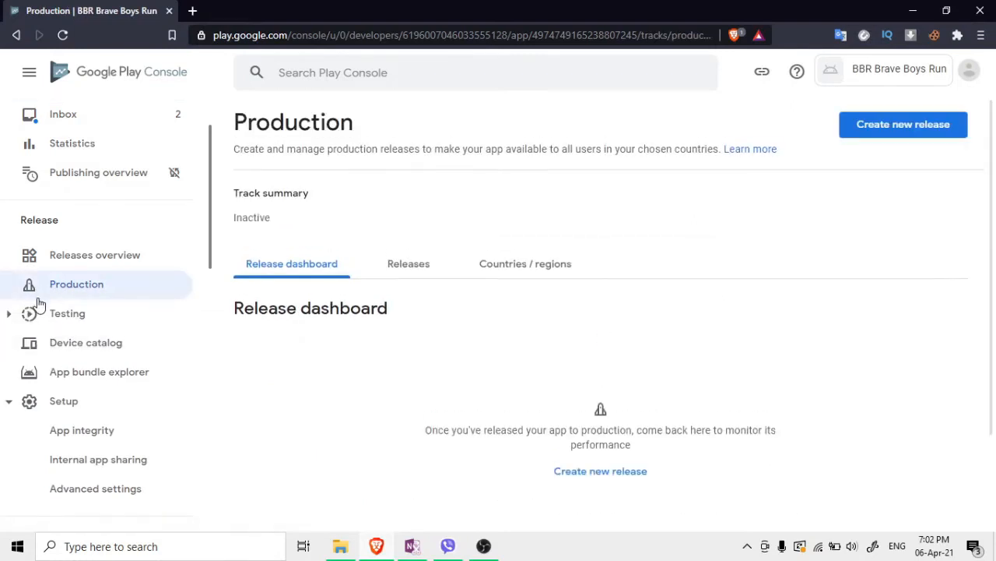
# Create a new production release, keep 'Let Google manage' app signing, and continue
pyautogui.click(556, 475)
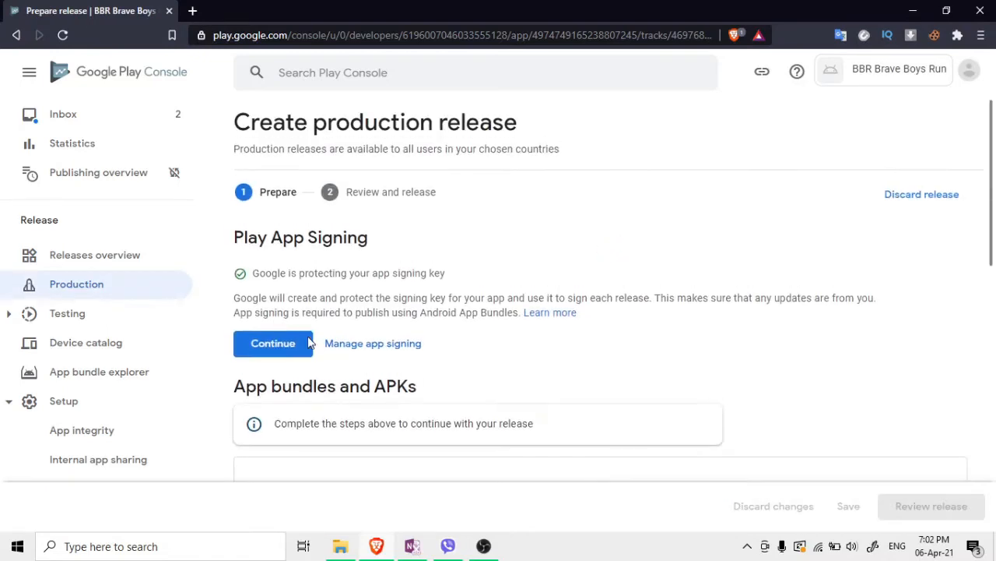
pyautogui.moveTo(246, 273); pyautogui.dragTo(446, 296)
pyautogui.click(373, 344)
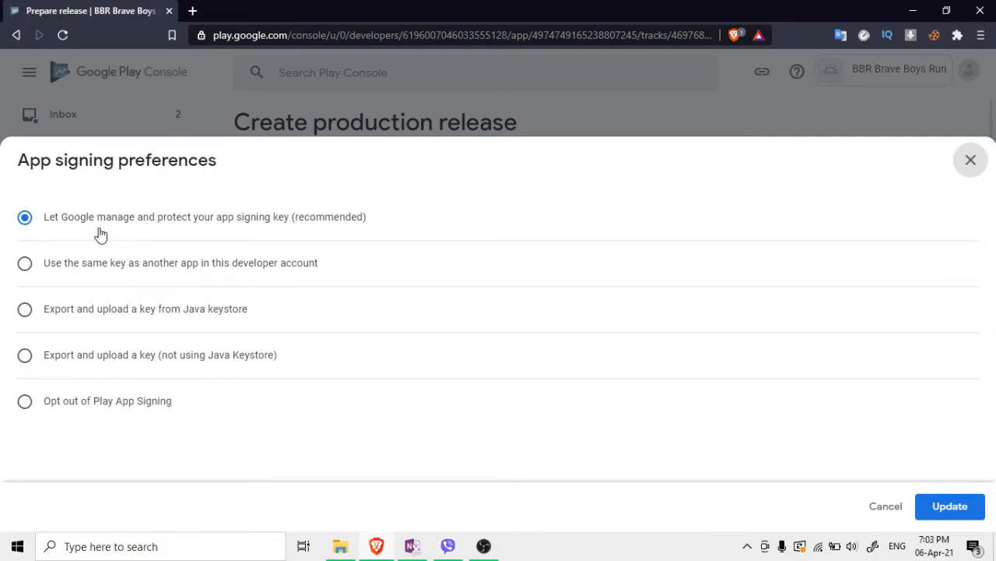
pyautogui.click(970, 509)
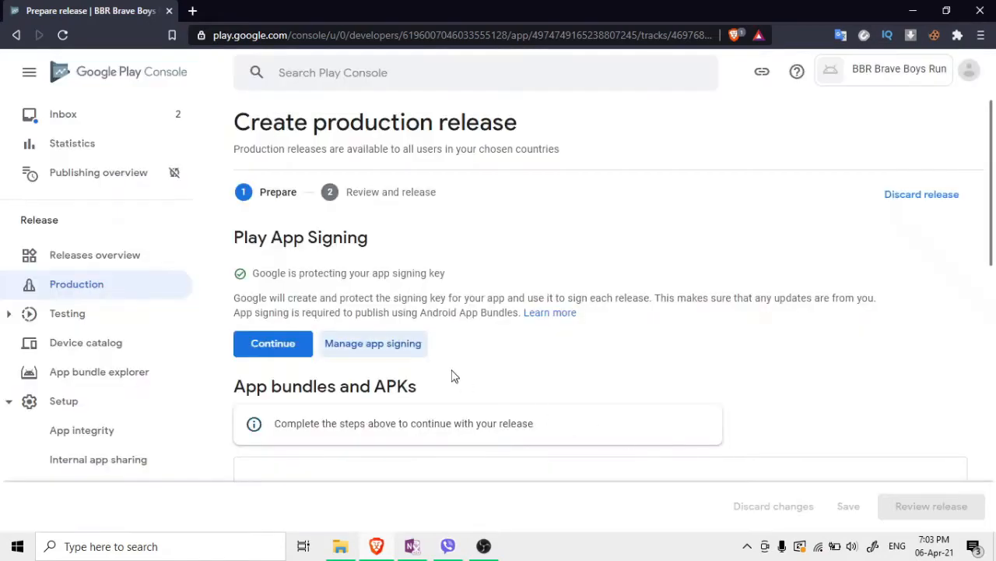
pyautogui.scroll(-2, 438, 306)
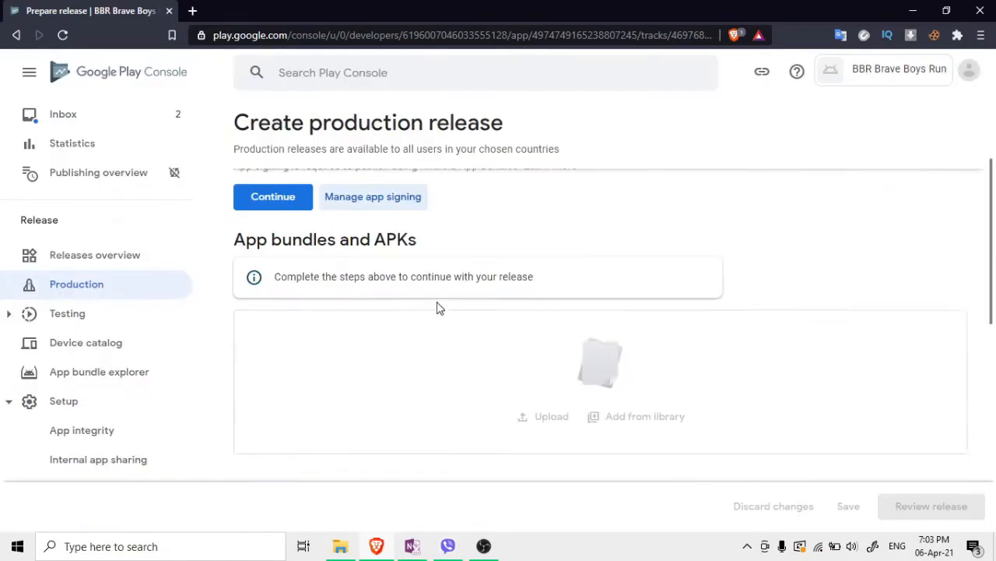
pyautogui.click(272, 199)
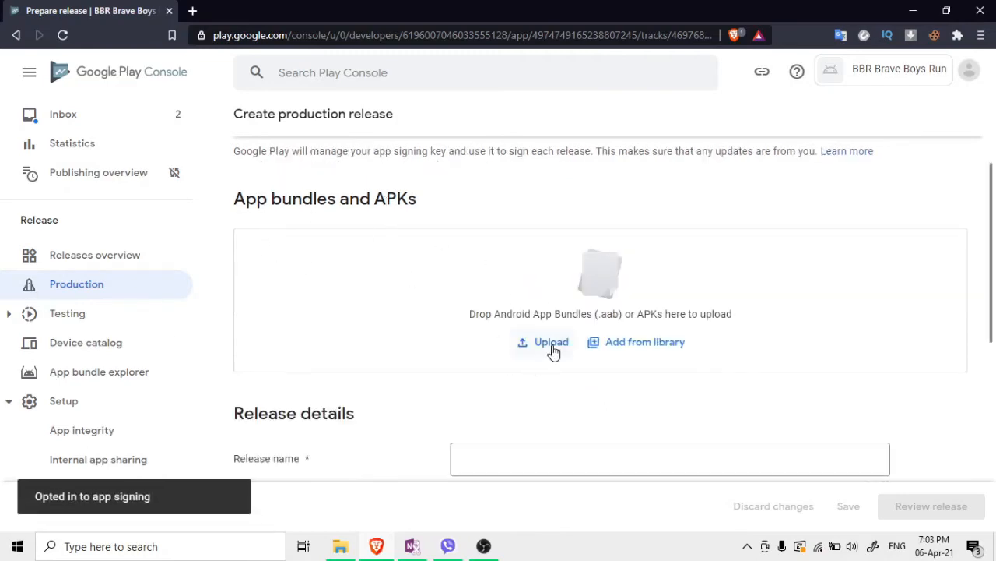
# Upload BBR.apk to the production release
pyautogui.click(555, 349)
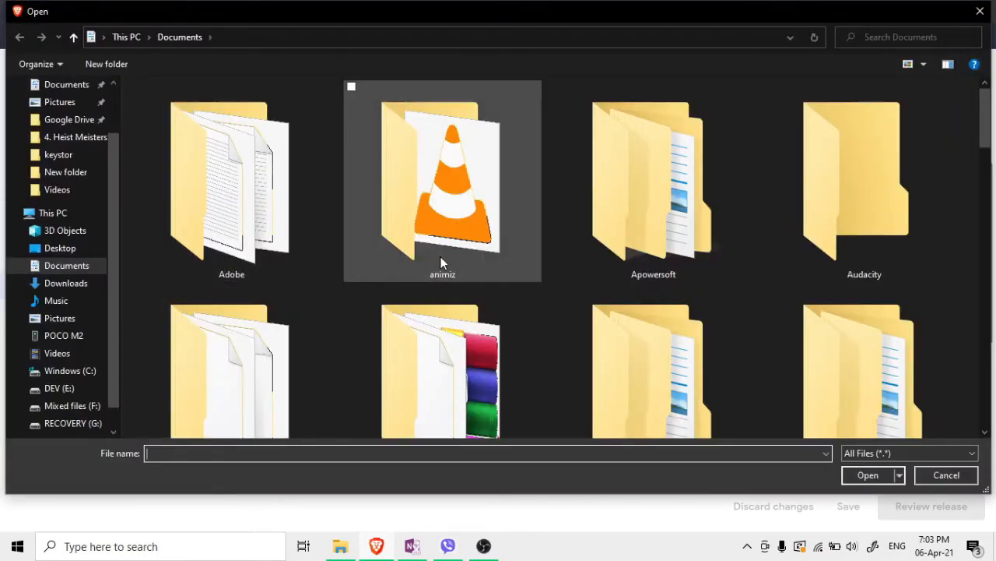
pyautogui.scroll(-5, 441, 260)
pyautogui.scroll(-6, 443, 261)
pyautogui.scroll(4, 590, 305)
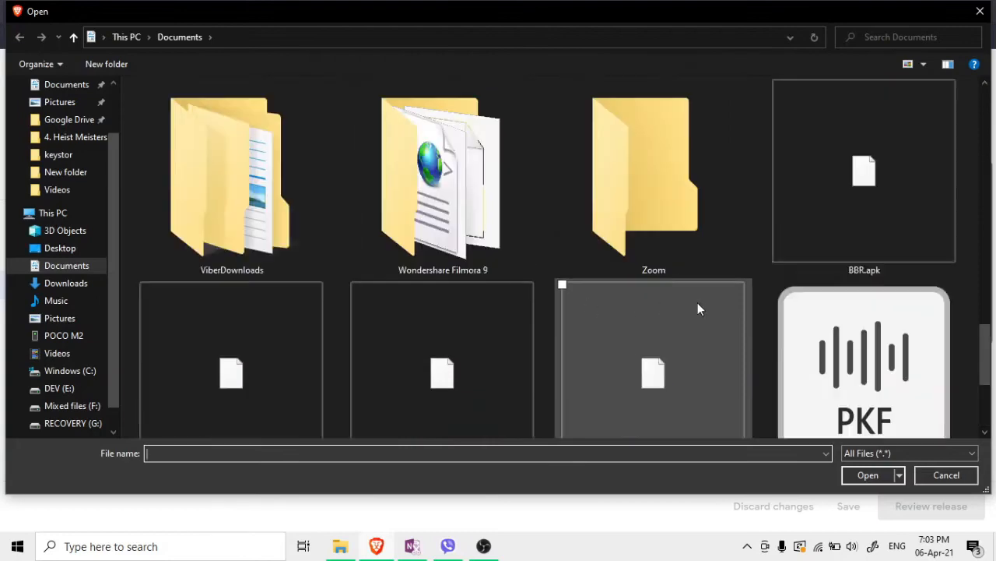
pyautogui.scroll(-1, 836, 364)
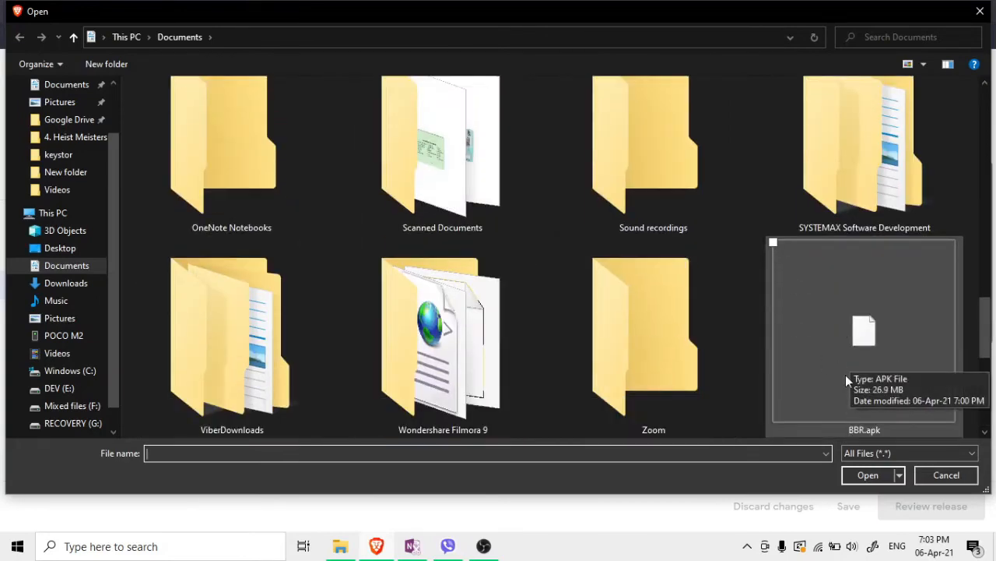
pyautogui.click(850, 379)
pyautogui.click(876, 475)
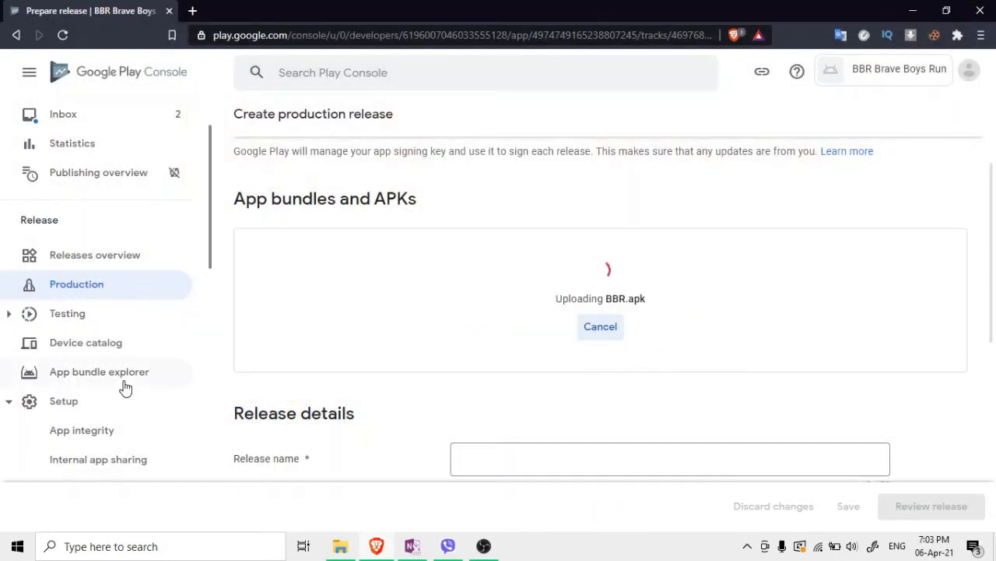
pyautogui.scroll(-2, 507, 471)
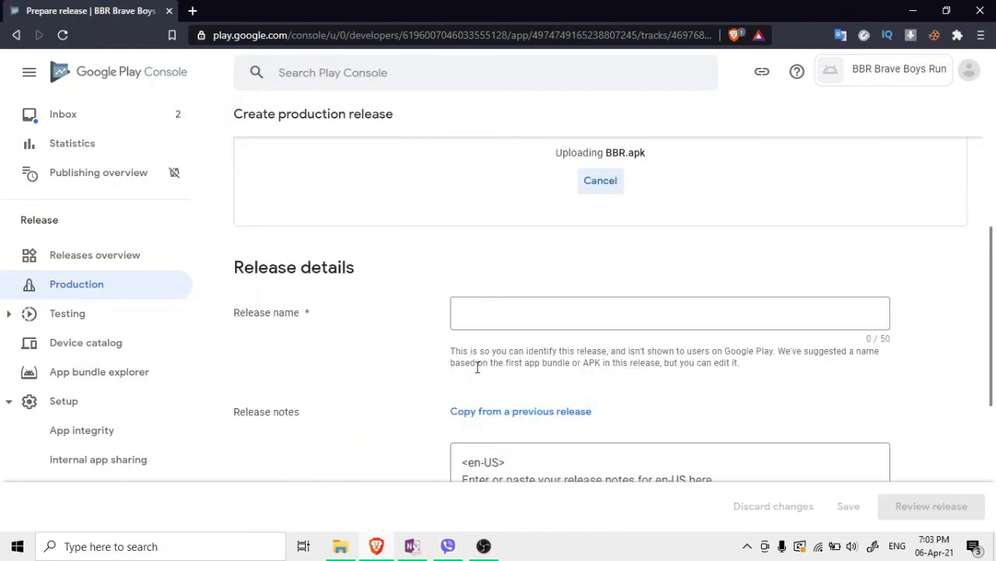
# Name the release 'Version 1' and replace the placeholder notes with 'Game Released'
pyautogui.click(488, 308)
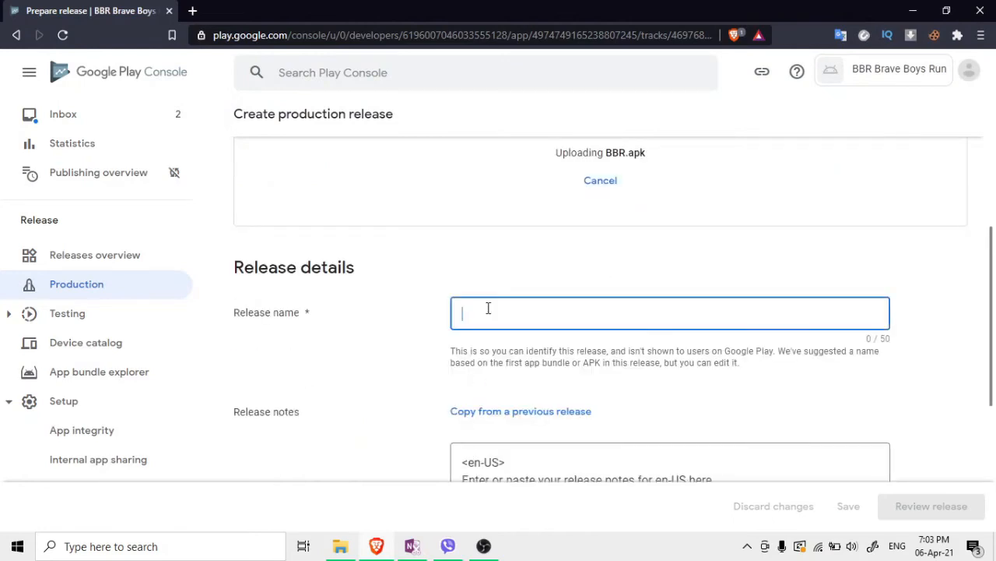
pyautogui.write('Version 1')
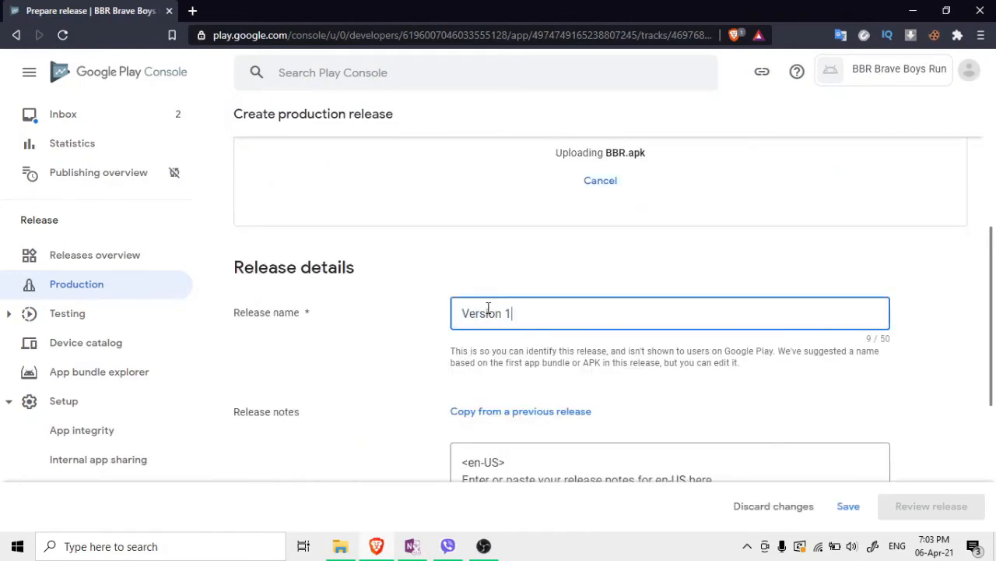
pyautogui.scroll(-2, 370, 247)
pyautogui.moveTo(736, 338); pyautogui.dragTo(455, 337)
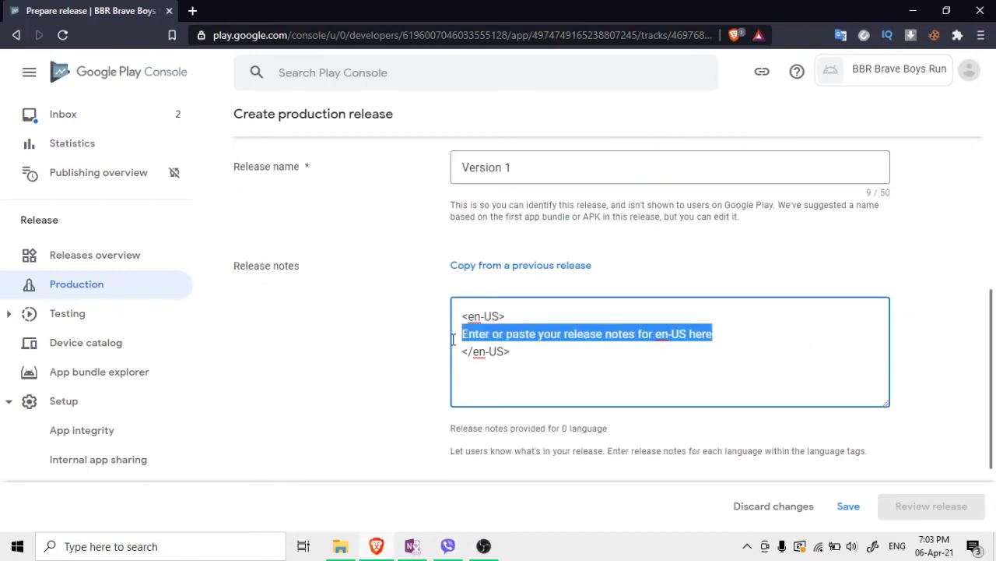
pyautogui.press('BackSpace')
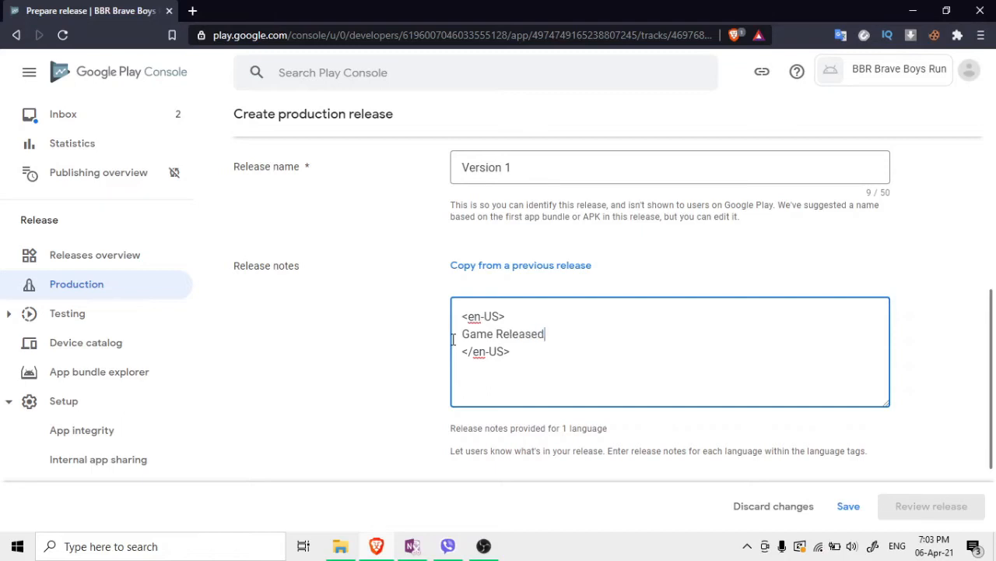
pyautogui.scroll(1, 452, 339)
pyautogui.scroll(2, 383, 338)
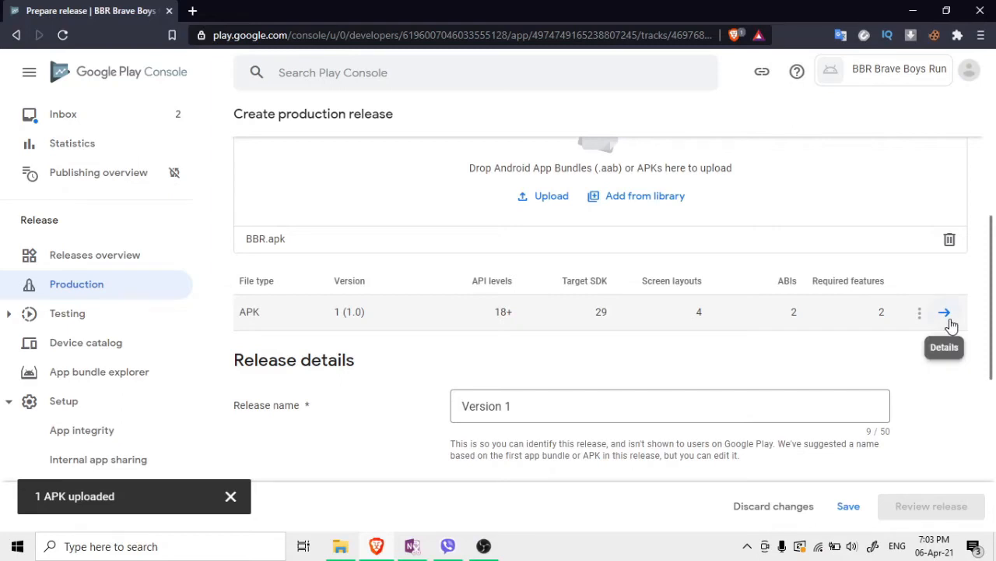
# Save the Version 1 draft, review its 3 errors and 3 warnings, then open the Dashboard
pyautogui.click(841, 507)
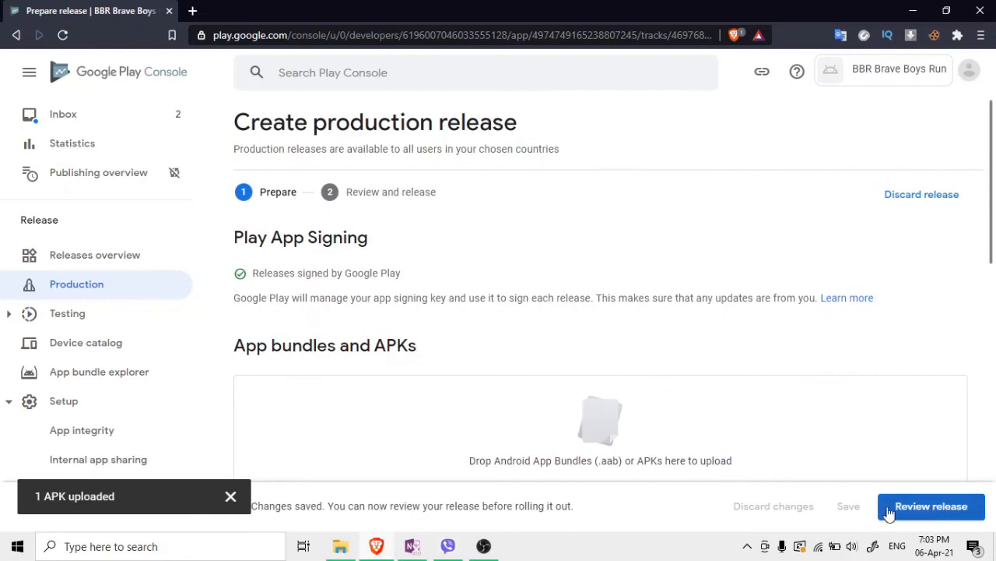
pyautogui.scroll(-5, 901, 431)
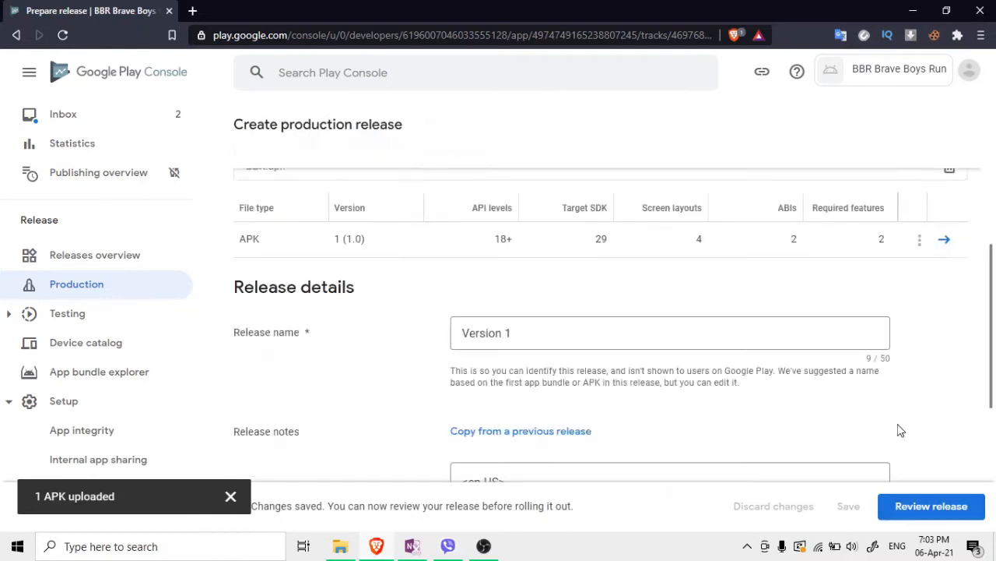
pyautogui.click(920, 506)
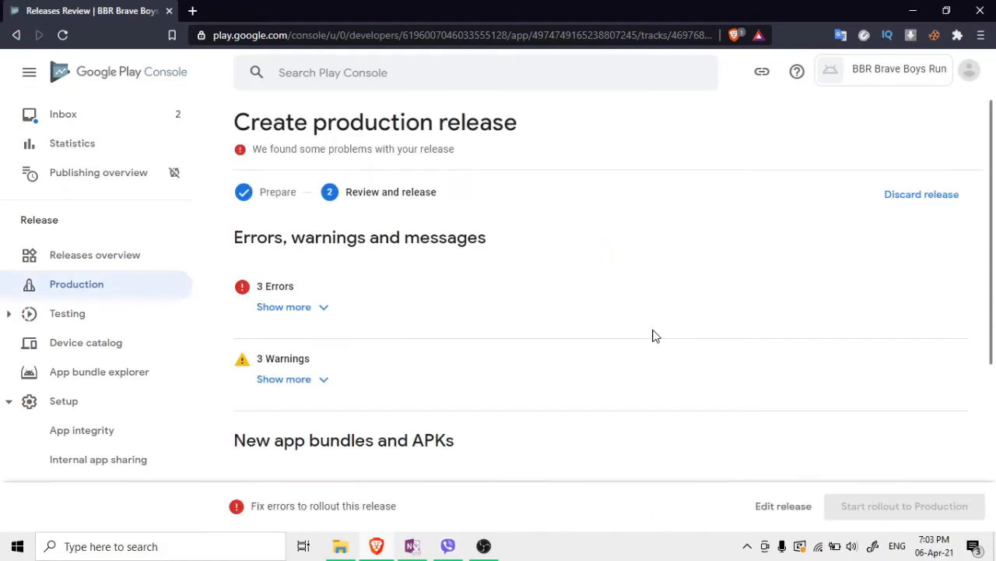
pyautogui.scroll(-4, 541, 320)
pyautogui.scroll(4, 541, 320)
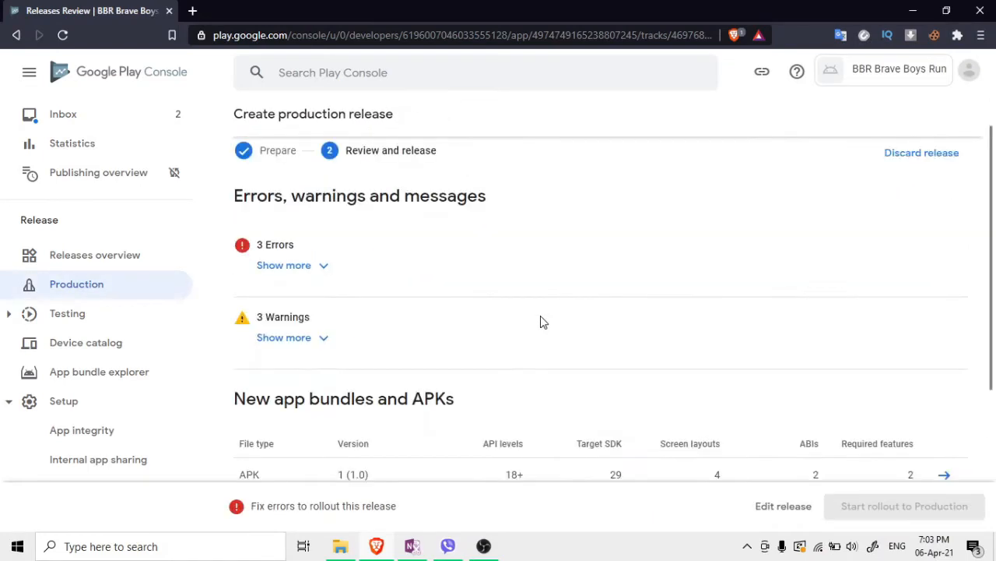
pyautogui.click(259, 312)
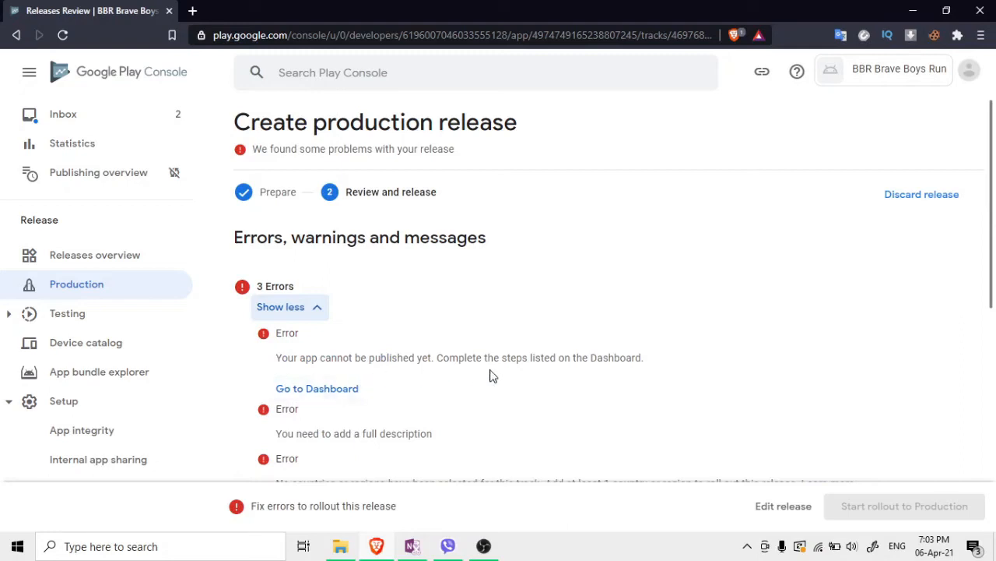
pyautogui.click(348, 393)
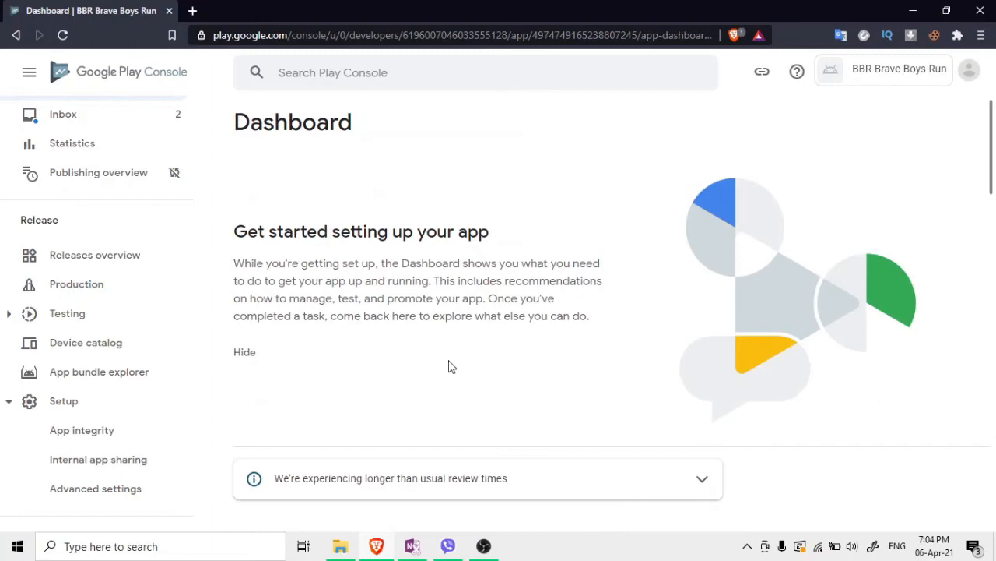
pyautogui.scroll(-5, 449, 365)
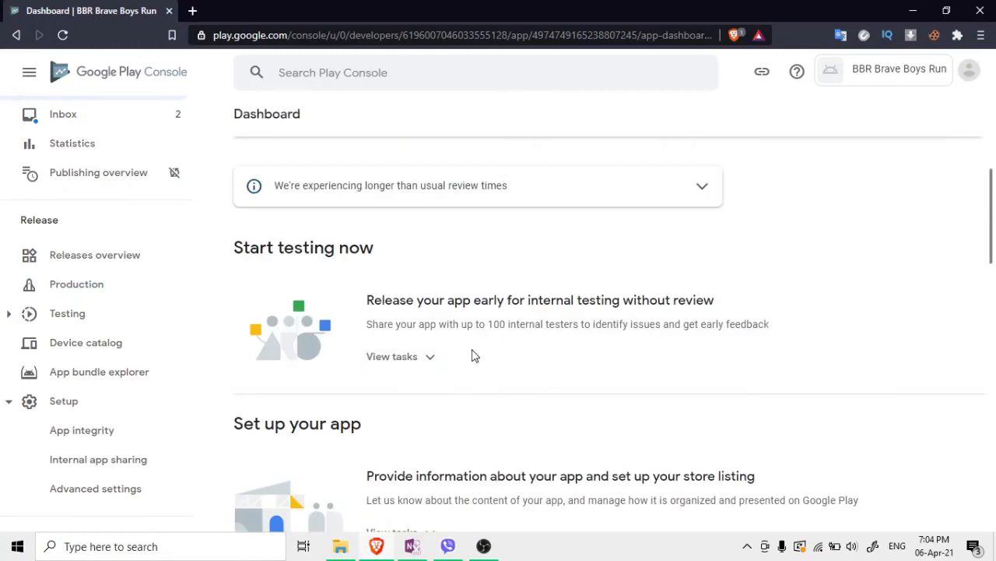
pyautogui.scroll(-2, 467, 352)
pyautogui.scroll(-2, 397, 349)
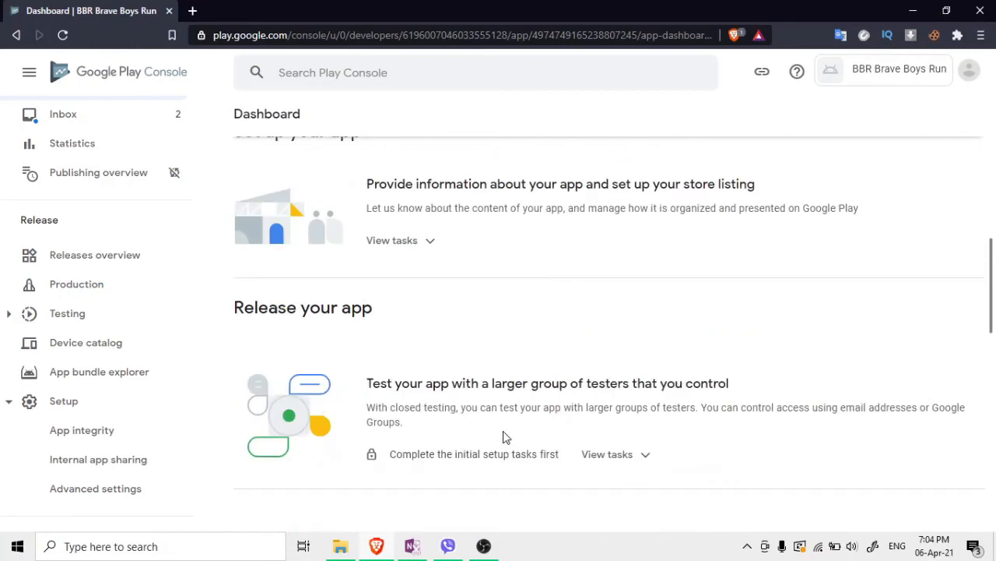
pyautogui.click(631, 457)
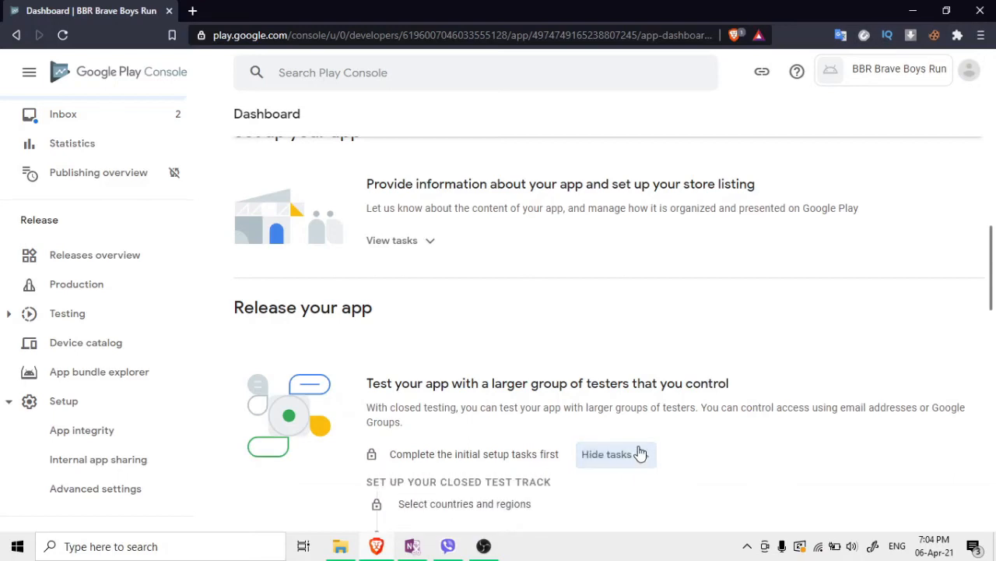
pyautogui.scroll(-2, 606, 429)
pyautogui.moveTo(399, 354); pyautogui.dragTo(563, 378)
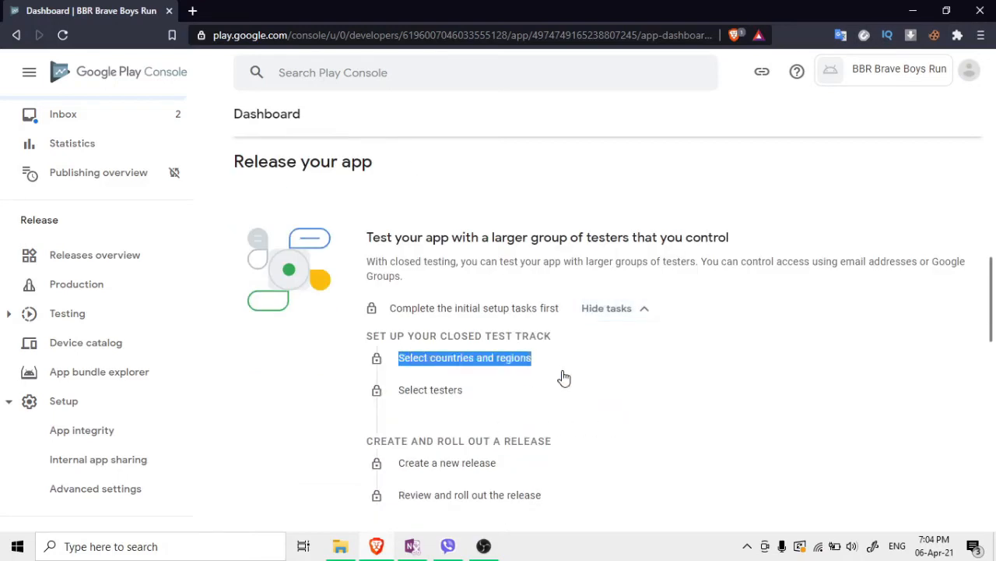
pyautogui.click(465, 389)
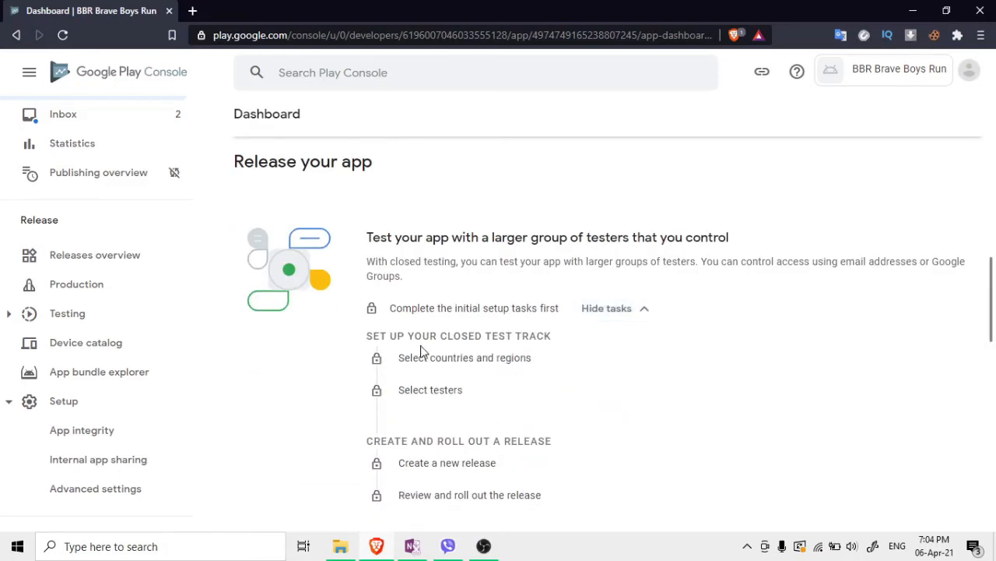
pyautogui.scroll(-3, 412, 330)
pyautogui.scroll(4, 425, 331)
pyautogui.scroll(-5, 424, 335)
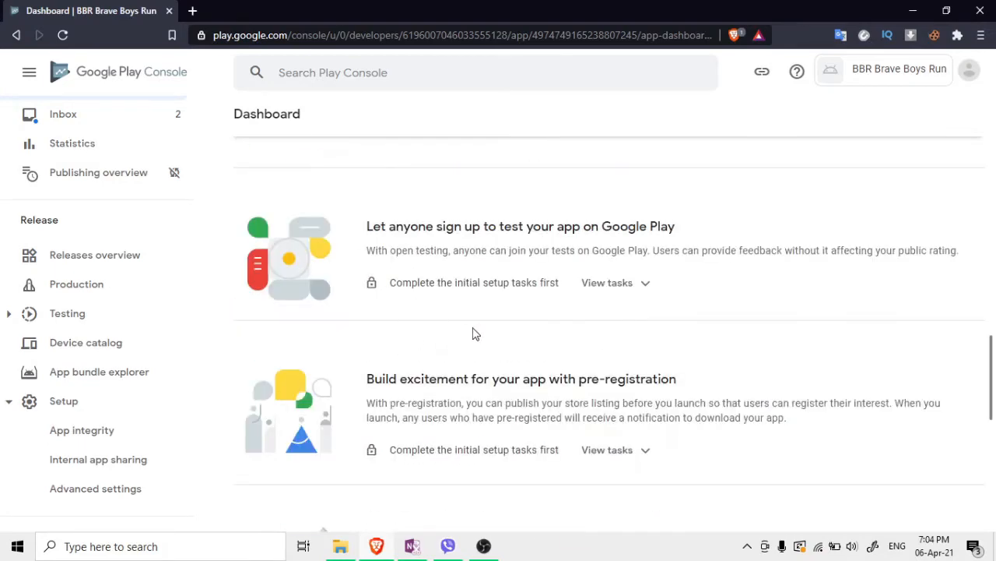
pyautogui.scroll(4, 402, 334)
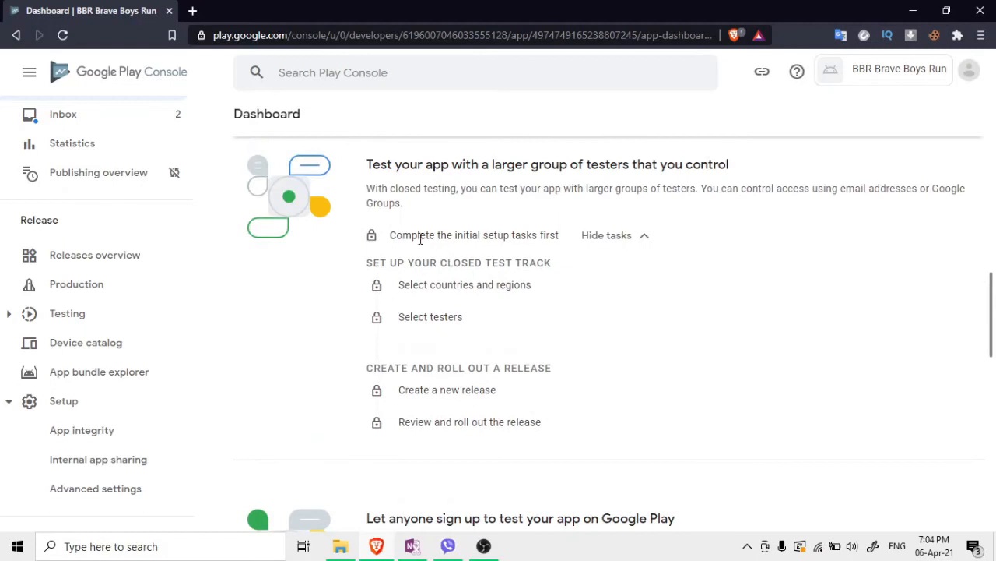
pyautogui.moveTo(368, 187); pyautogui.dragTo(831, 204)
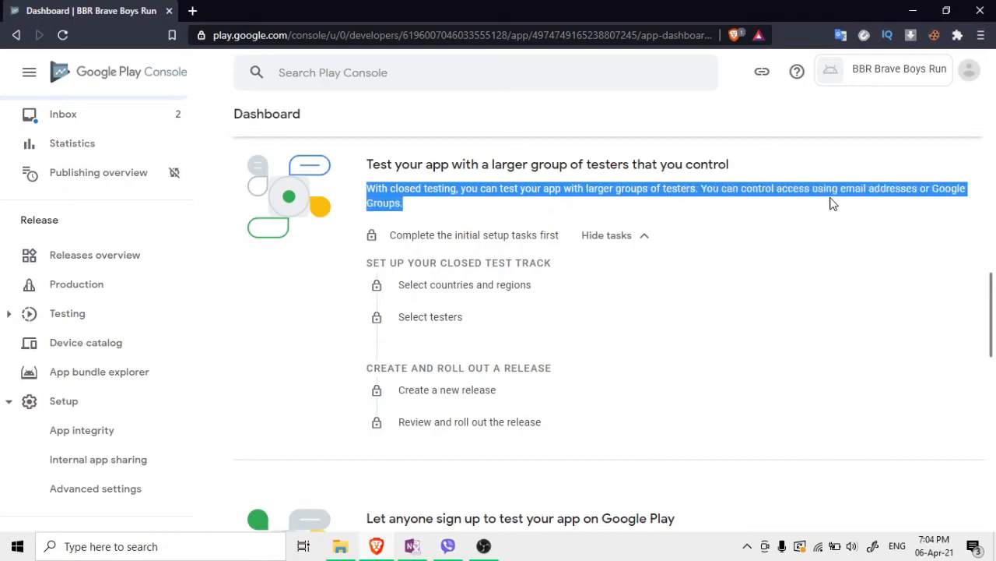
pyautogui.click(915, 205)
pyautogui.scroll(-3, 734, 263)
pyautogui.scroll(4, 429, 291)
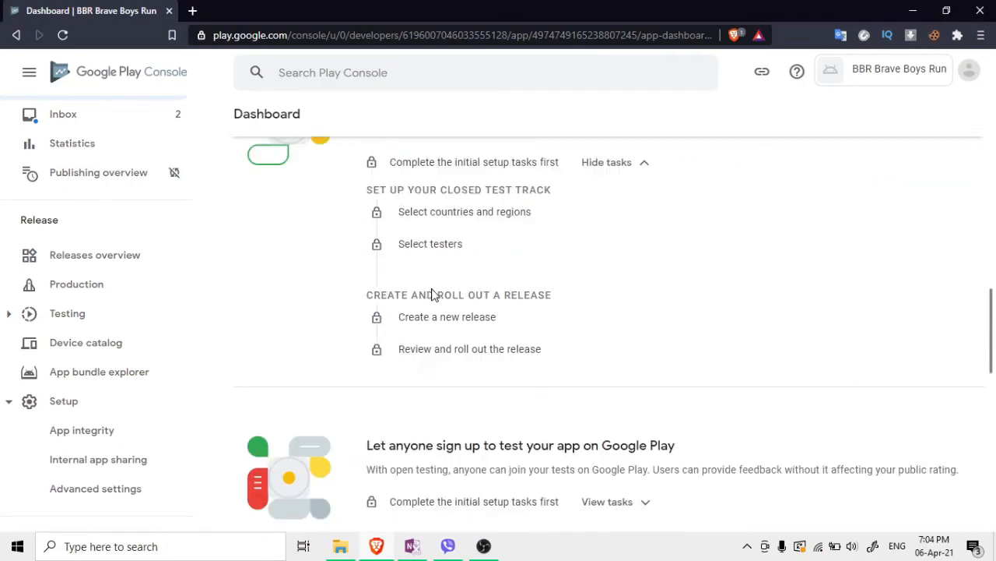
pyautogui.scroll(-5, 318, 263)
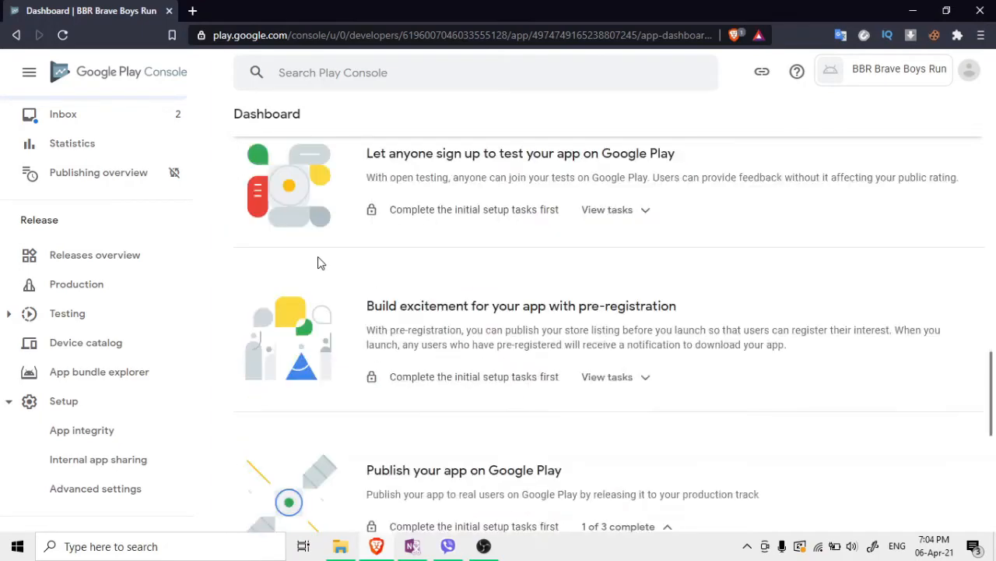
pyautogui.scroll(1, 317, 263)
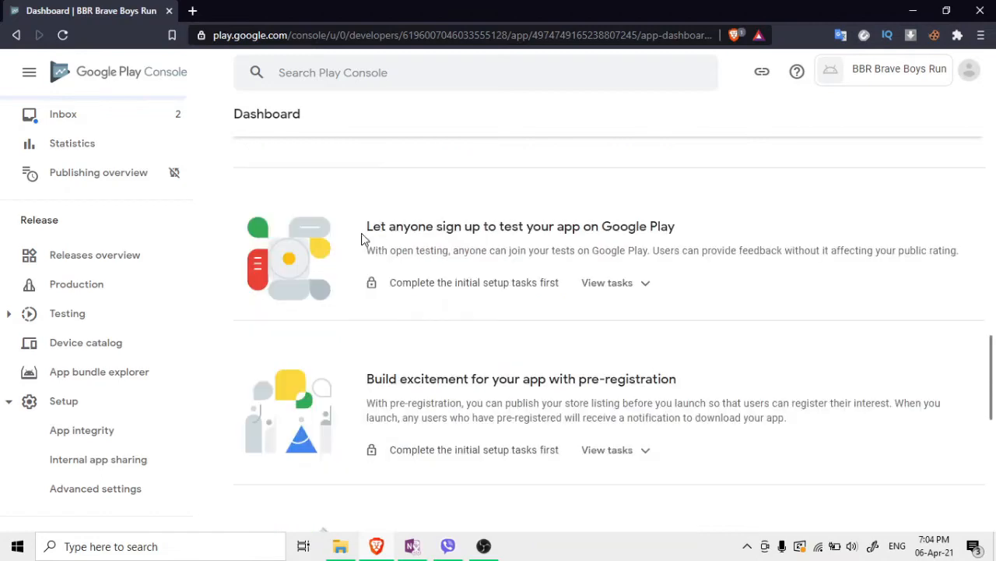
pyautogui.moveTo(676, 231); pyautogui.dragTo(534, 232)
pyautogui.click(534, 232)
pyautogui.scroll(-1, 521, 247)
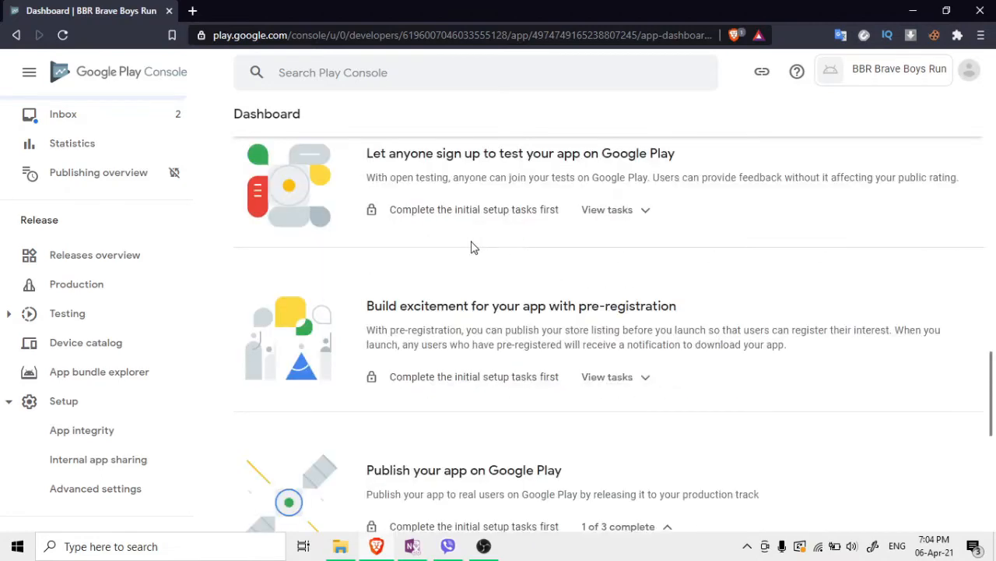
pyautogui.scroll(-2, 471, 248)
pyautogui.scroll(-1, 427, 378)
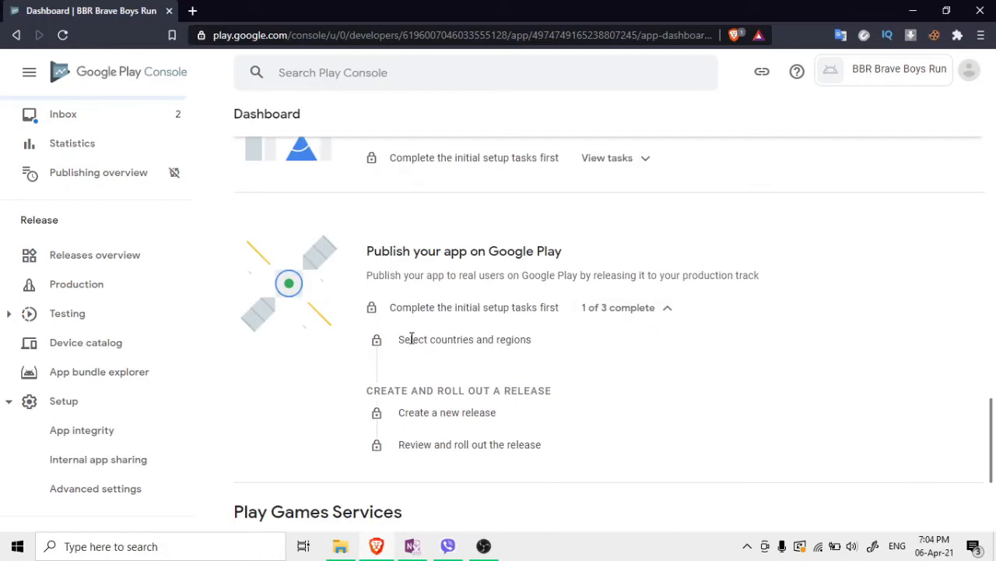
pyautogui.moveTo(404, 340); pyautogui.dragTo(556, 347)
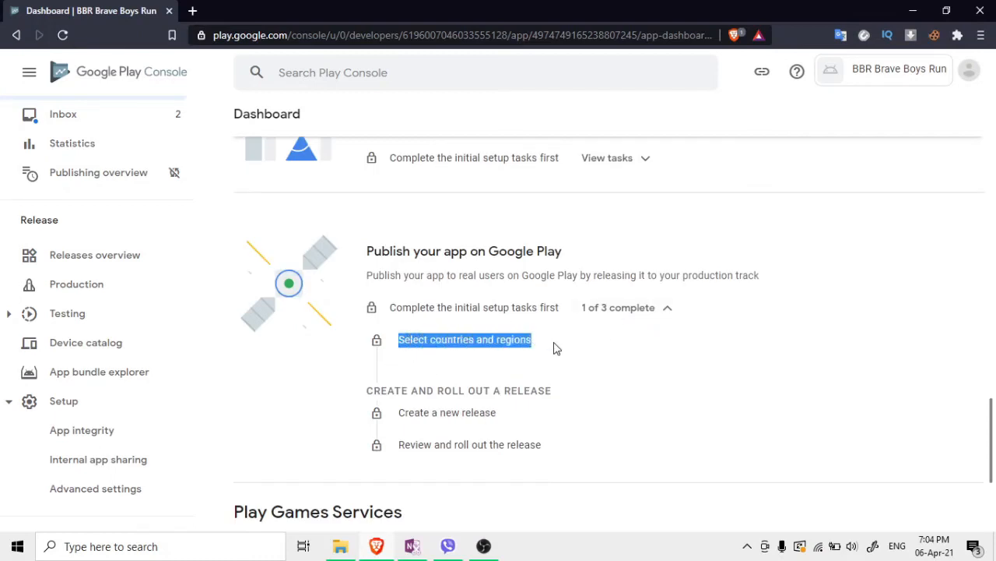
pyautogui.click(557, 350)
pyautogui.moveTo(406, 416); pyautogui.dragTo(537, 422)
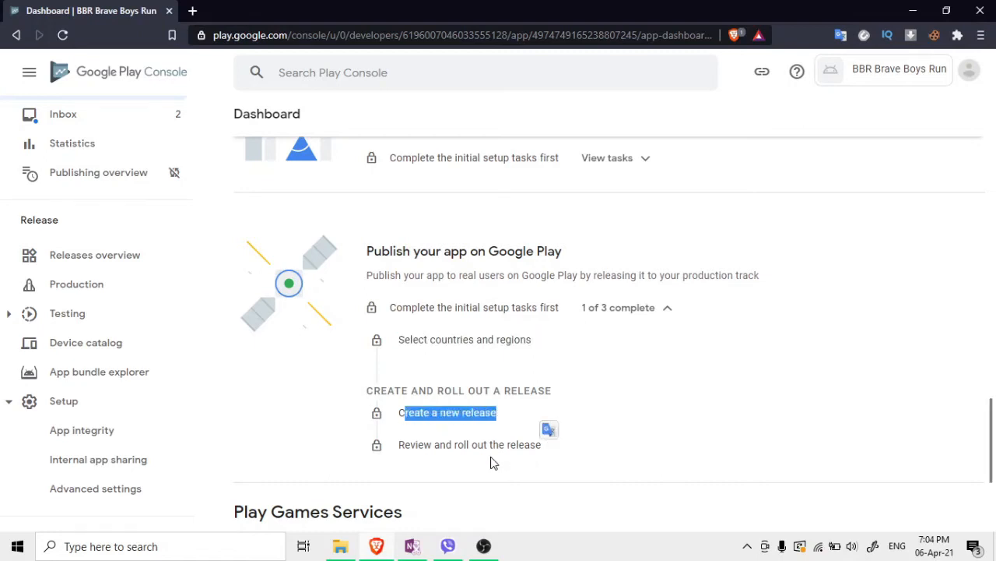
pyautogui.moveTo(411, 449); pyautogui.dragTo(426, 445)
pyautogui.scroll(-2, 472, 411)
pyautogui.scroll(-1, 471, 411)
pyautogui.click(557, 292)
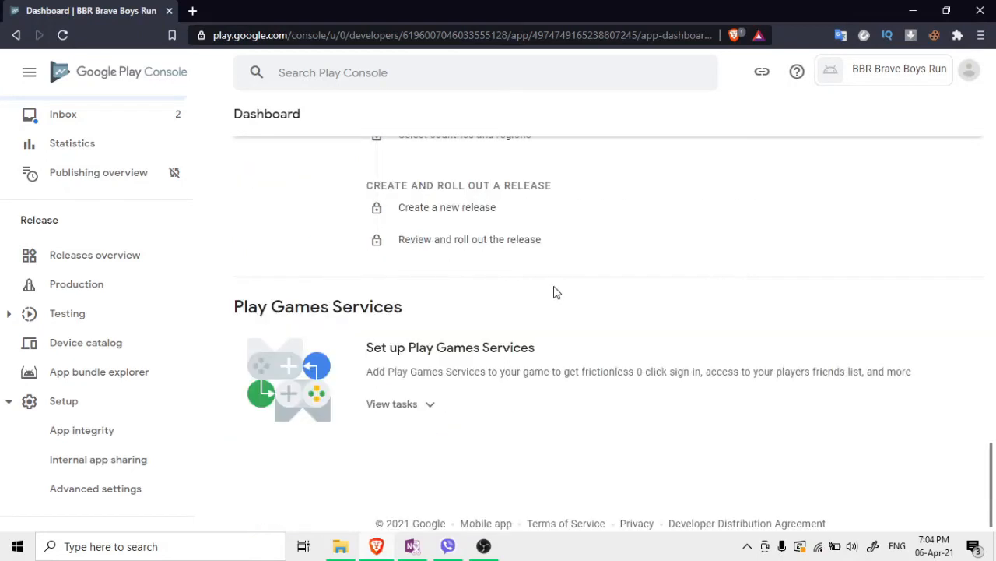
pyautogui.scroll(1, 410, 321)
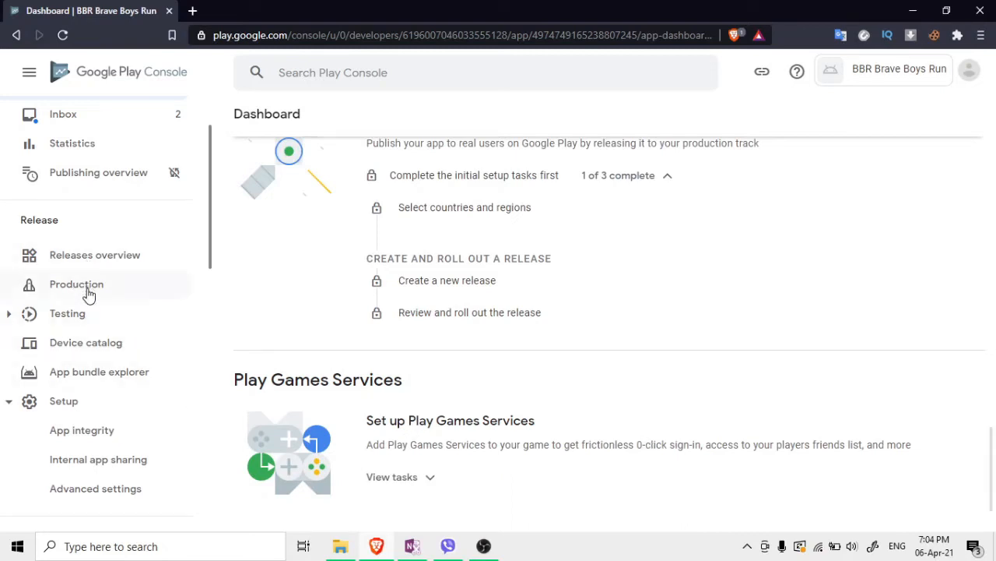
# Open the Version 1 draft release from the releases overview
pyautogui.click(76, 269)
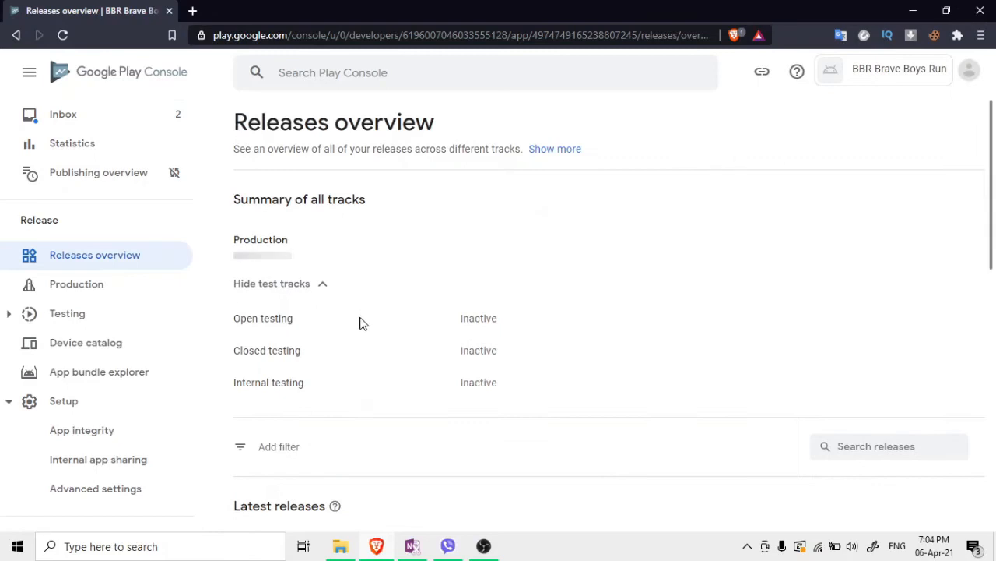
pyautogui.scroll(-5, 381, 348)
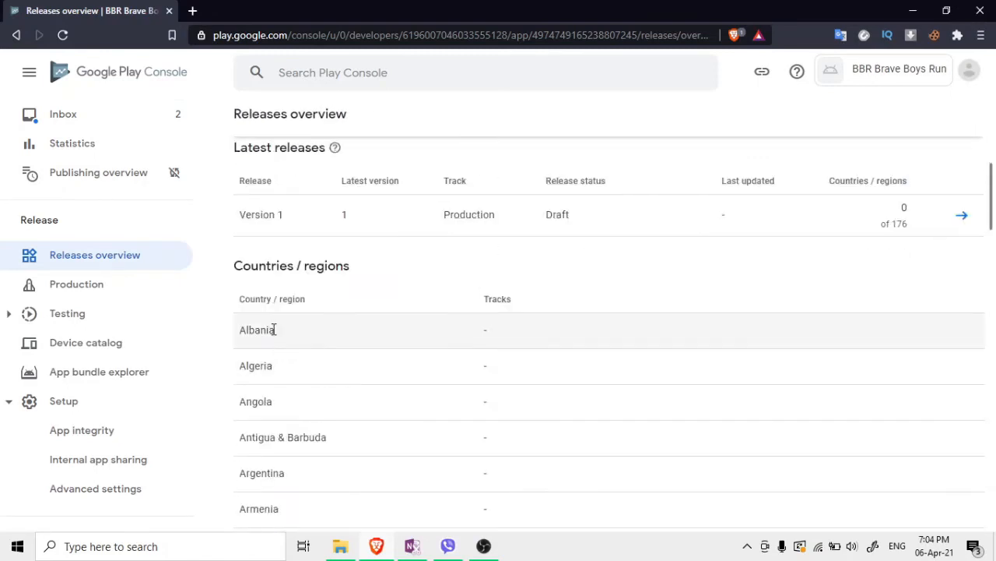
pyautogui.scroll(1, 534, 347)
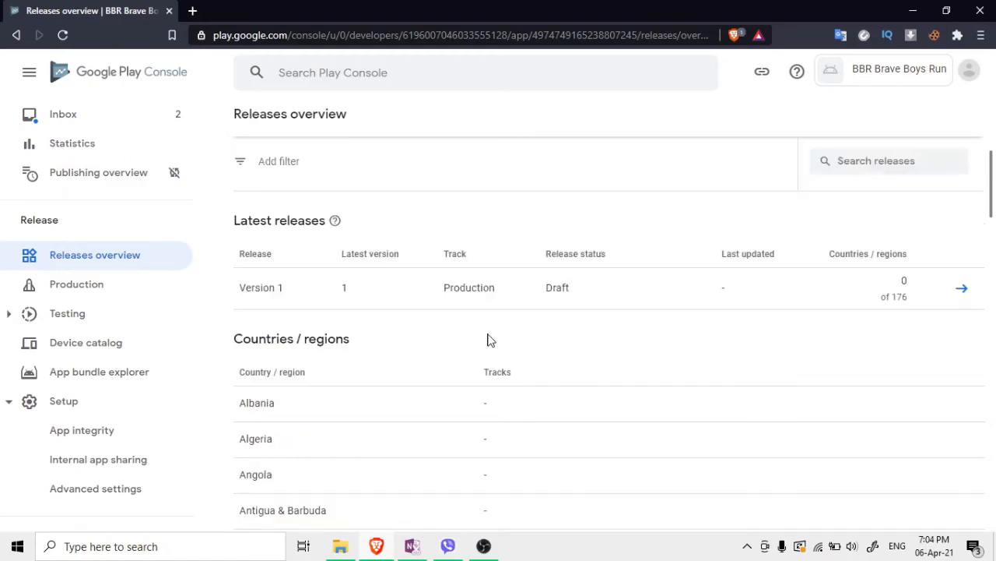
pyautogui.click(968, 293)
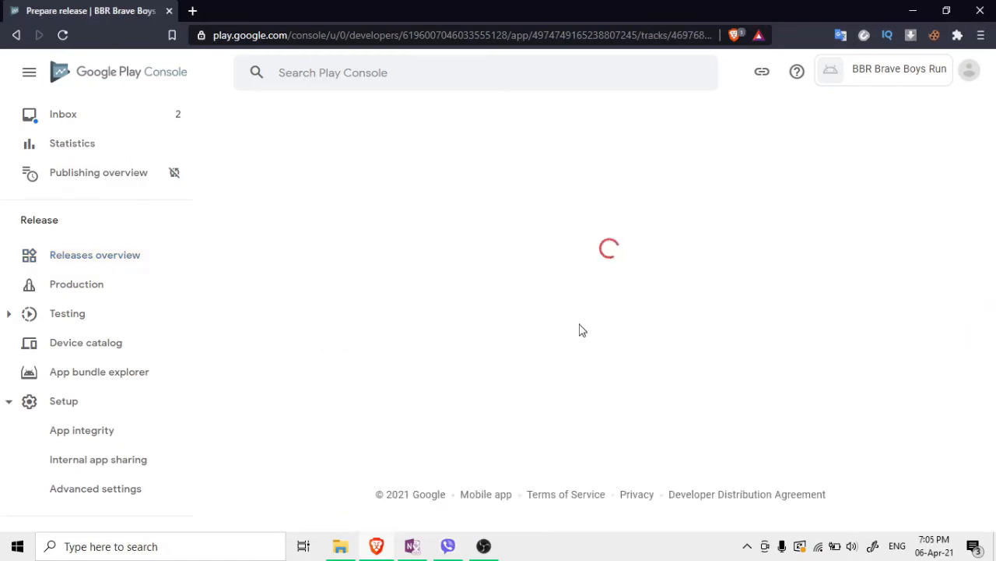
# Inspect the details of the uploaded APK 1 (1.0), then close the panel
pyautogui.scroll(-2, 515, 312)
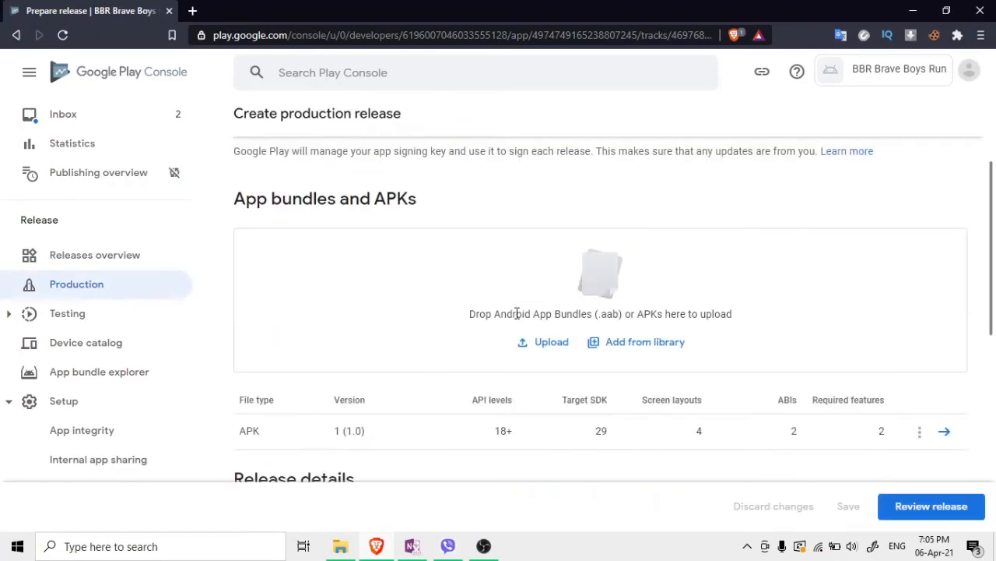
pyautogui.scroll(-1, 700, 335)
pyautogui.click(945, 360)
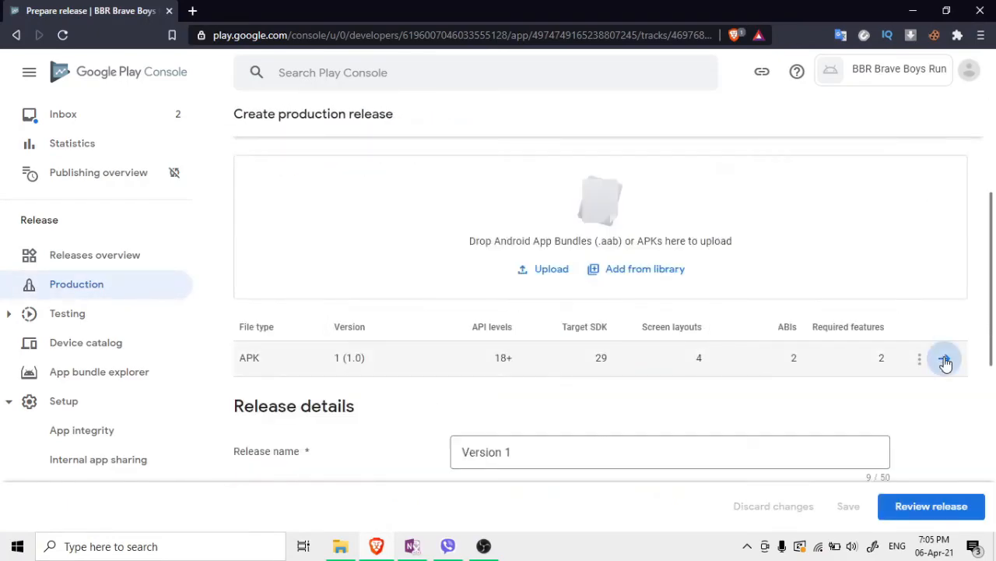
pyautogui.scroll(-2, 393, 344)
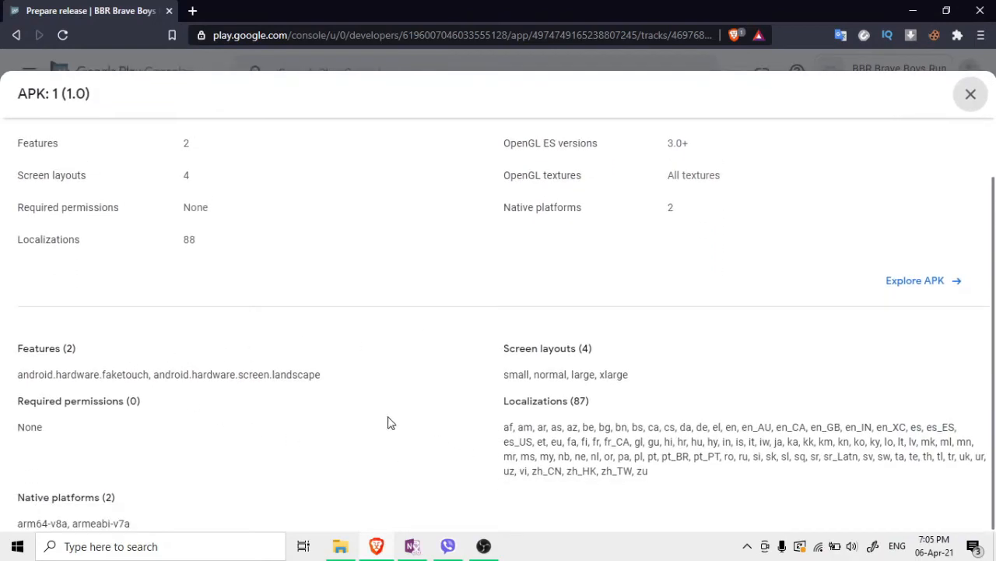
pyautogui.scroll(3, 155, 331)
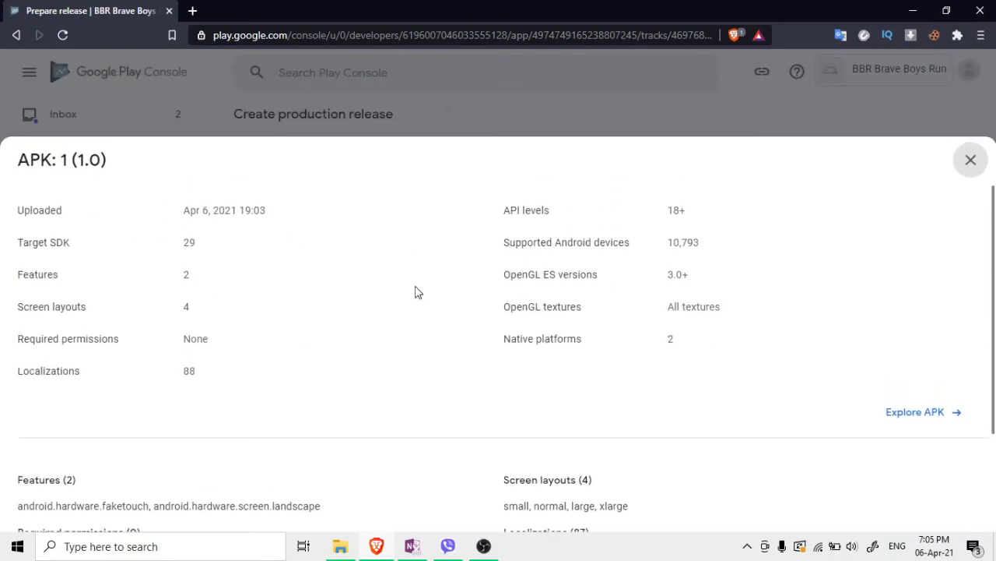
pyautogui.scroll(-3, 397, 343)
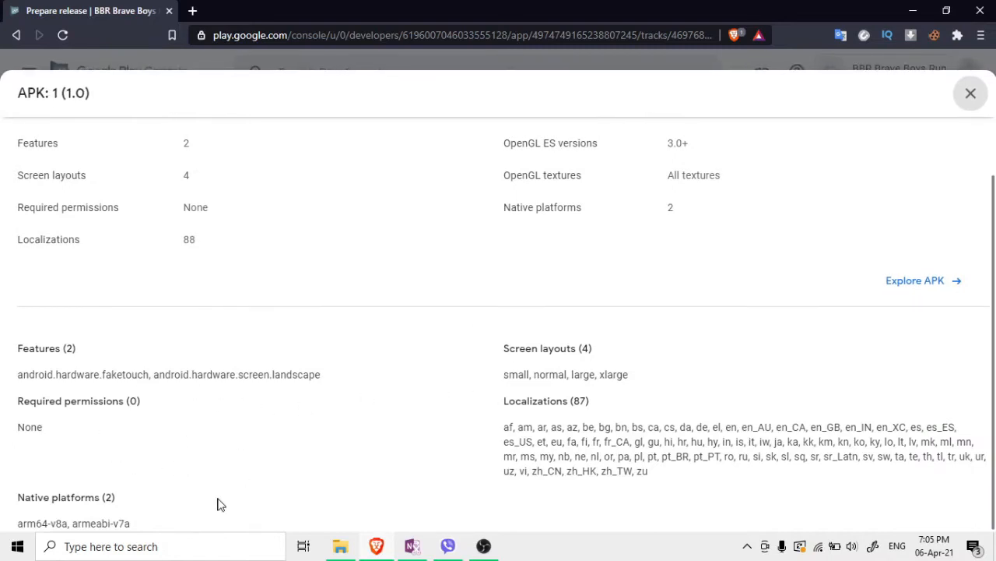
pyautogui.click(970, 93)
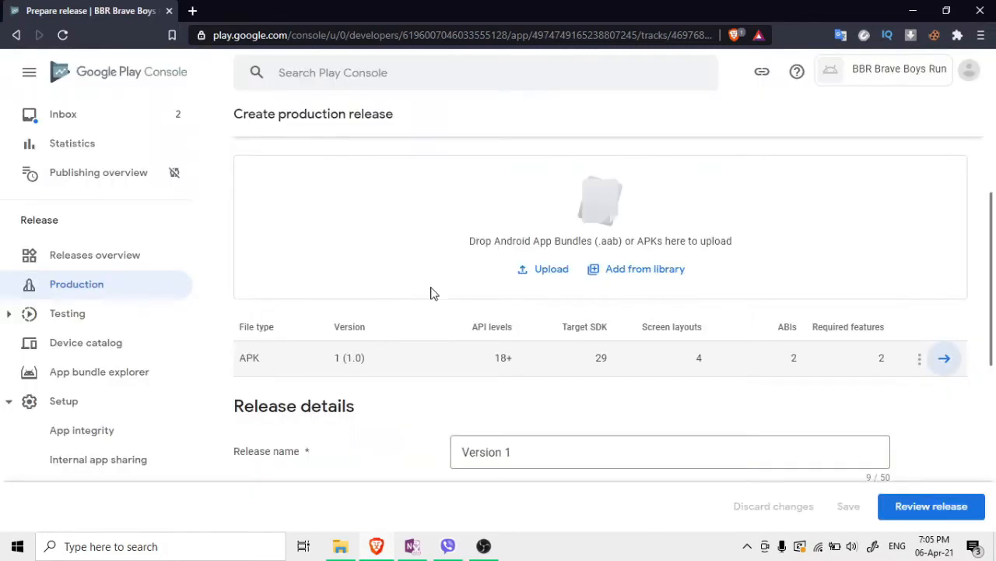
pyautogui.scroll(-5, 420, 304)
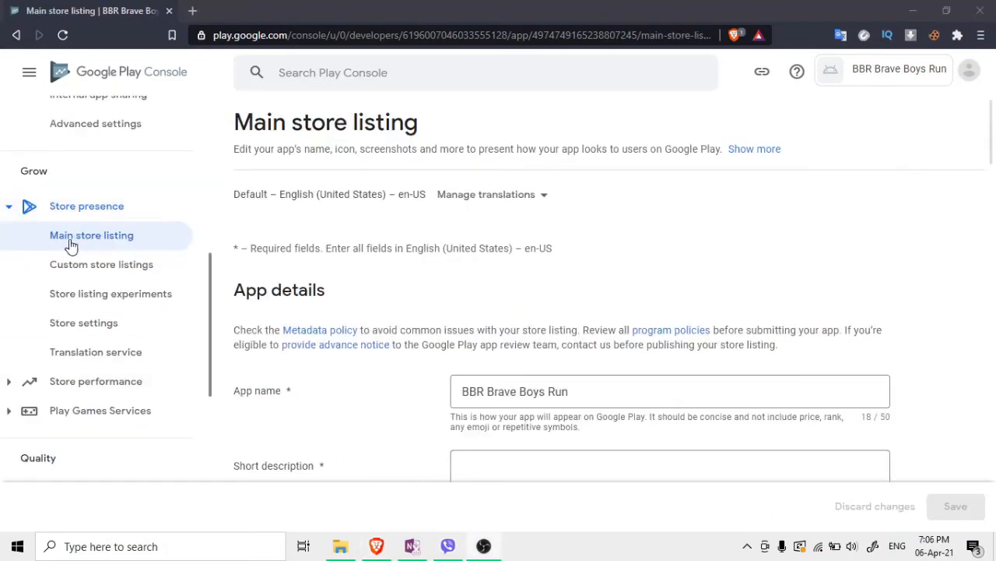
# Copy the app name BBR Brave Boys Run into the short and full descriptions
pyautogui.scroll(-1, 400, 297)
pyautogui.scroll(-1, 401, 295)
pyautogui.click(519, 311)
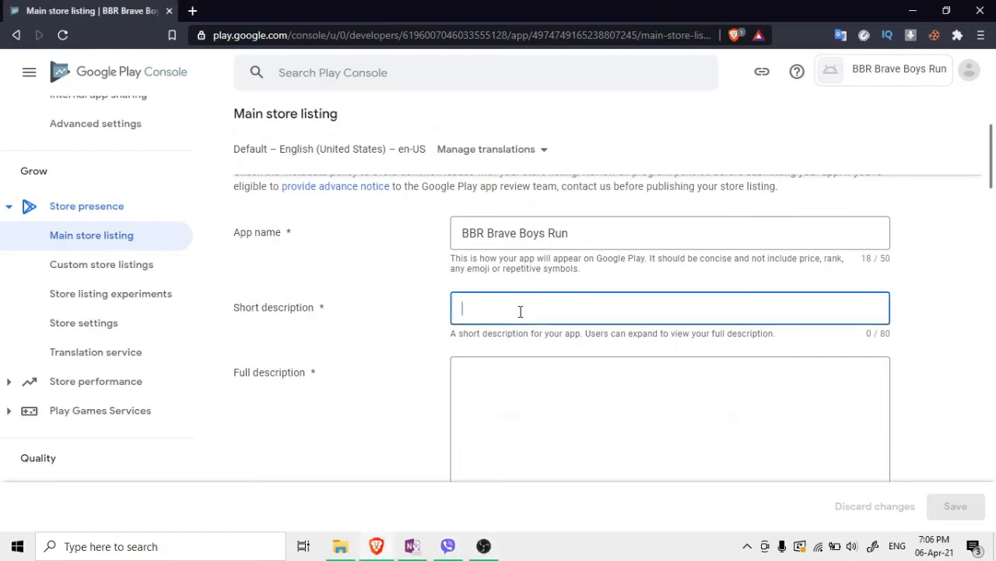
pyautogui.moveTo(567, 233); pyautogui.dragTo(382, 238)
pyautogui.hotkey('ctrl', 'c')
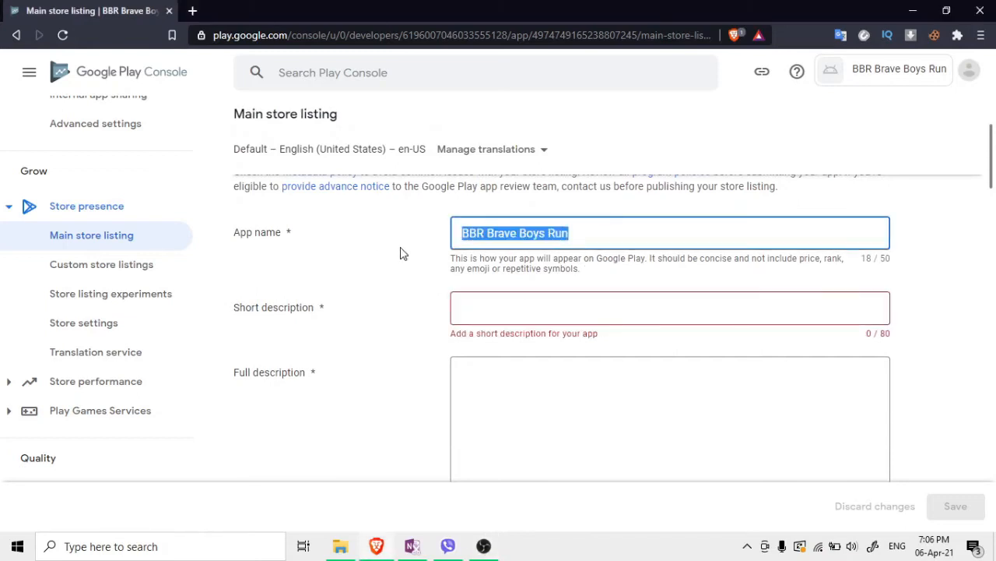
pyautogui.click(521, 321)
pyautogui.hotkey('ctrl', 'v')
pyautogui.click(414, 323)
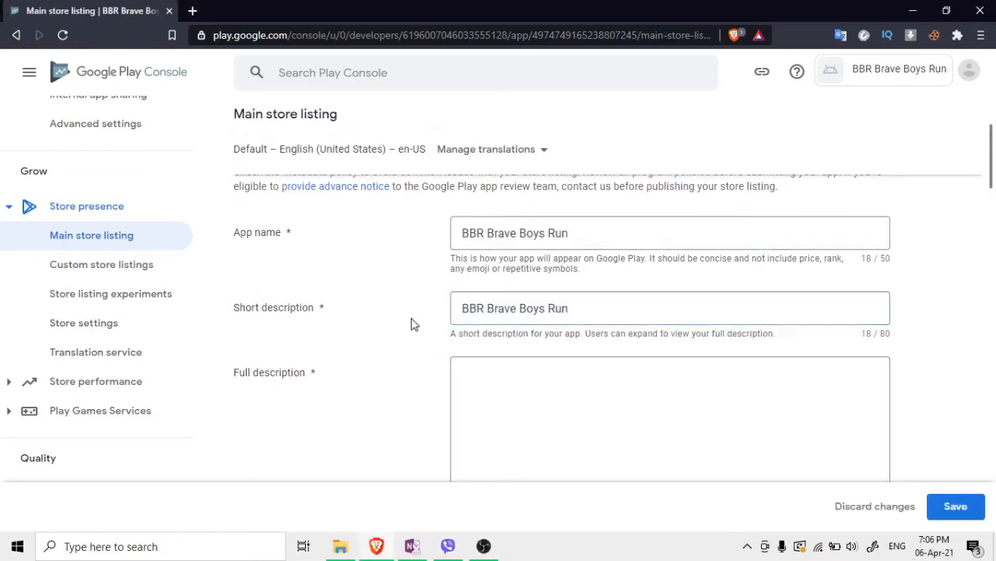
pyautogui.scroll(-1, 381, 335)
pyautogui.click(494, 317)
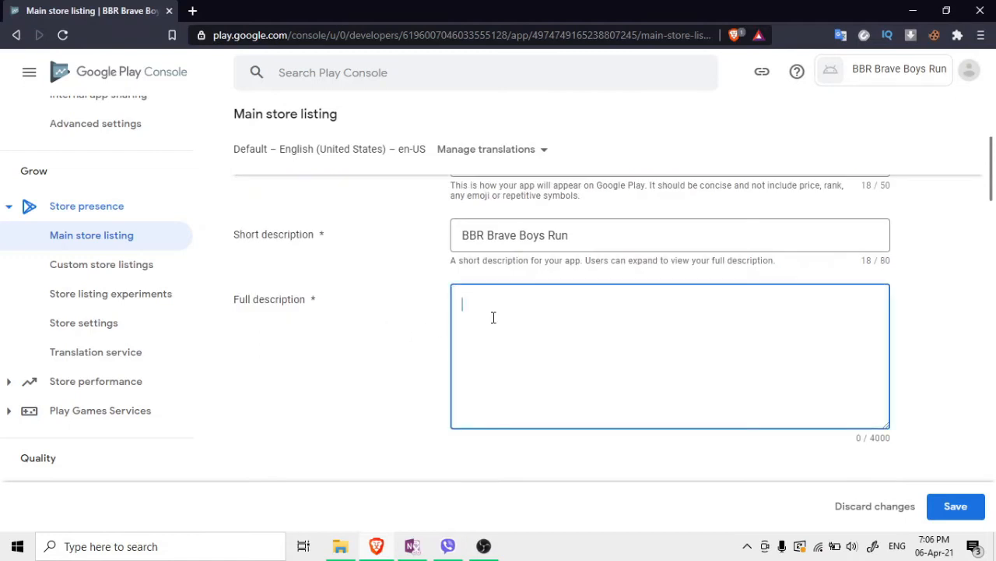
pyautogui.hotkey('ctrl', 'v')
pyautogui.scroll(-2, 369, 311)
pyautogui.scroll(2, 412, 329)
pyautogui.scroll(-3, 320, 329)
pyautogui.scroll(-2, 405, 320)
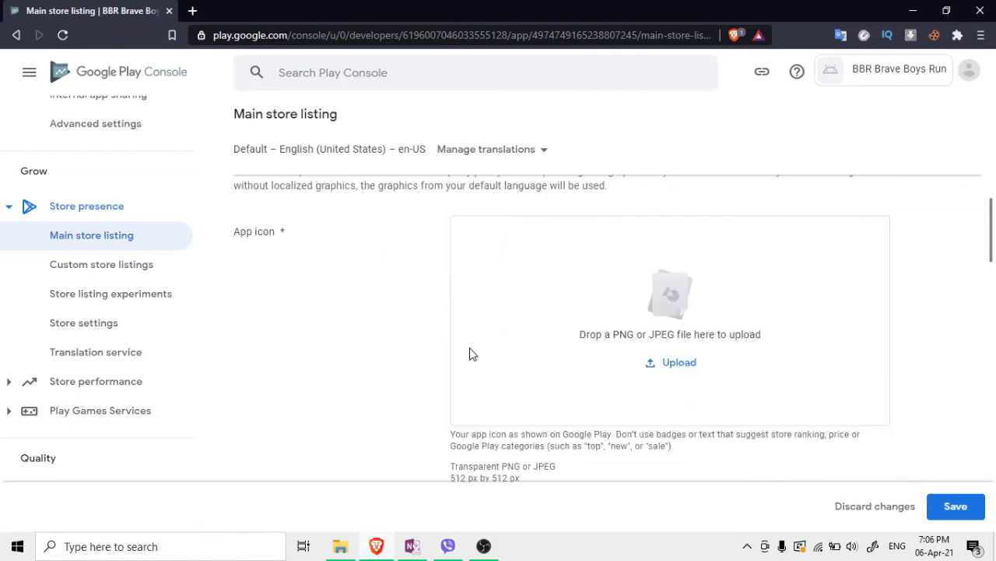
# Upload an app icon image, which is rejected for not being 512 × 512 px
pyautogui.click(667, 368)
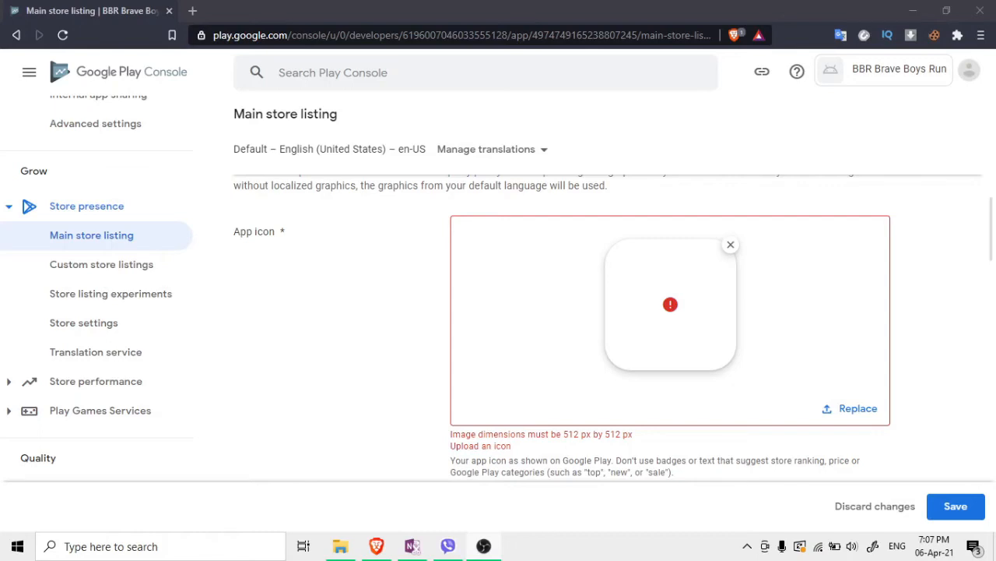
pyautogui.moveTo(563, 436); pyautogui.dragTo(643, 441)
pyautogui.click(577, 435)
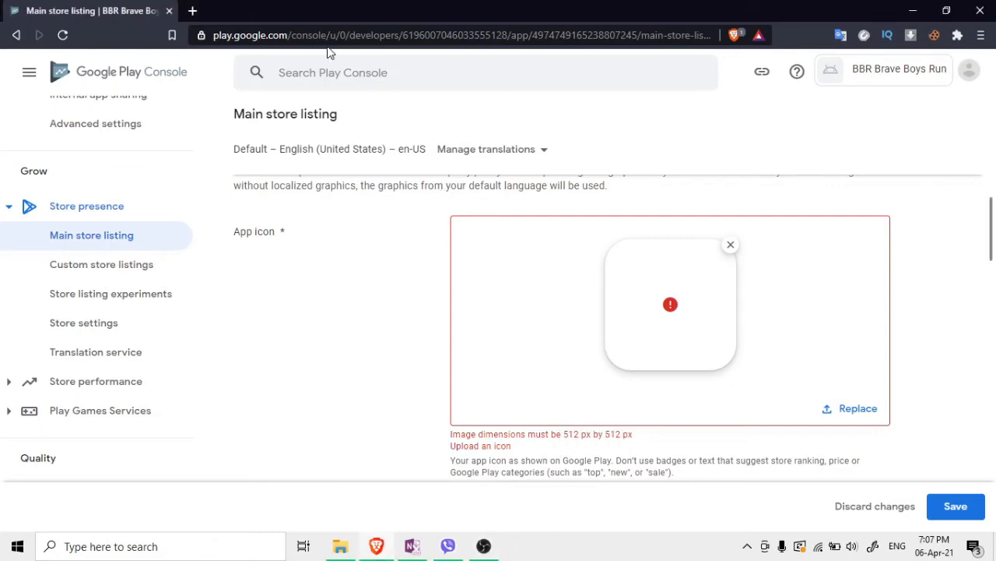
# Search the web for 'resize image' in a new Brave tab
pyautogui.click(196, 14)
pyautogui.write('r')
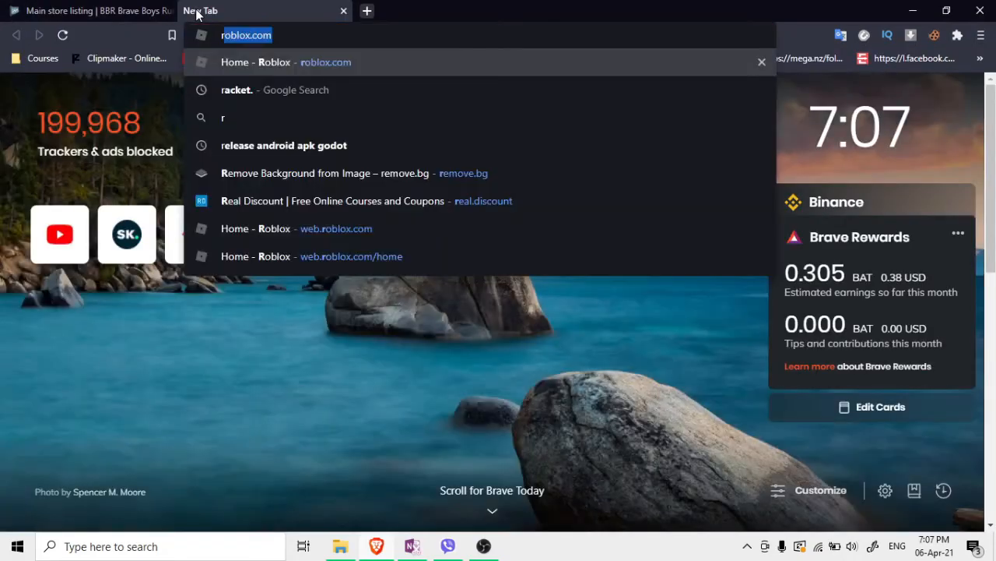
pyautogui.write('esi')
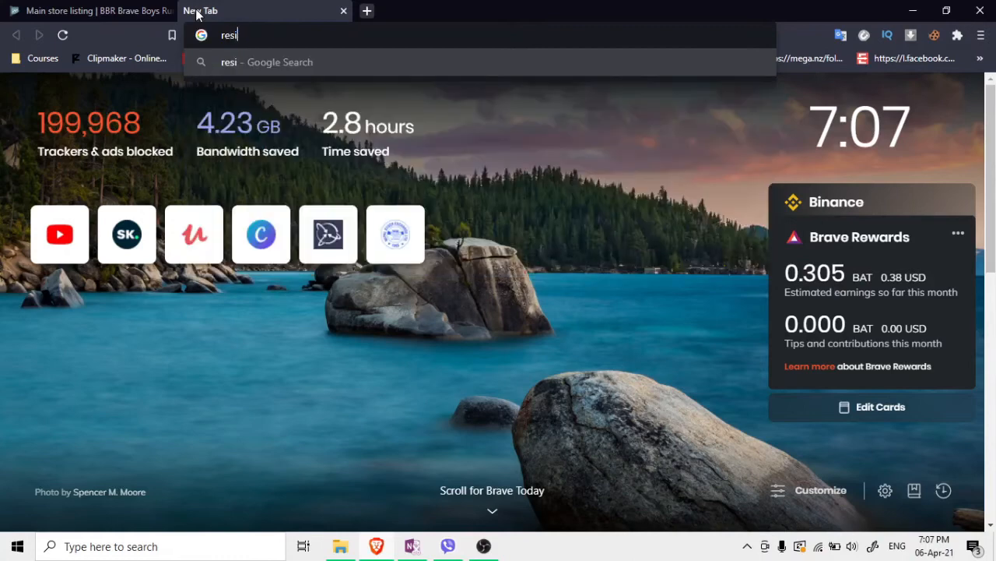
pyautogui.press('BackSpace')
pyautogui.write('ize')
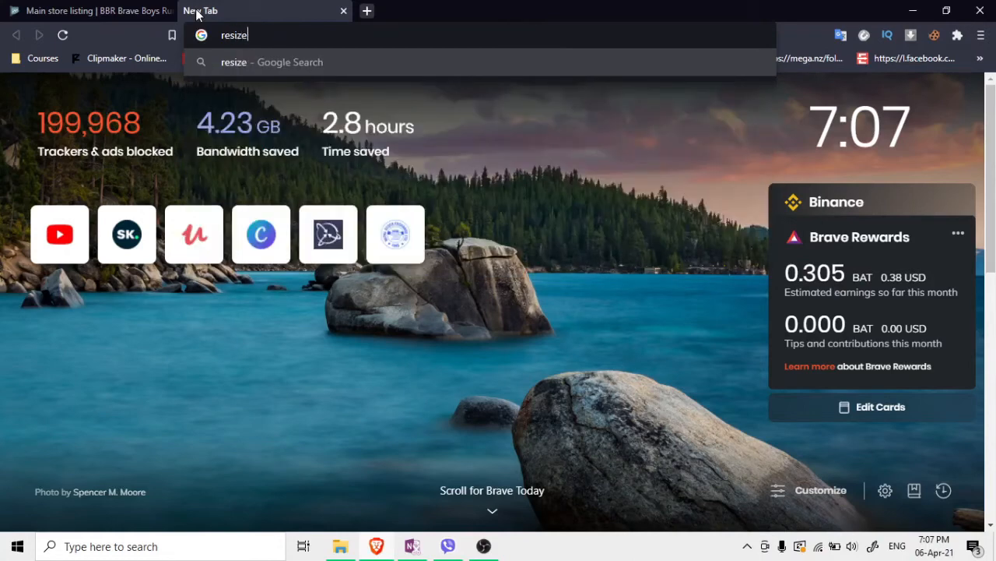
pyautogui.write(' image')
pyautogui.press('Return')
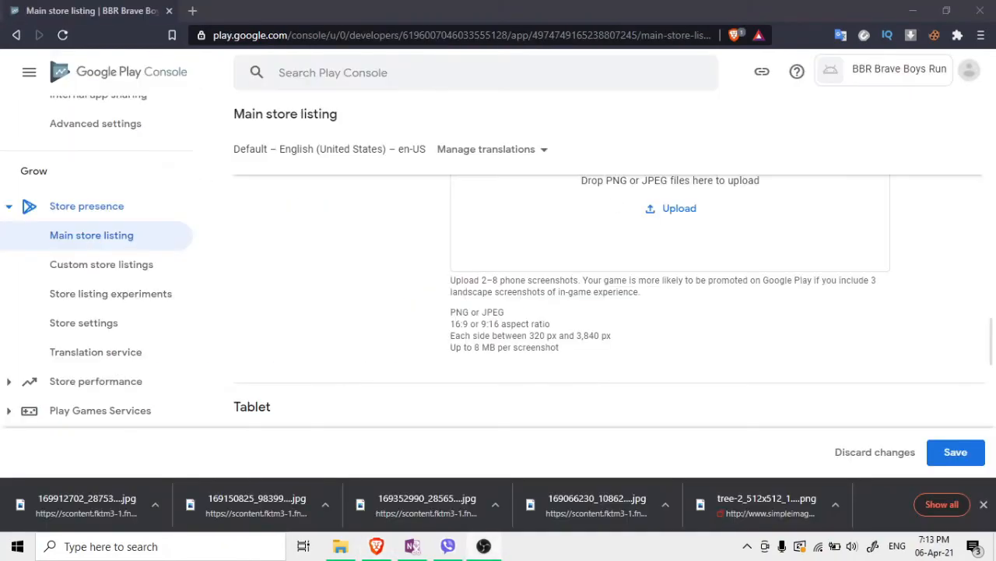
# Upload the four JPG screenshots from the Videos folder as phone screenshots
pyautogui.scroll(6, 503, 260)
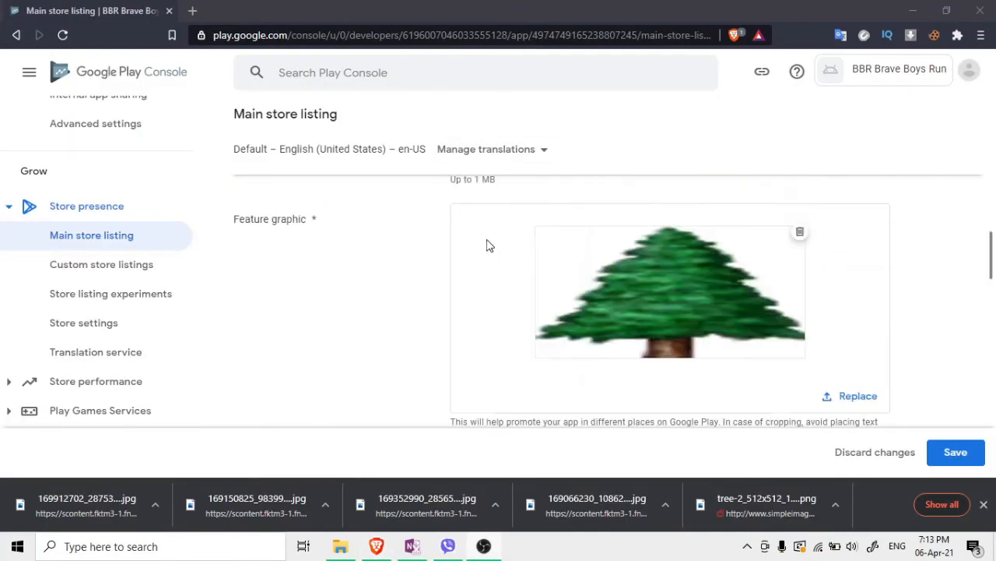
pyautogui.scroll(3, 672, 258)
pyautogui.scroll(-2, 658, 244)
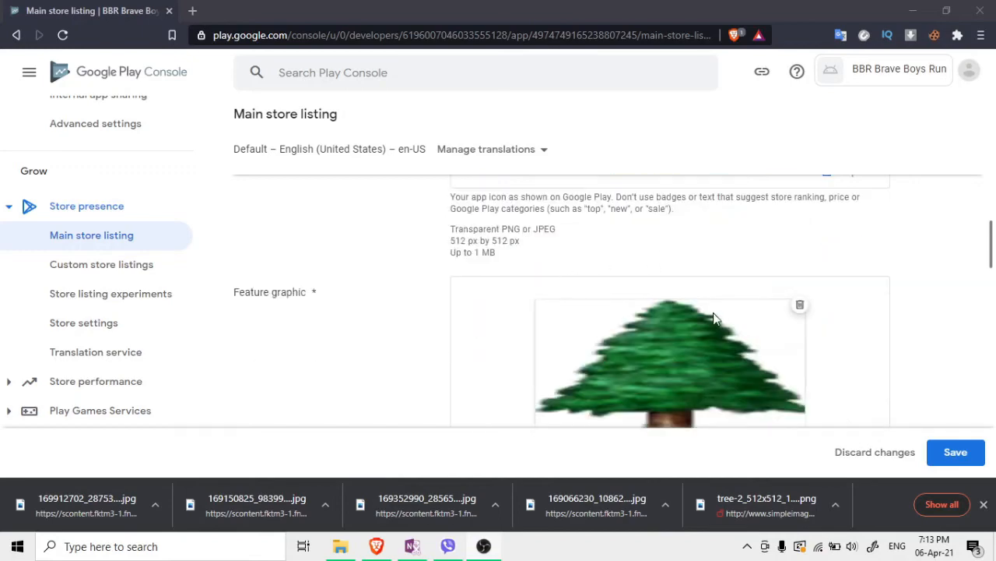
pyautogui.scroll(-1, 714, 318)
pyautogui.scroll(-5, 692, 297)
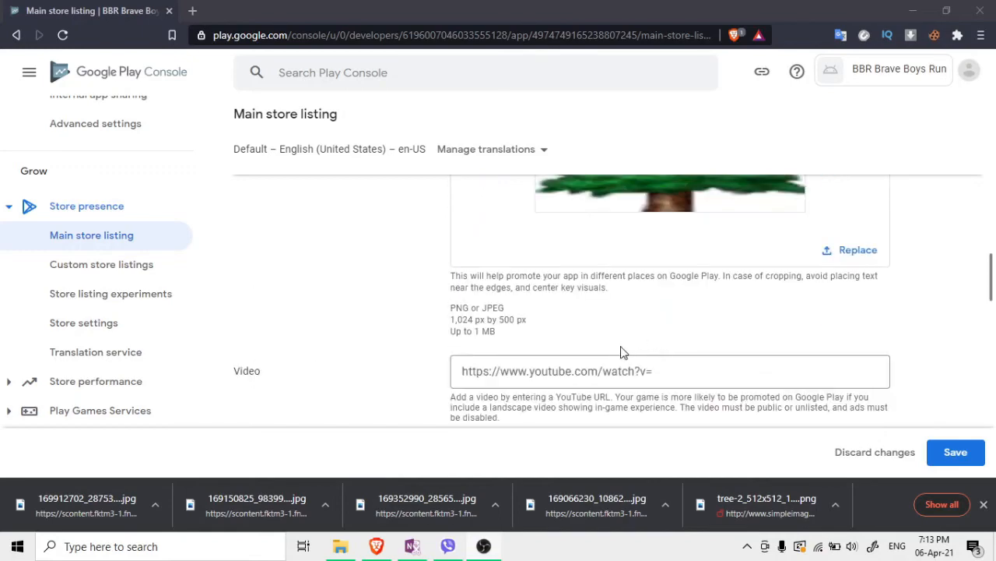
pyautogui.scroll(-1, 633, 351)
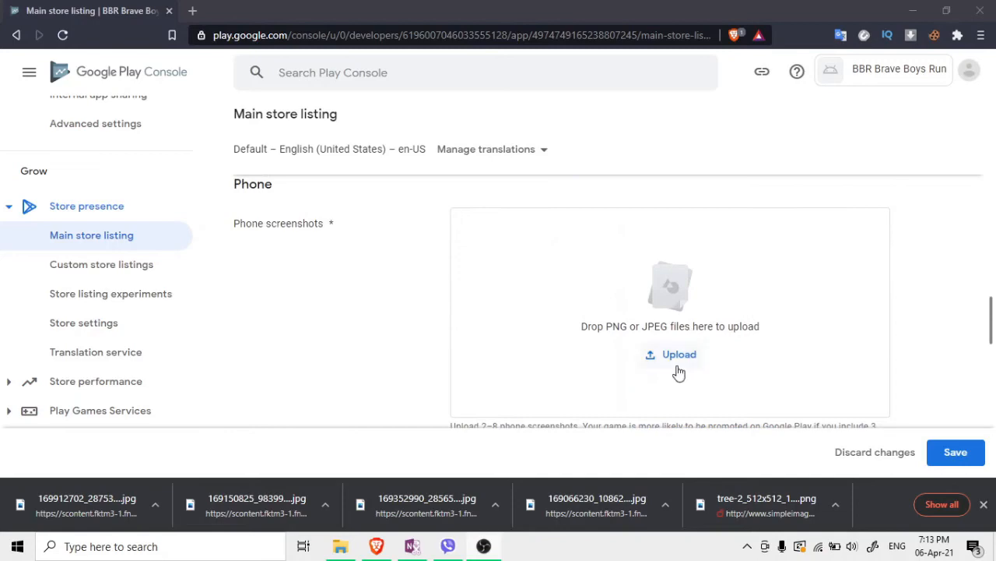
pyautogui.scroll(5, 638, 311)
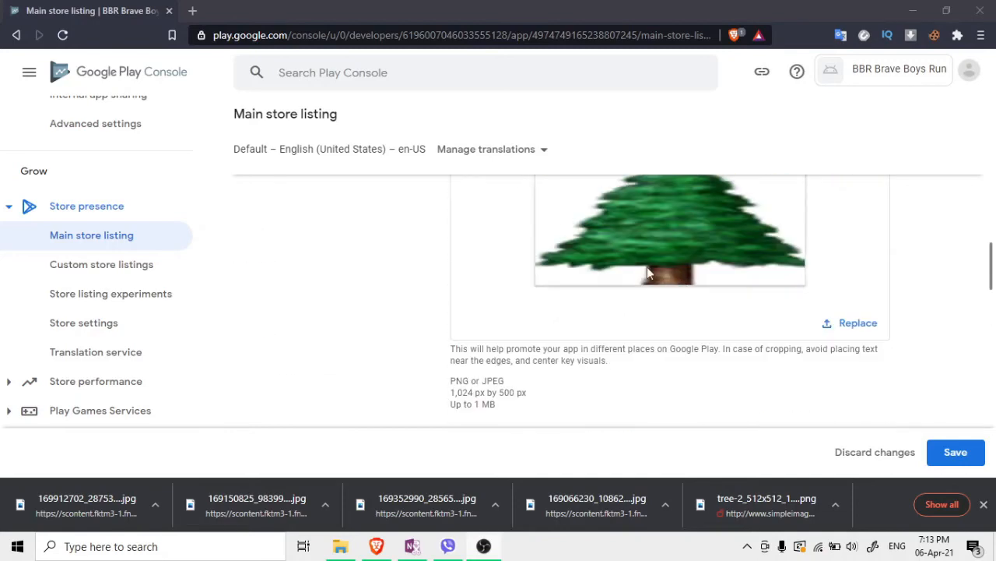
pyautogui.scroll(-2, 647, 266)
pyautogui.scroll(-3, 762, 371)
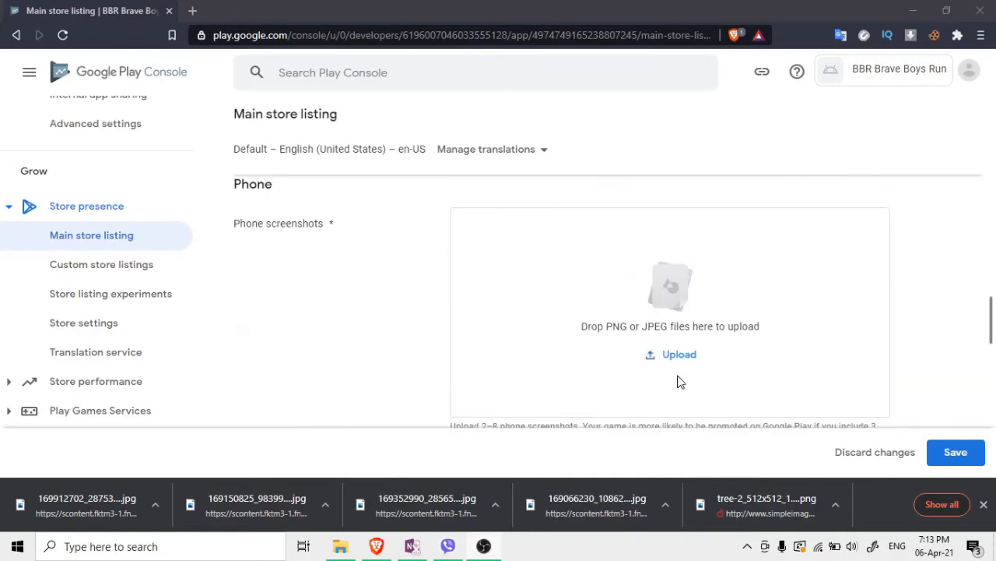
pyautogui.click(653, 367)
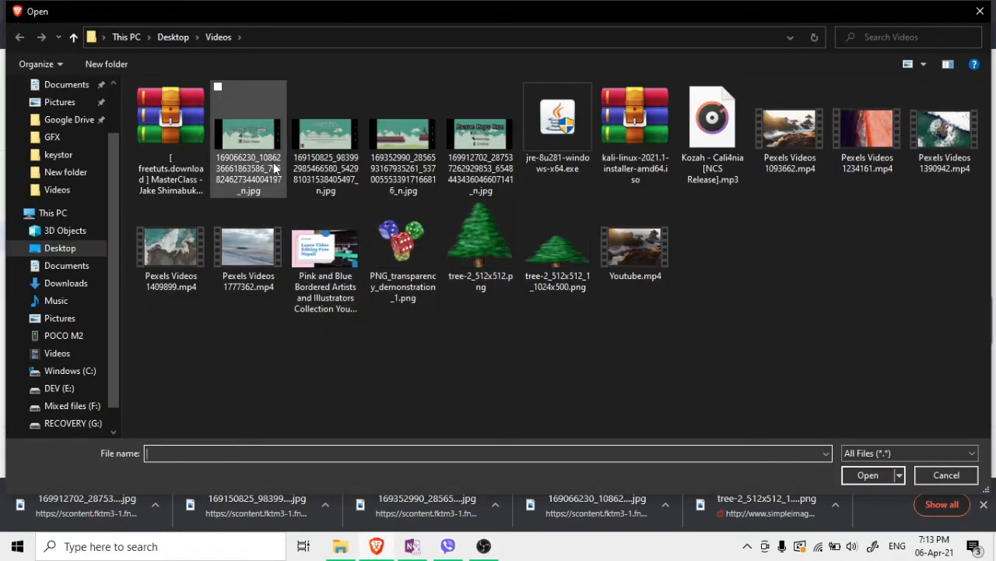
pyautogui.click(248, 134)
pyautogui.keyDown('ctrl'); pyautogui.click(325, 134); pyautogui.keyUp('ctrl')
pyautogui.keyDown('ctrl'); pyautogui.click(377, 167); pyautogui.keyUp('ctrl')
pyautogui.keyDown('ctrl'); pyautogui.click(452, 164); pyautogui.keyUp('ctrl')
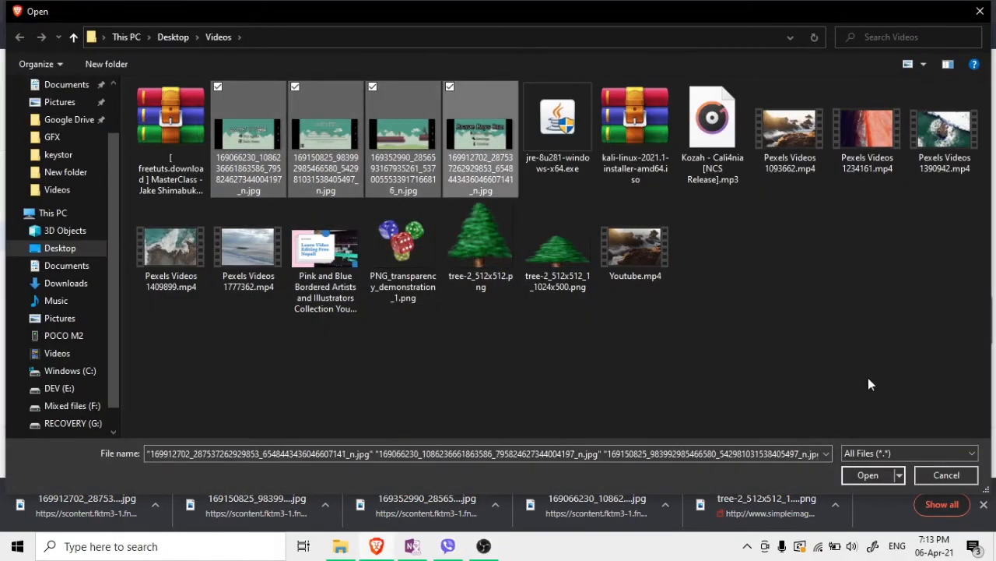
pyautogui.click(868, 475)
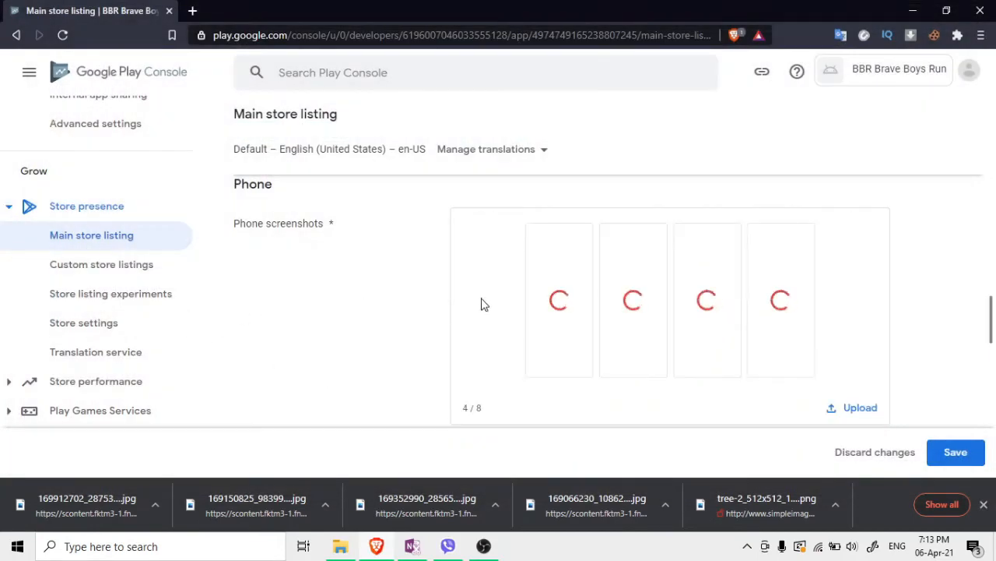
pyautogui.scroll(-3, 327, 301)
# Upload the four JPG screenshots to the 7-inch tablet screenshots section
pyautogui.scroll(-3, 327, 302)
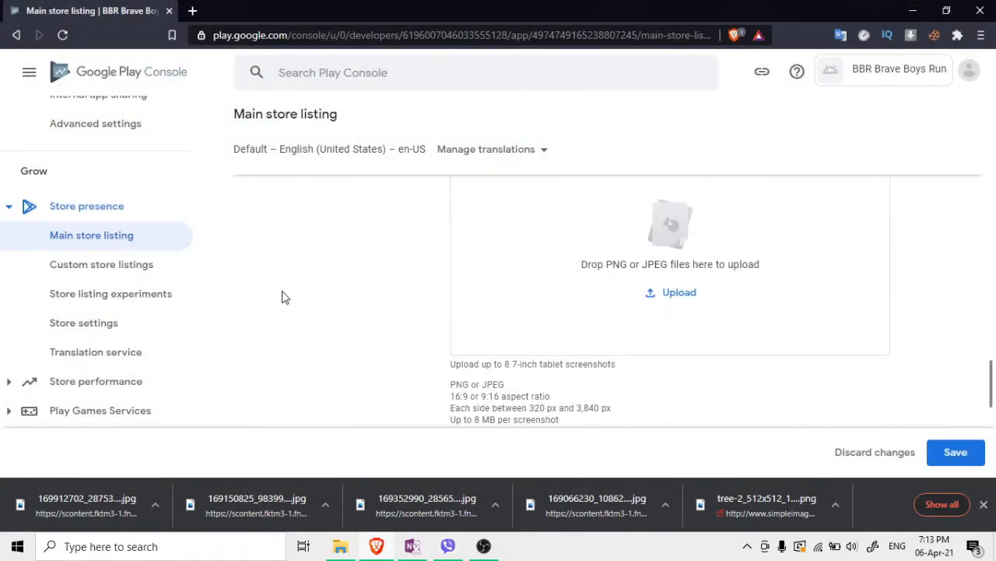
pyautogui.scroll(-1, 326, 316)
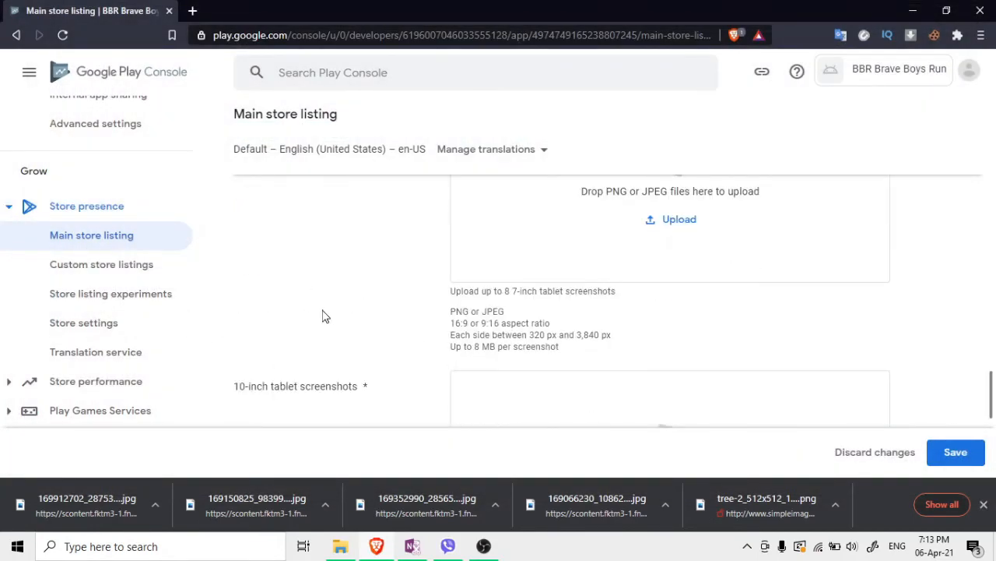
pyautogui.click(672, 225)
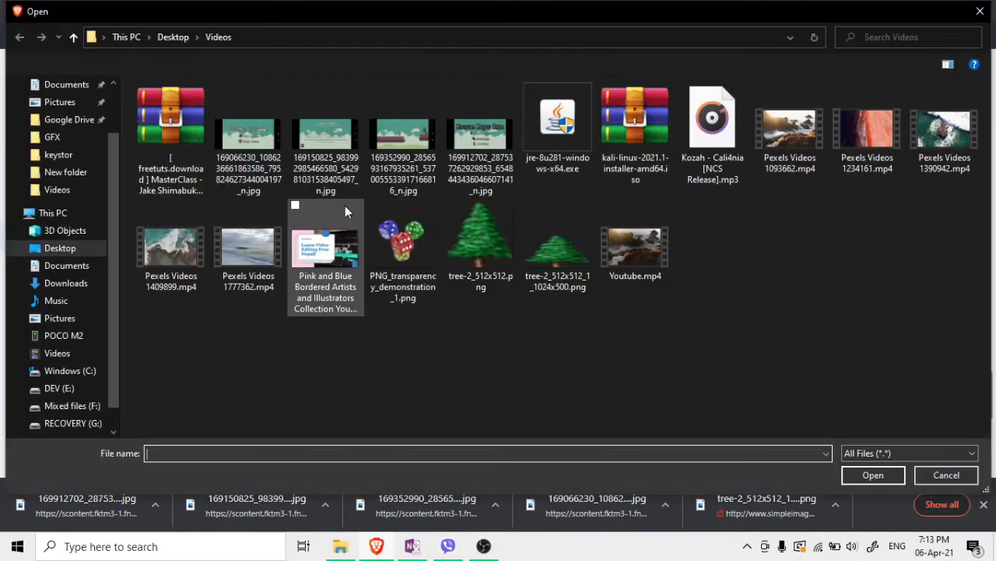
pyautogui.click(260, 173)
pyautogui.keyDown('ctrl'); pyautogui.click(343, 159); pyautogui.keyUp('ctrl')
pyautogui.keyDown('ctrl'); pyautogui.click(387, 156); pyautogui.keyUp('ctrl')
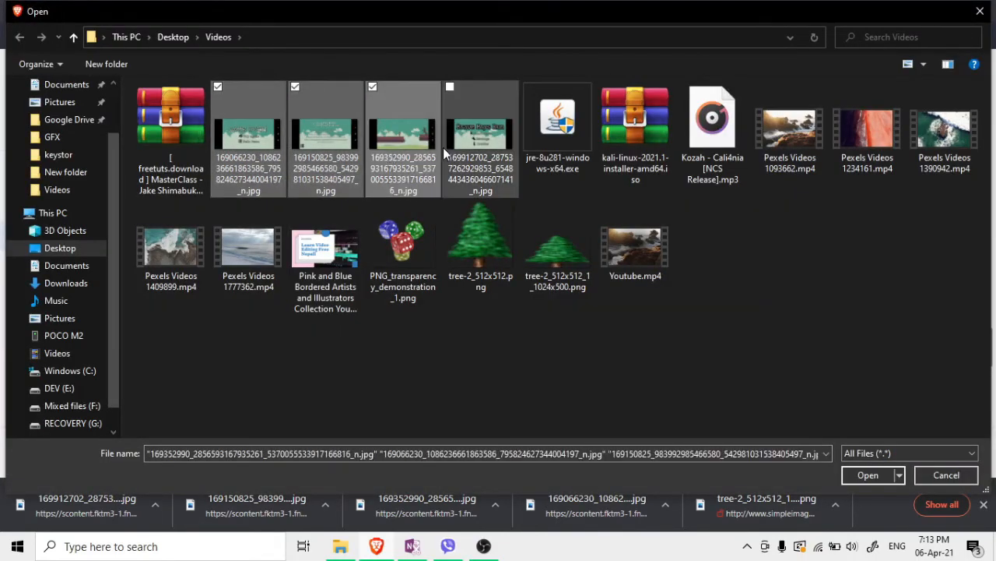
pyautogui.keyDown('ctrl'); pyautogui.click(450, 148); pyautogui.keyUp('ctrl')
pyautogui.click(856, 474)
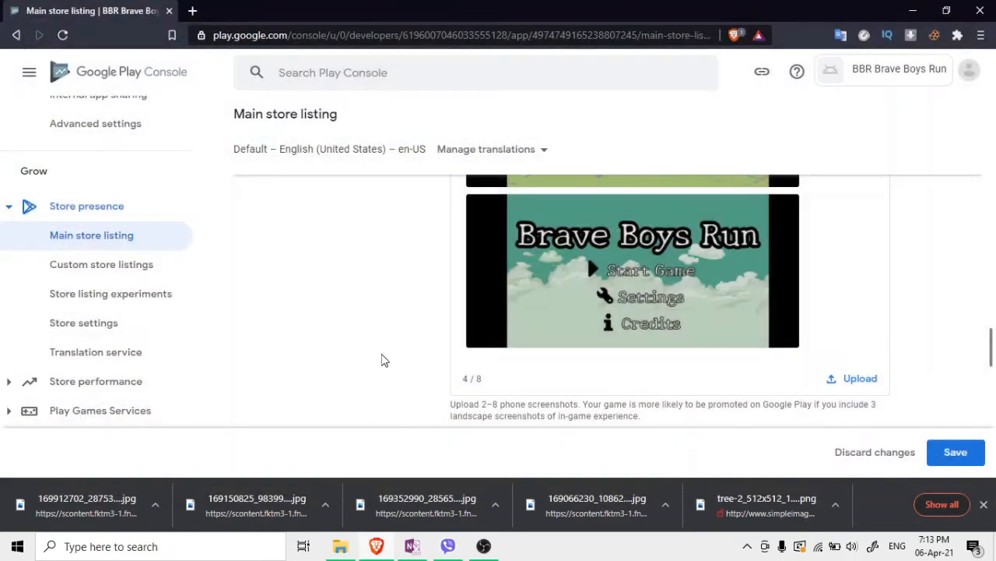
# Upload the same four screenshots to the 10-inch tablet screenshots section
pyautogui.scroll(5, 378, 354)
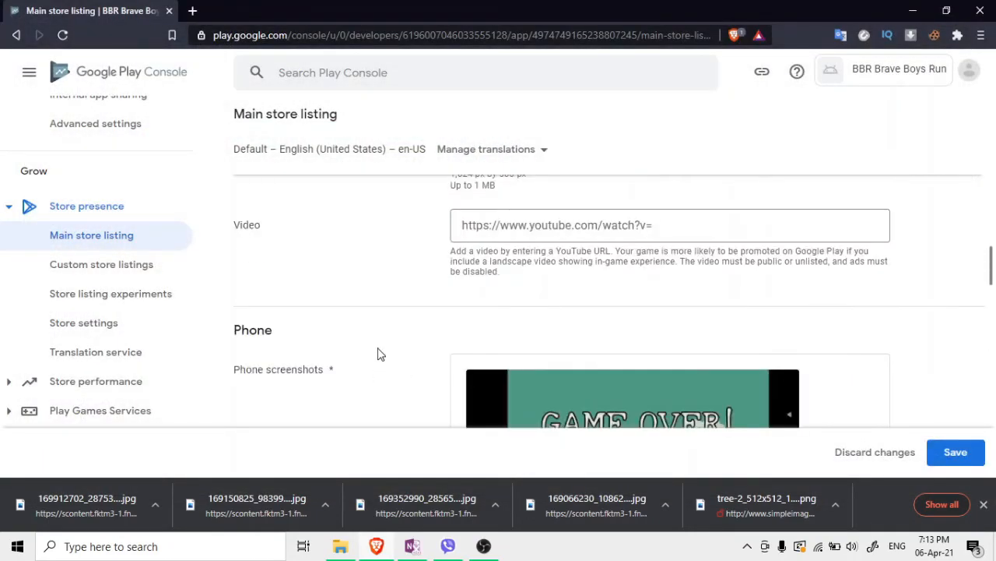
pyautogui.scroll(-9, 378, 354)
pyautogui.scroll(-8, 377, 354)
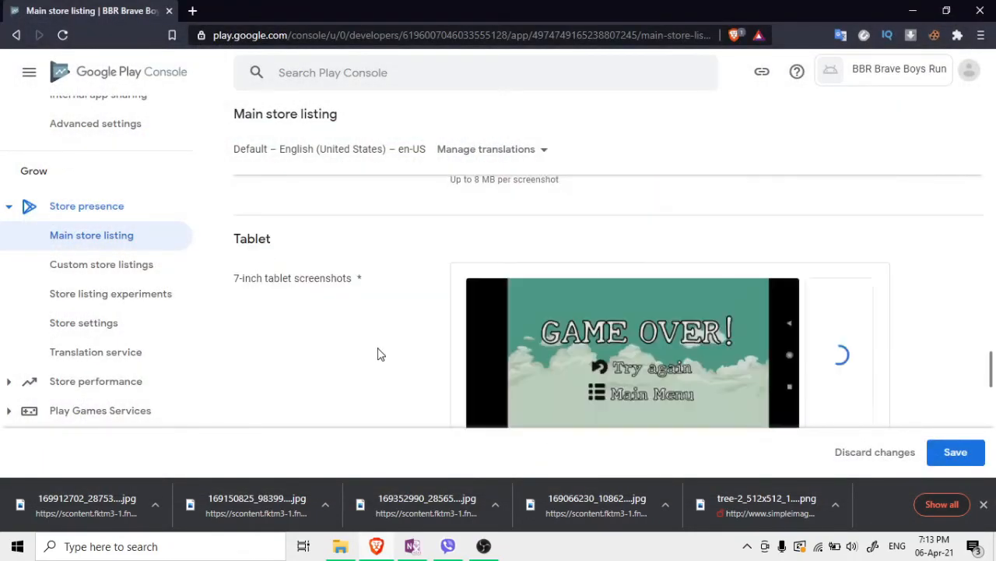
pyautogui.scroll(-5, 378, 355)
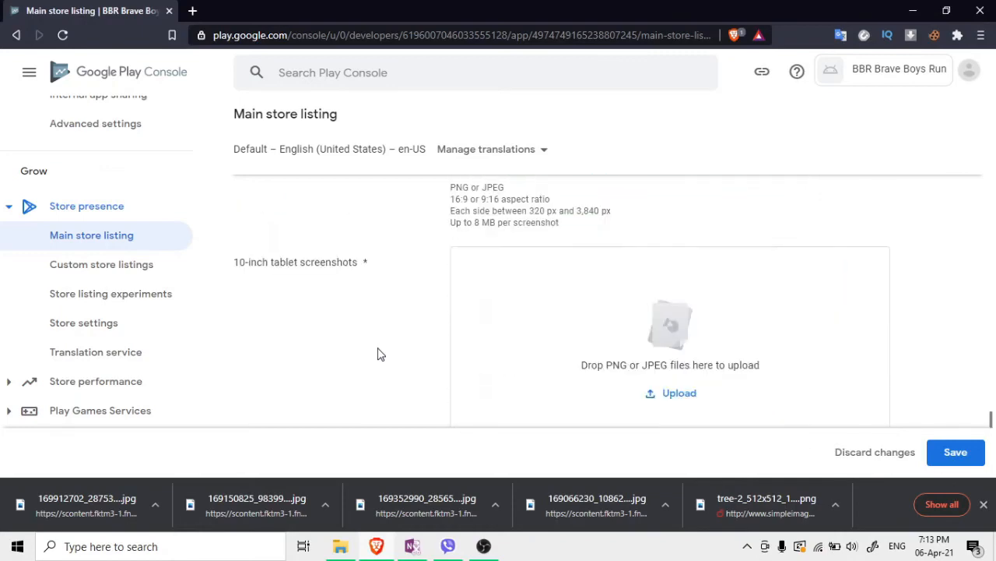
pyautogui.scroll(-1, 448, 328)
pyautogui.click(679, 321)
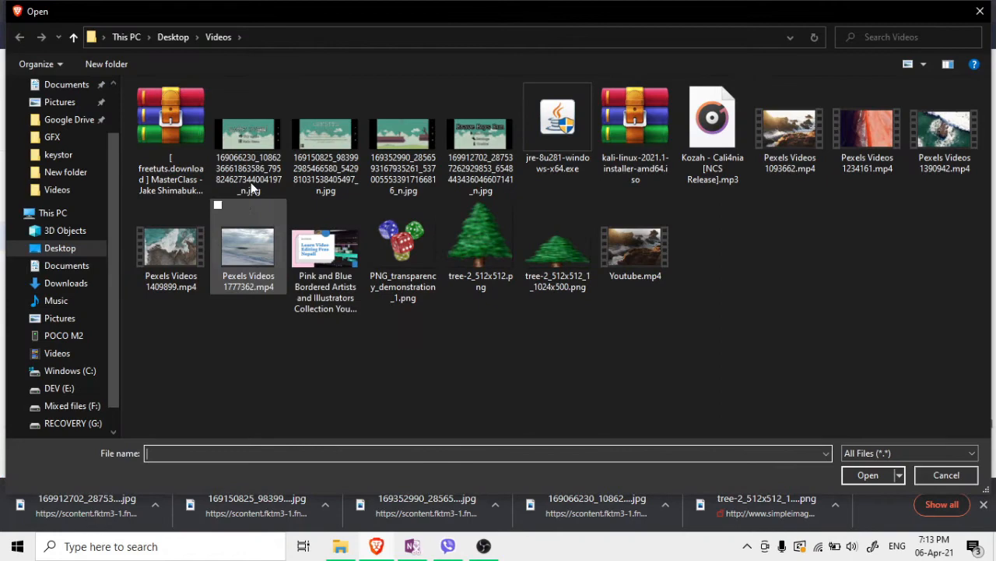
pyautogui.click(250, 187)
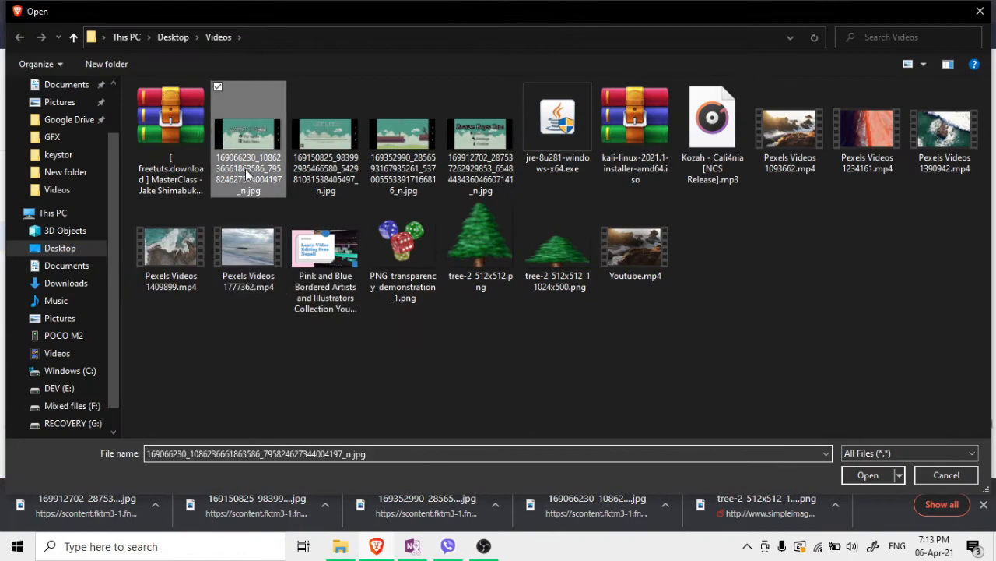
pyautogui.keyDown('ctrl'); pyautogui.click(327, 152); pyautogui.keyUp('ctrl')
pyautogui.keyDown('ctrl'); pyautogui.click(405, 147); pyautogui.keyUp('ctrl')
pyautogui.keyDown('ctrl'); pyautogui.click(486, 141); pyautogui.keyUp('ctrl')
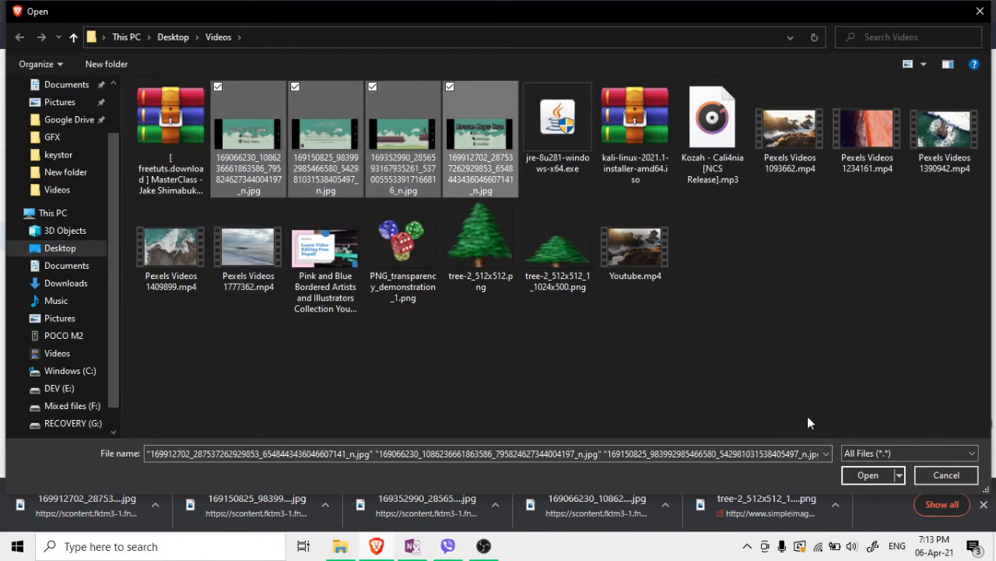
pyautogui.click(851, 471)
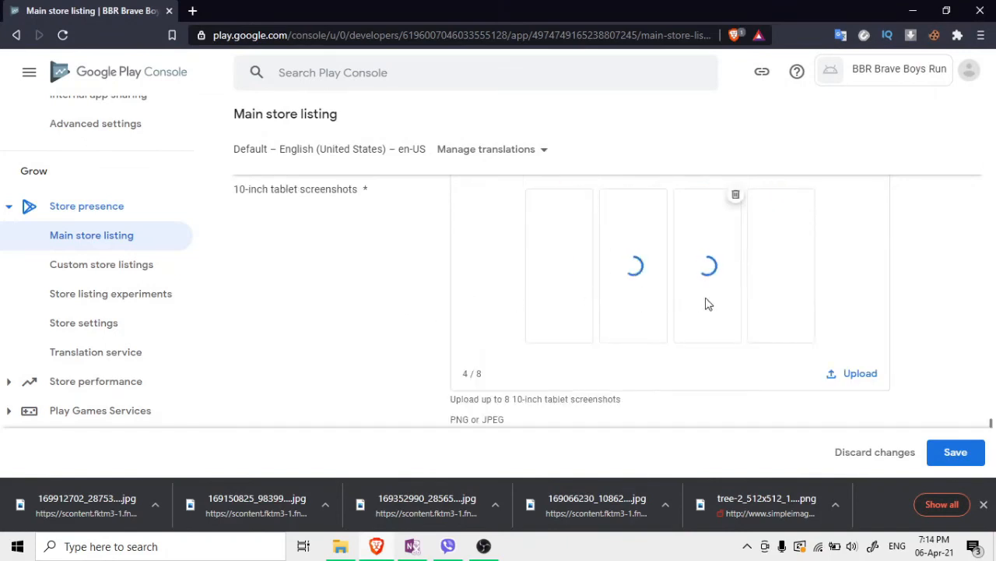
# Save the main store listing changes
pyautogui.scroll(-2, 461, 333)
pyautogui.scroll(-3, 461, 333)
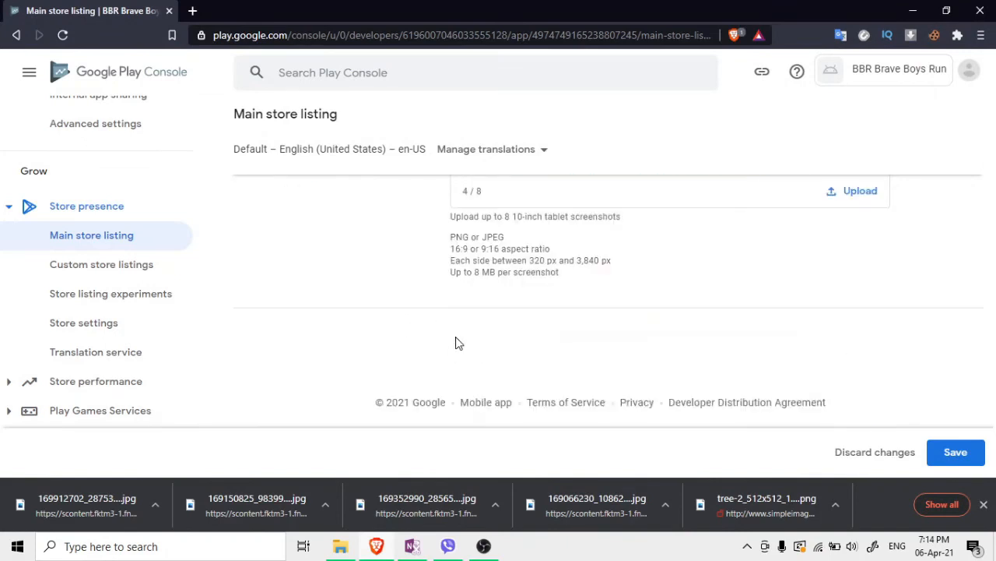
pyautogui.scroll(1, 456, 343)
pyautogui.click(956, 457)
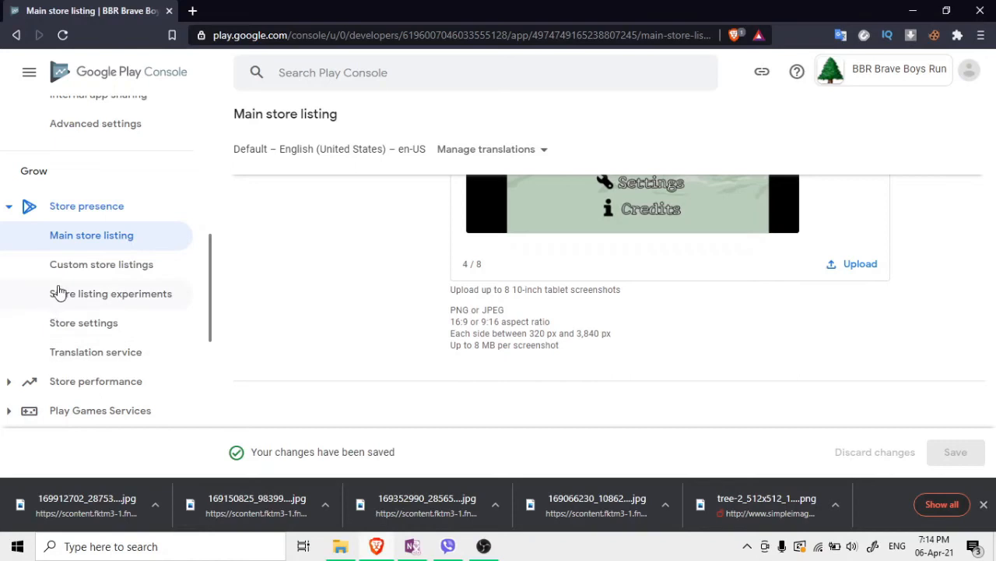
# Browse Custom store listings and Store listing experiments, then go to Store settings
pyautogui.click(75, 265)
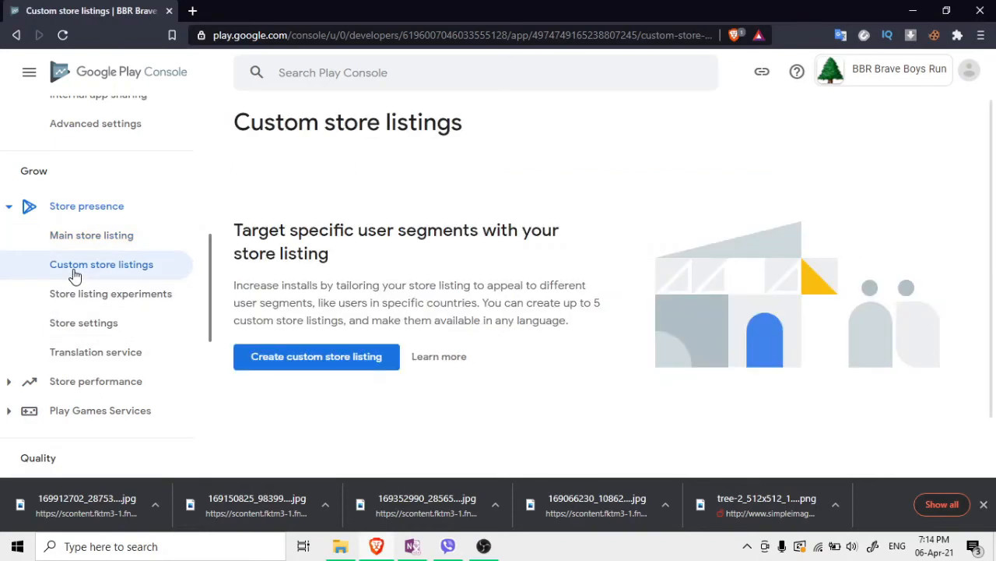
pyautogui.click(301, 375)
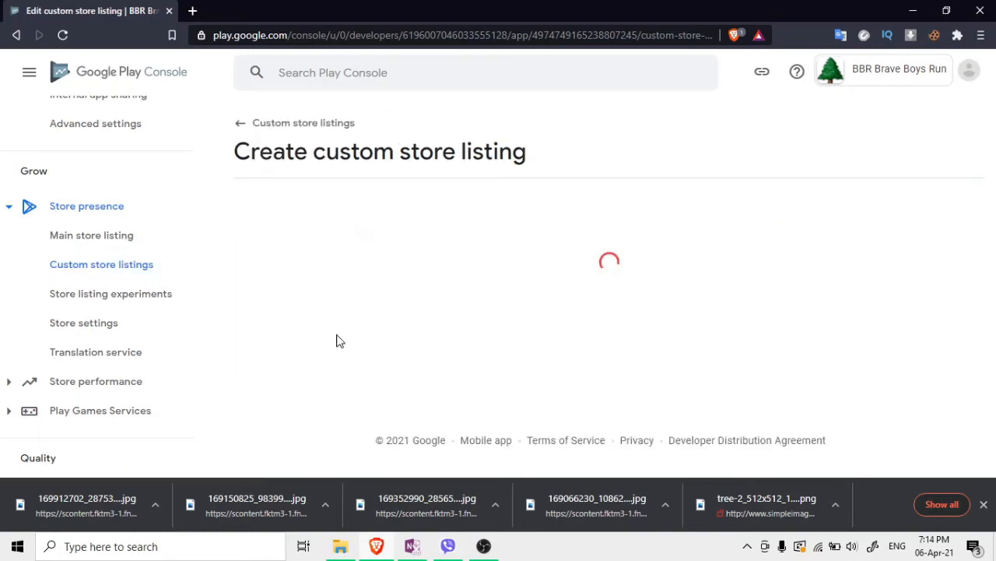
pyautogui.scroll(-2, 370, 301)
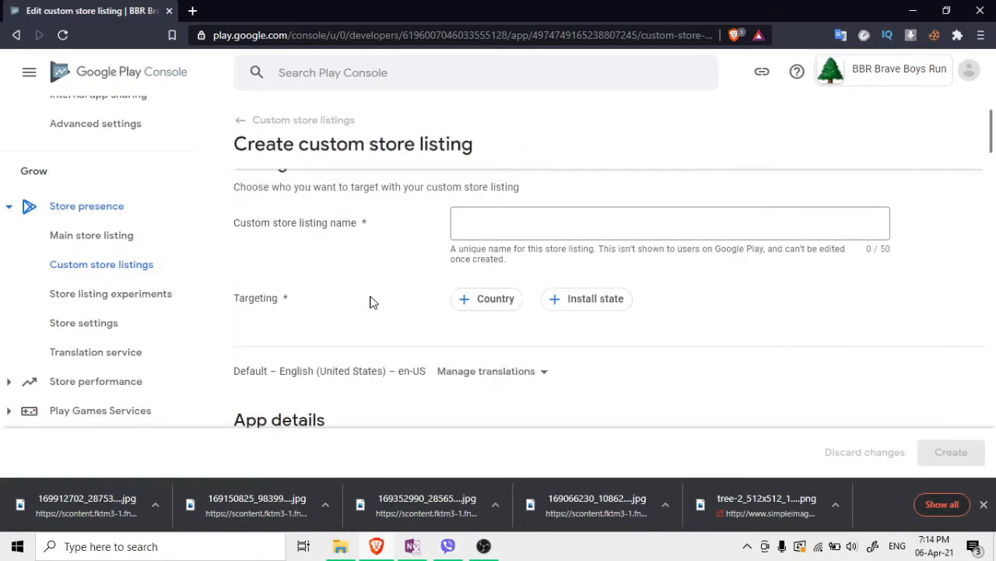
pyautogui.scroll(1, 450, 303)
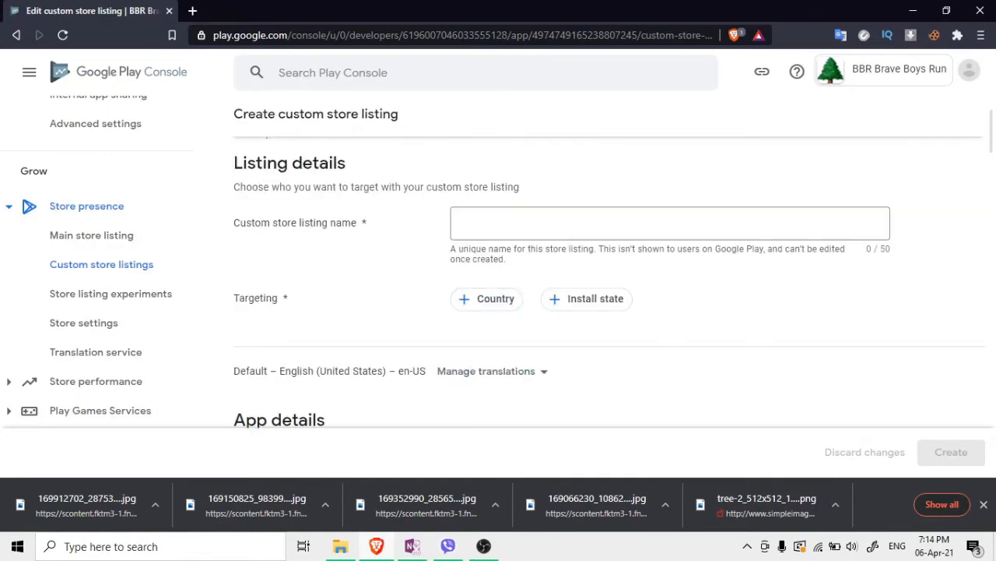
pyautogui.scroll(-3, 315, 263)
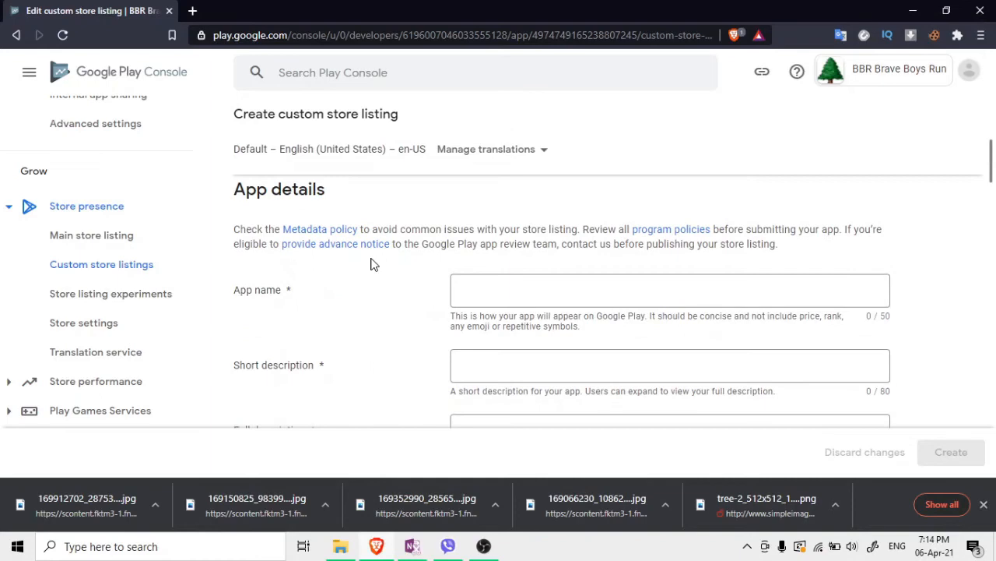
pyautogui.scroll(4, 370, 265)
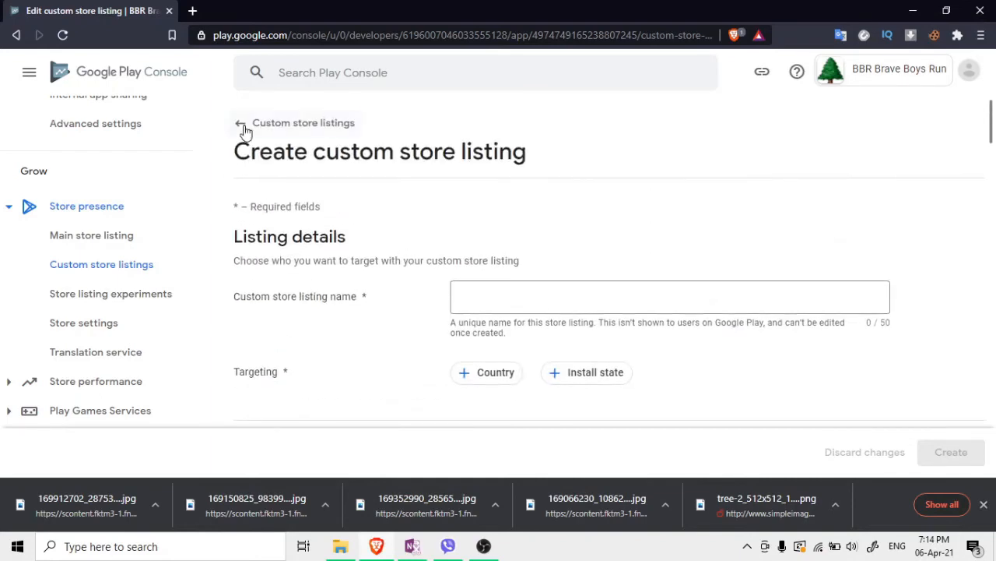
pyautogui.click(243, 128)
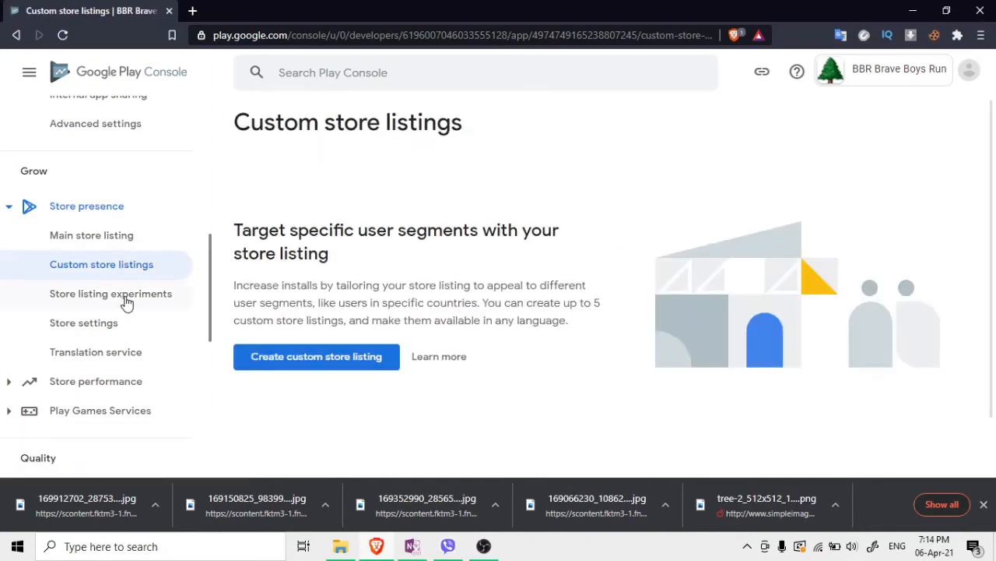
pyautogui.click(126, 302)
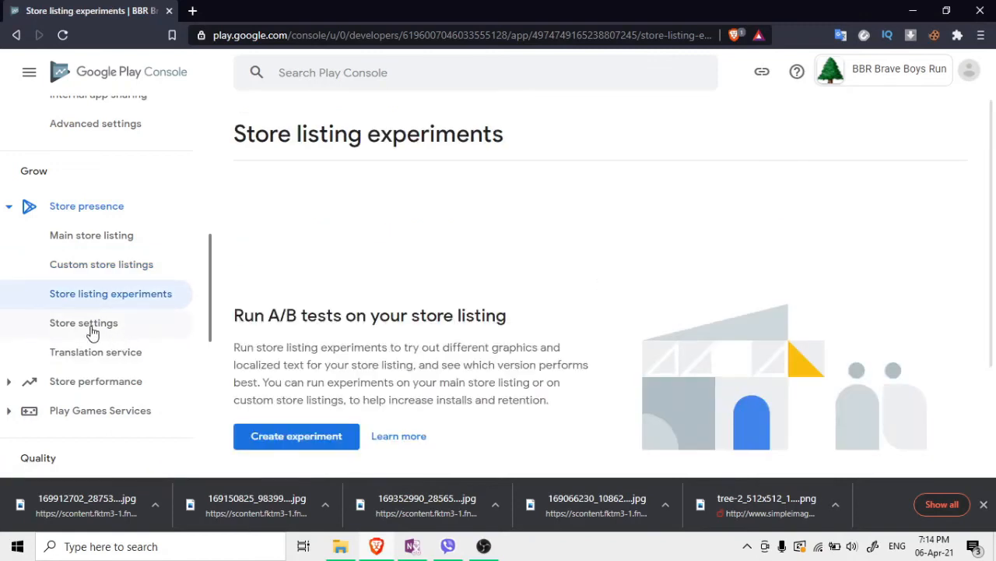
pyautogui.click(90, 331)
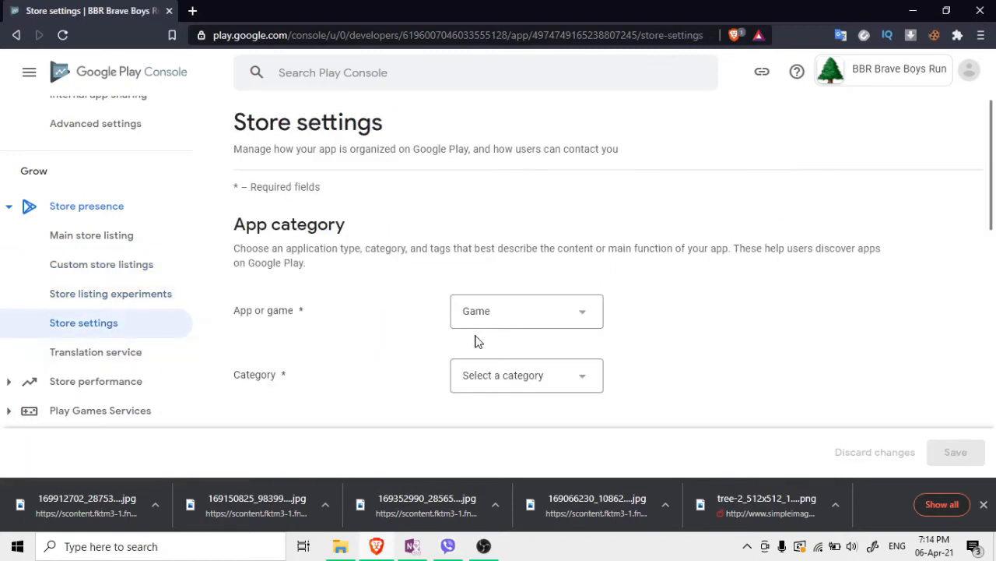
# Set the app category to Action, then pick a different category after a failed save
pyautogui.click(498, 379)
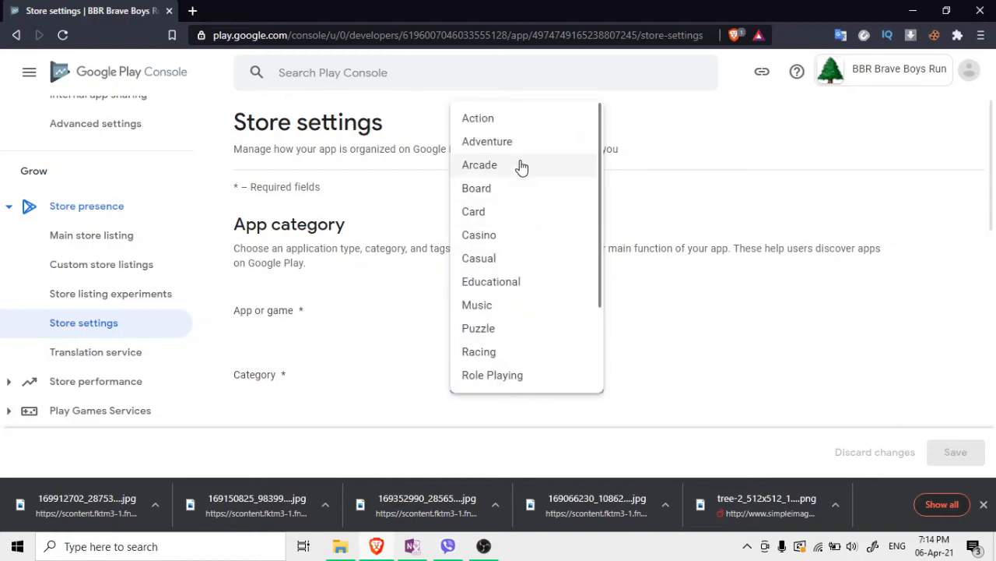
pyautogui.click(514, 123)
pyautogui.click(956, 451)
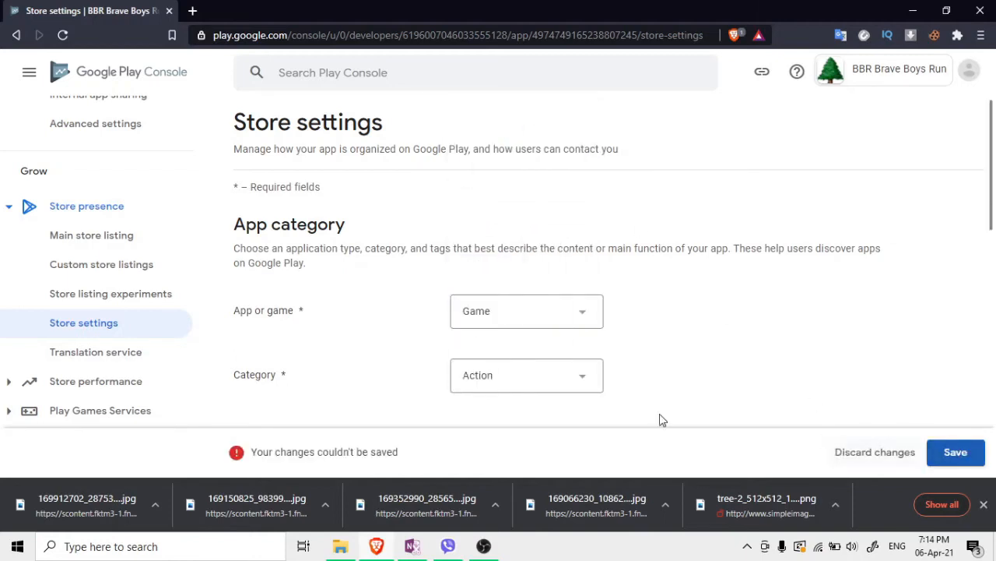
pyautogui.click(475, 378)
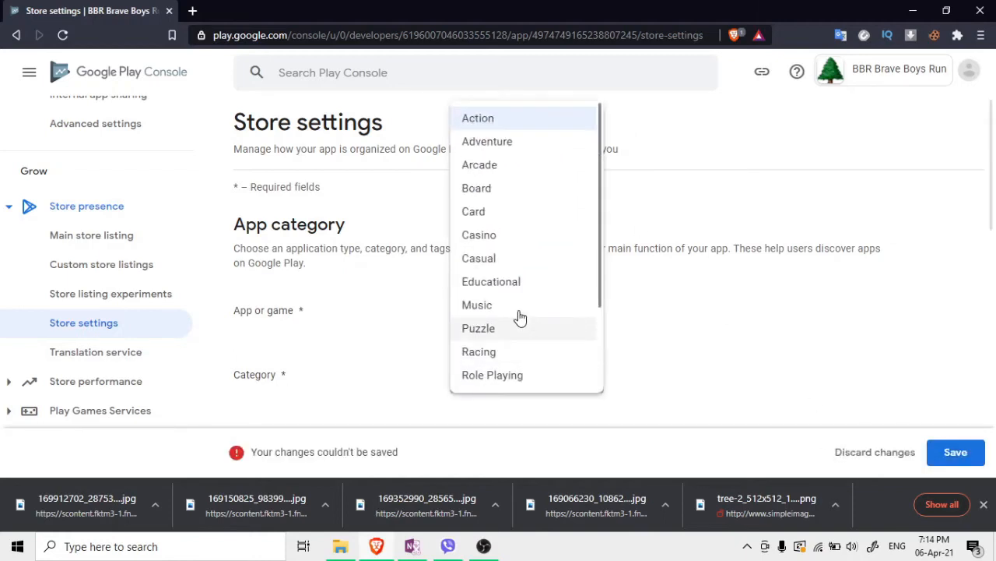
pyautogui.click(488, 153)
# Review the remaining store settings and save the changes
pyautogui.scroll(-5, 380, 333)
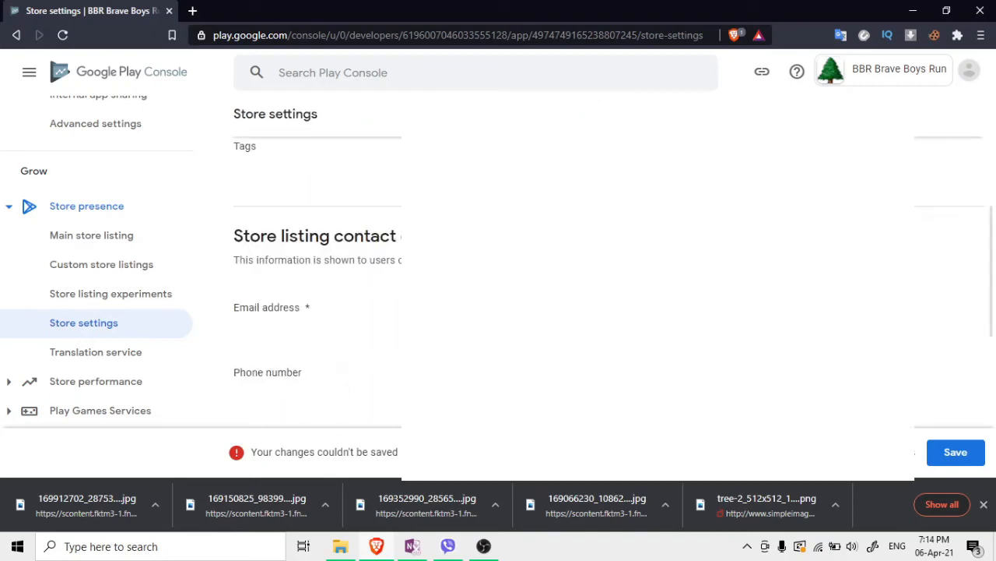
pyautogui.scroll(-1, 352, 333)
pyautogui.scroll(-1, 398, 346)
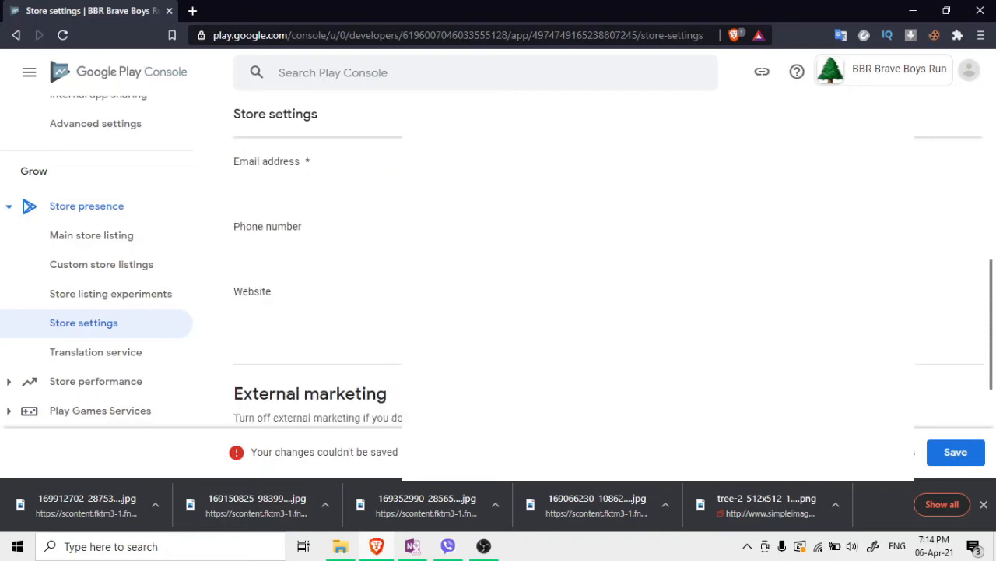
pyautogui.scroll(-3, 327, 304)
pyautogui.scroll(2, 320, 263)
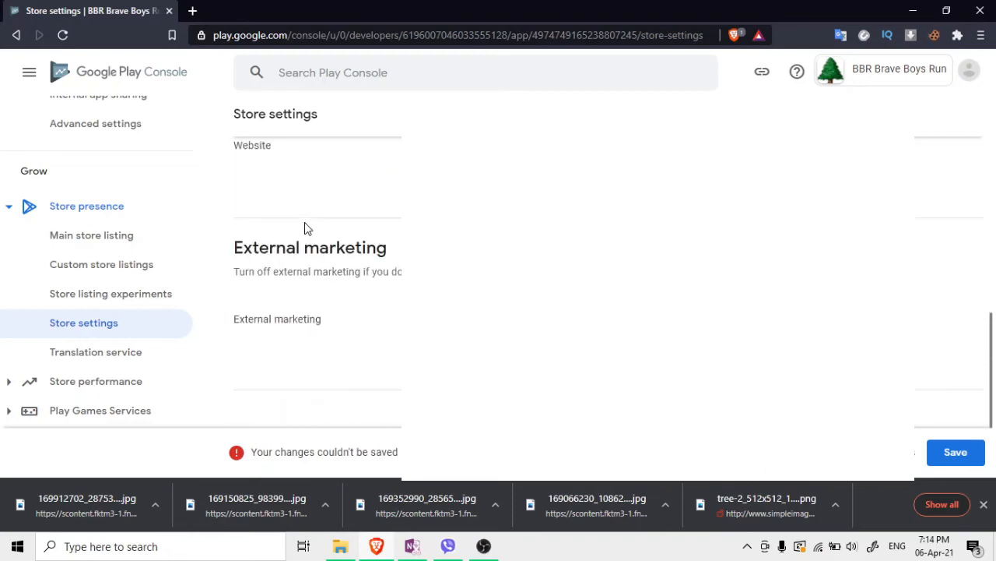
pyautogui.scroll(1, 326, 270)
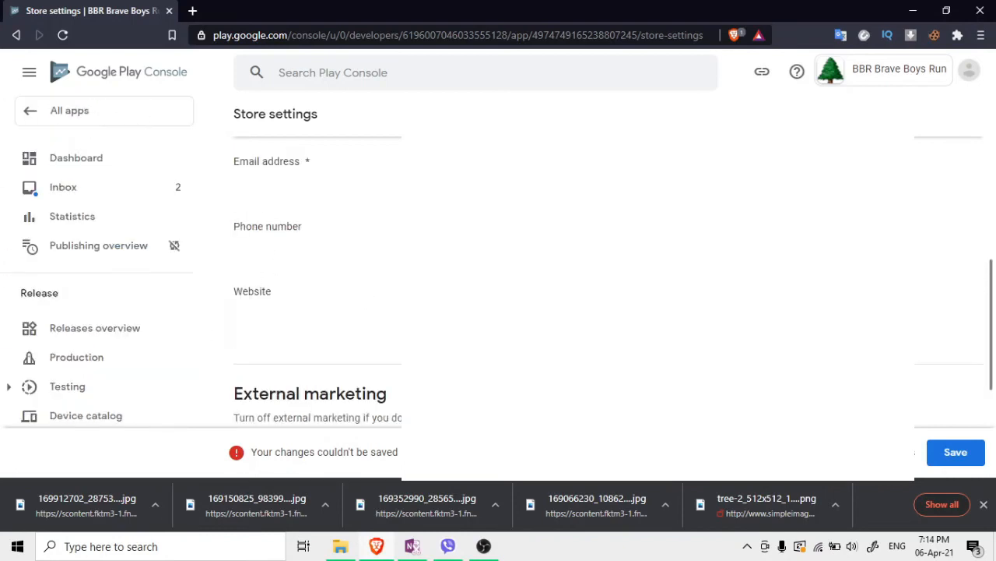
pyautogui.scroll(-2, 701, 312)
pyautogui.scroll(2, 856, 366)
pyautogui.click(954, 453)
# Go to the Translation service page
pyautogui.scroll(-1, 311, 316)
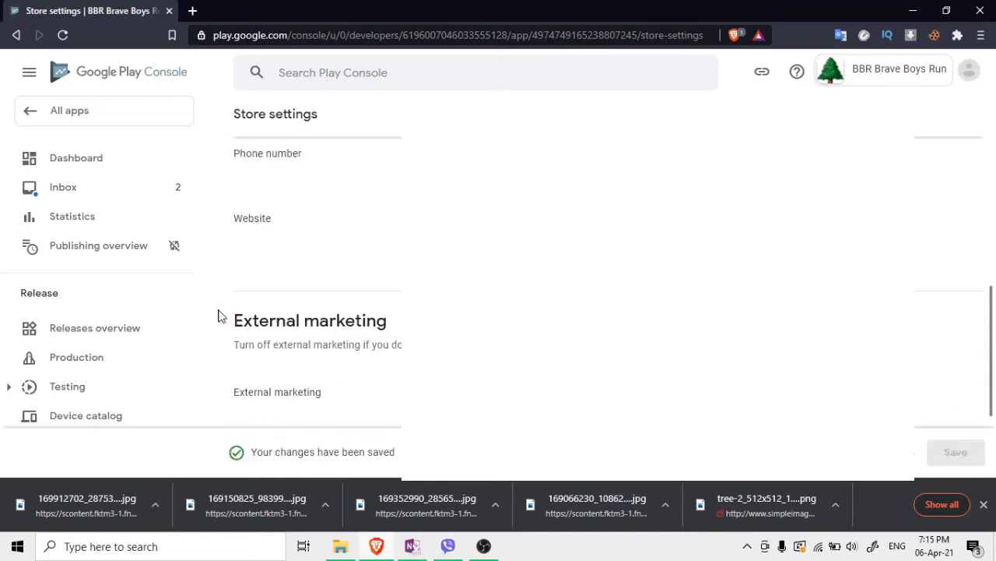
pyautogui.scroll(-7, 122, 246)
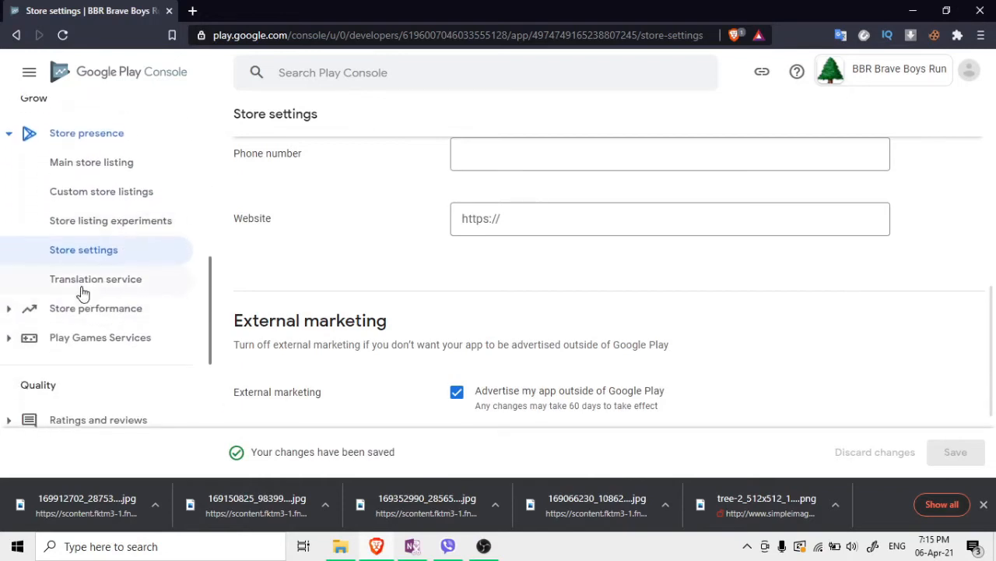
pyautogui.click(81, 286)
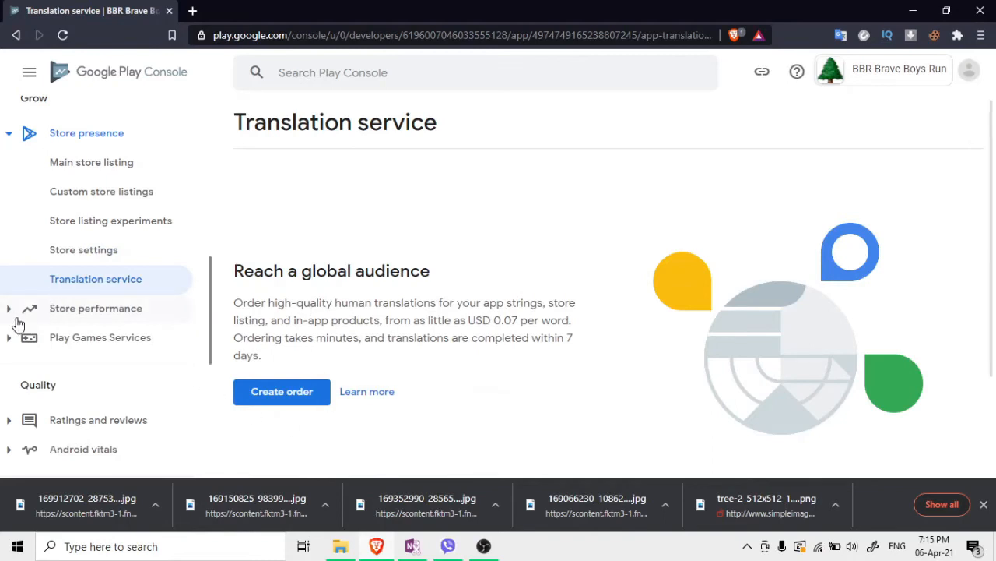
# Review the Store analysis and Conversion analysis reports under Store performance
pyautogui.click(11, 315)
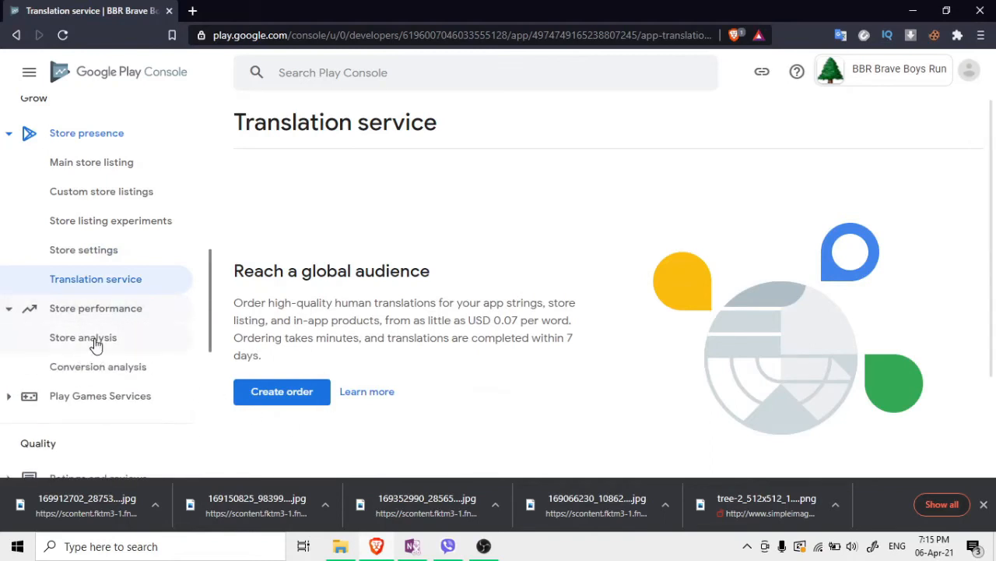
pyautogui.click(95, 345)
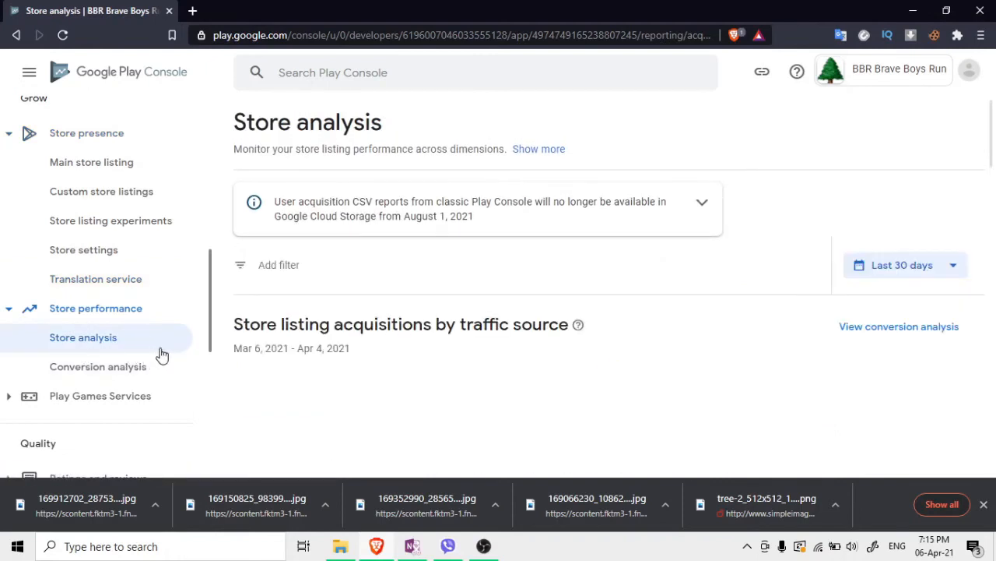
pyautogui.click(124, 367)
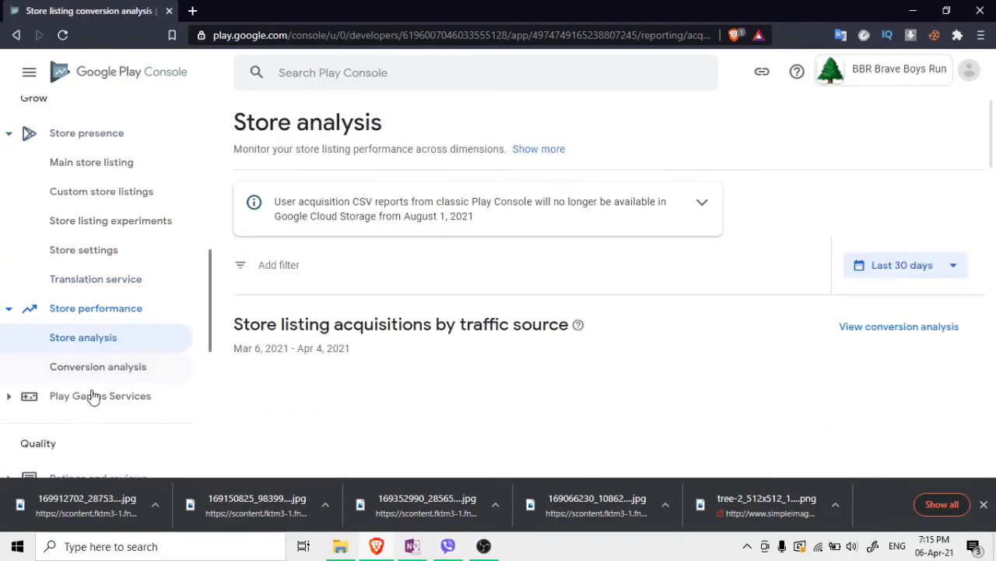
pyautogui.scroll(-2, 93, 382)
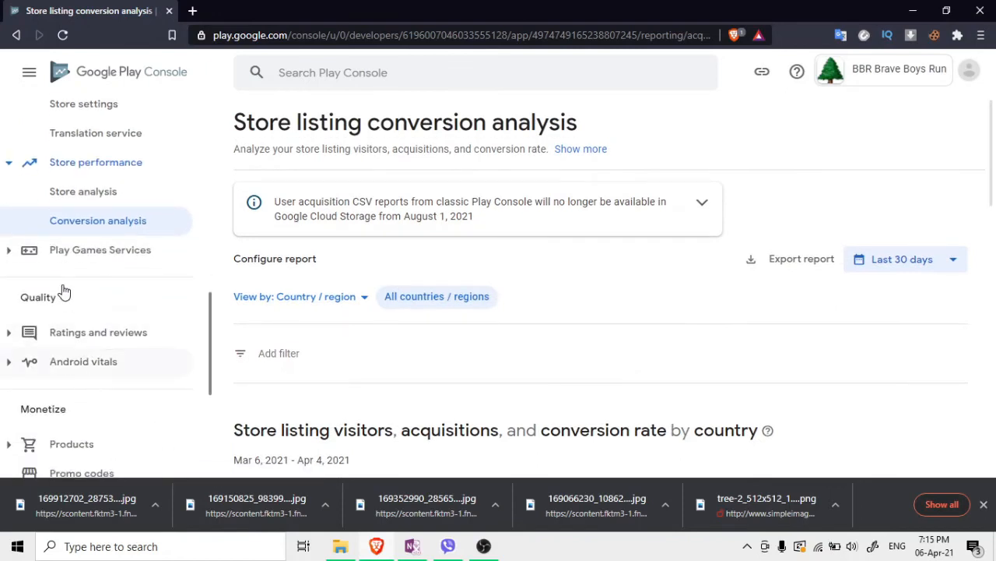
pyautogui.scroll(-1, 97, 332)
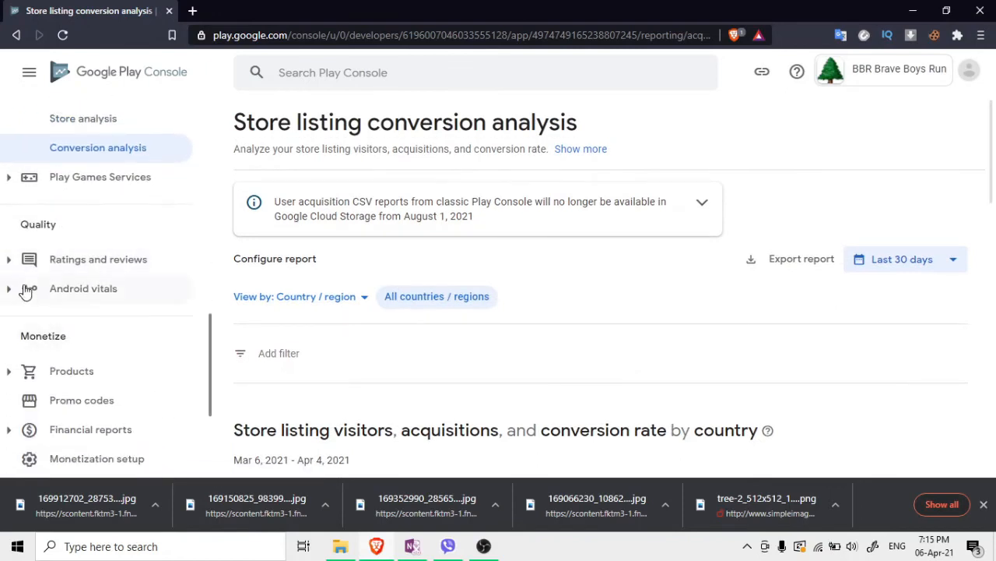
# Open the Ratings overview for BBR Brave Boys Run, showing no rating yet and 0 users
pyautogui.click(23, 271)
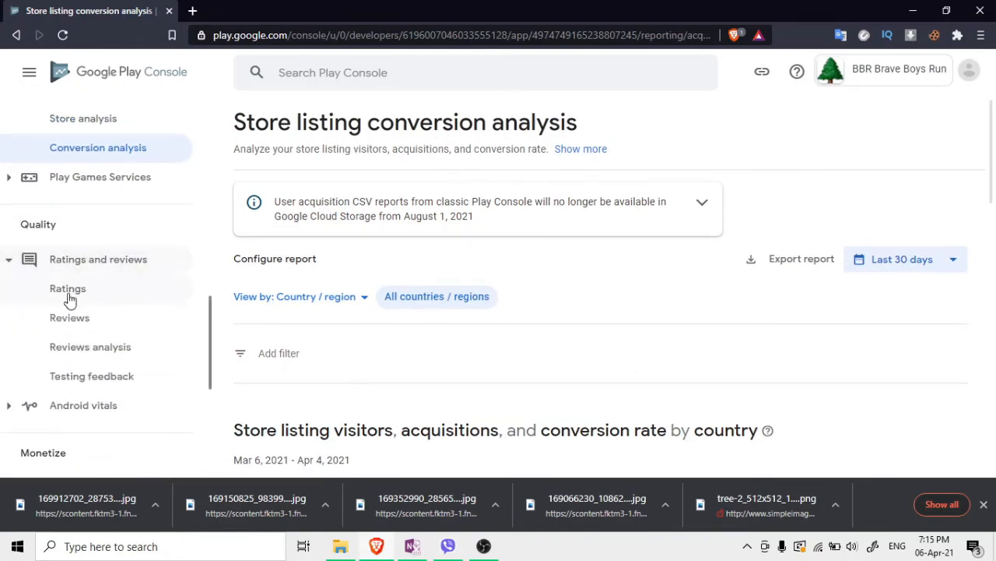
pyautogui.click(71, 300)
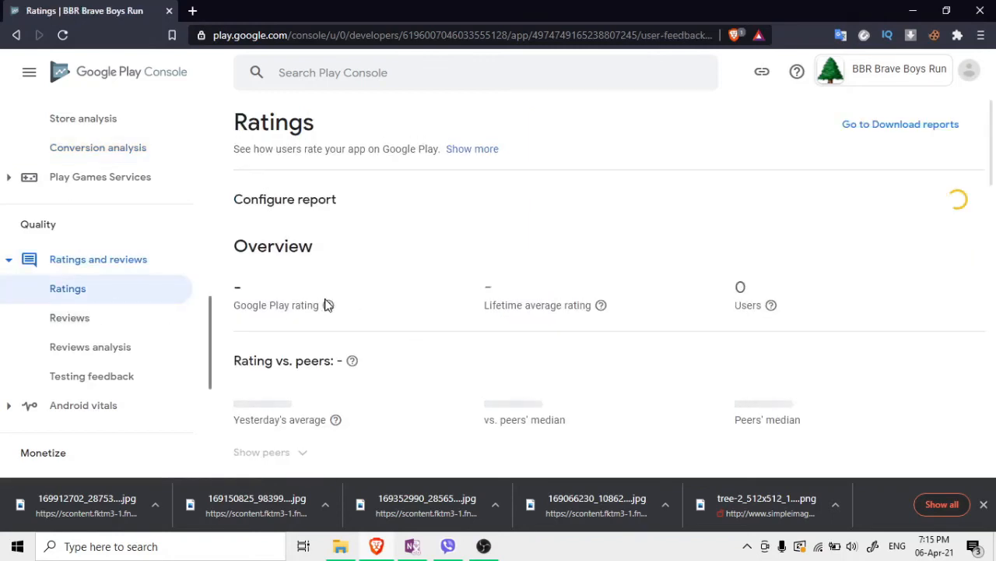
pyautogui.scroll(-1, 151, 325)
pyautogui.scroll(-1, 140, 331)
pyautogui.scroll(-1, 106, 385)
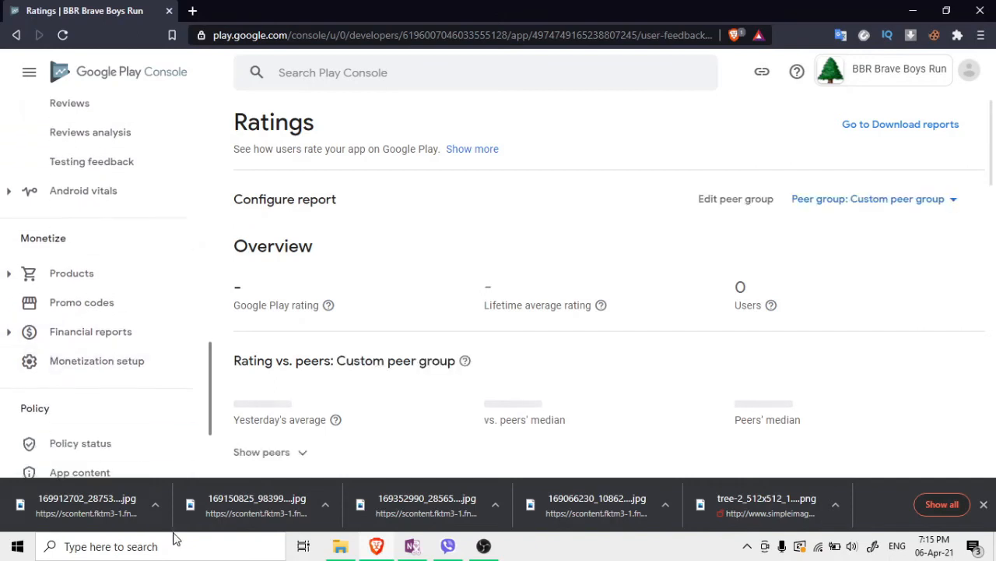
pyautogui.scroll(10, 84, 366)
pyautogui.scroll(-12, 133, 351)
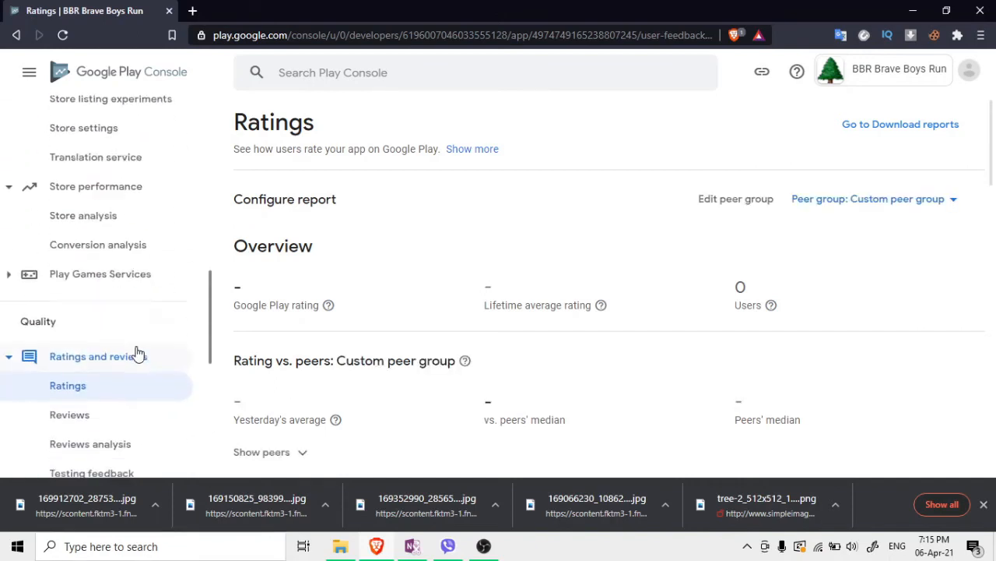
pyautogui.scroll(-3, 137, 353)
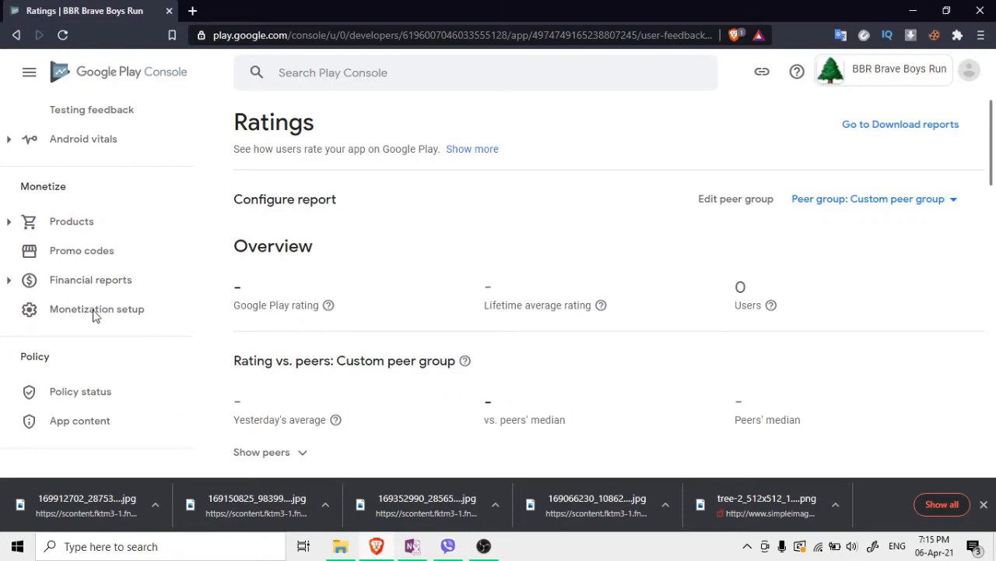
pyautogui.scroll(-1, 109, 316)
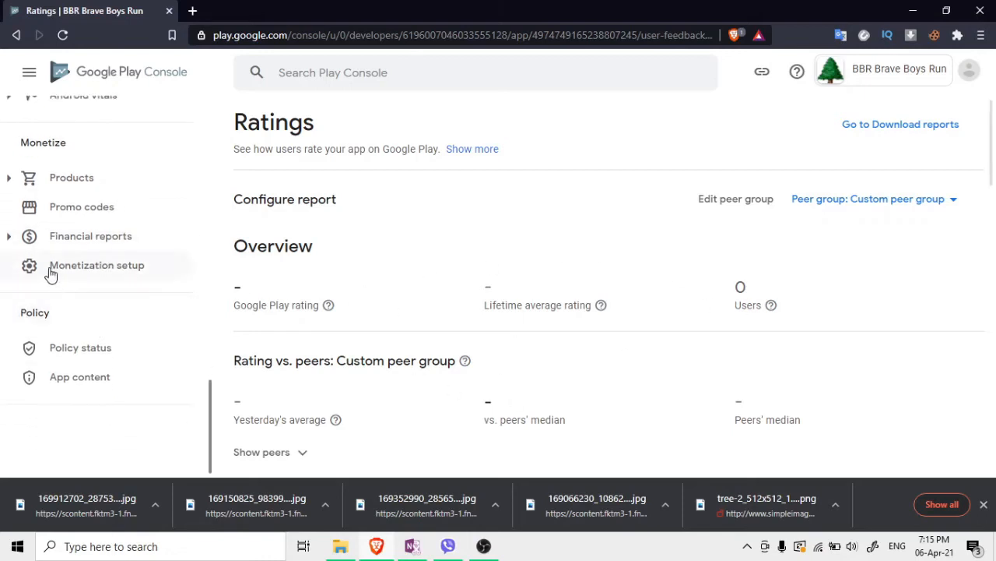
# Briefly check the Financial reports pages, then list the Products pages in the left navigation
pyautogui.click(9, 245)
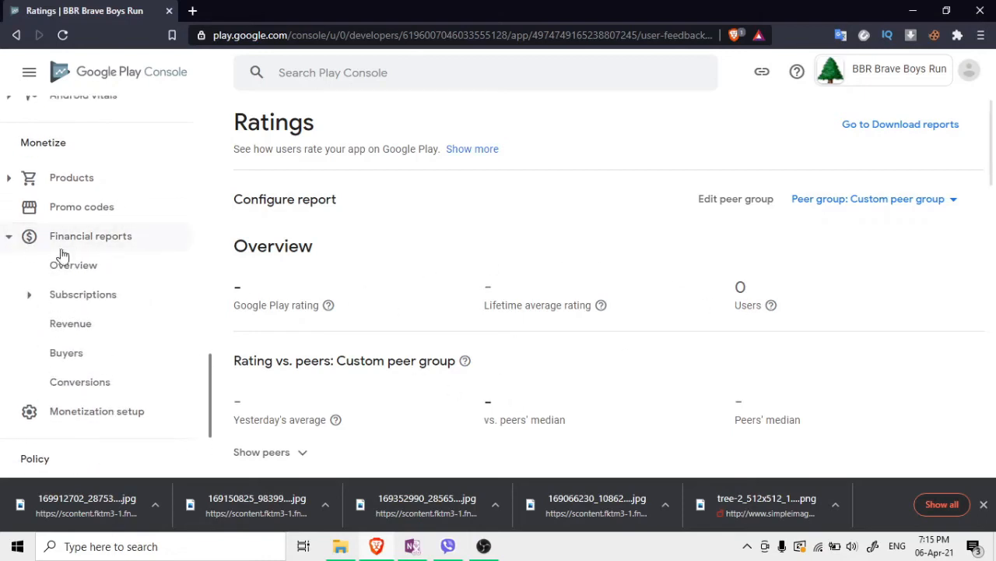
pyautogui.click(11, 243)
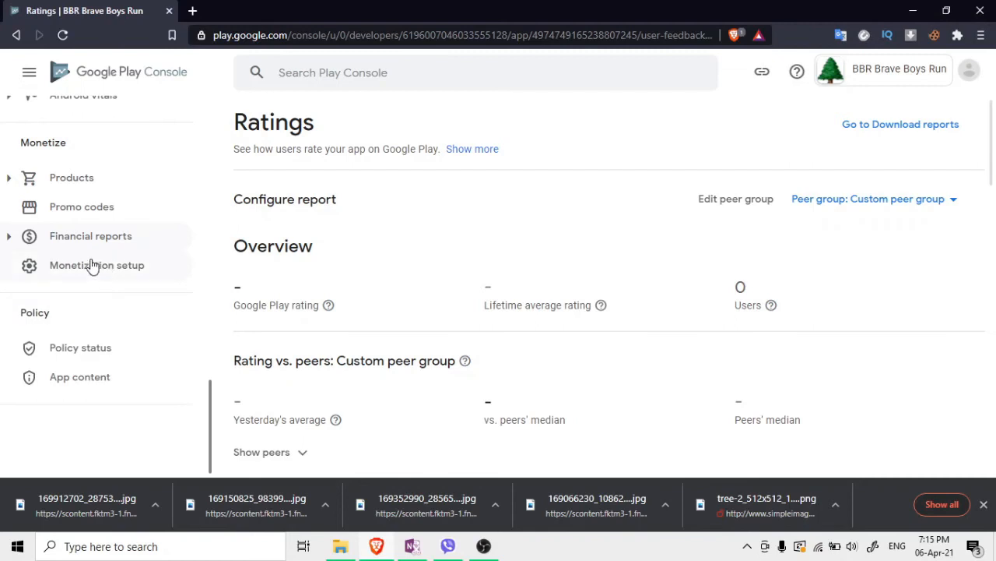
pyautogui.scroll(2, 92, 264)
pyautogui.scroll(-1, 92, 266)
pyautogui.scroll(2, 92, 267)
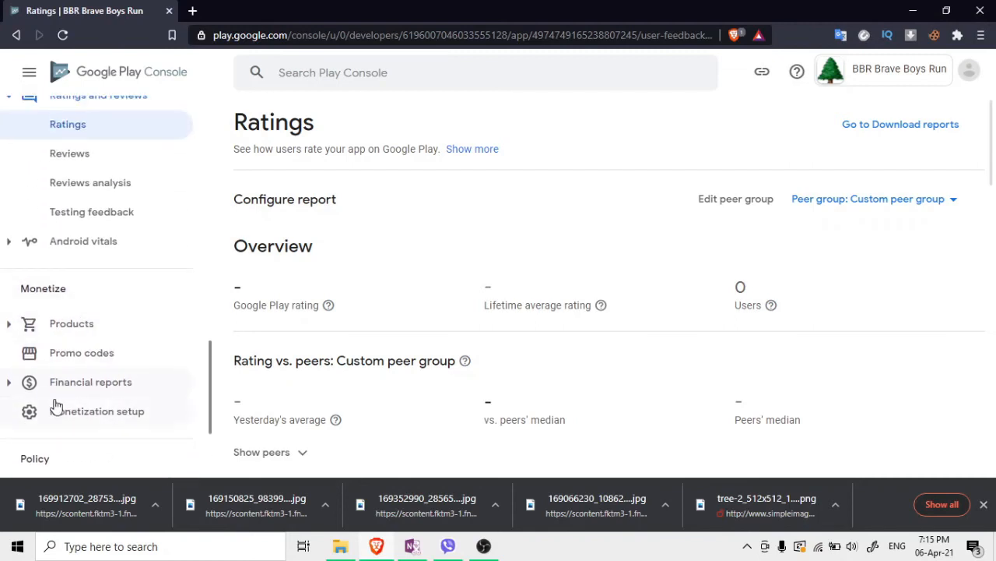
pyautogui.click(12, 329)
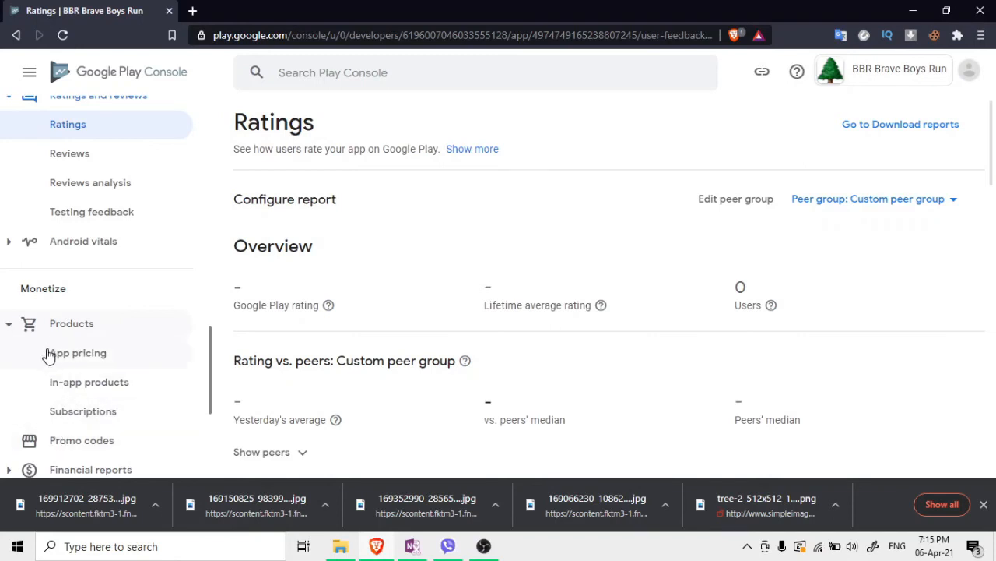
# Collapse the Products navigation section and open the app's Publishing overview page
pyautogui.click(8, 331)
pyautogui.scroll(2, 67, 323)
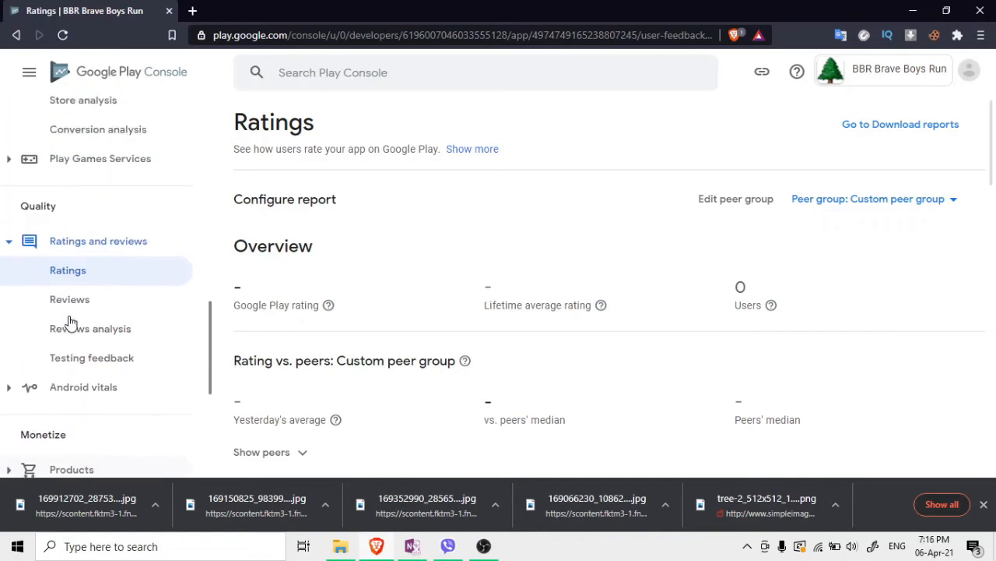
pyautogui.scroll(5, 69, 322)
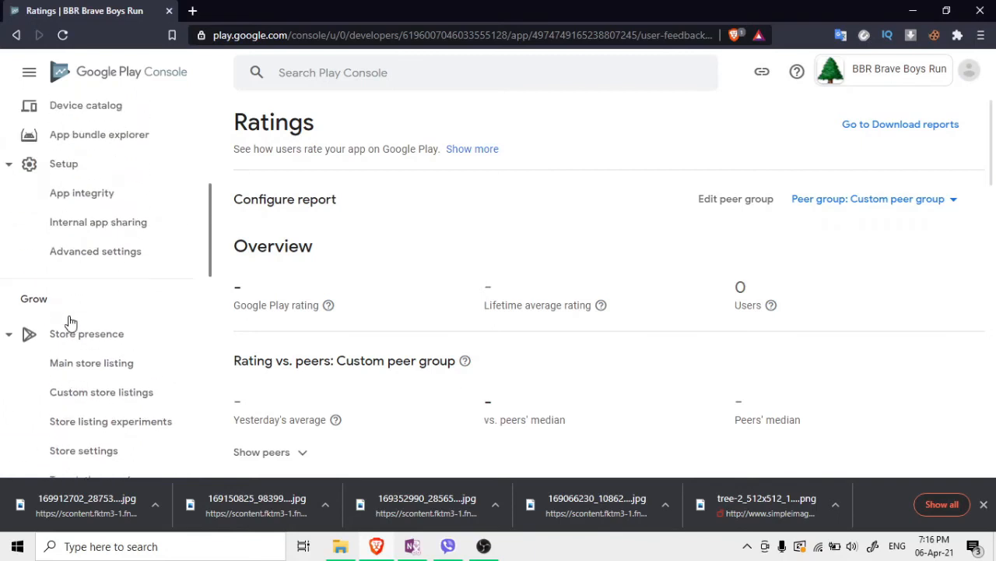
pyautogui.scroll(2, 70, 321)
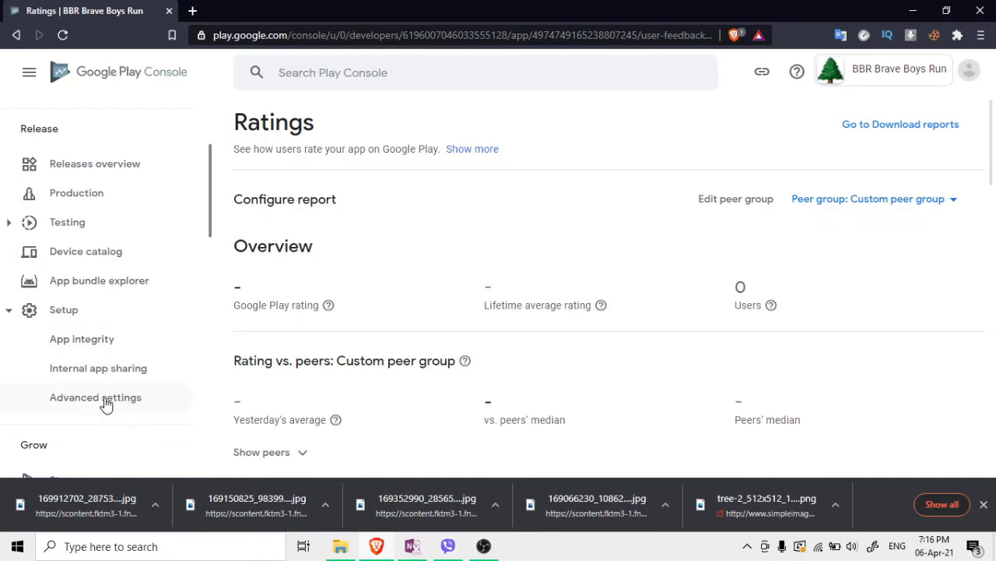
pyautogui.scroll(2, 72, 195)
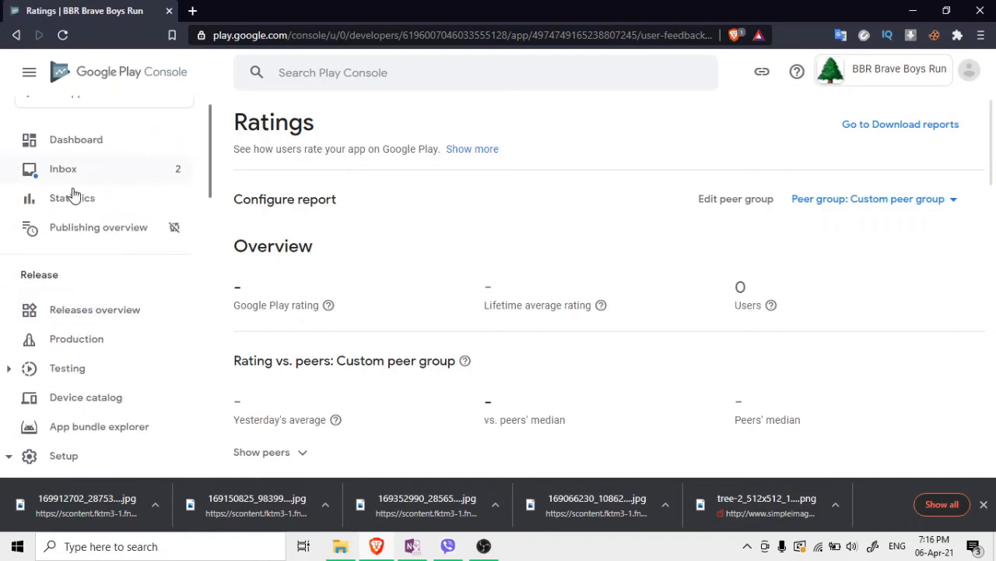
pyautogui.scroll(1, 66, 269)
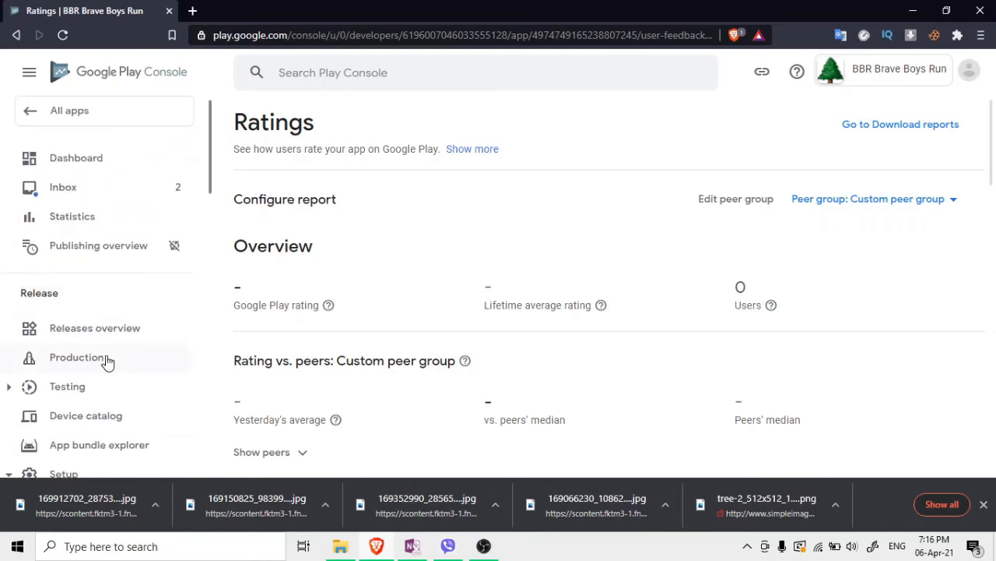
pyautogui.click(51, 259)
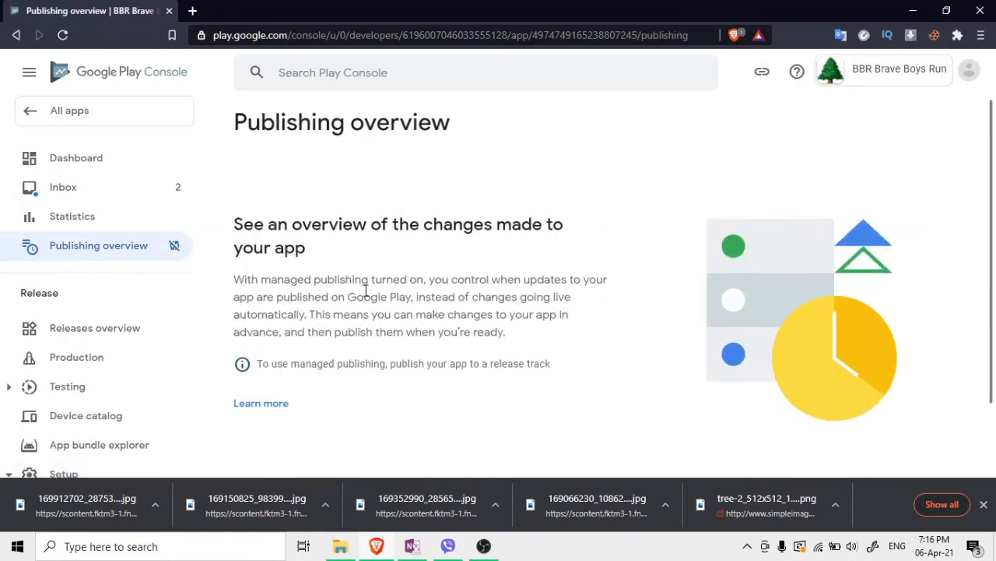
# Read the managed publishing help in a new tab, then return and open the Production track
pyautogui.scroll(-1, 368, 292)
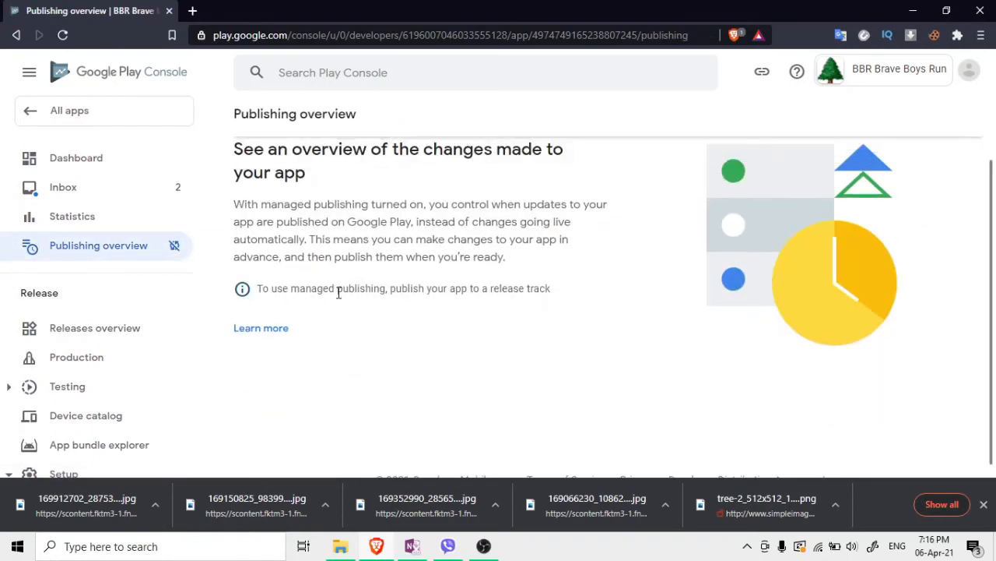
pyautogui.moveTo(264, 293); pyautogui.dragTo(534, 289)
pyautogui.click(540, 291)
pyautogui.scroll(1, 398, 294)
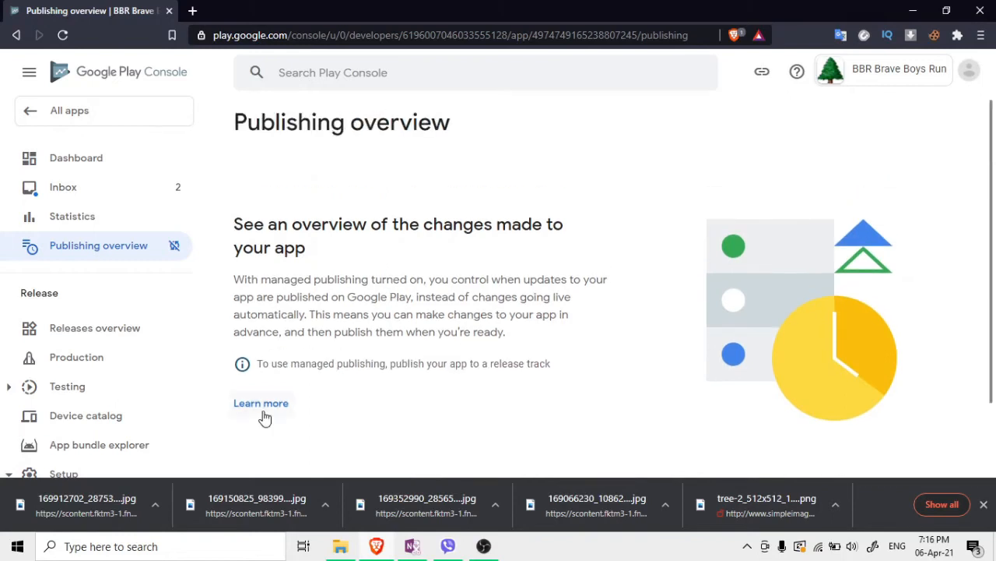
pyautogui.click(261, 404)
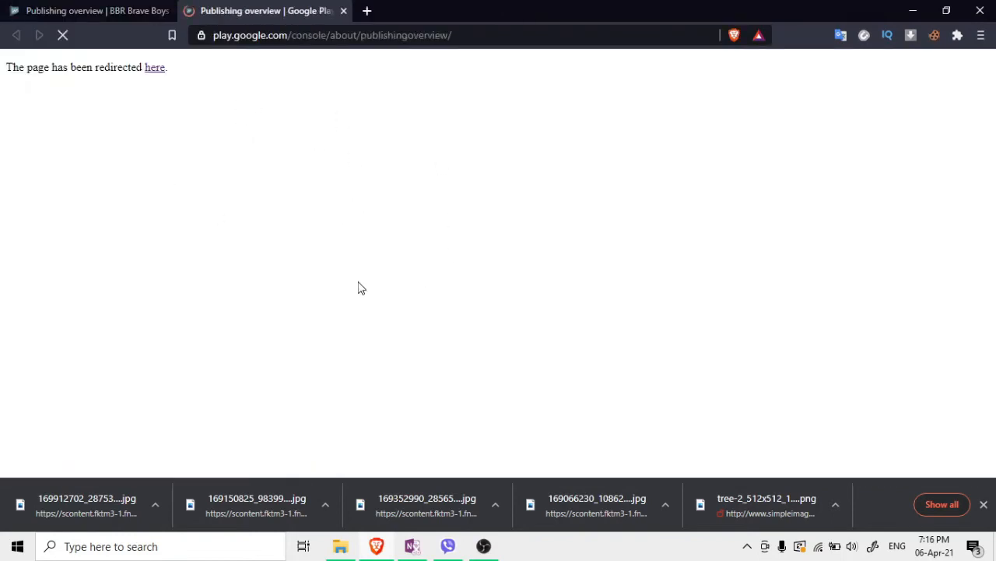
pyautogui.scroll(-15, 448, 319)
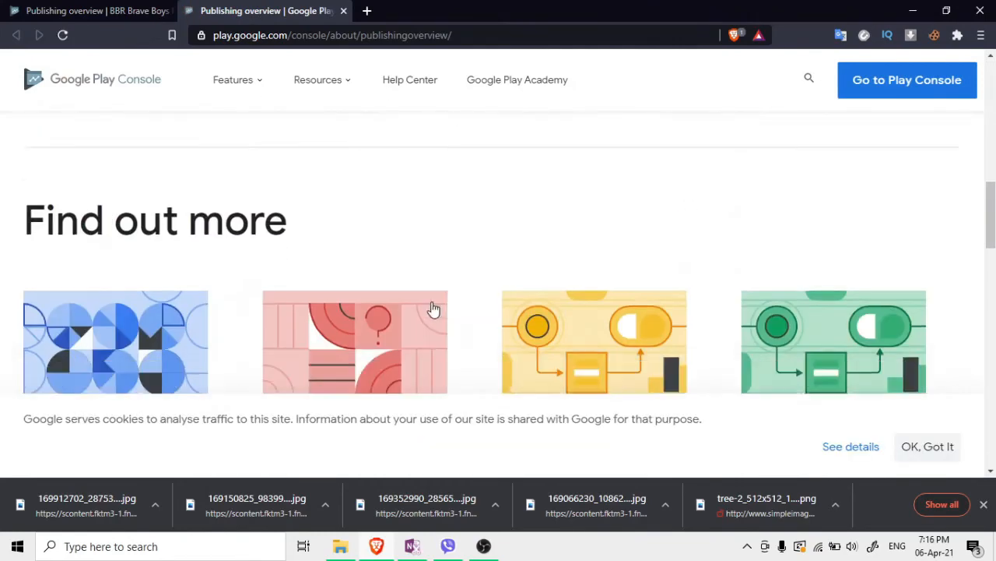
pyautogui.scroll(-3, 62, 134)
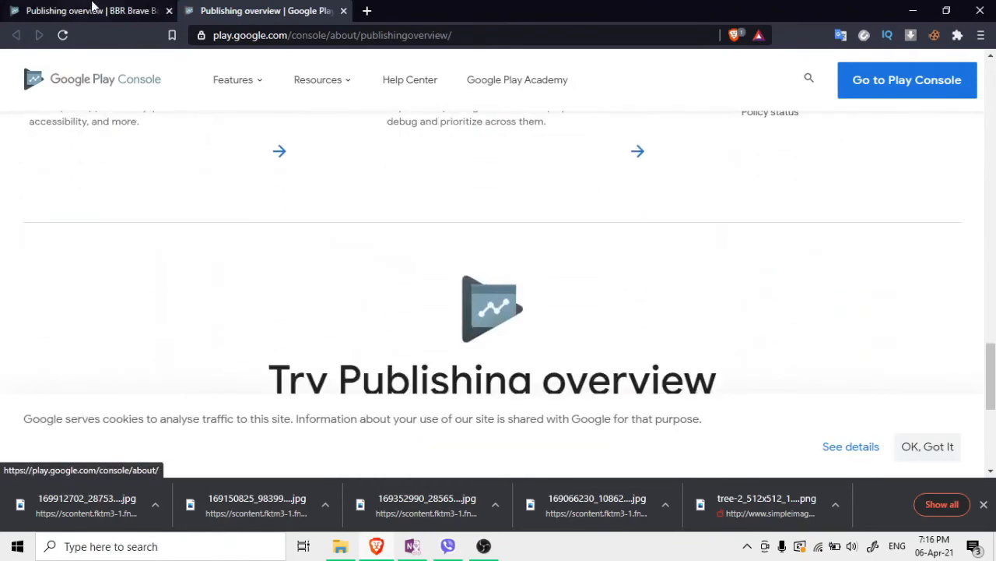
pyautogui.click(94, 10)
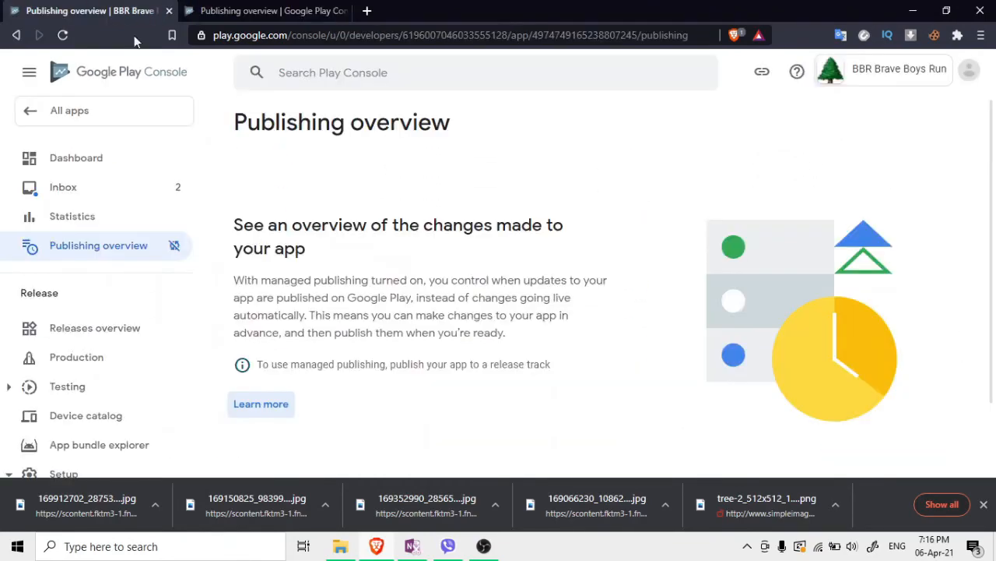
pyautogui.click(84, 354)
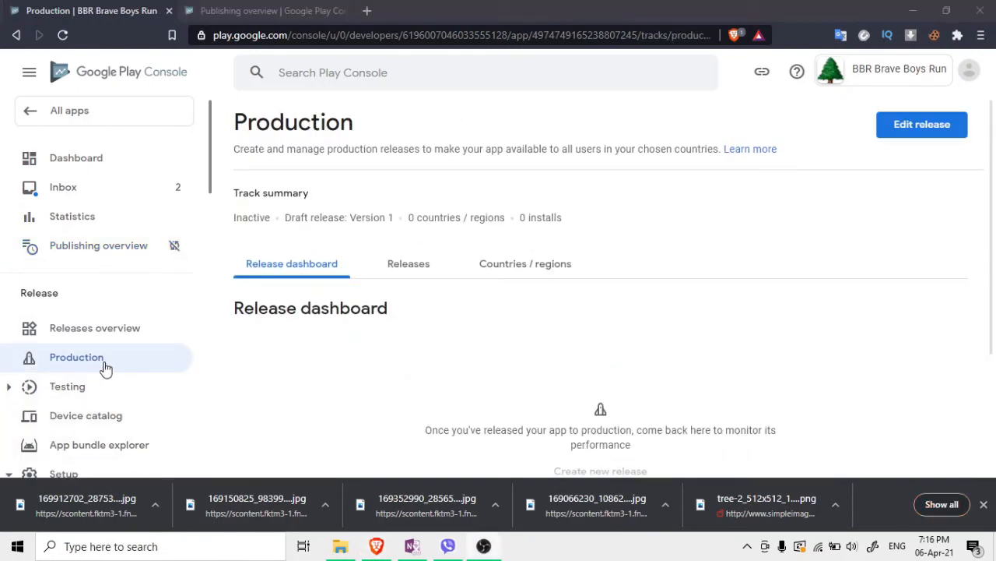
# Add all 176 countries / regions to Production, giving 177 including Rest of World
pyautogui.click(395, 262)
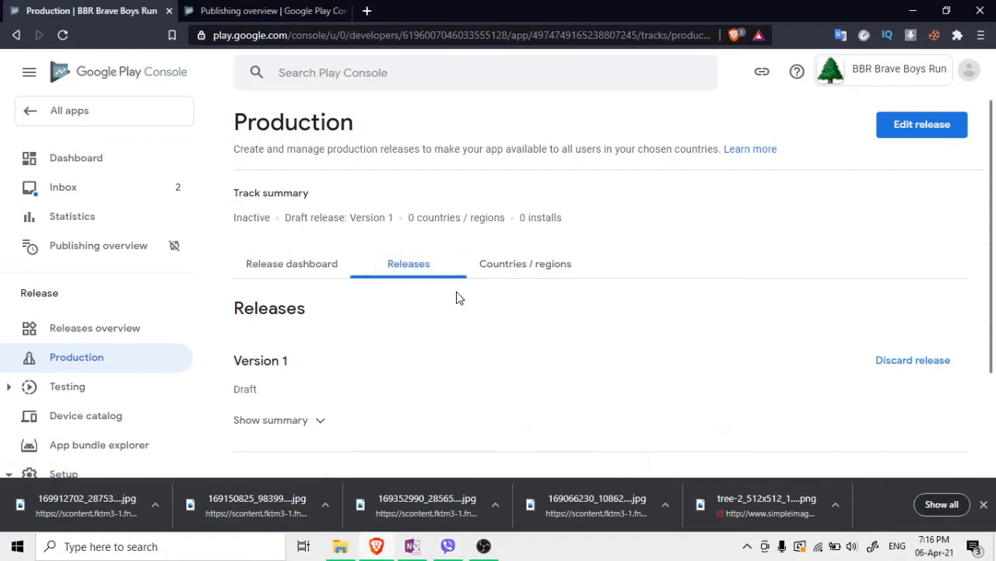
pyautogui.scroll(-3, 349, 311)
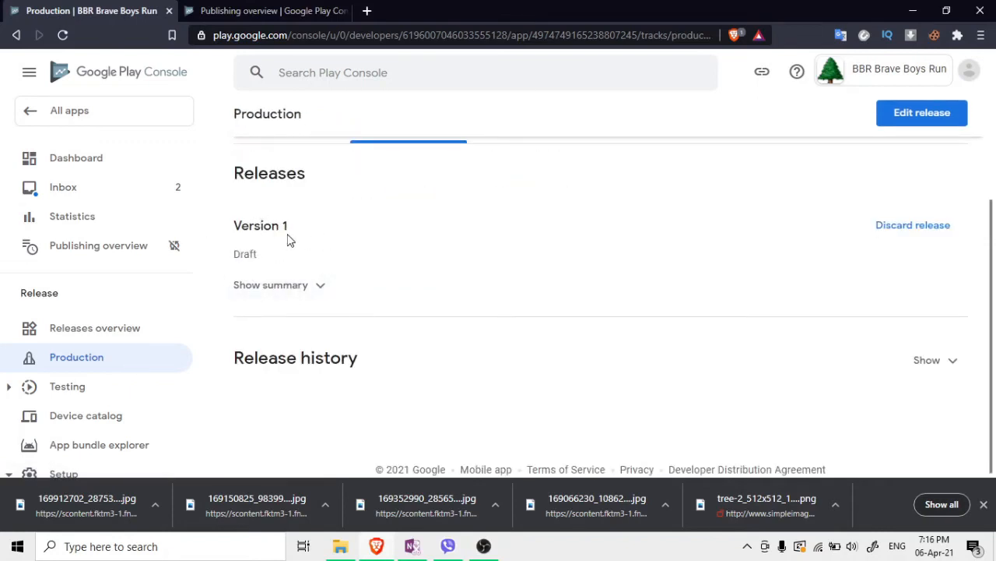
pyautogui.scroll(2, 374, 264)
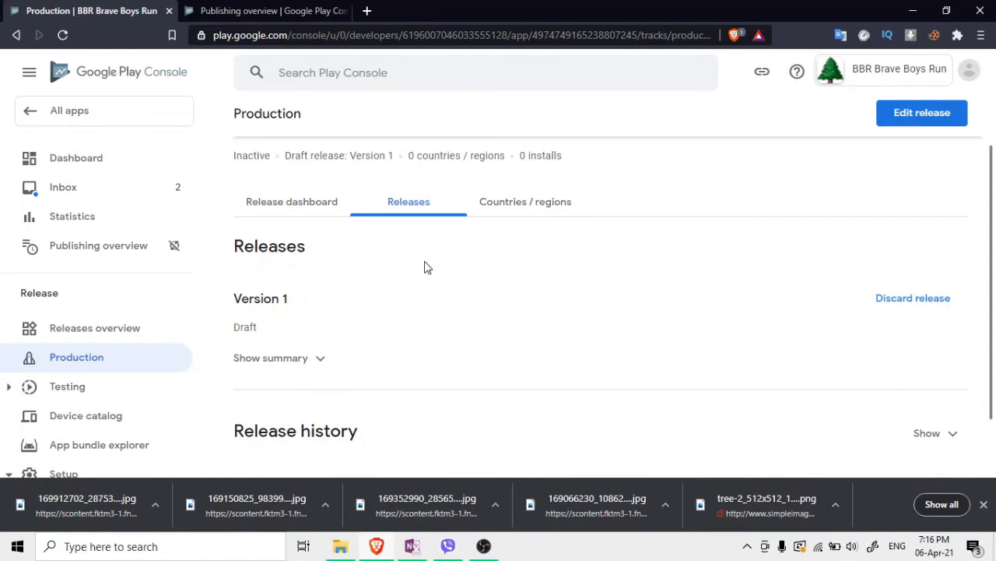
pyautogui.click(509, 214)
pyautogui.scroll(-1, 525, 300)
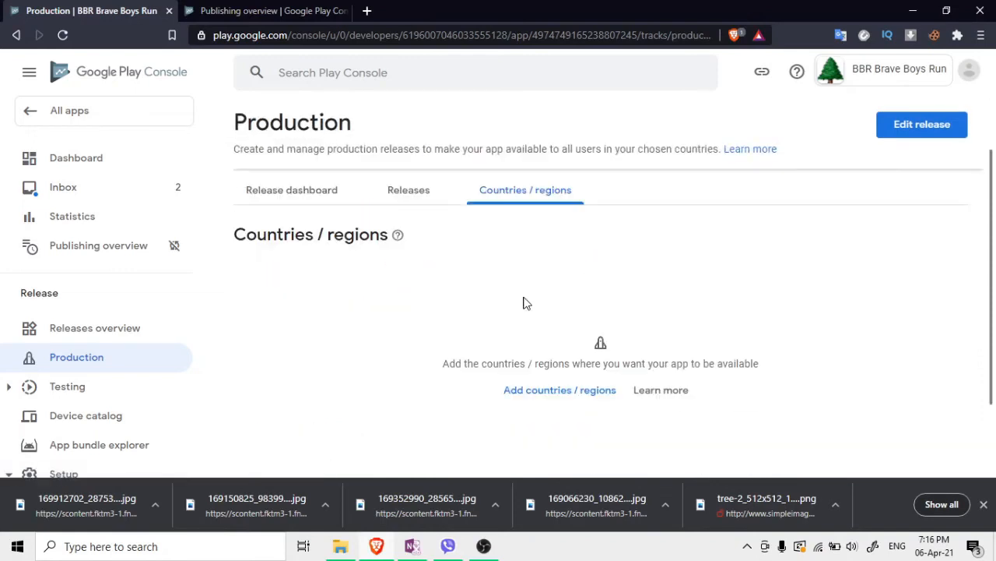
pyautogui.click(555, 392)
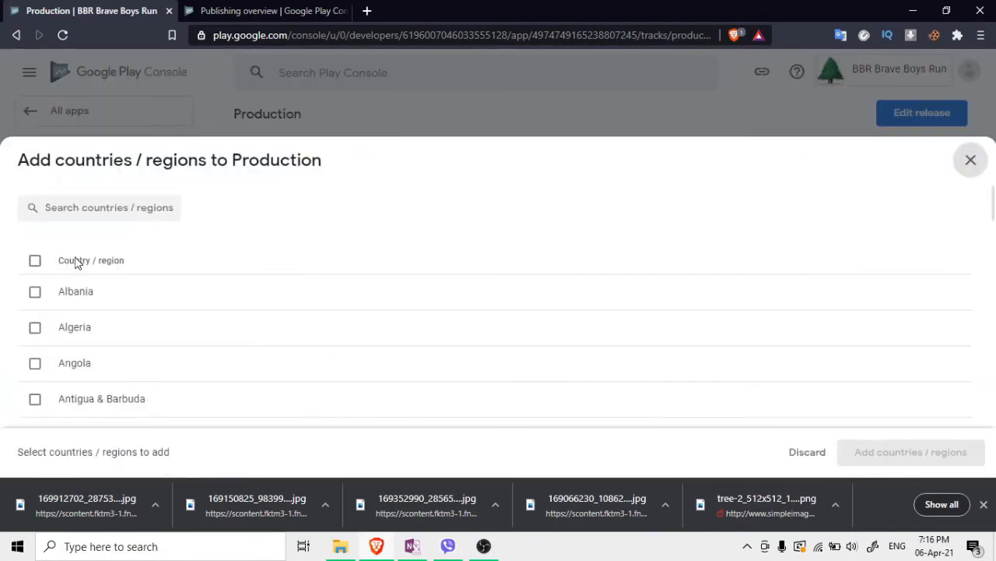
pyautogui.click(35, 262)
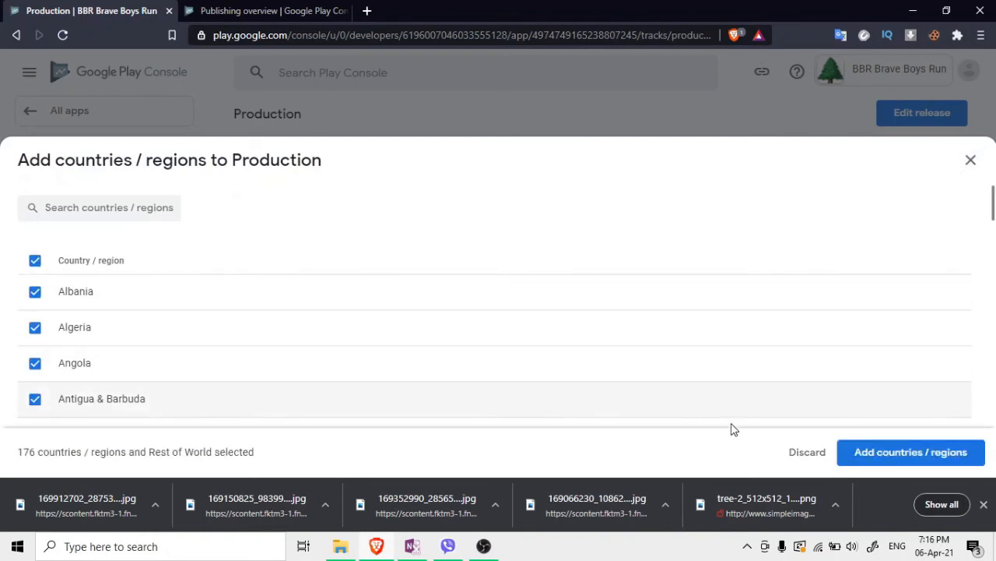
pyautogui.click(856, 460)
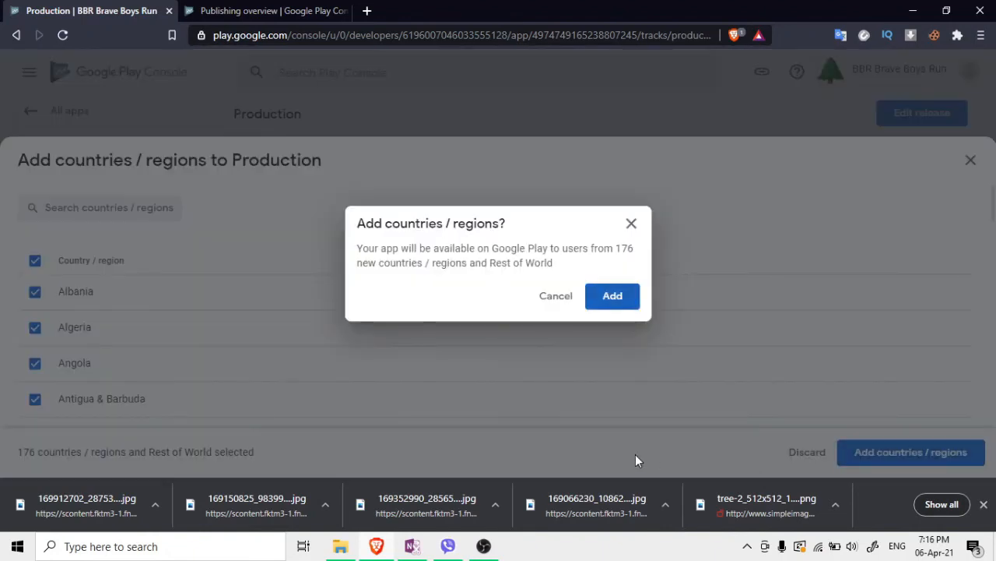
pyautogui.click(612, 298)
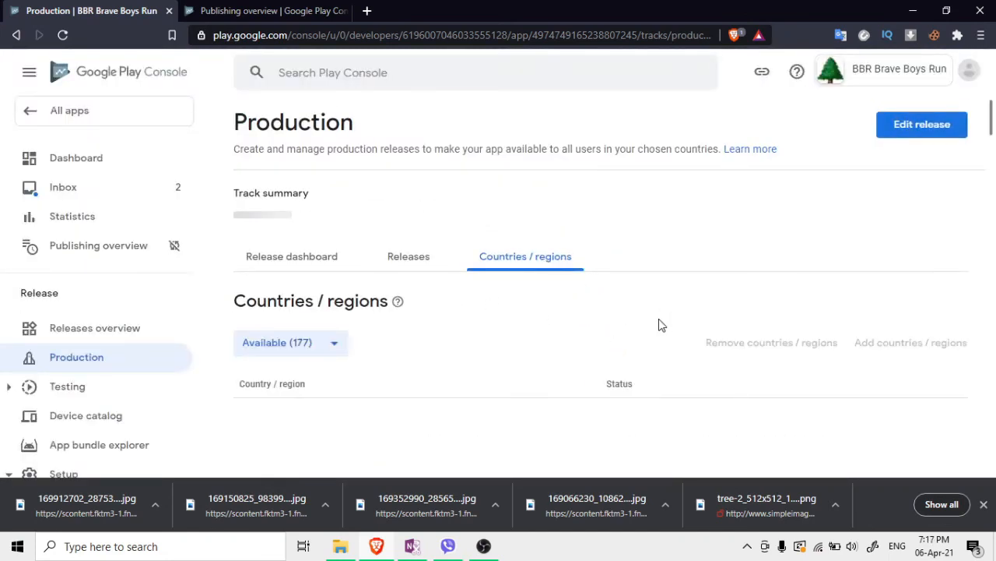
# Look through the Production countries list, then go back to the Releases list
pyautogui.scroll(-20, 659, 325)
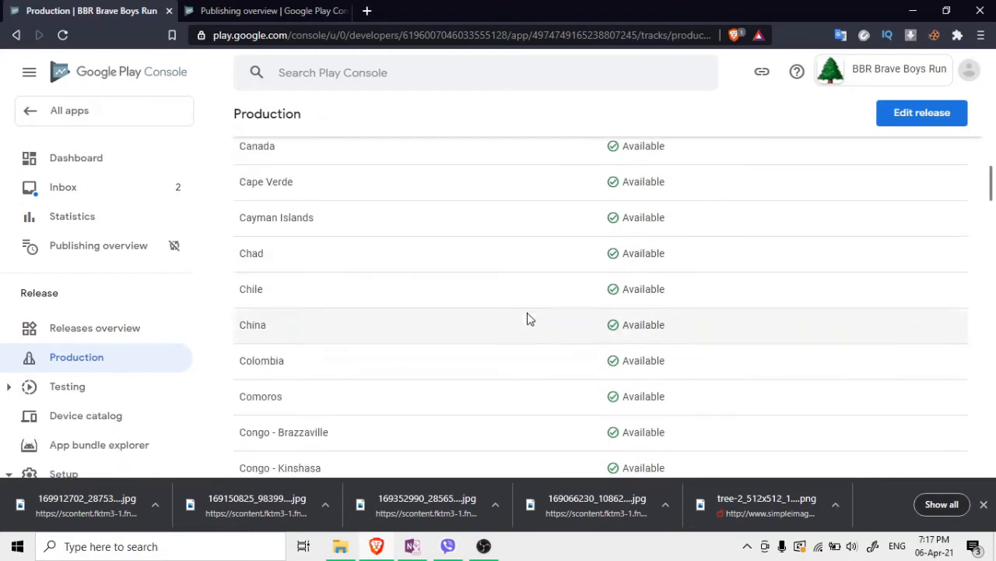
pyautogui.scroll(-20, 527, 318)
pyautogui.scroll(-20, 530, 312)
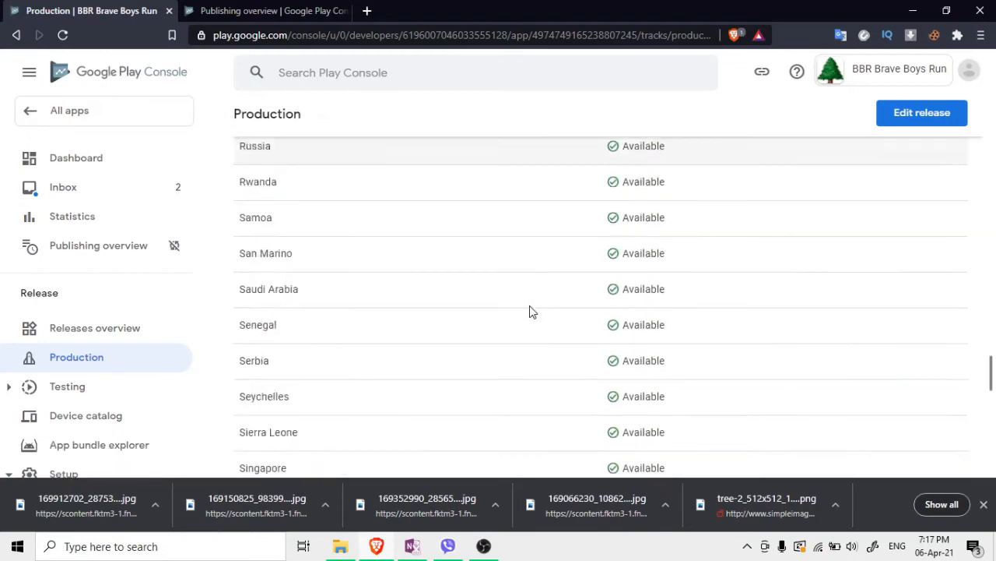
pyautogui.scroll(20, 532, 314)
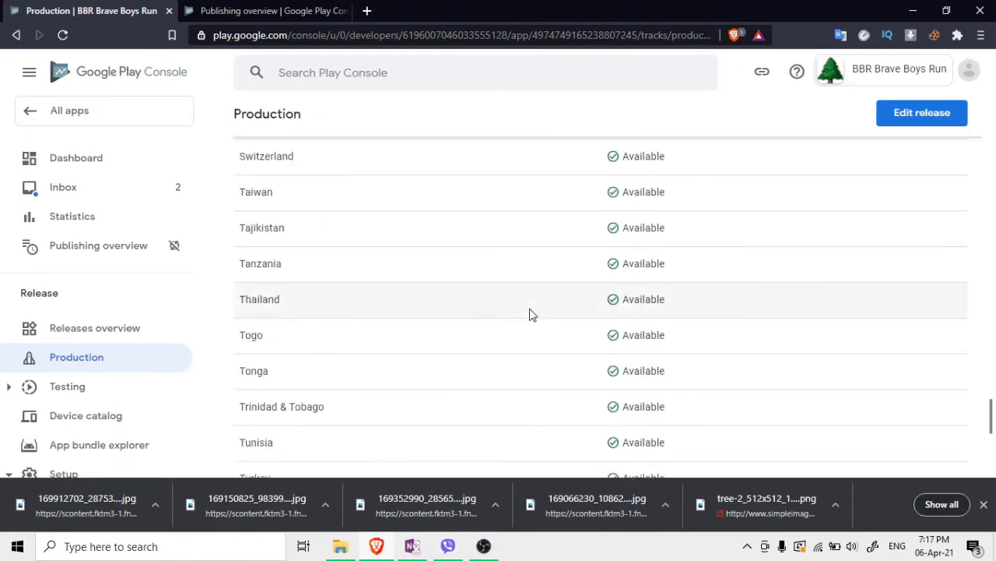
pyautogui.scroll(20, 530, 315)
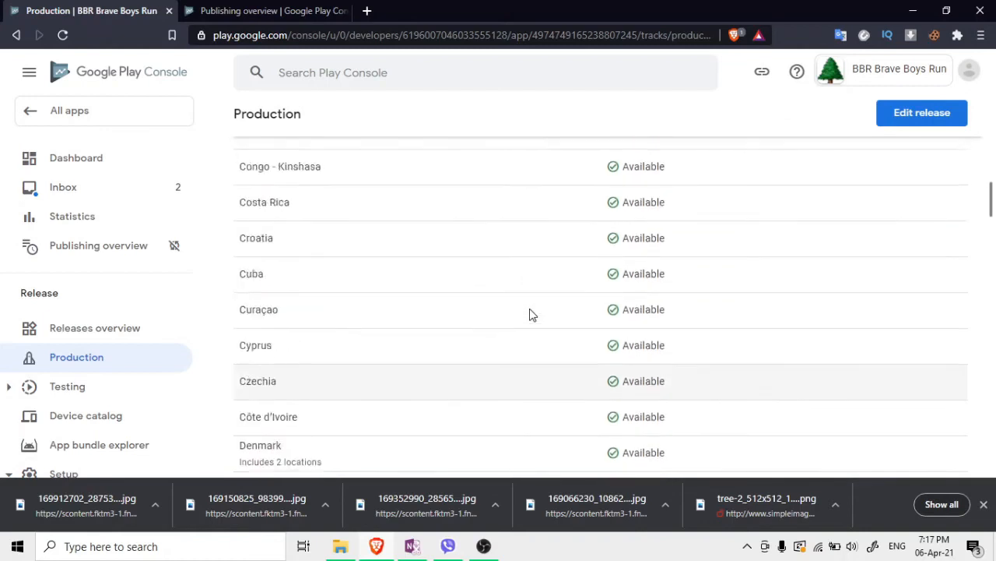
pyautogui.click(428, 269)
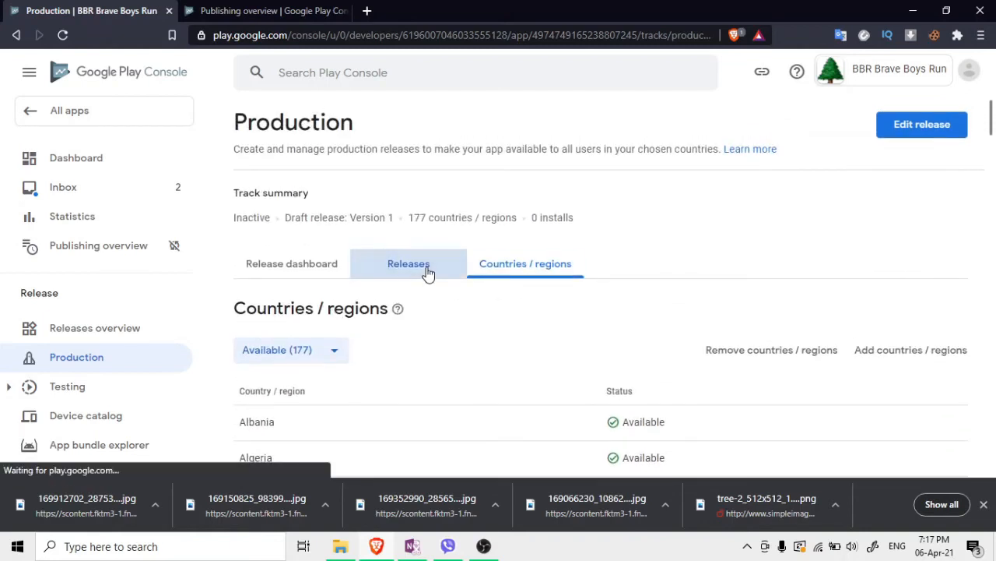
pyautogui.scroll(-2, 478, 334)
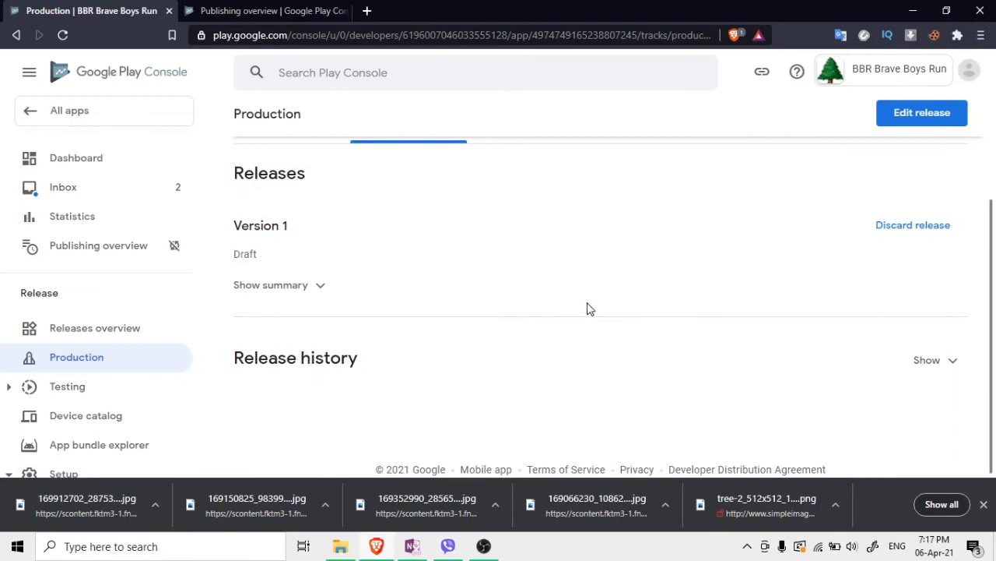
pyautogui.scroll(1, 589, 307)
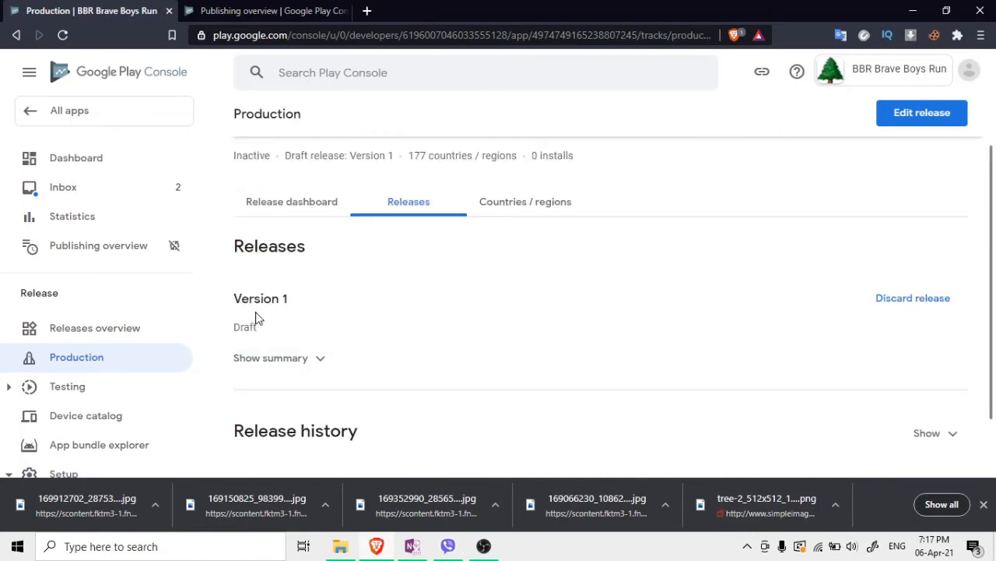
# Expand the Version 1 draft summary (version code 1, 10,793 devices) and edit the release
pyautogui.click(280, 360)
pyautogui.scroll(-1, 382, 378)
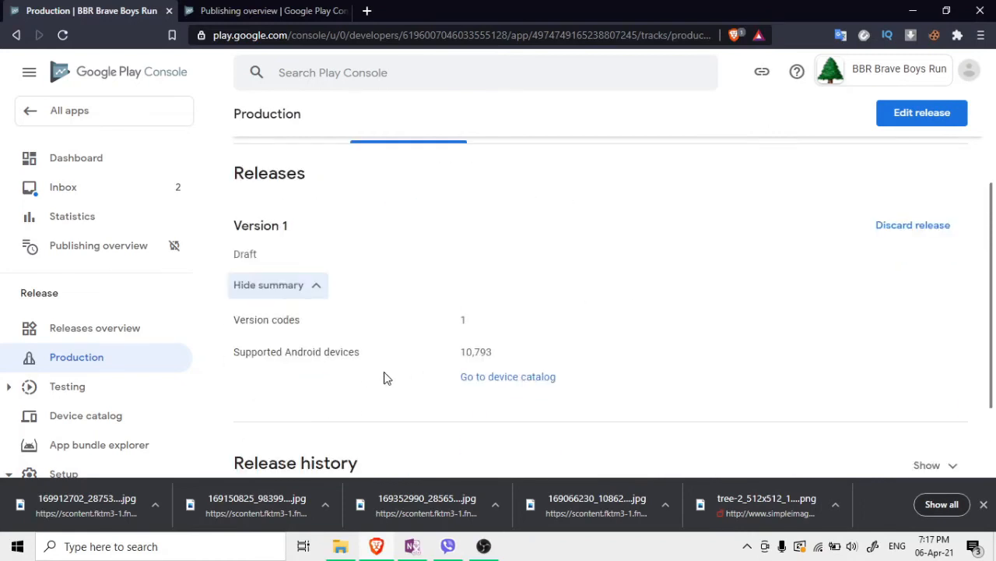
pyautogui.click(483, 546)
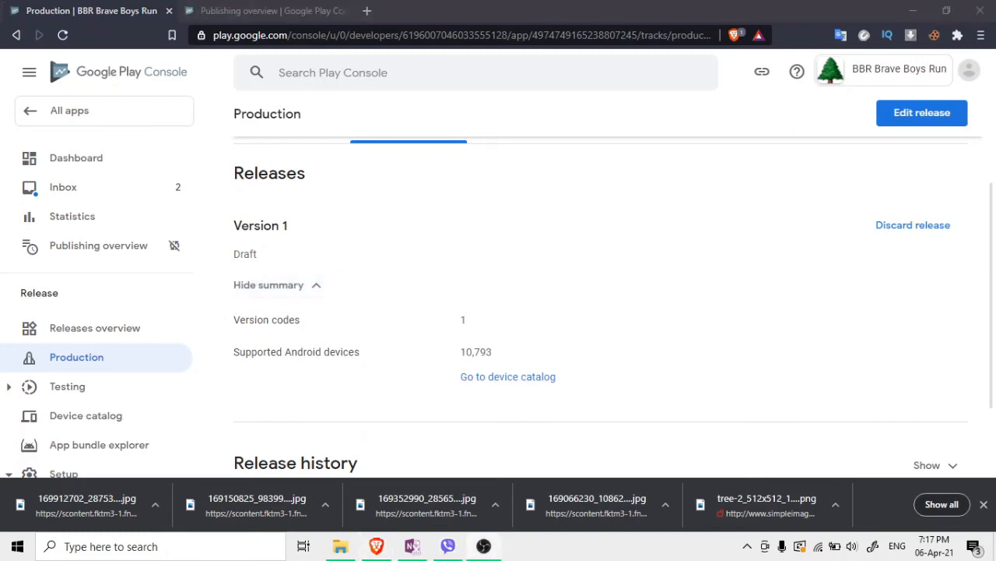
pyautogui.click(919, 124)
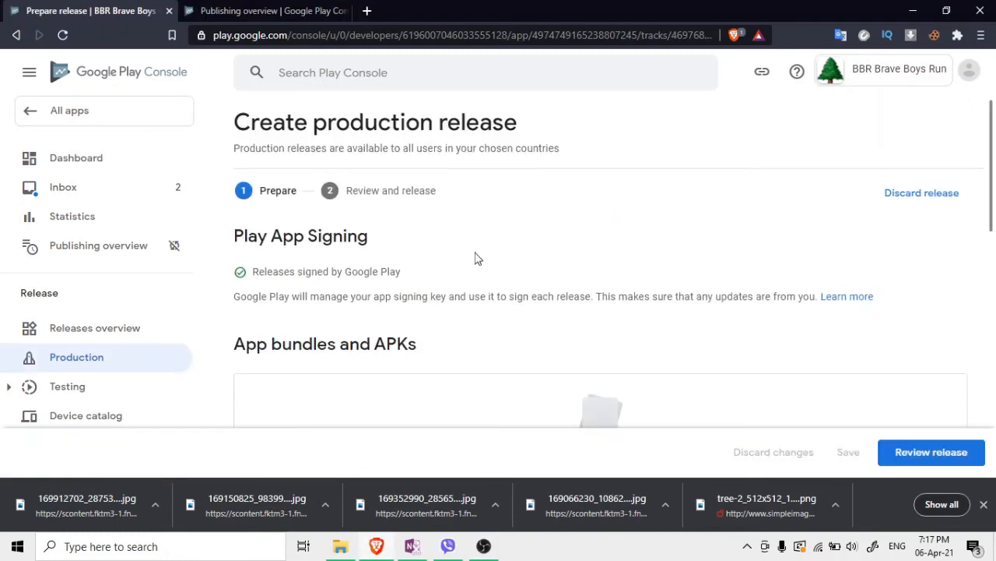
# Review the production release and expand its error requiring the Dashboard setup steps
pyautogui.scroll(-5, 574, 288)
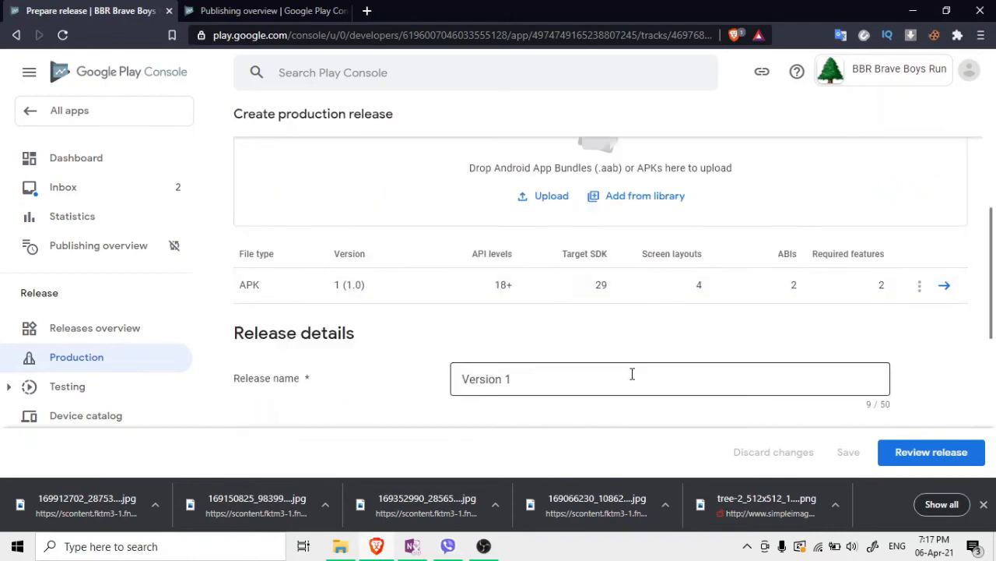
pyautogui.scroll(-4, 677, 389)
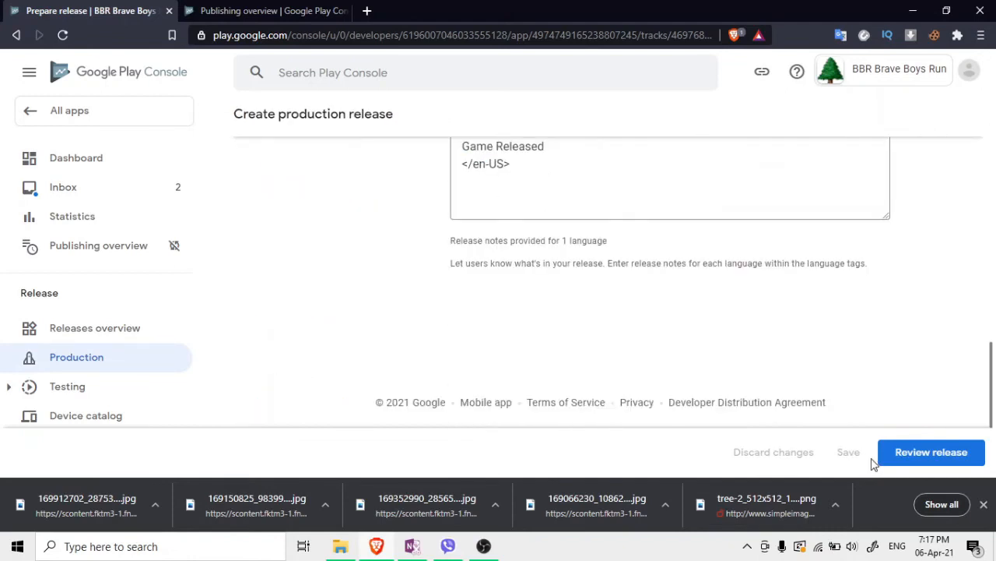
pyautogui.click(896, 454)
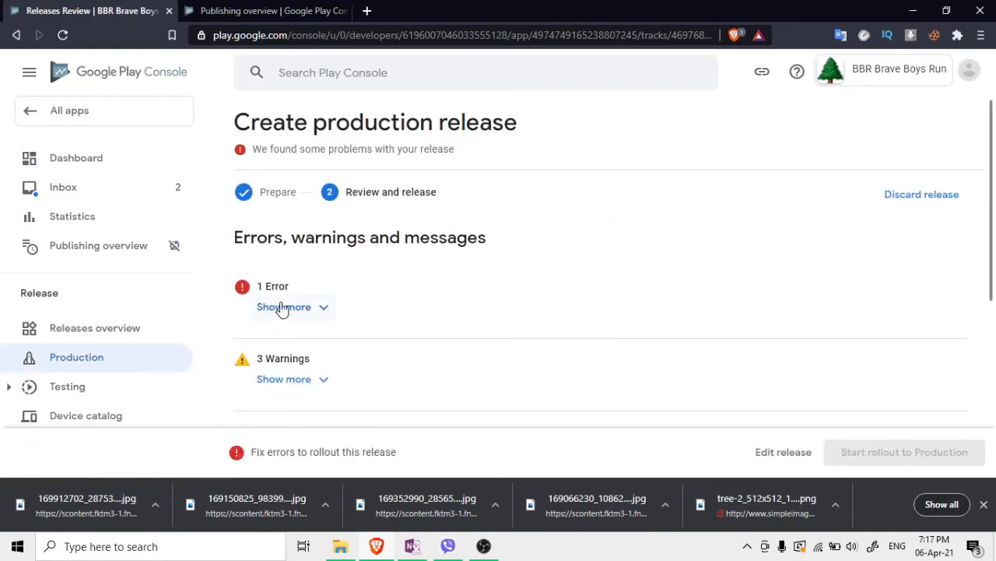
pyautogui.click(282, 307)
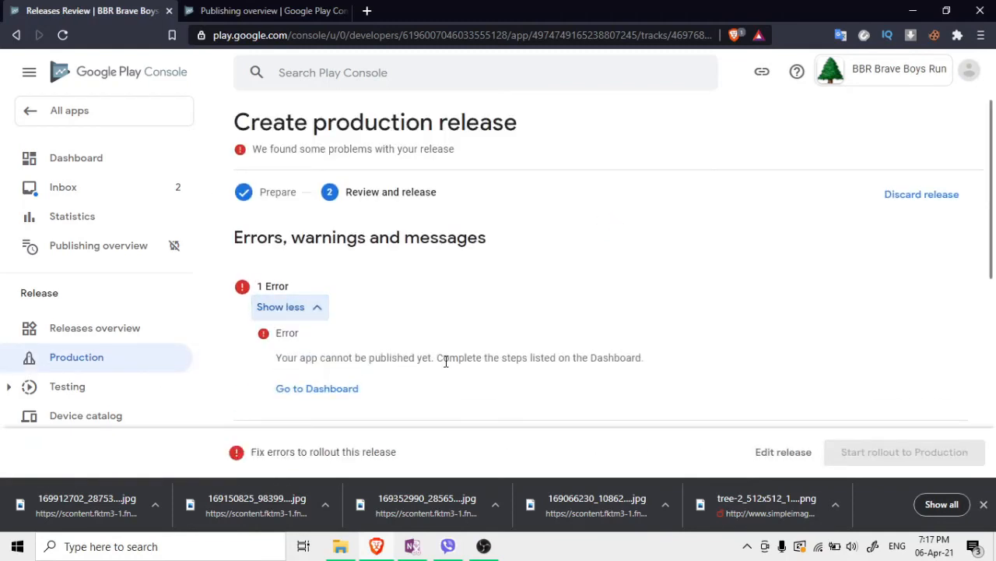
pyautogui.click(324, 386)
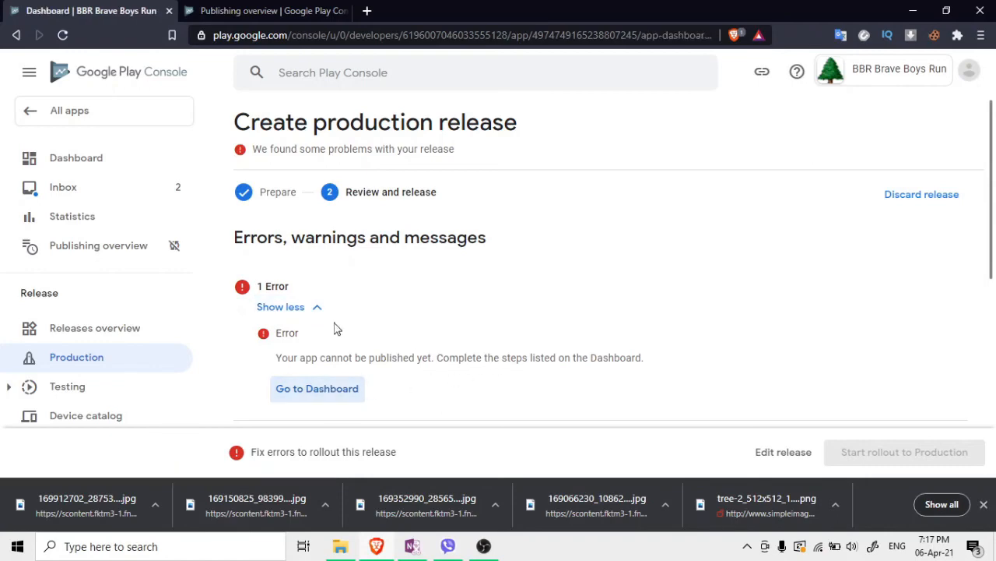
# Scroll through the Dashboard's list of remaining app setup tasks
pyautogui.scroll(-3, 452, 316)
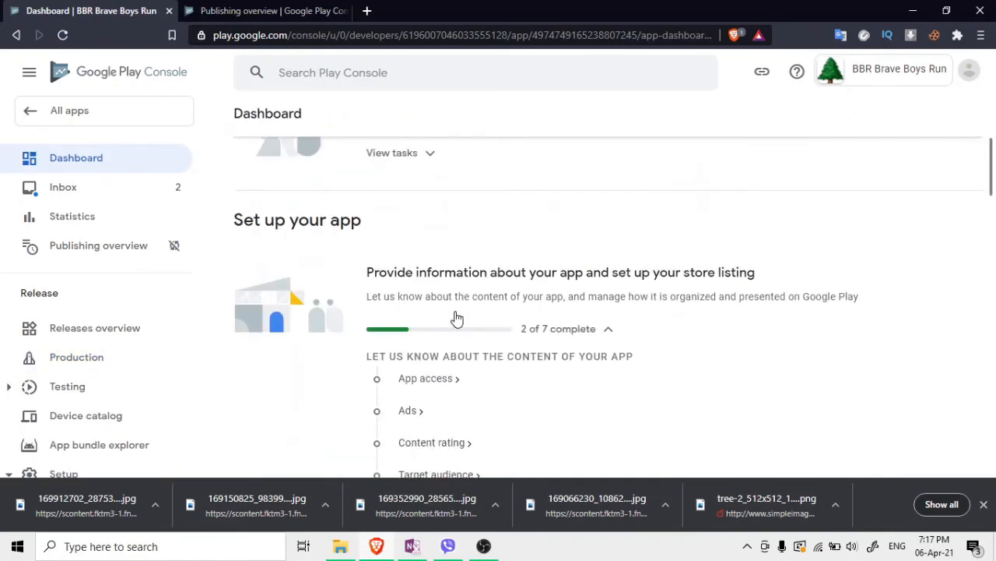
pyautogui.scroll(-1, 457, 319)
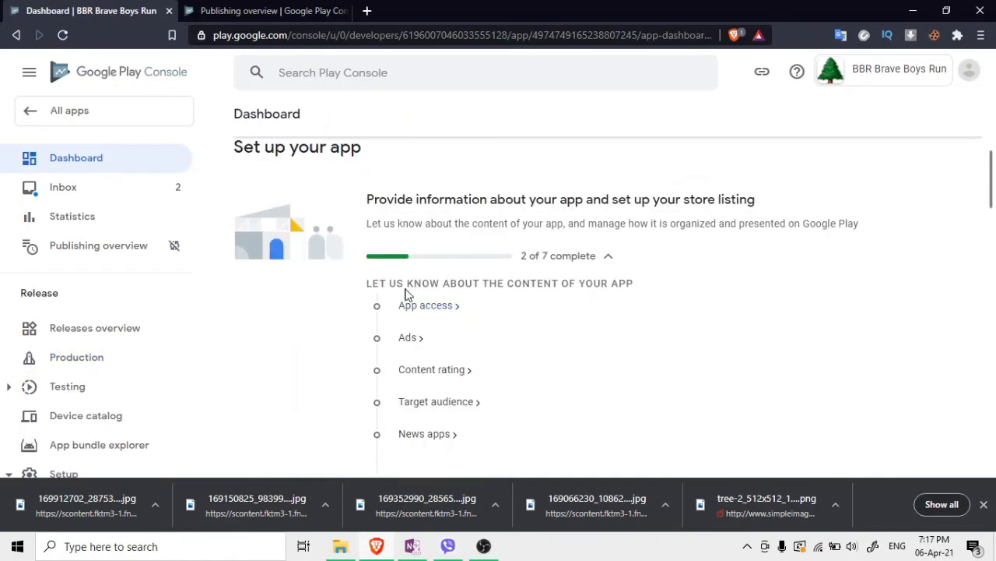
pyautogui.scroll(1, 327, 279)
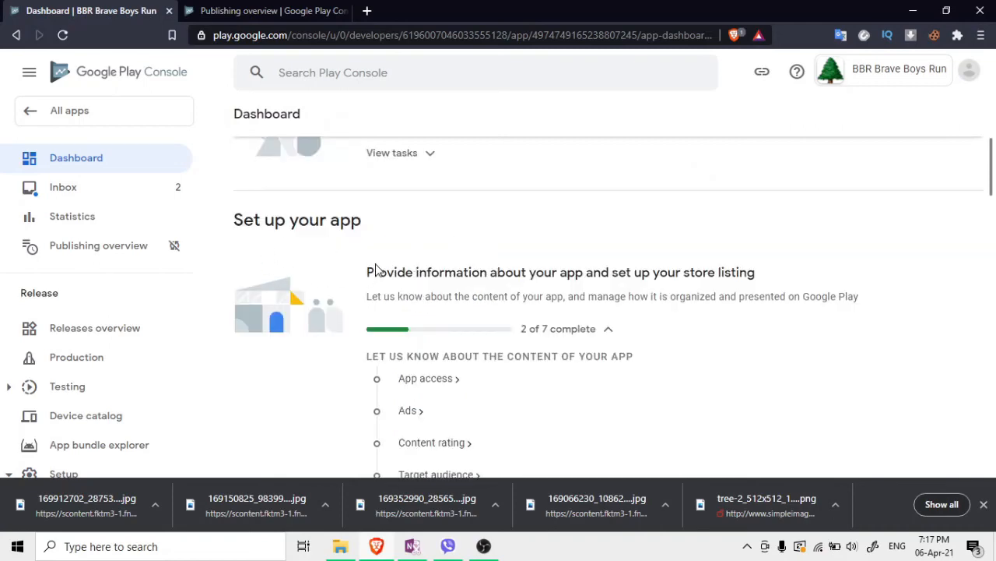
pyautogui.moveTo(376, 268); pyautogui.dragTo(685, 265)
pyautogui.click(761, 274)
pyautogui.scroll(-1, 550, 317)
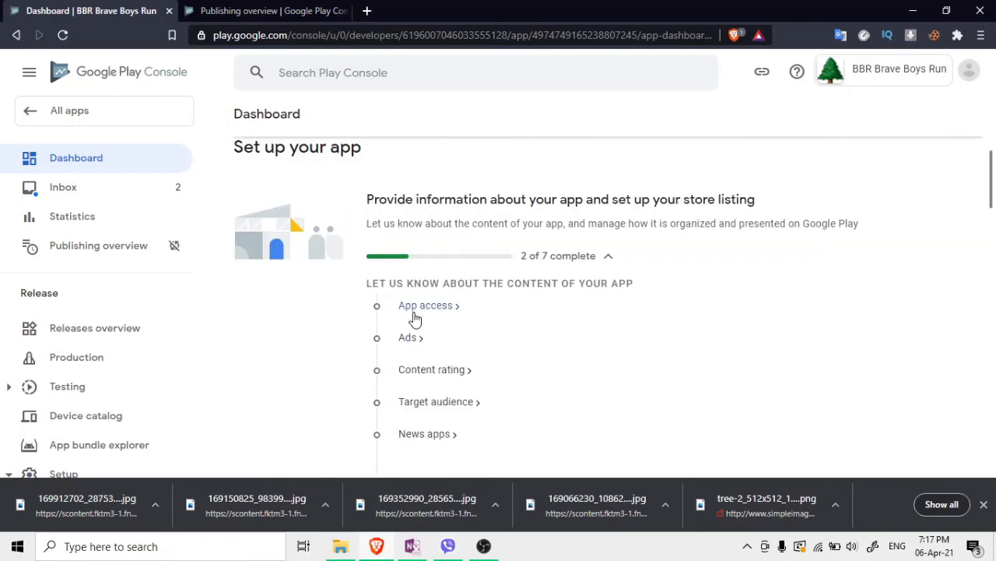
pyautogui.scroll(2, 415, 318)
pyautogui.scroll(-2, 424, 335)
# Save App access as all functionality available without special access, then return to the Dashboard
pyautogui.click(424, 315)
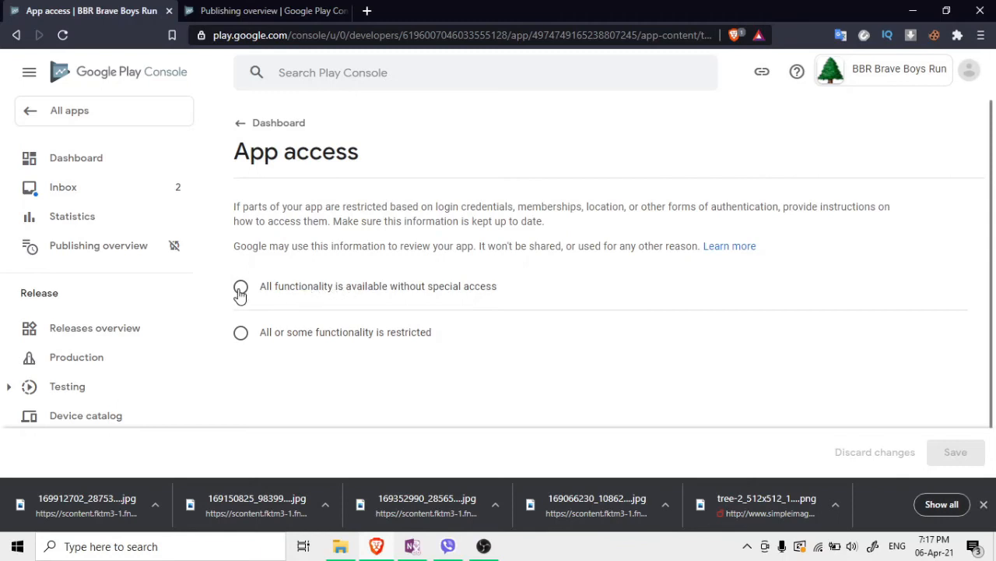
pyautogui.click(240, 288)
pyautogui.click(954, 452)
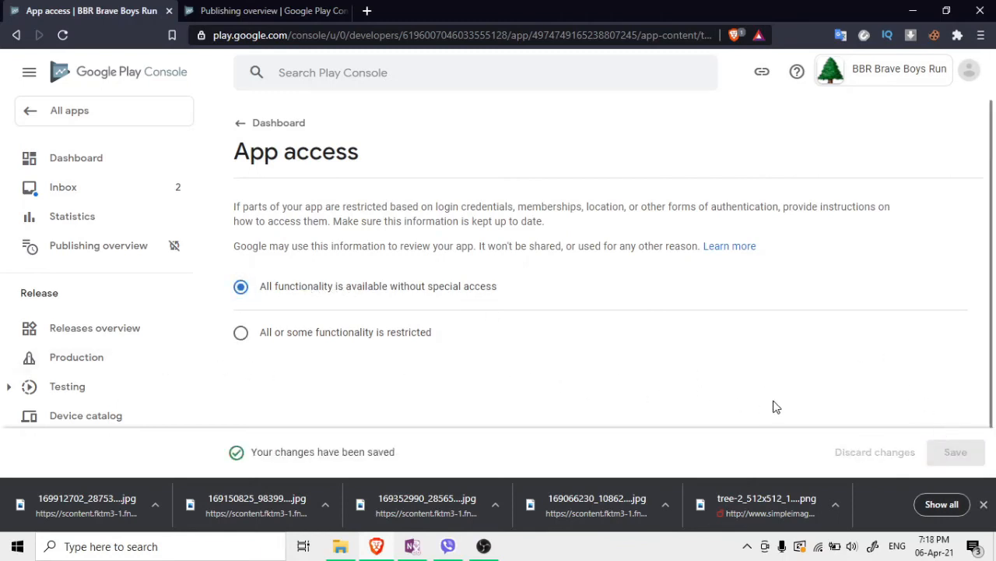
pyautogui.click(239, 124)
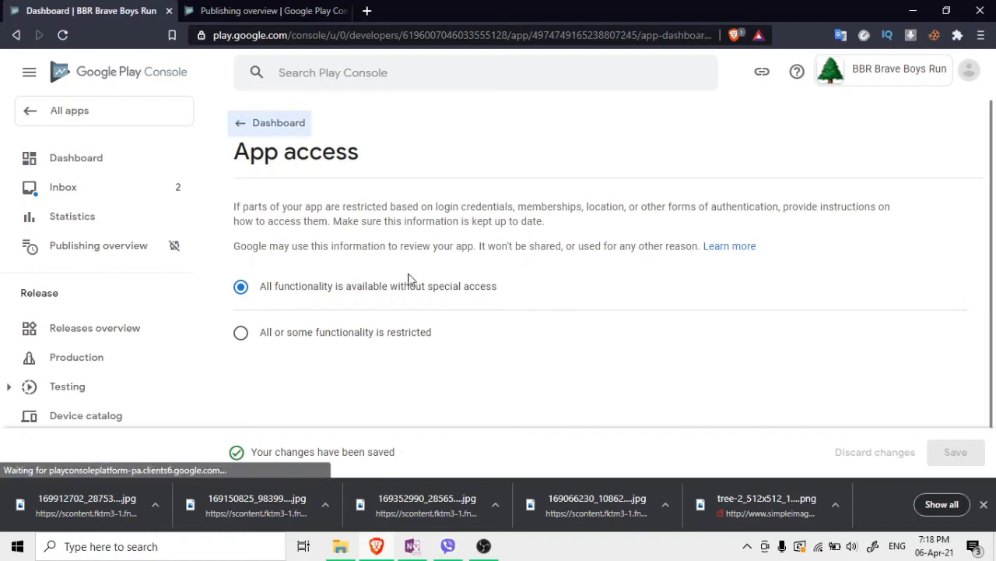
pyautogui.scroll(-8, 456, 272)
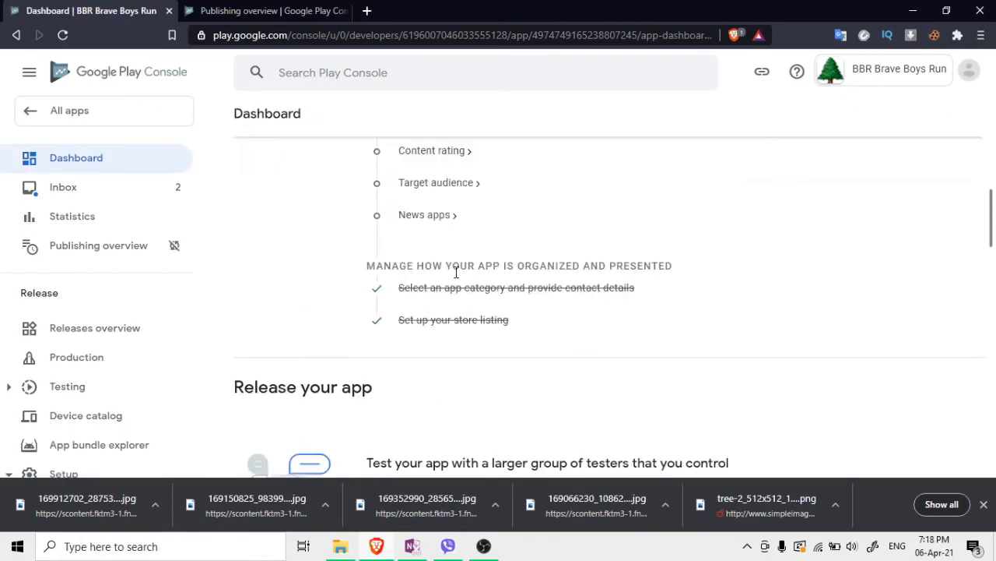
pyautogui.scroll(2, 457, 272)
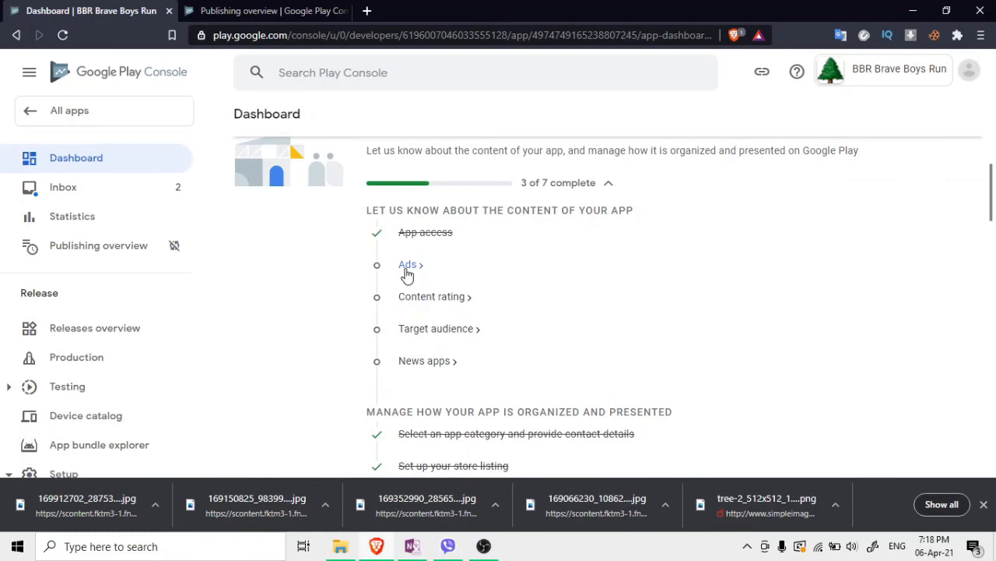
# Save the Ads declaration as 'No, my app does not contain ads'
pyautogui.click(406, 268)
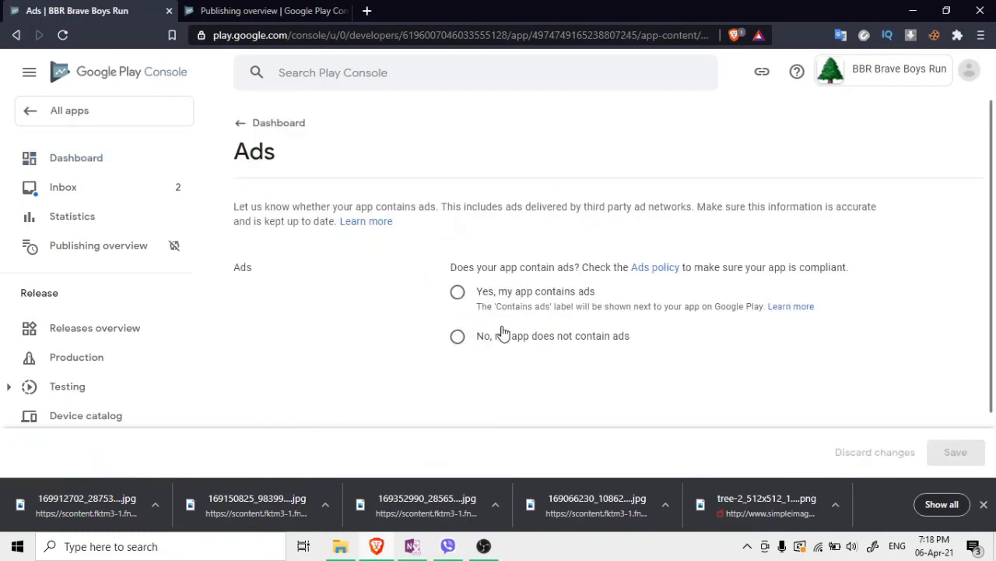
pyautogui.click(471, 344)
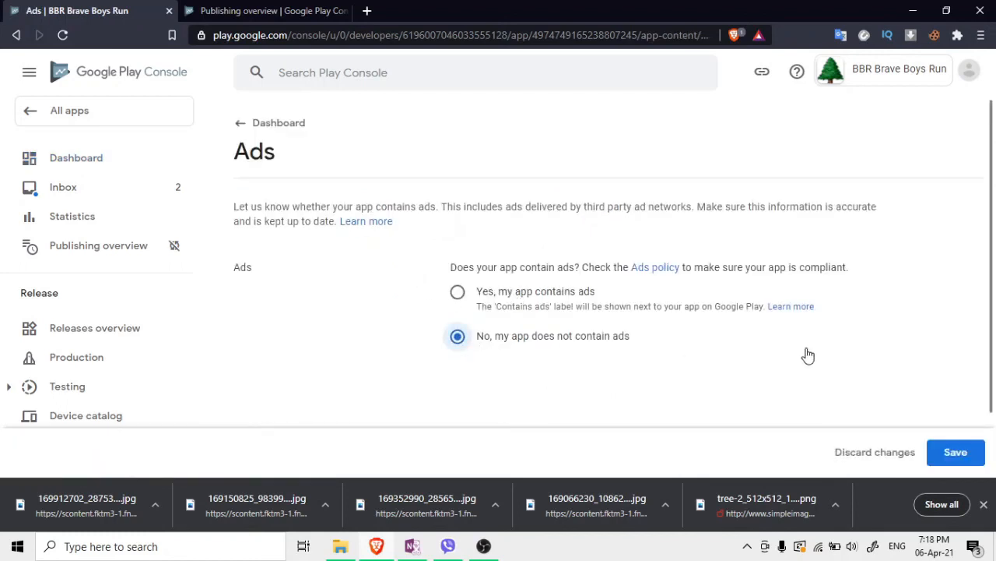
pyautogui.click(951, 454)
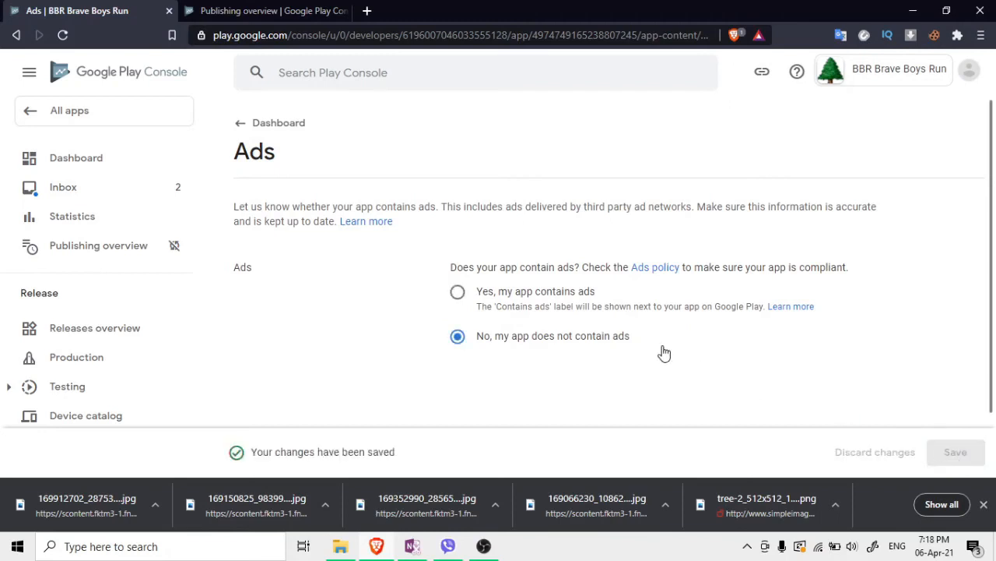
pyautogui.click(240, 126)
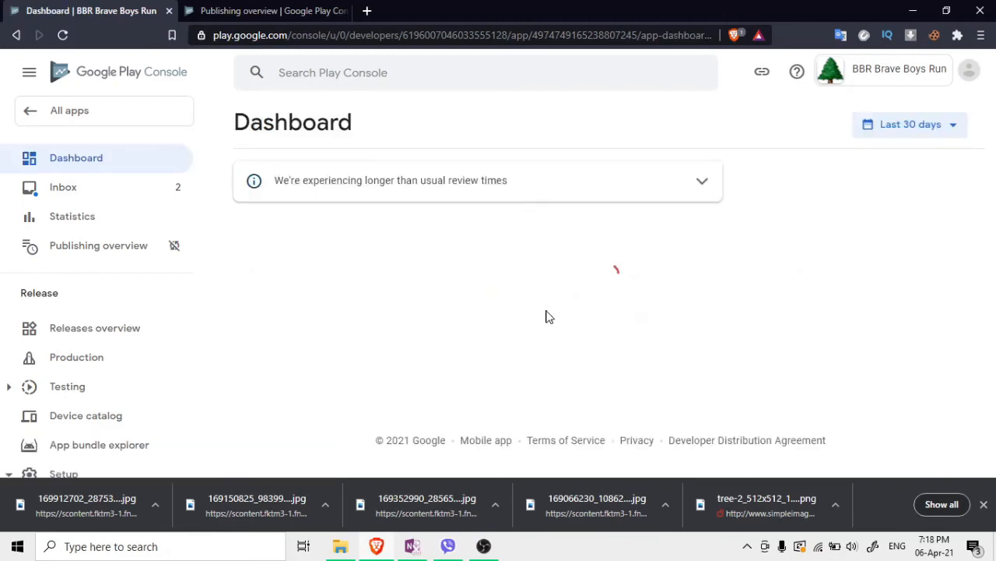
# Open the Content rating task from the Dashboard
pyautogui.scroll(-4, 506, 316)
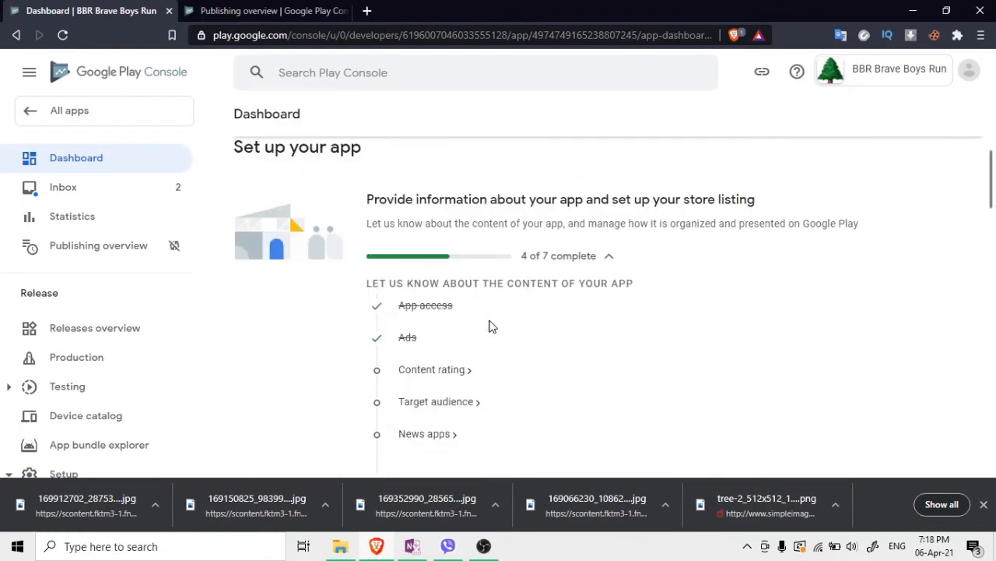
pyautogui.scroll(-1, 440, 342)
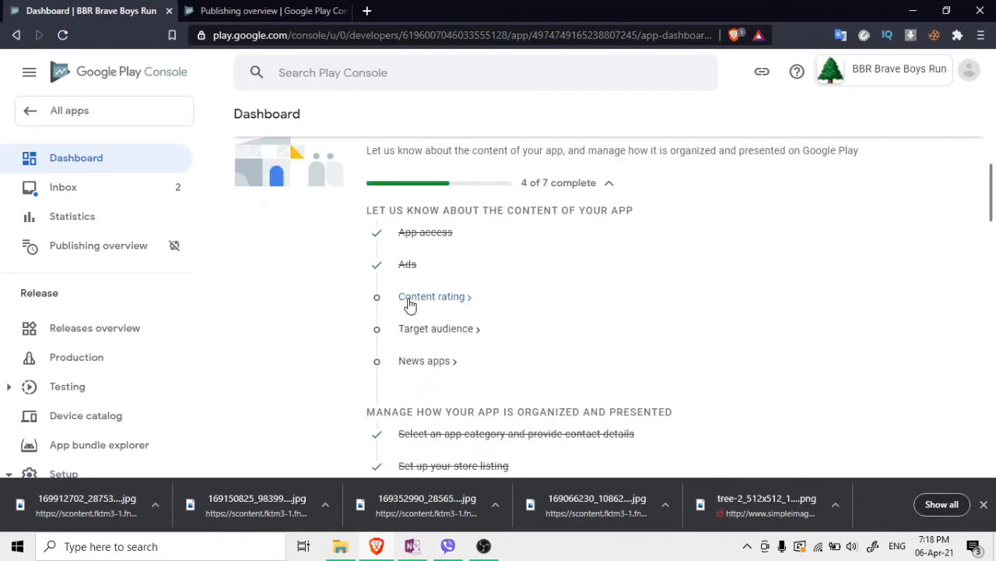
pyautogui.click(411, 302)
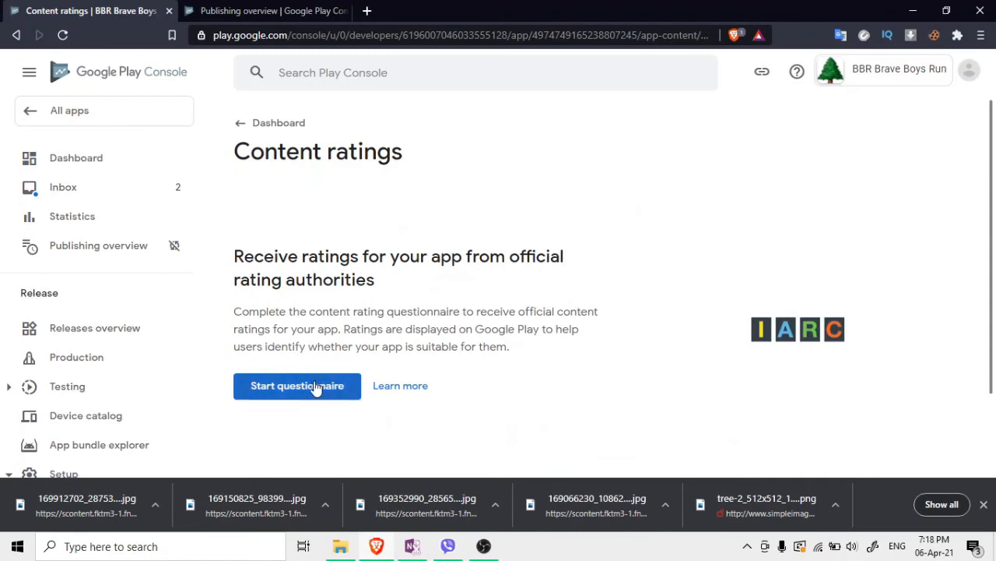
# Start the questionnaire, enter the contact email address, choose the Game category and continue
pyautogui.click(316, 387)
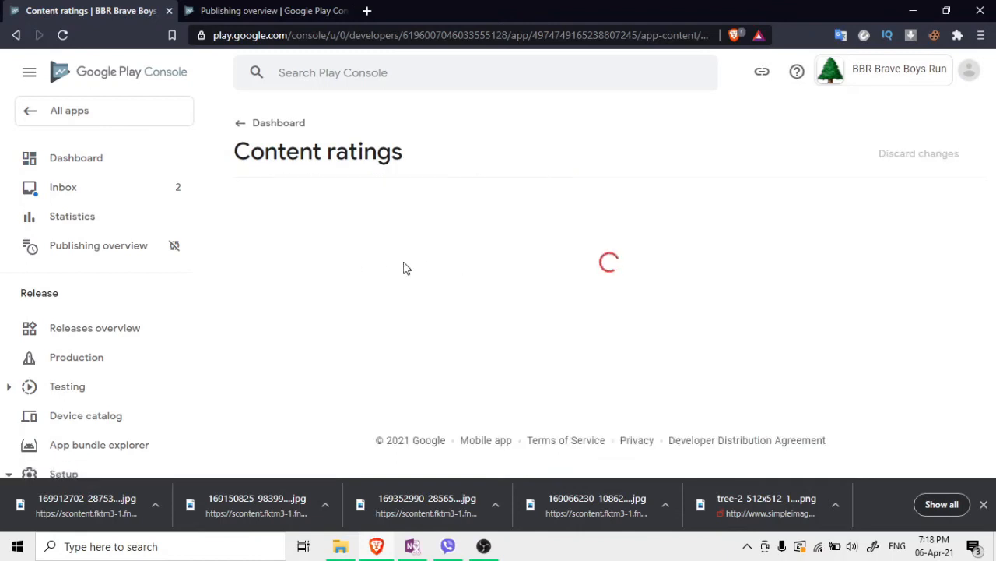
pyautogui.click(464, 293)
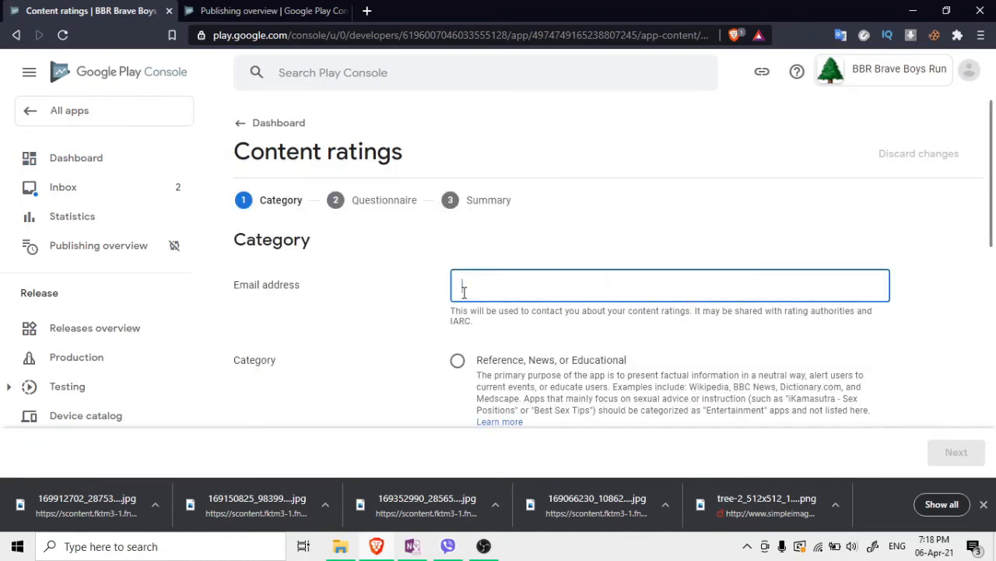
pyautogui.scroll(-1, 435, 266)
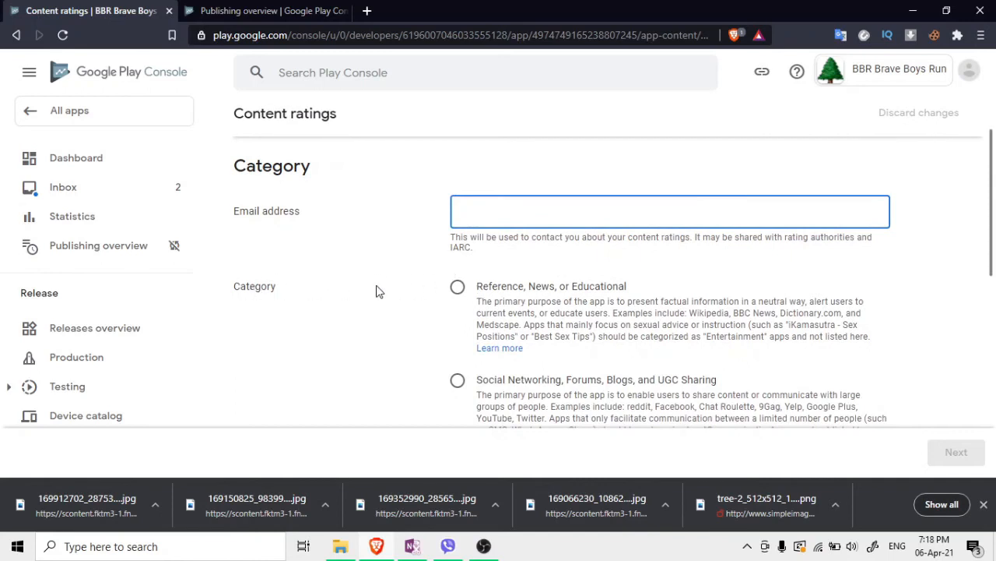
pyautogui.scroll(-2, 423, 307)
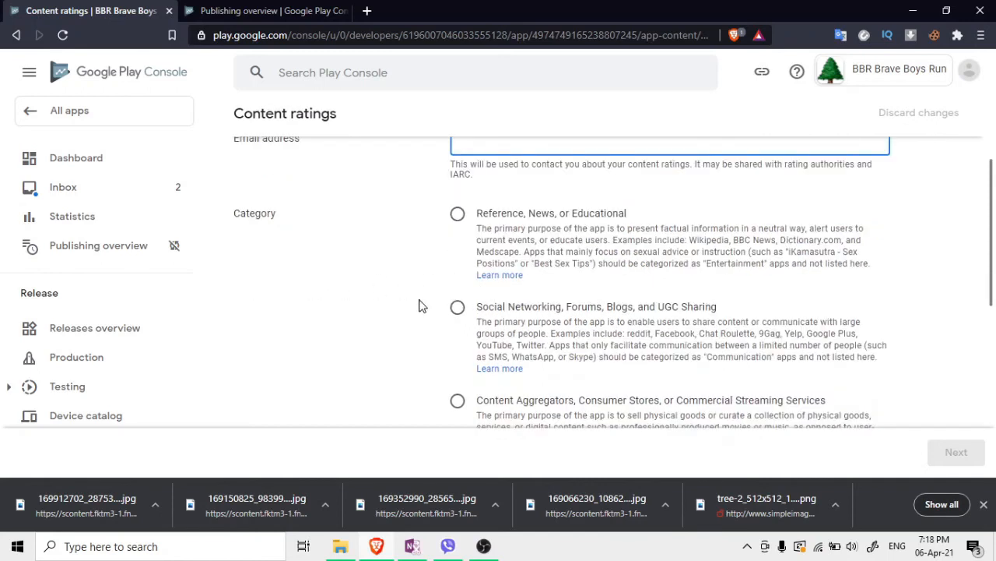
pyautogui.scroll(-1, 462, 334)
pyautogui.click(459, 333)
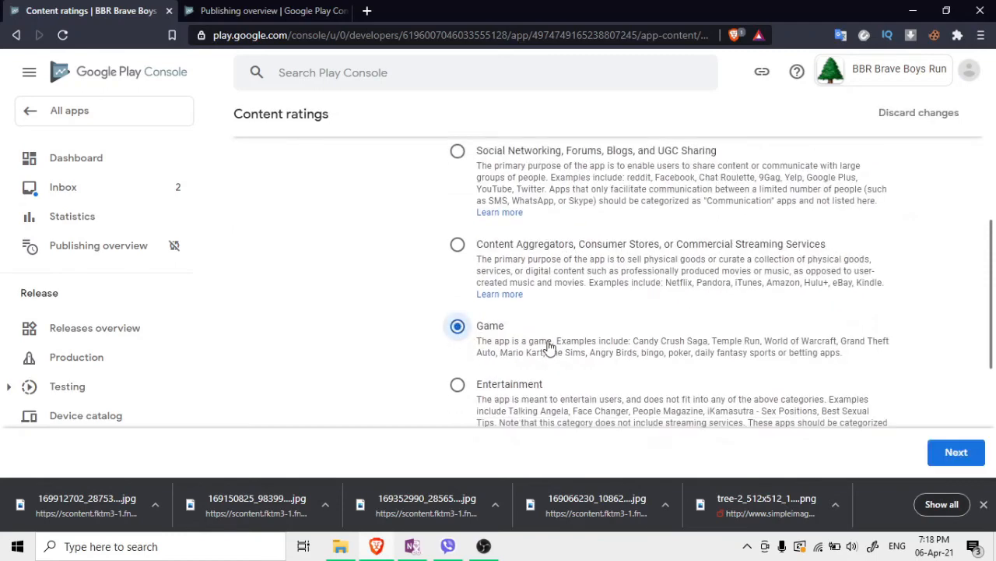
pyautogui.scroll(-3, 781, 389)
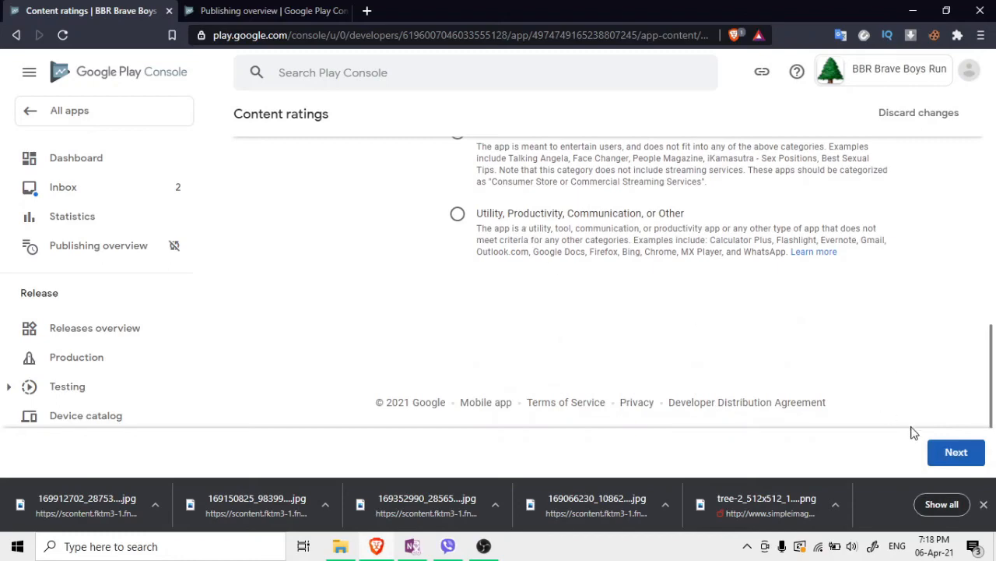
pyautogui.click(956, 459)
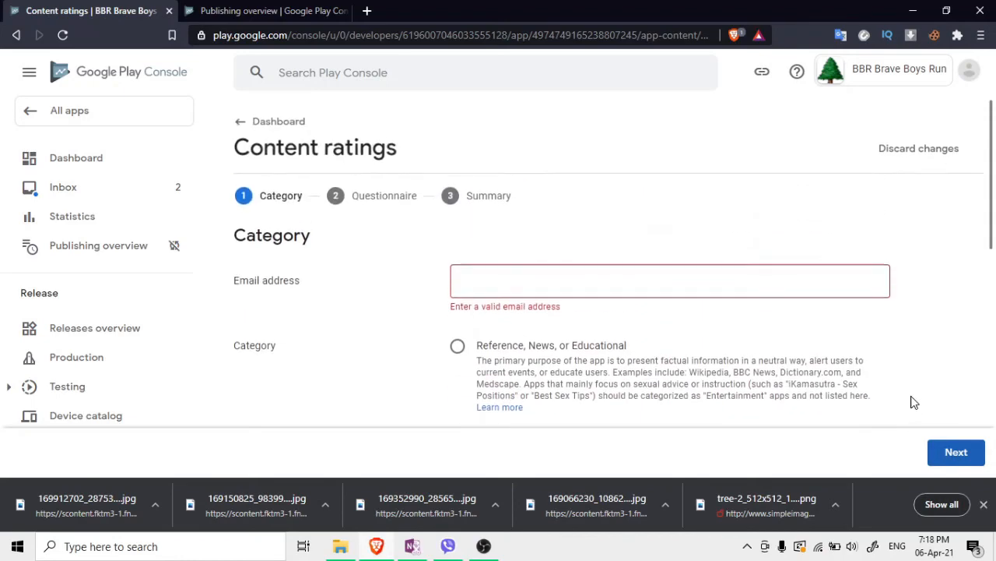
pyautogui.click(563, 288)
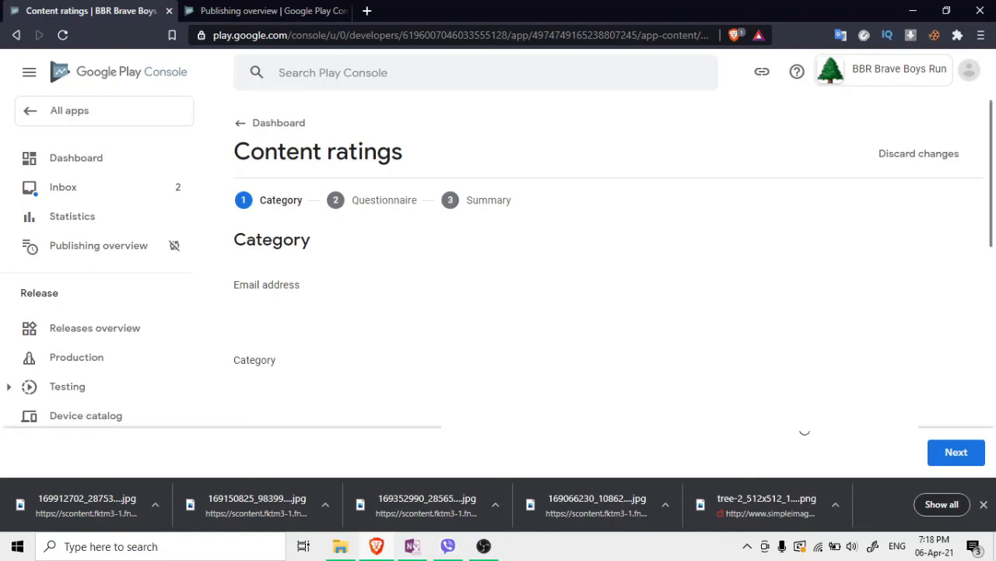
pyautogui.click(930, 457)
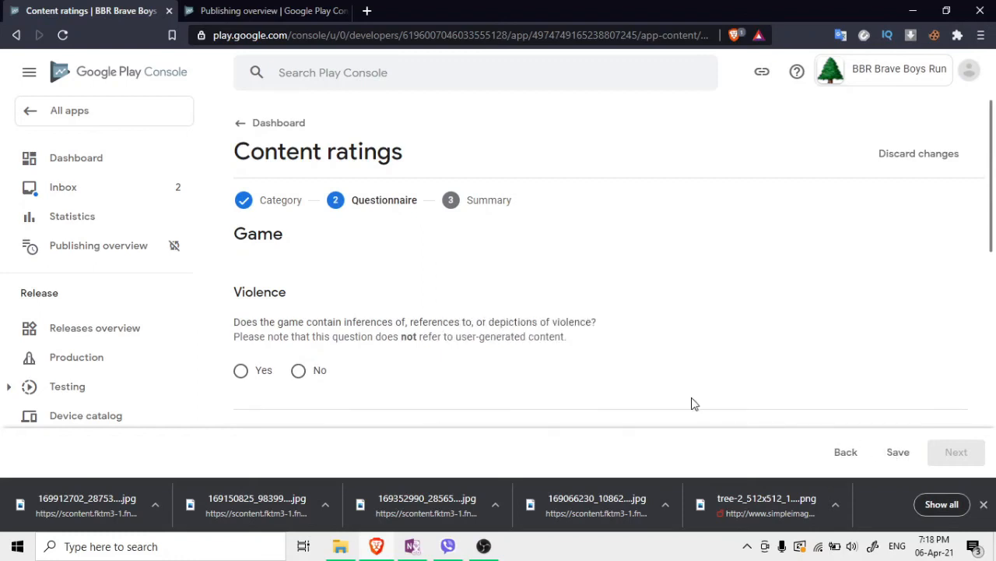
# Answer No to the Violence, Fear, Sexuality, Gambling, Language, Controlled Substance and Crude Humor questions
pyautogui.click(307, 377)
pyautogui.scroll(-1, 583, 392)
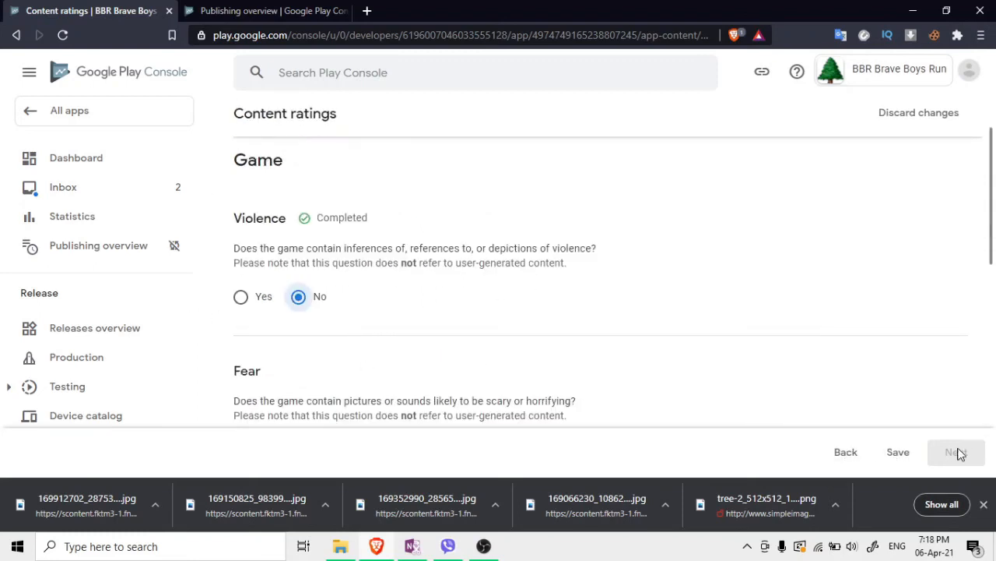
pyautogui.scroll(-1, 422, 328)
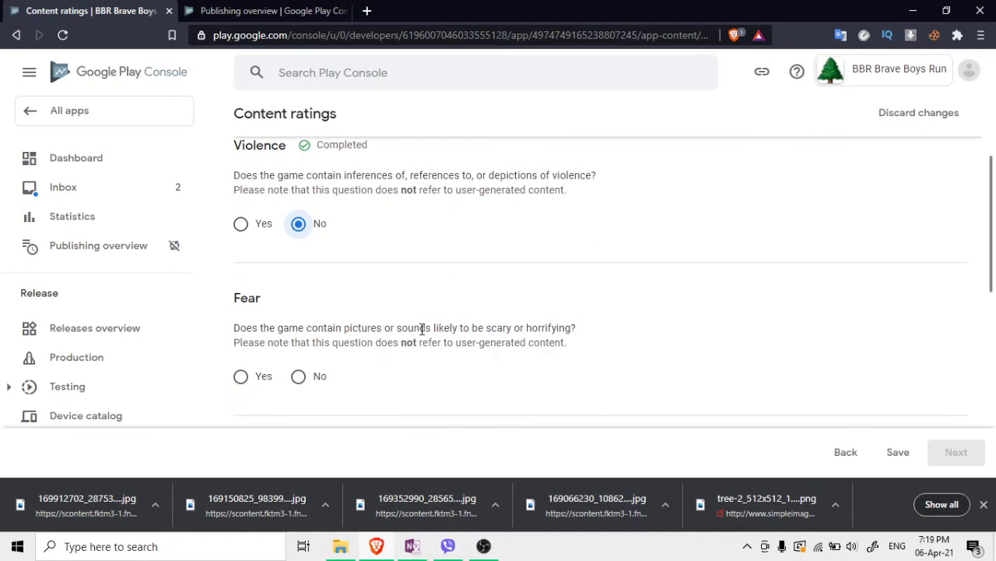
pyautogui.click(307, 377)
pyautogui.scroll(-2, 363, 340)
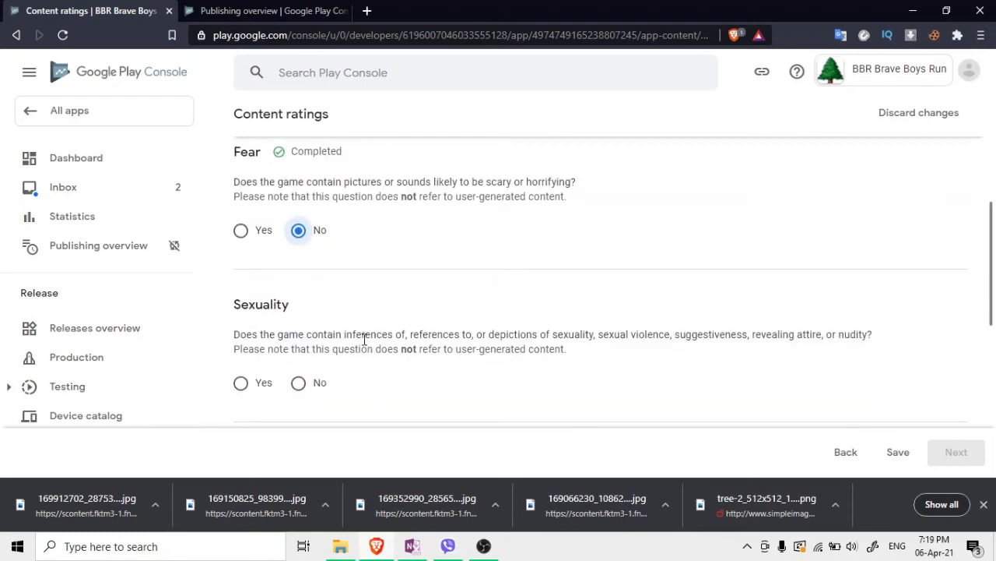
pyautogui.click(298, 382)
pyautogui.scroll(-2, 331, 352)
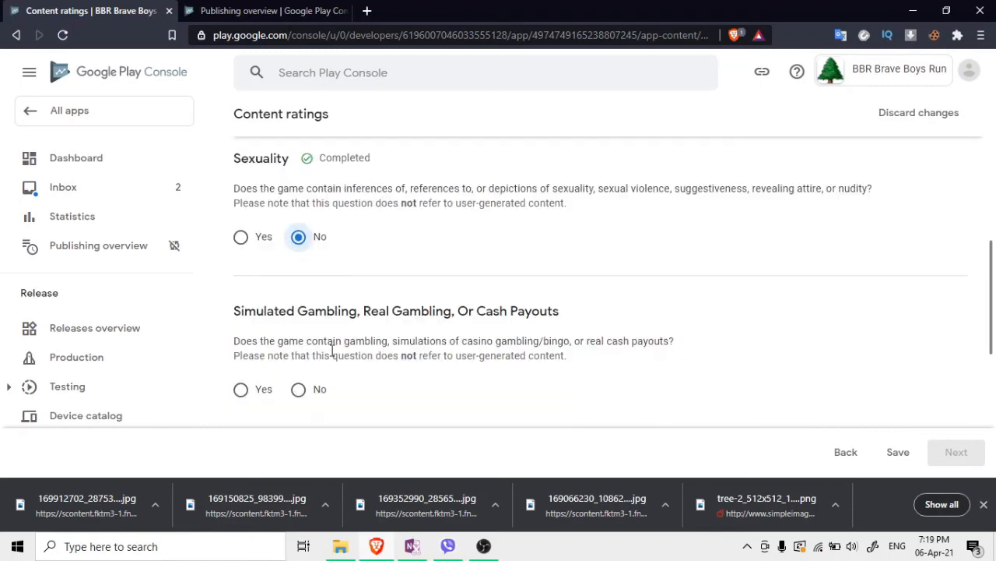
pyautogui.click(298, 390)
pyautogui.scroll(-3, 313, 338)
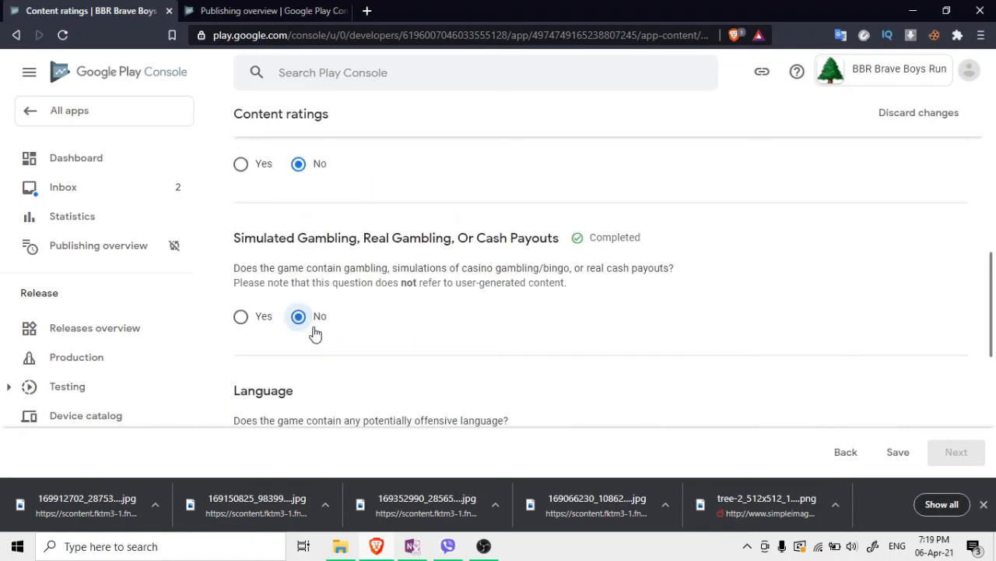
pyautogui.click(305, 329)
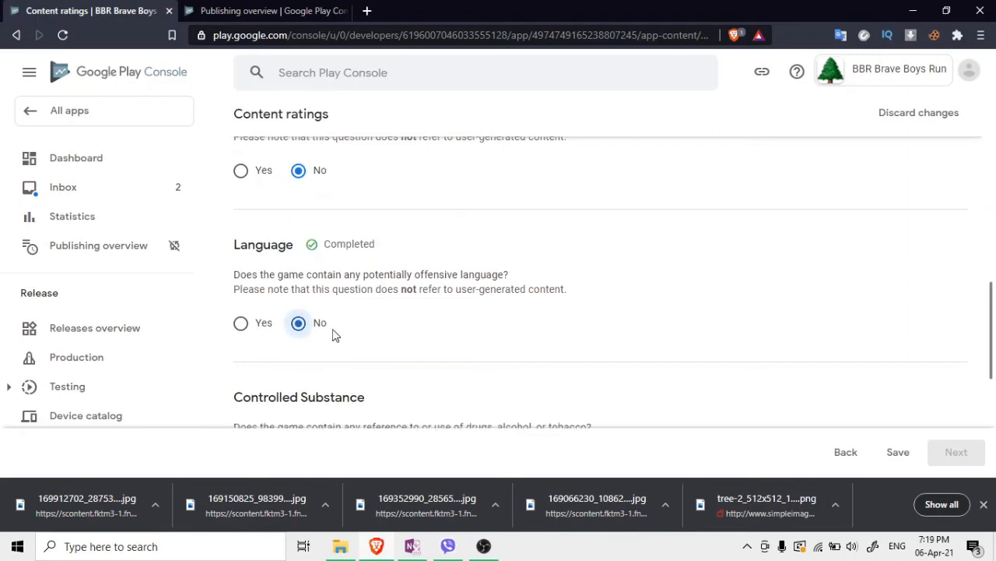
pyautogui.scroll(-3, 327, 323)
pyautogui.click(298, 256)
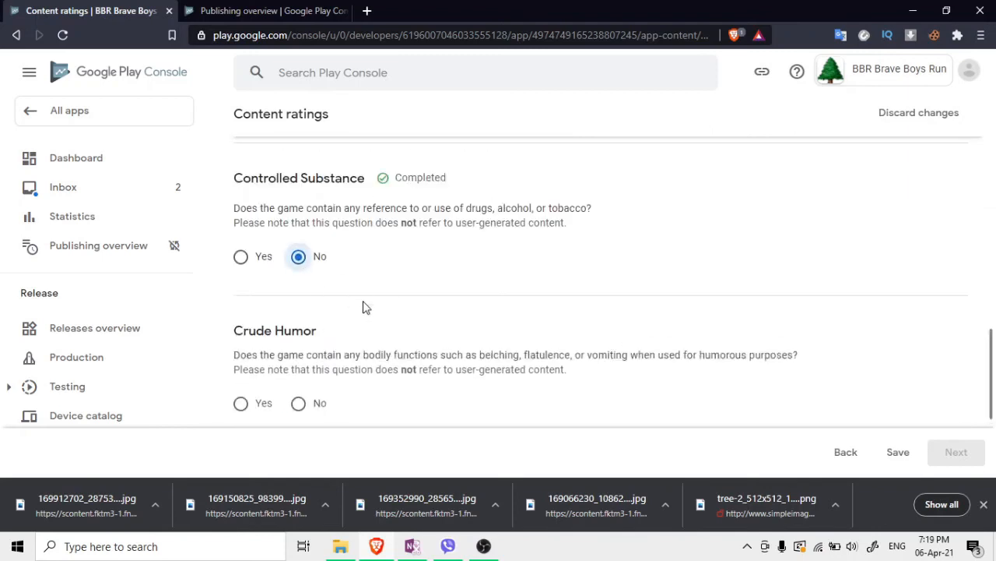
pyautogui.scroll(-1, 363, 305)
pyautogui.click(303, 341)
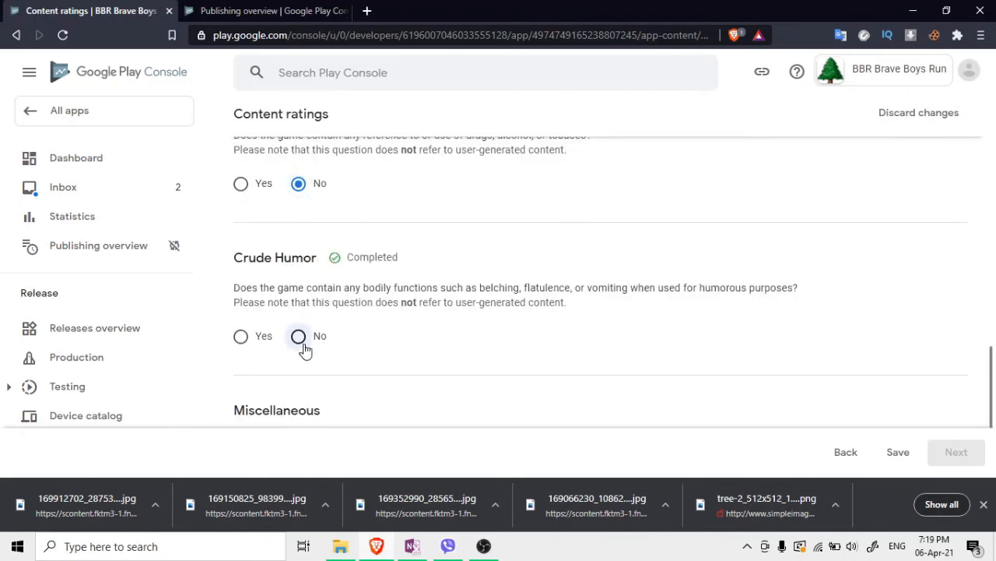
pyautogui.scroll(-1, 305, 344)
pyautogui.scroll(-2, 292, 362)
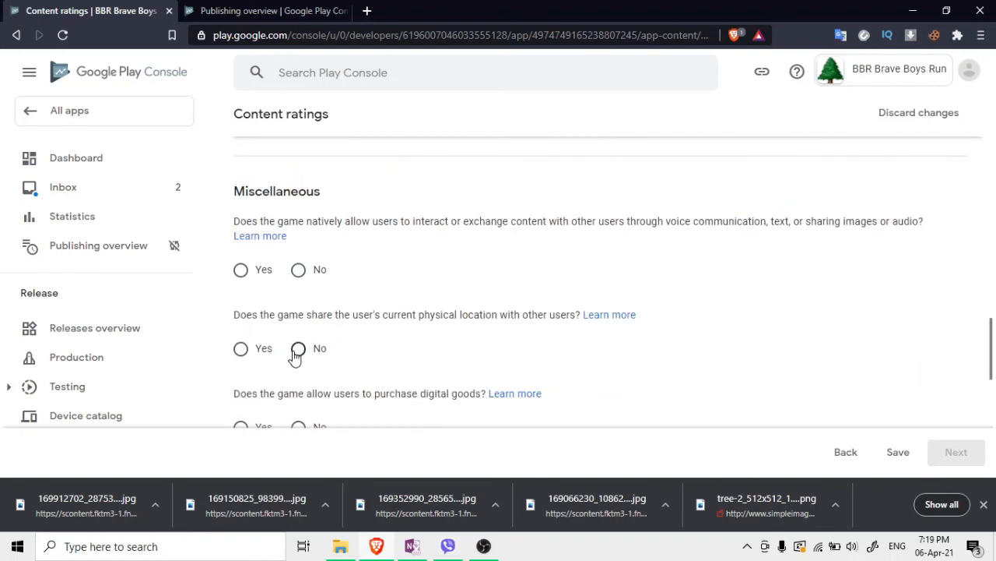
# Answer No to user interaction, location sharing, digital purchases, Nazi symbols, Korea identity, criminal techniques, terrorism
pyautogui.click(303, 270)
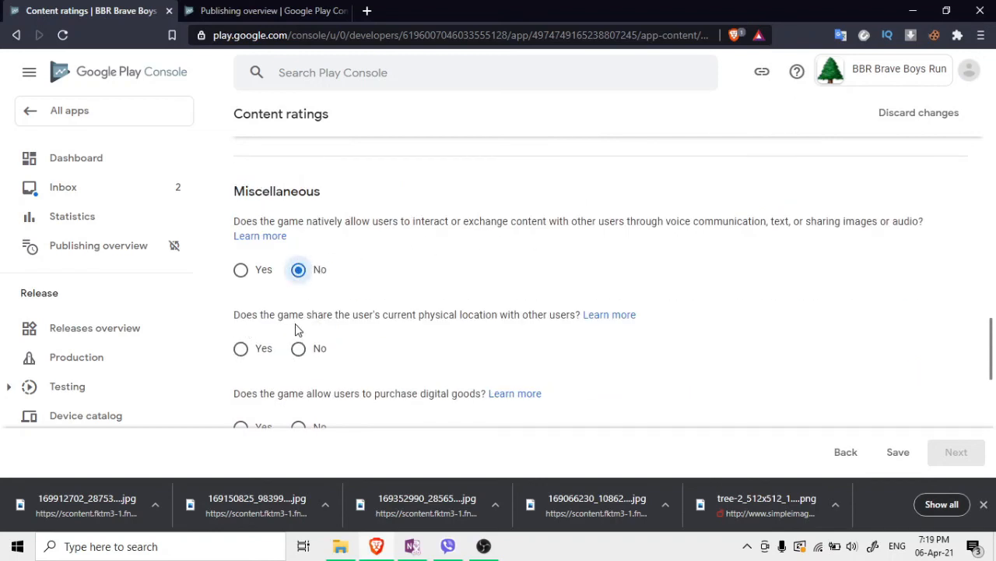
pyautogui.click(310, 346)
pyautogui.scroll(-1, 323, 348)
pyautogui.click(316, 352)
pyautogui.scroll(-1, 327, 347)
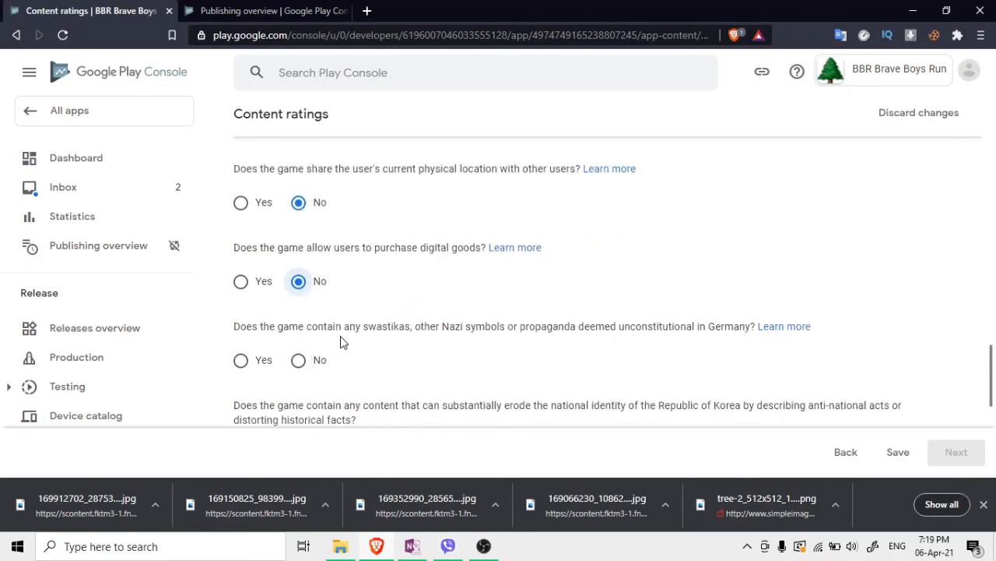
pyautogui.click(299, 361)
pyautogui.scroll(-1, 354, 354)
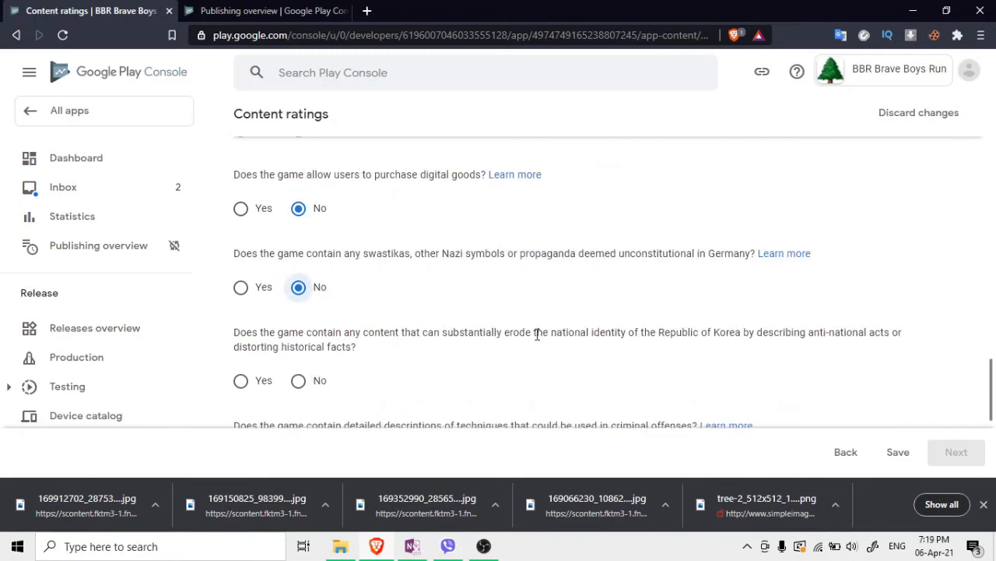
pyautogui.click(303, 376)
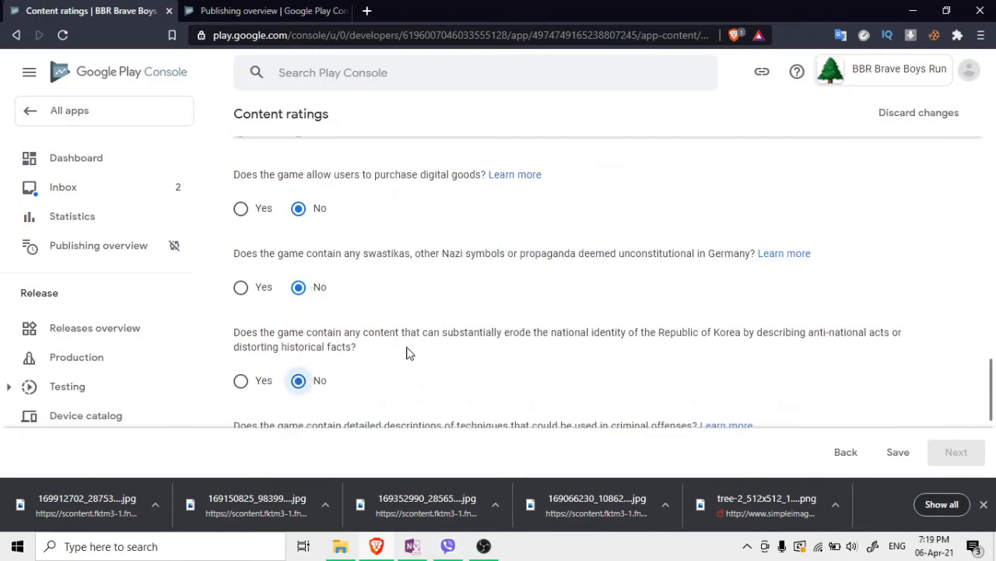
pyautogui.scroll(-1, 407, 351)
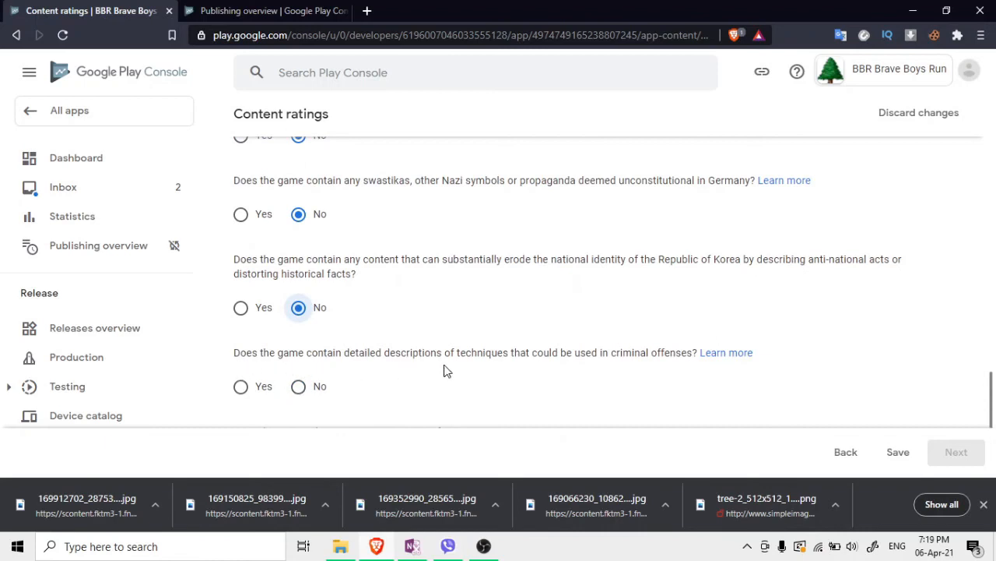
pyautogui.click(297, 385)
pyautogui.scroll(-3, 807, 397)
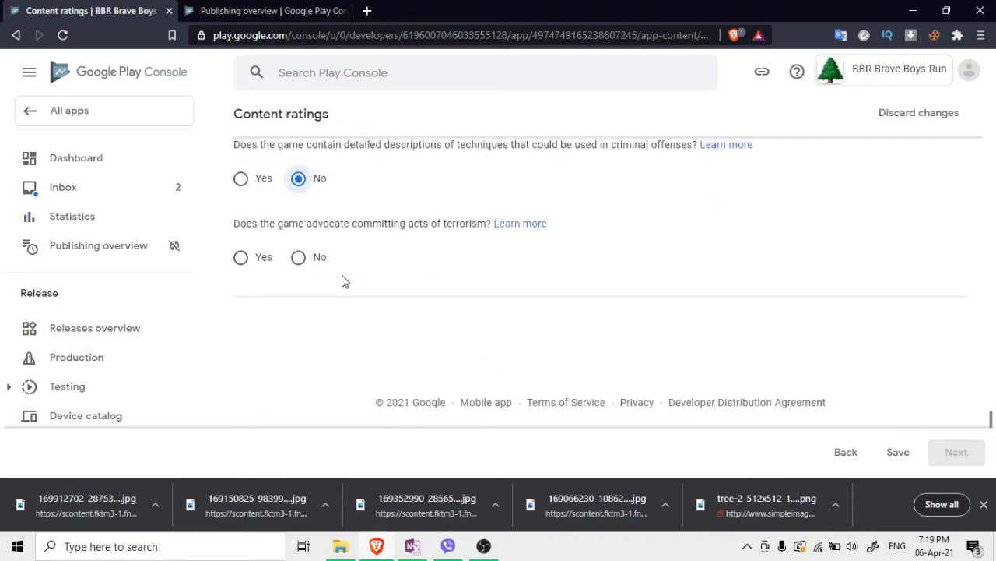
pyautogui.click(312, 267)
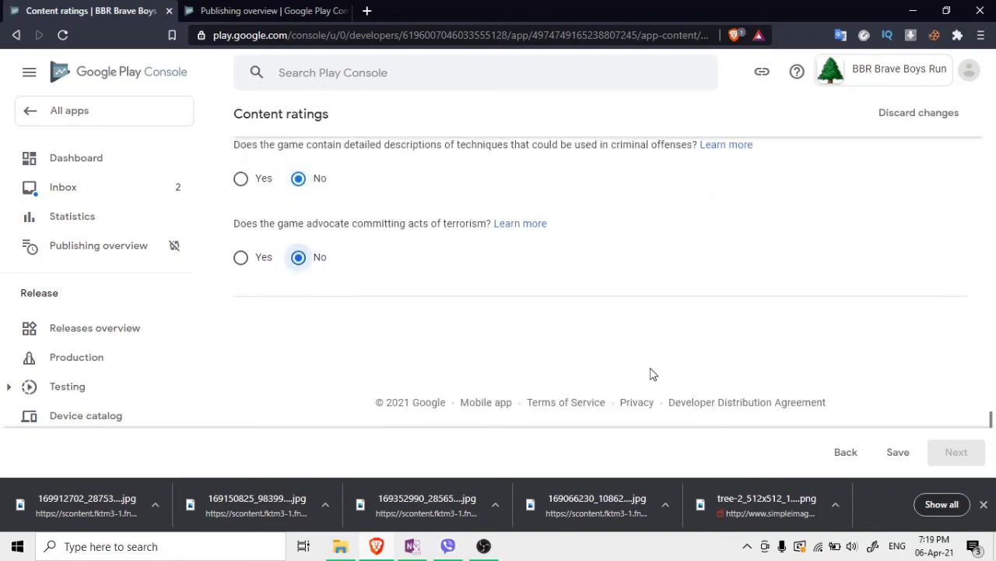
pyautogui.scroll(10, 514, 343)
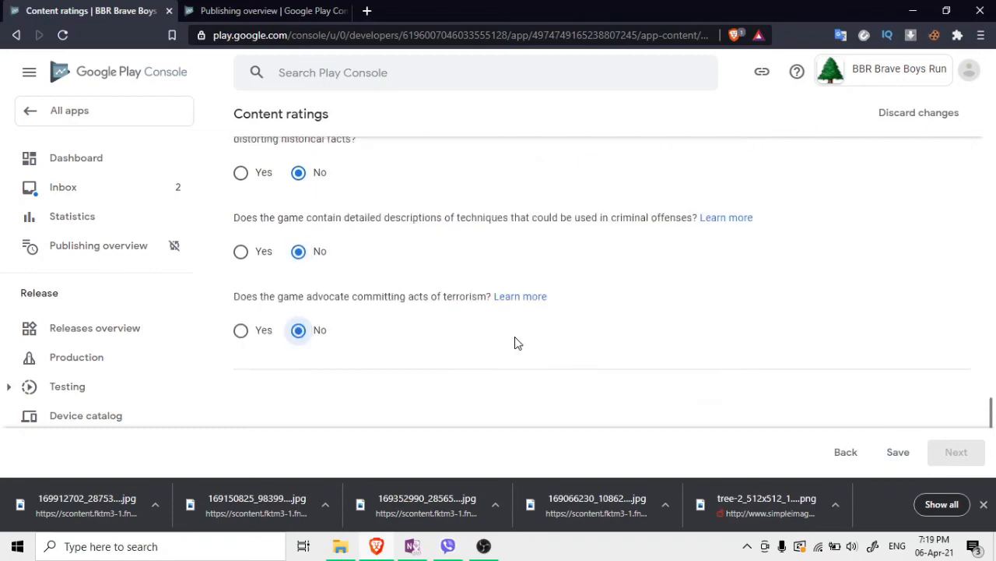
pyautogui.scroll(5, 438, 319)
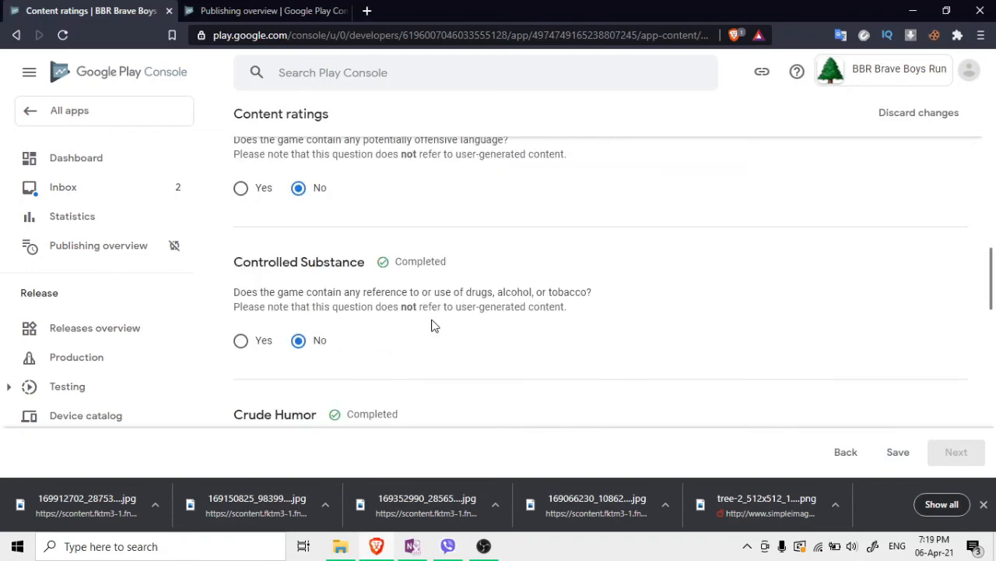
pyautogui.scroll(3, 434, 326)
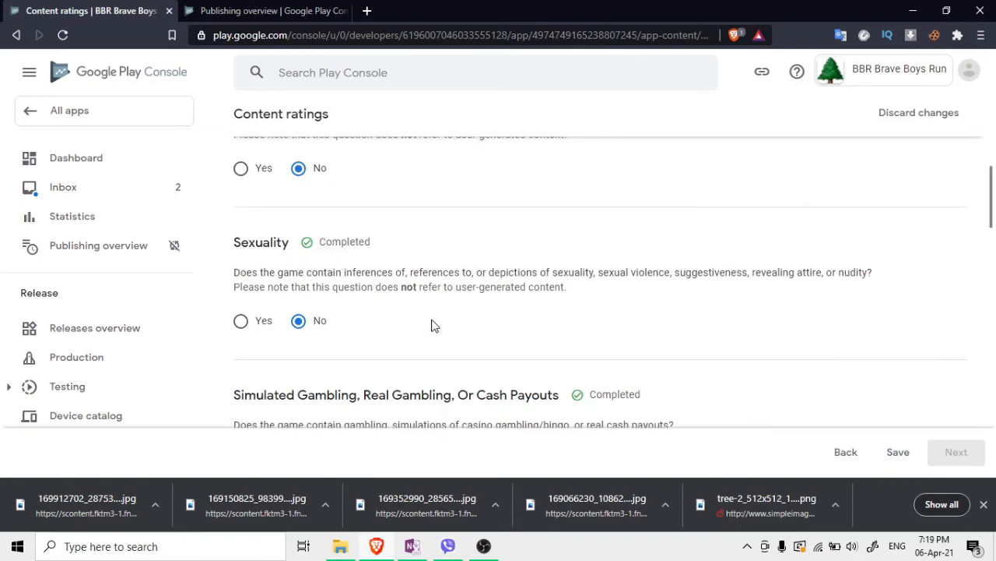
pyautogui.scroll(6, 435, 325)
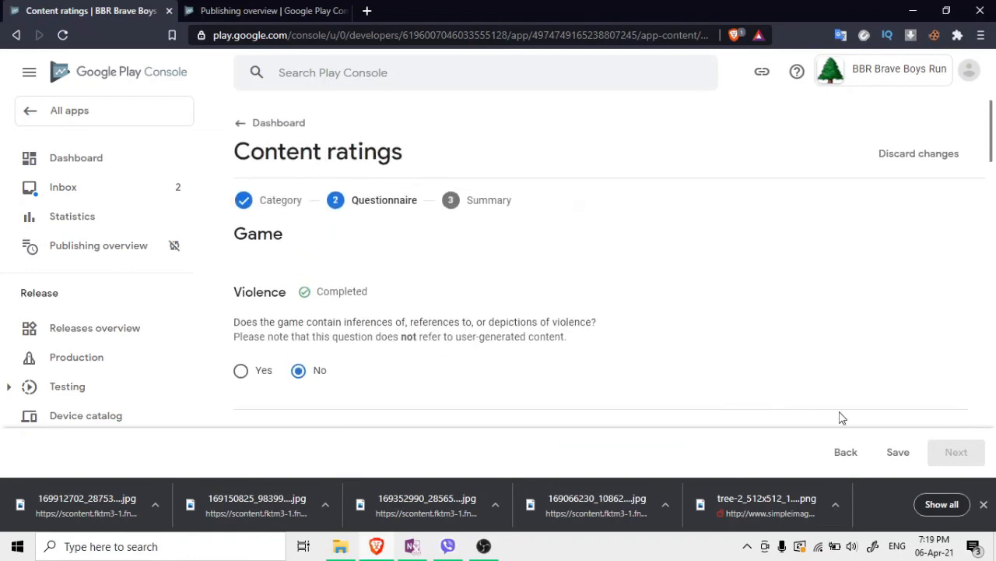
# Save the answers, review the ratings summary (PEGI 3, Rated for 3+) and submit it
pyautogui.click(891, 446)
pyautogui.scroll(-9, 794, 305)
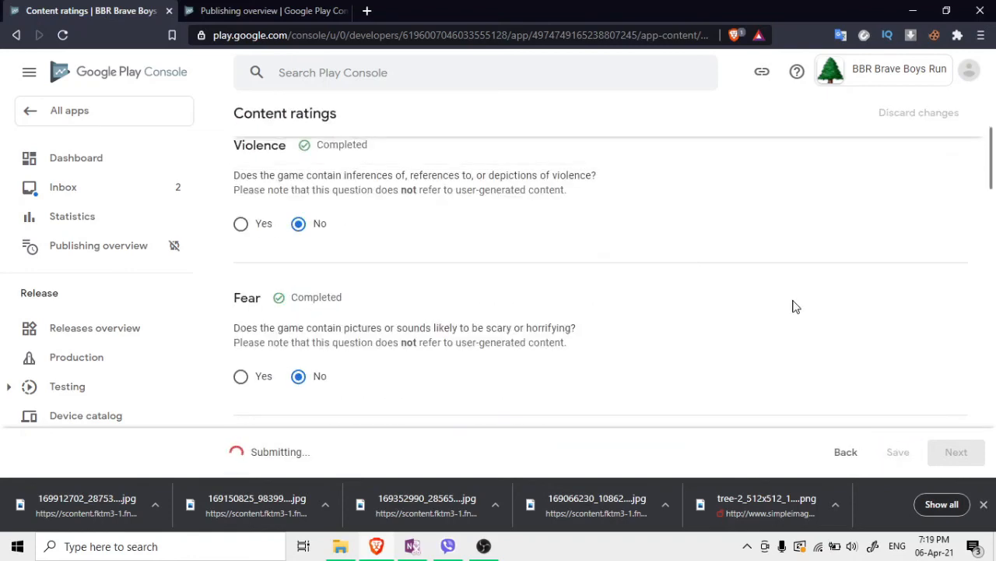
pyautogui.scroll(-10, 793, 307)
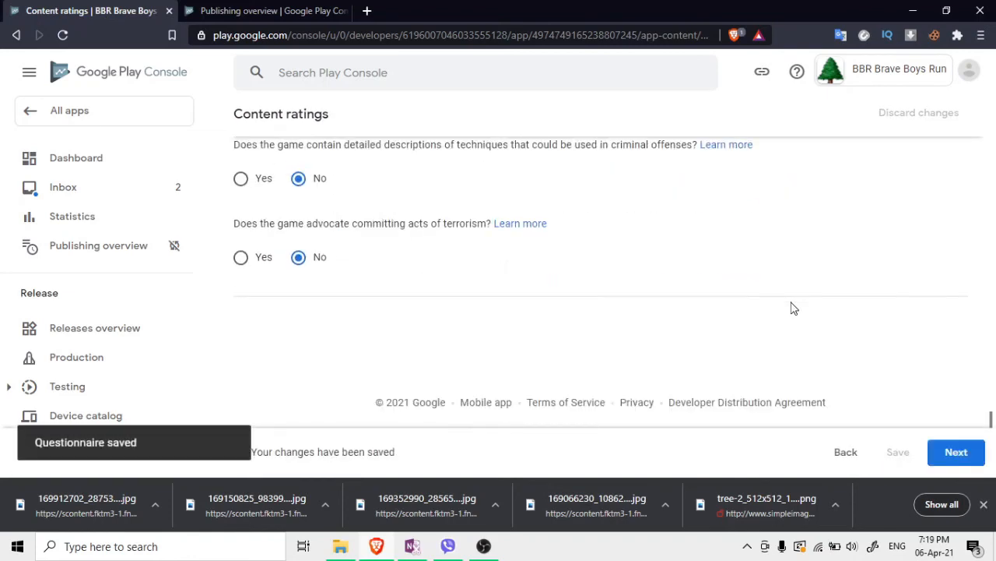
pyautogui.click(934, 452)
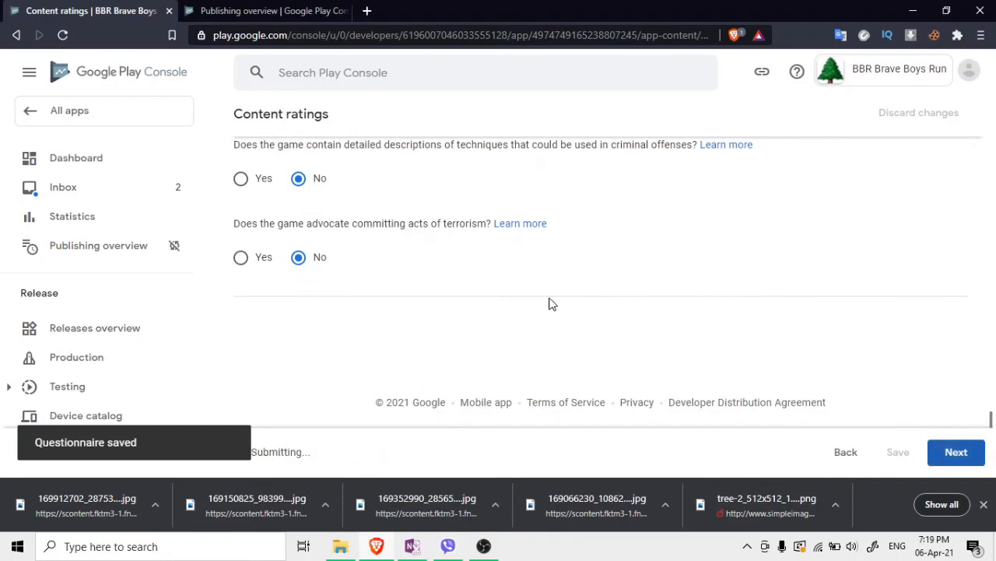
pyautogui.scroll(15, 421, 234)
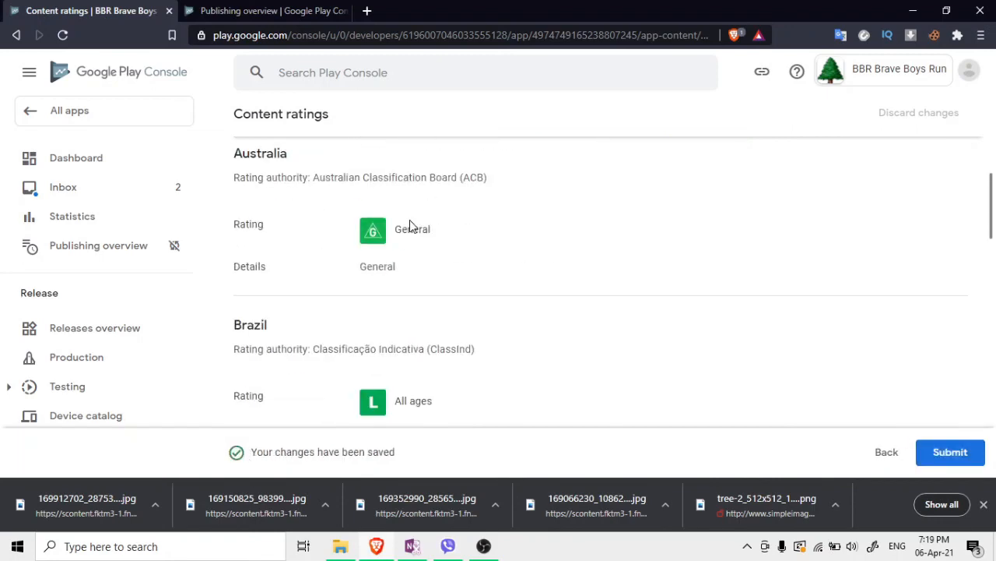
pyautogui.scroll(-8, 385, 270)
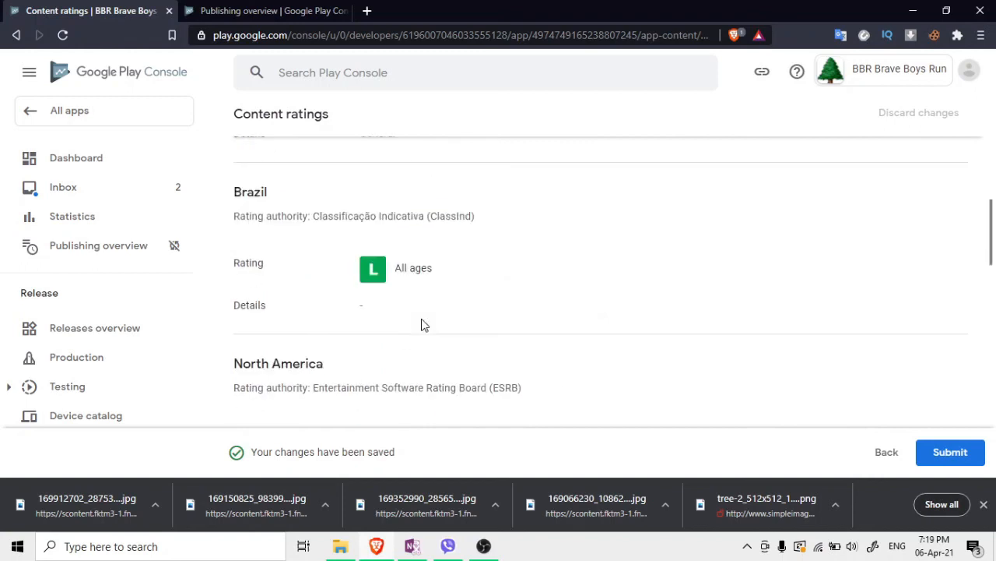
pyautogui.scroll(-8, 412, 288)
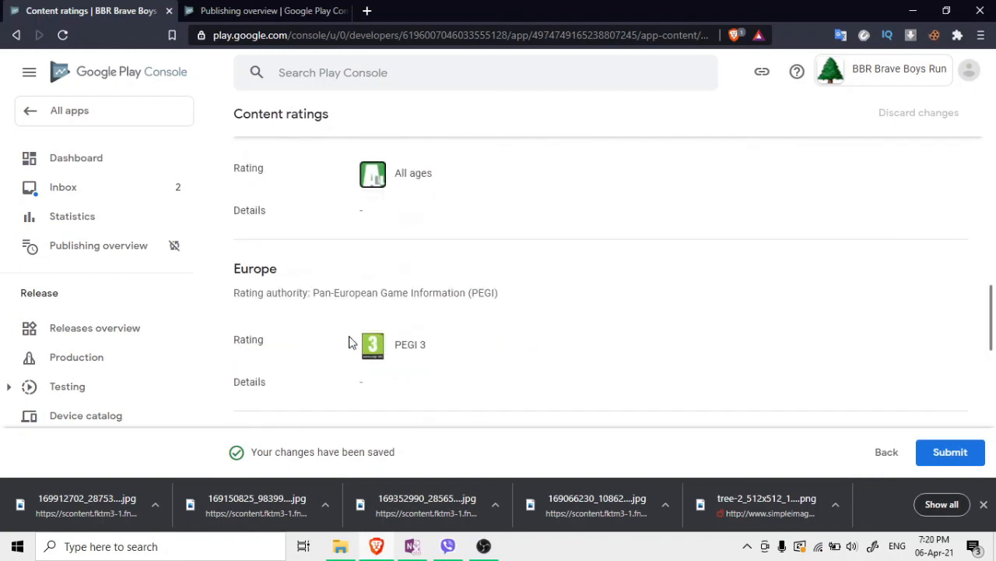
pyautogui.scroll(-6, 420, 327)
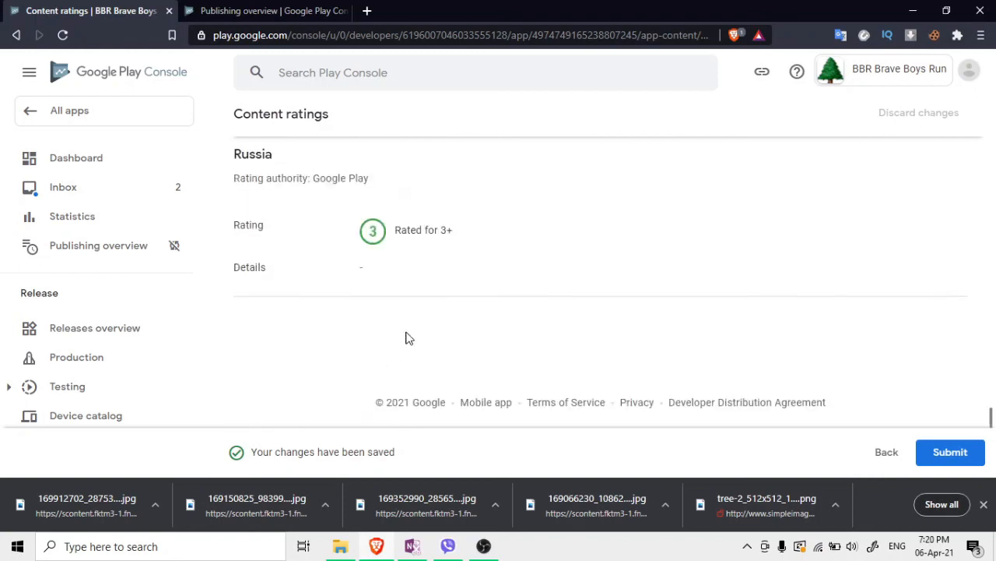
pyautogui.click(923, 453)
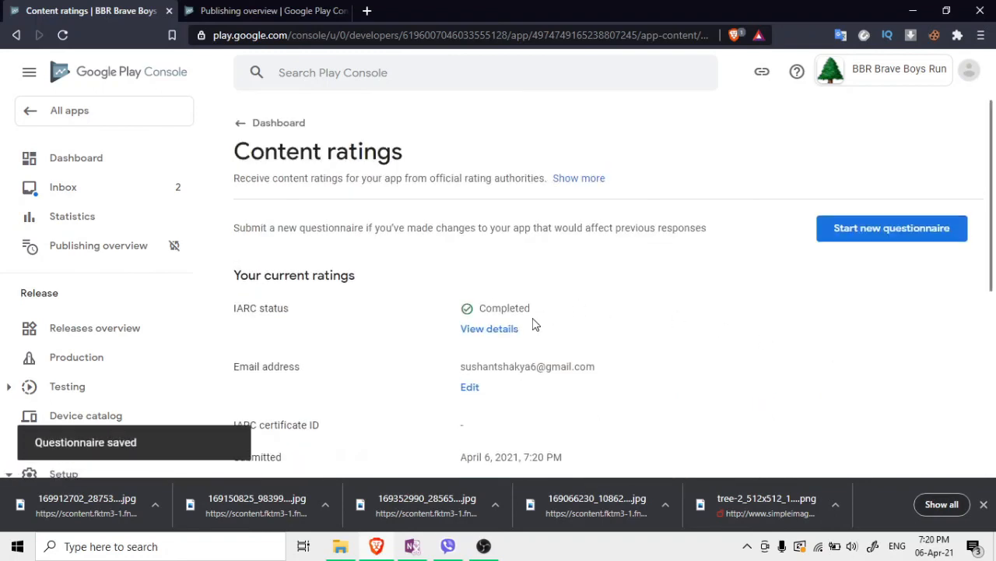
# Set the Target audience age groups to 13-15, 16-17 and 18 and over
pyautogui.click(239, 127)
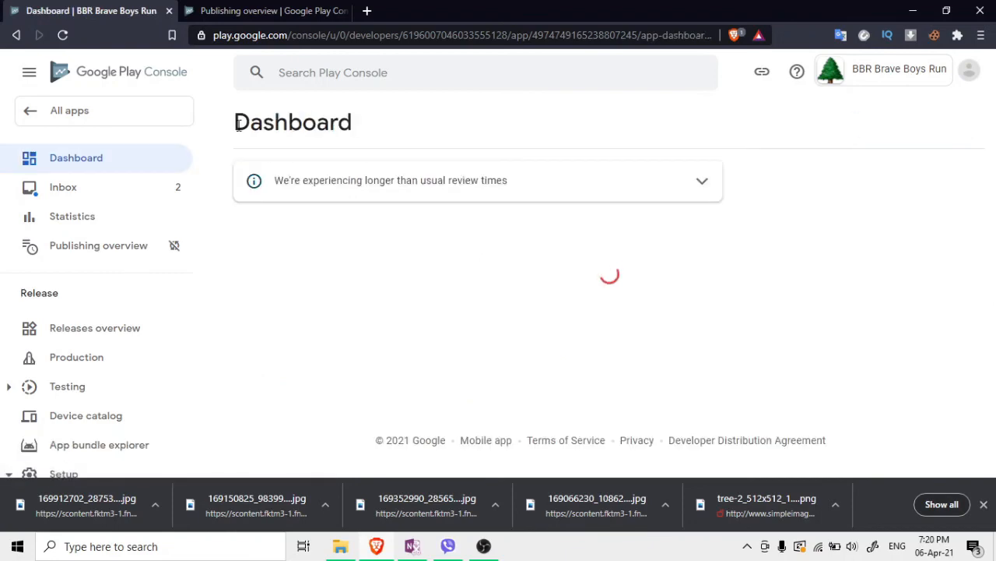
pyautogui.scroll(-6, 422, 285)
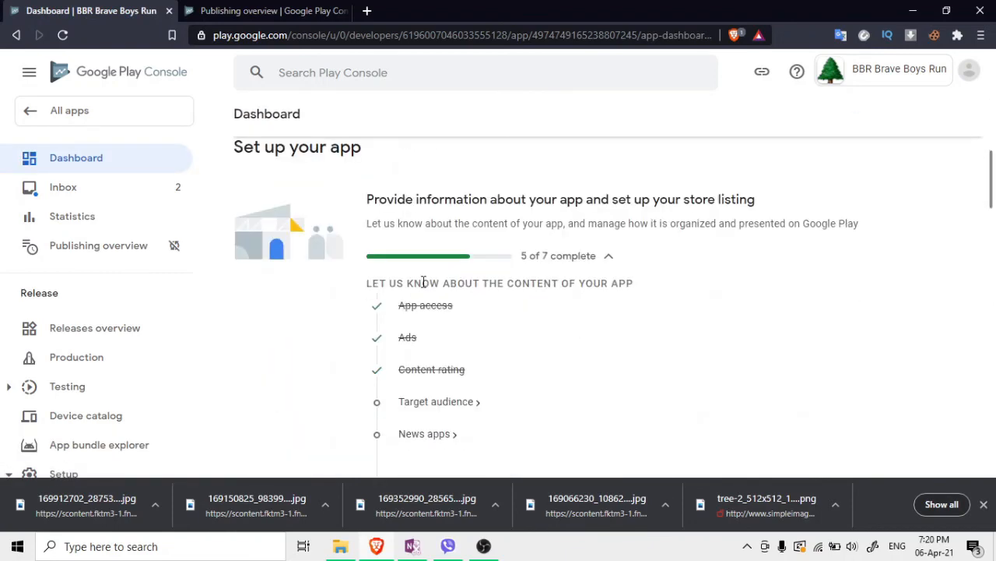
pyautogui.scroll(1, 424, 302)
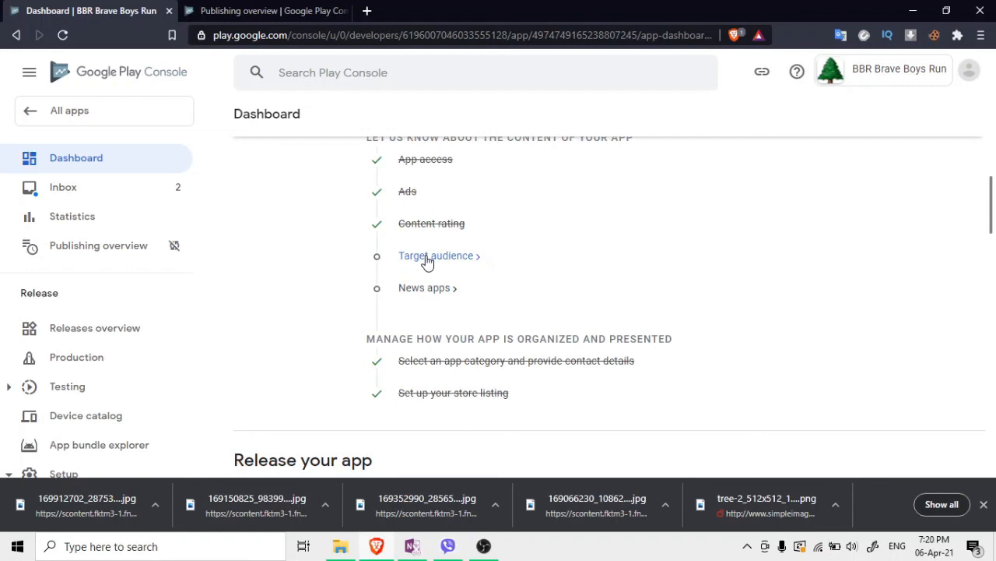
pyautogui.click(427, 261)
pyautogui.scroll(-1, 530, 312)
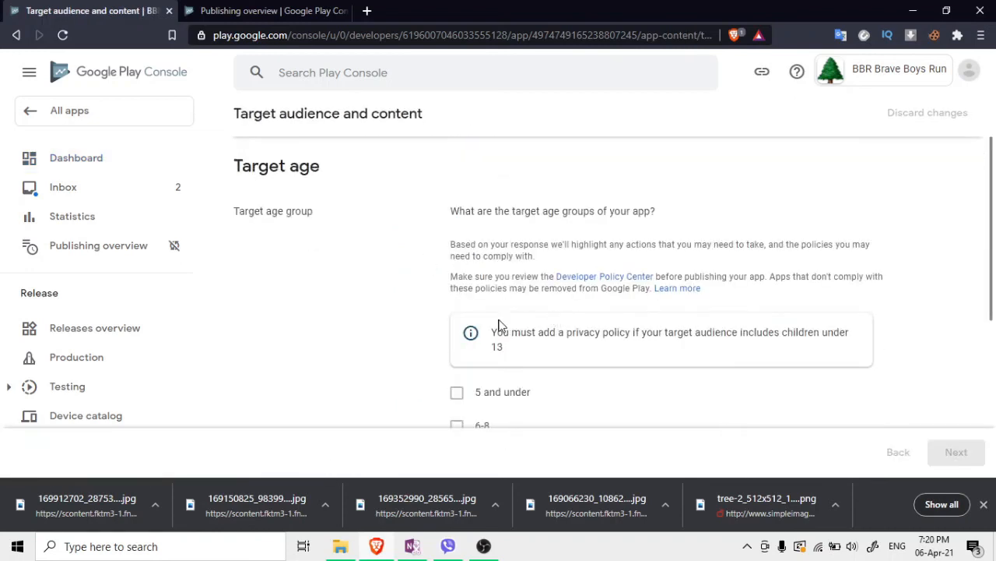
pyautogui.scroll(-2, 499, 325)
pyautogui.click(466, 355)
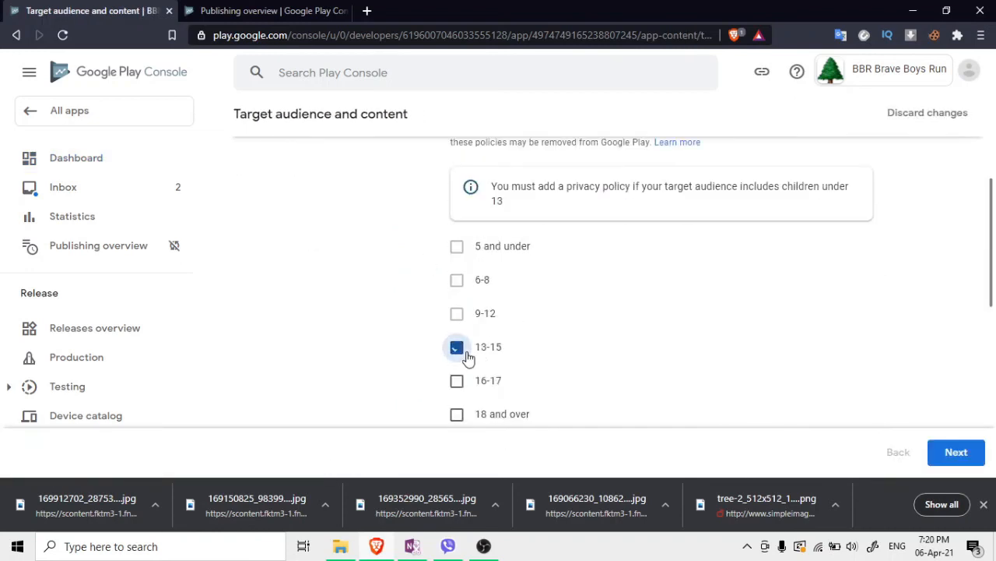
pyautogui.click(466, 383)
pyautogui.scroll(-1, 550, 363)
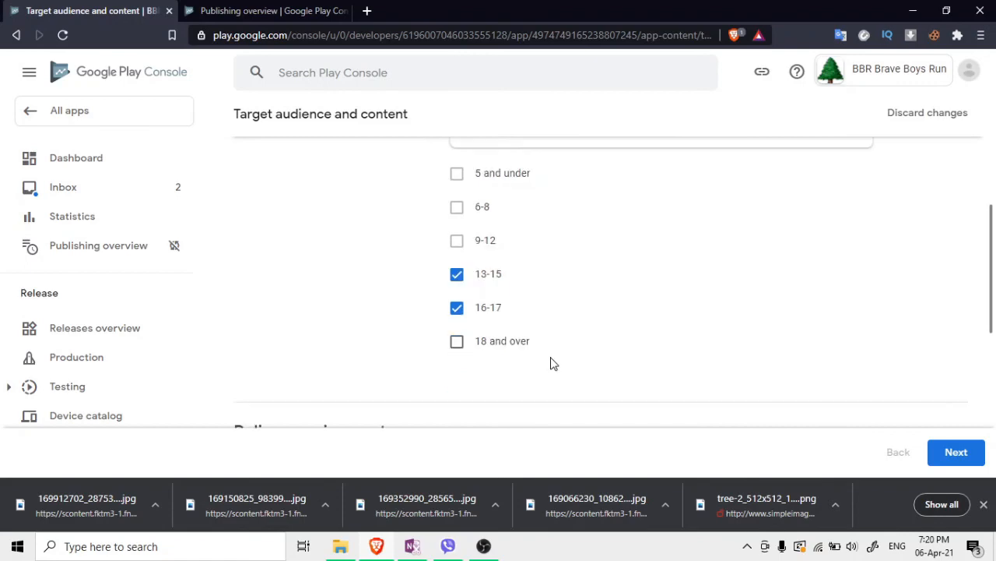
pyautogui.click(473, 340)
pyautogui.click(957, 453)
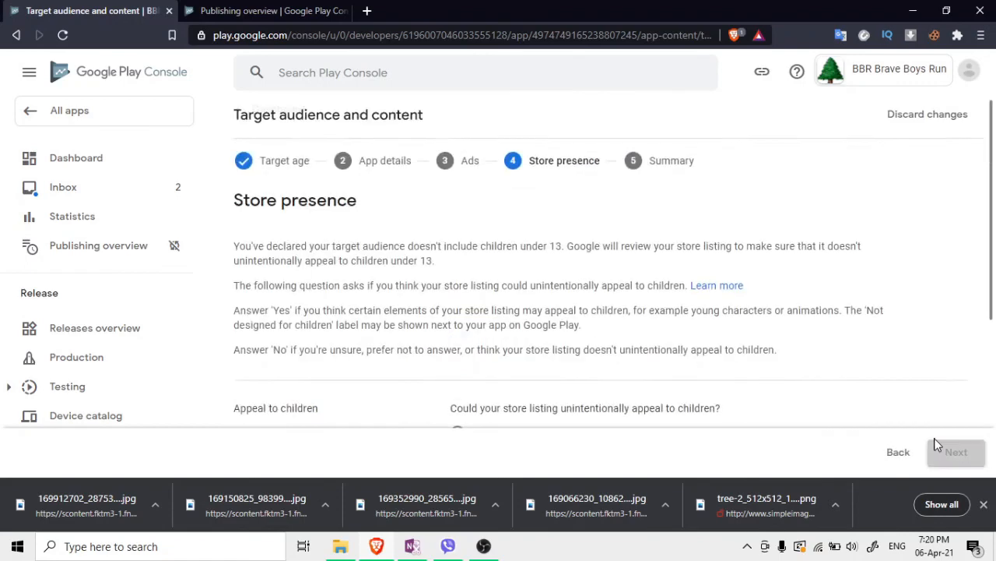
# Answer that the store listing doesn't appeal to children and save the target audience
pyautogui.scroll(-3, 436, 267)
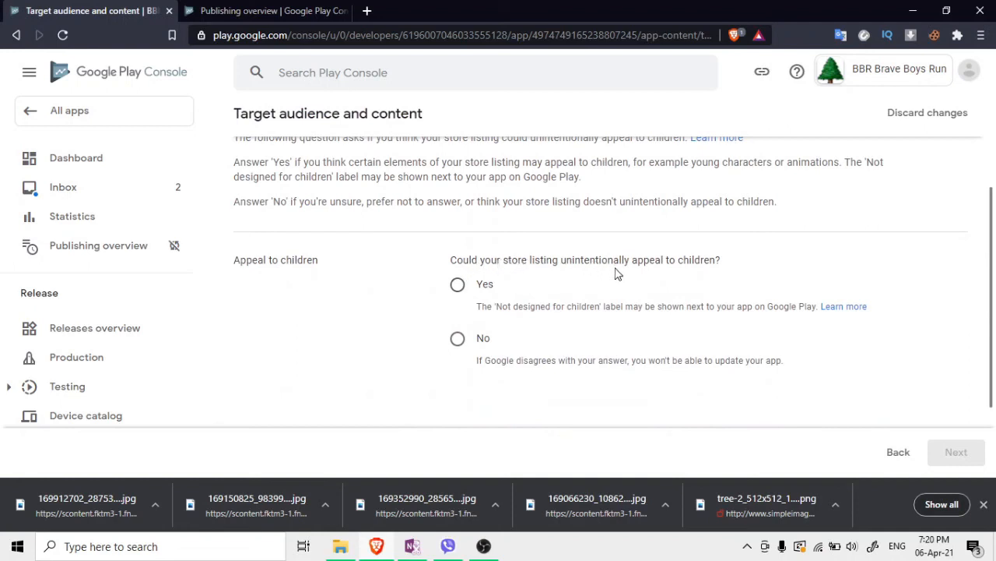
pyautogui.click(464, 343)
pyautogui.click(956, 452)
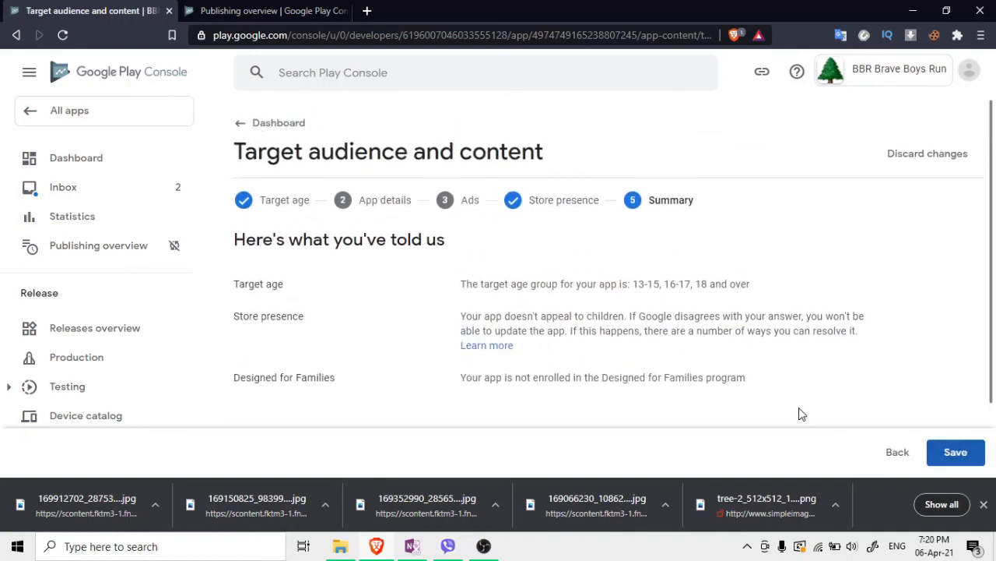
pyautogui.scroll(-2, 683, 347)
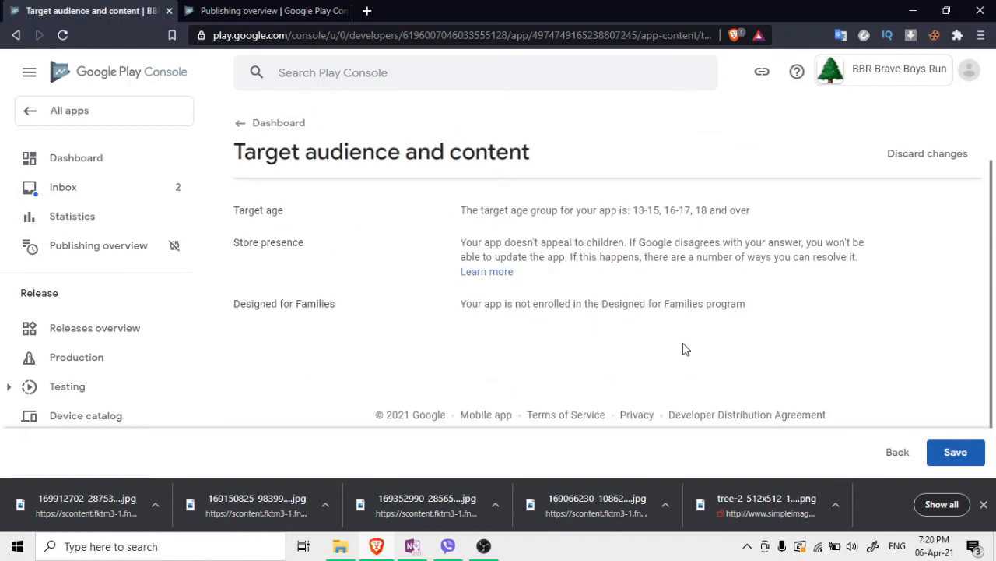
pyautogui.click(938, 457)
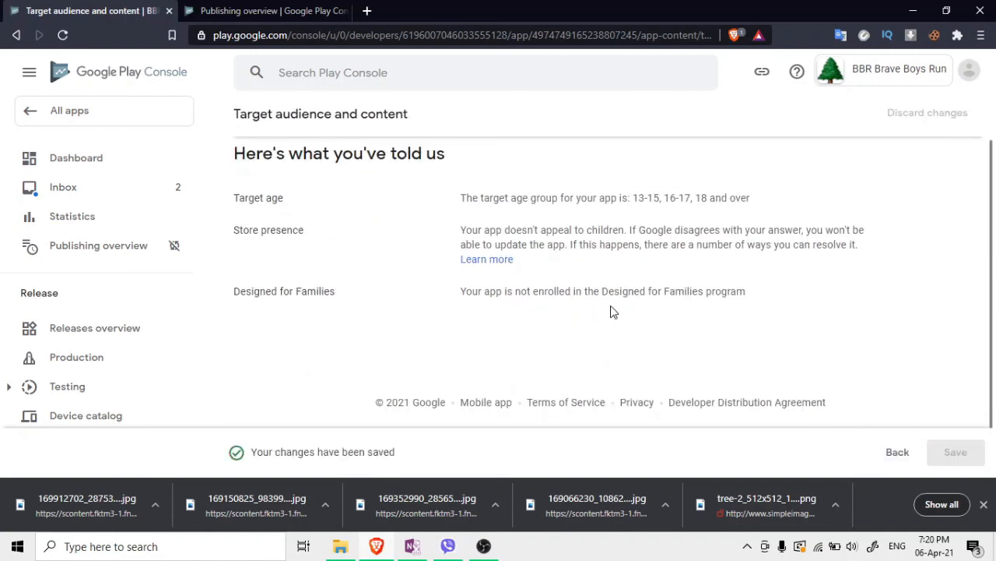
pyautogui.scroll(2, 273, 156)
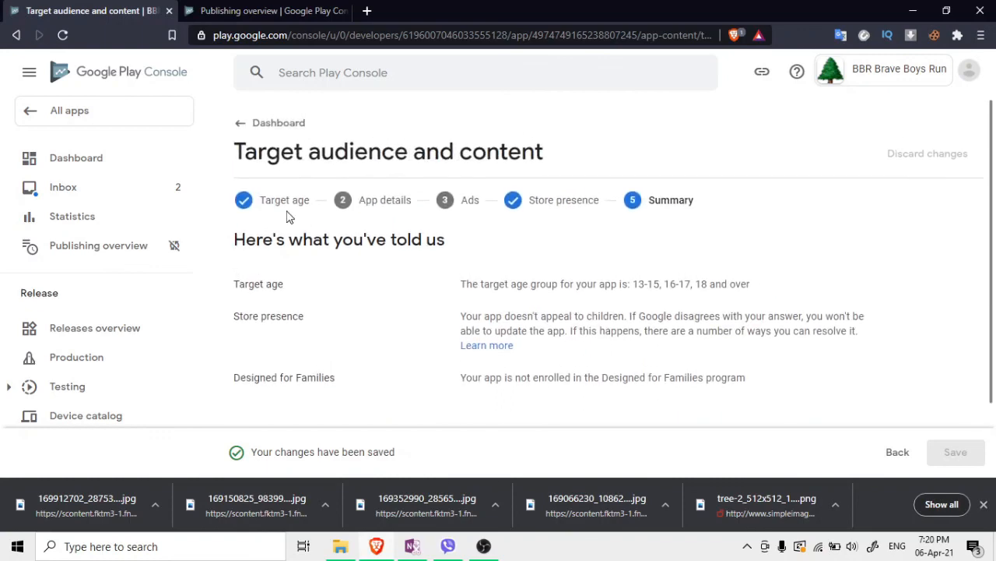
# Declare in News apps that the app is not a news app, save, and return to the Dashboard
pyautogui.click(243, 123)
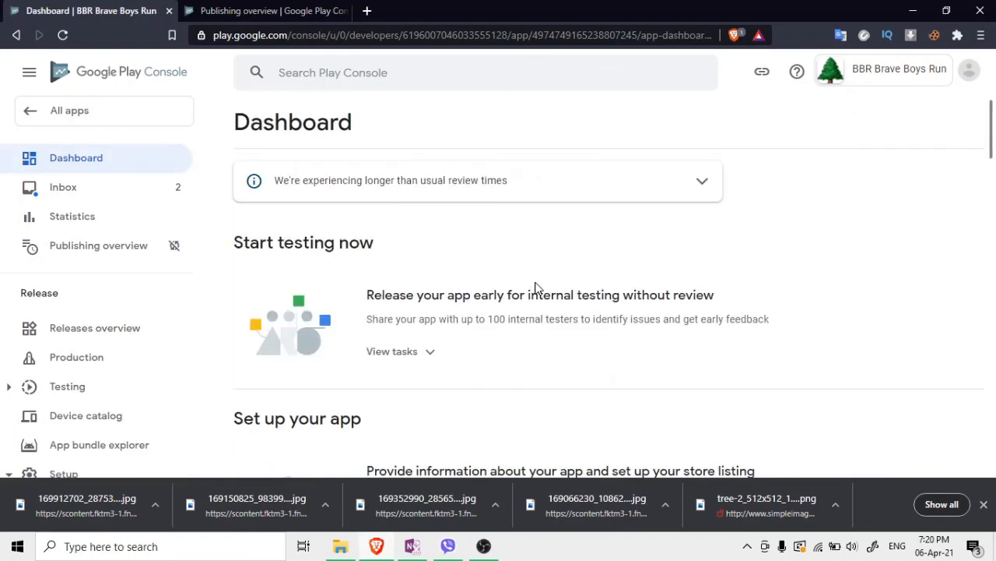
pyautogui.scroll(-4, 511, 282)
pyautogui.scroll(-1, 516, 286)
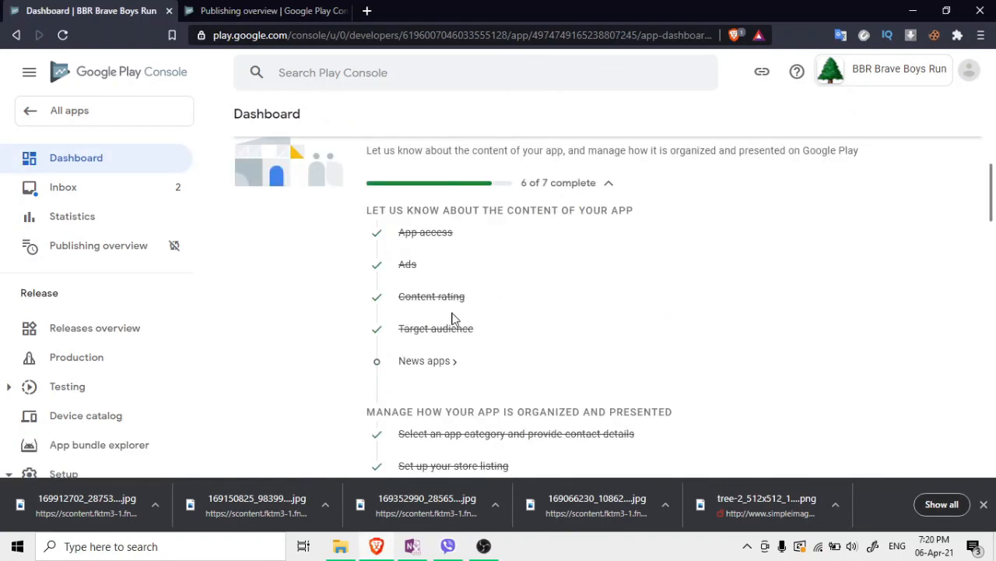
pyautogui.click(426, 361)
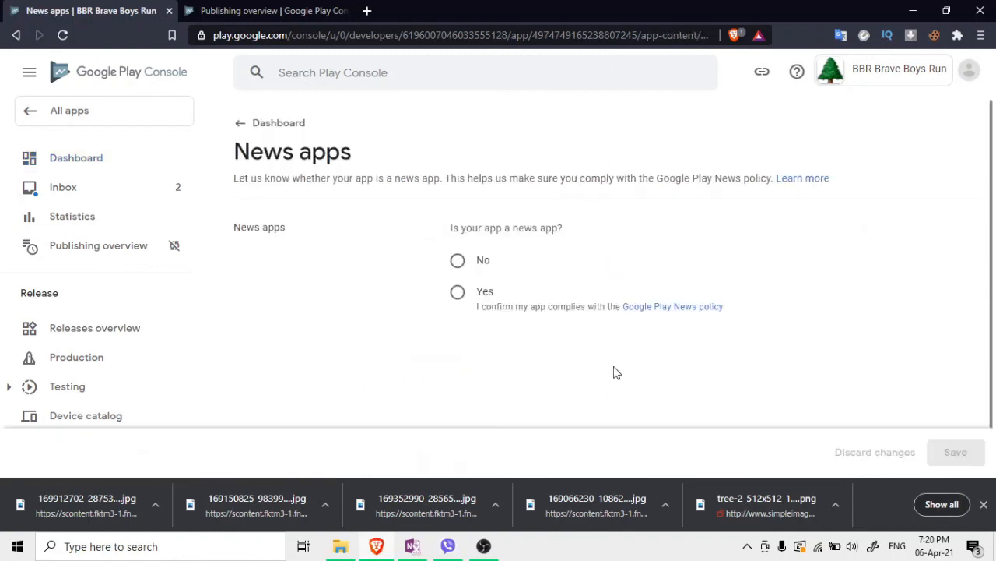
pyautogui.click(457, 292)
pyautogui.click(459, 262)
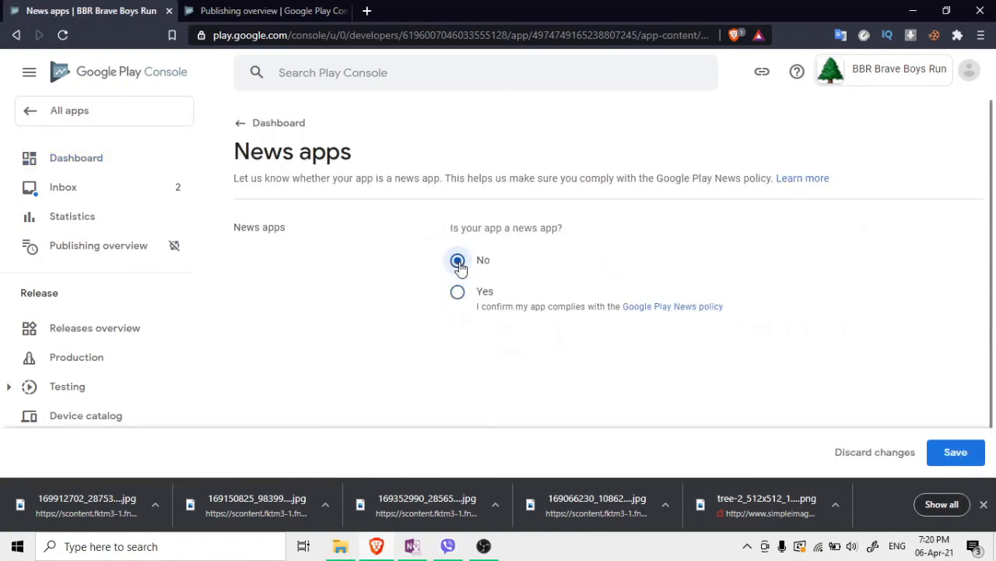
pyautogui.click(954, 453)
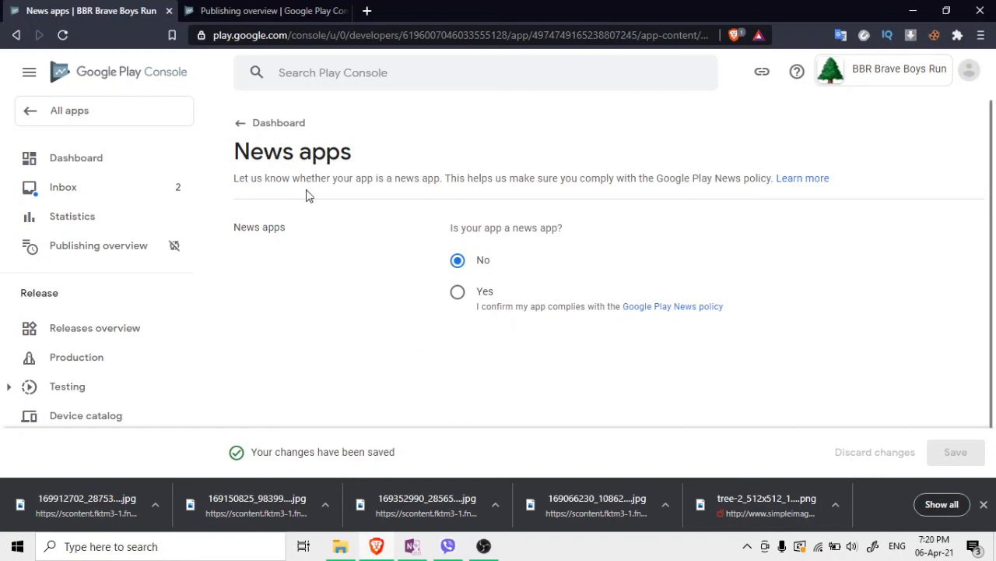
pyautogui.click(240, 130)
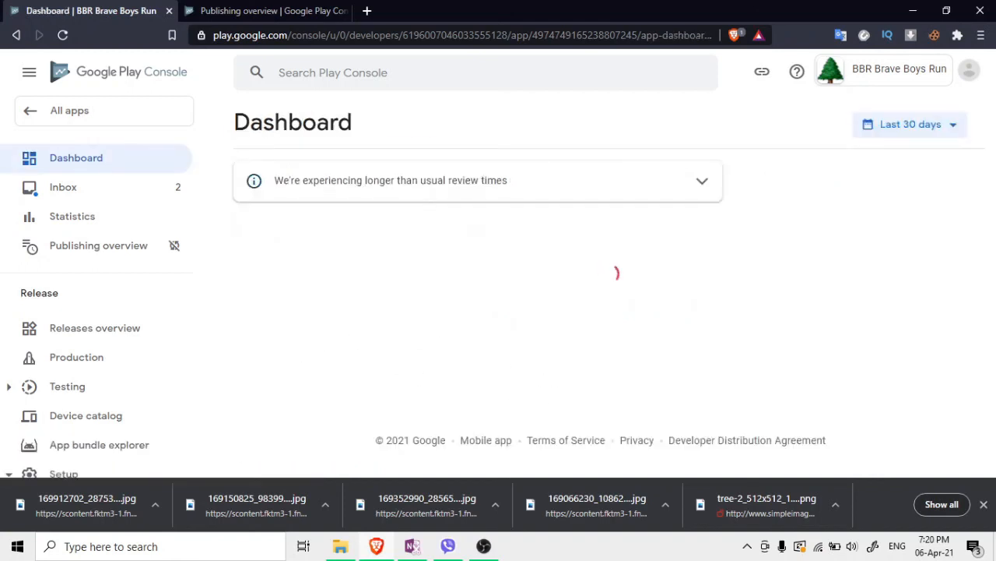
# Open the pending Version 1 production release for editing and proceed to its review page
pyautogui.scroll(-8, 542, 351)
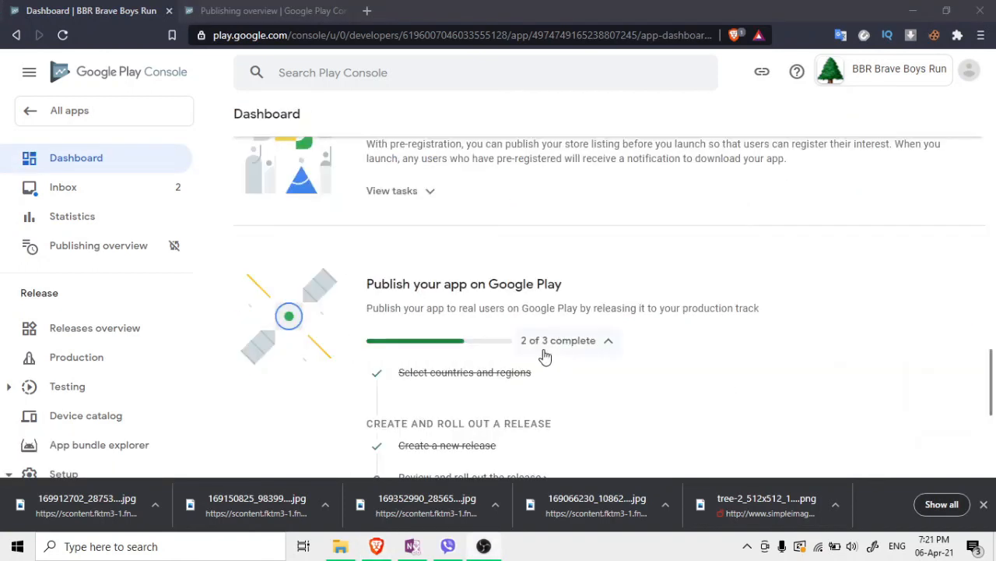
pyautogui.scroll(-1, 469, 315)
pyautogui.scroll(-1, 464, 354)
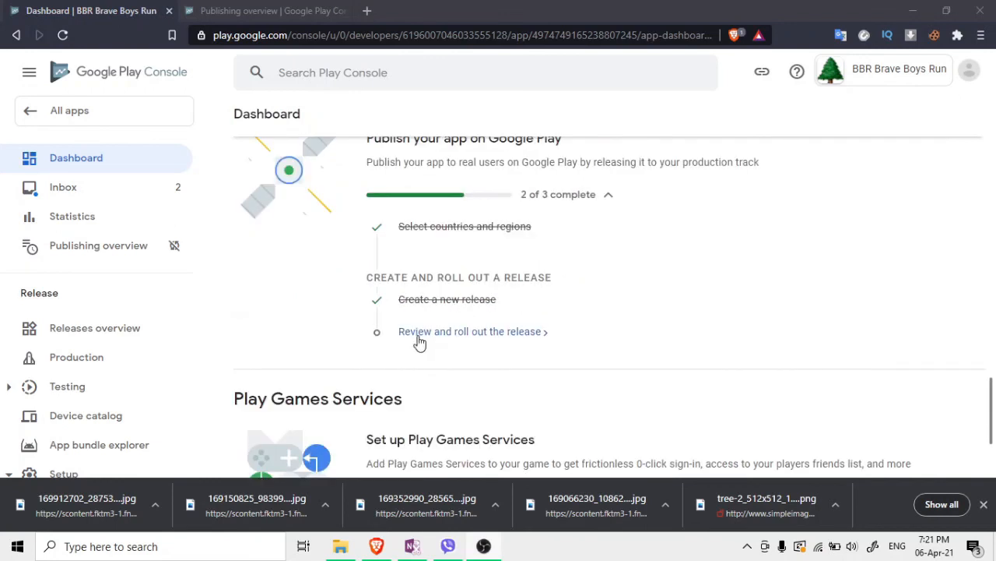
pyautogui.click(416, 333)
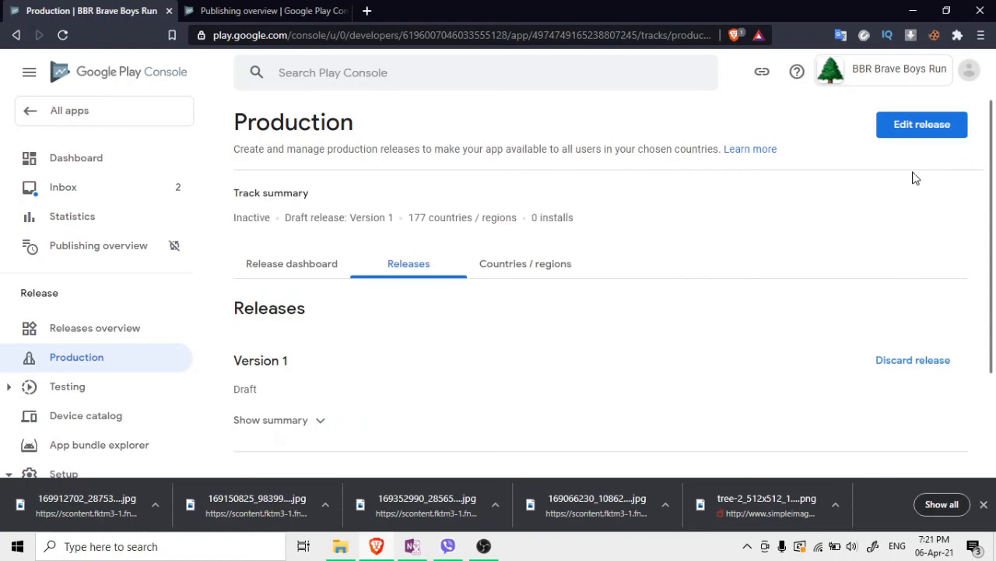
pyautogui.click(913, 136)
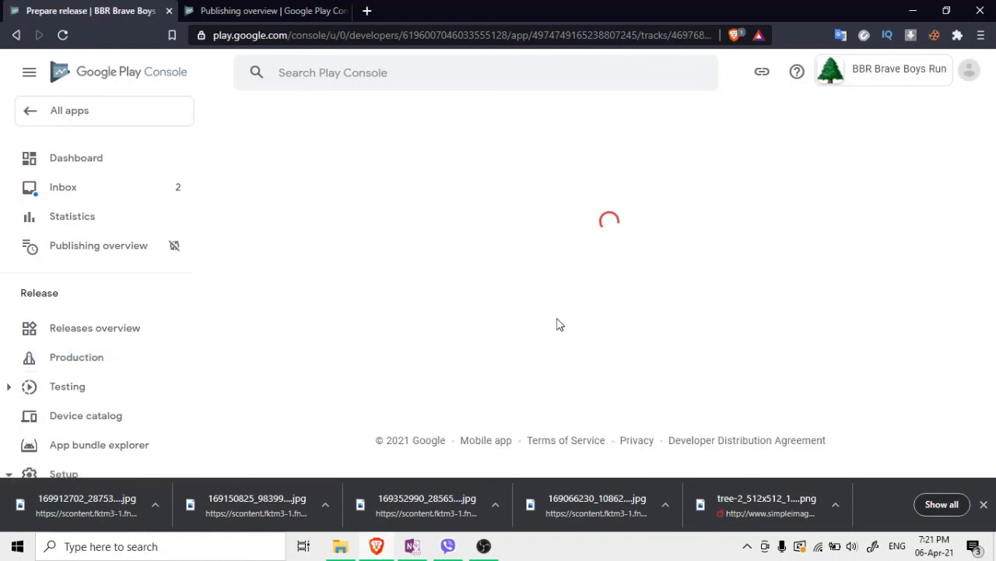
pyautogui.scroll(-2, 568, 343)
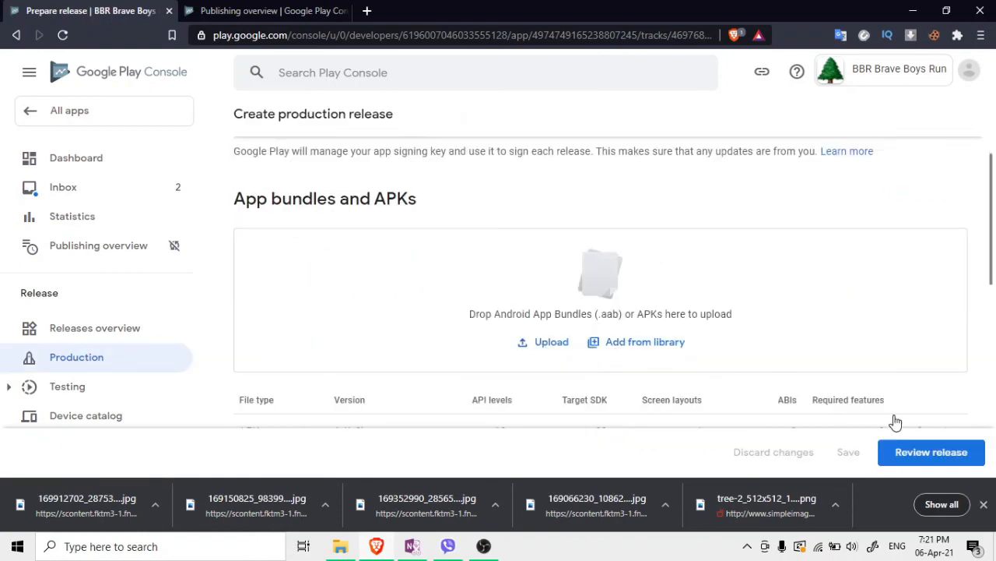
pyautogui.click(930, 467)
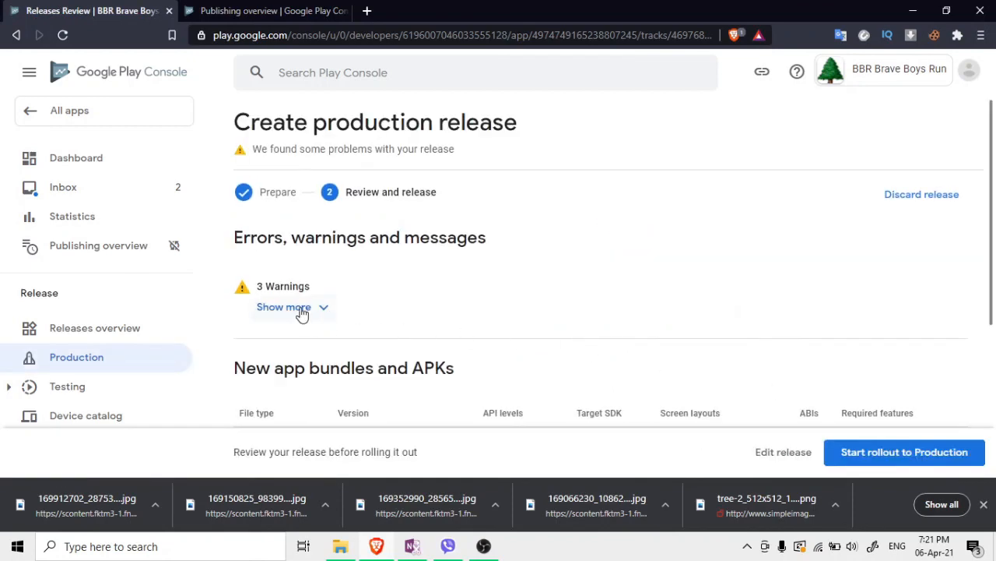
# Read the three release warnings, including the Java/Kotlin one, then start and confirm the Production rollout
pyautogui.click(302, 308)
pyautogui.scroll(-2, 308, 312)
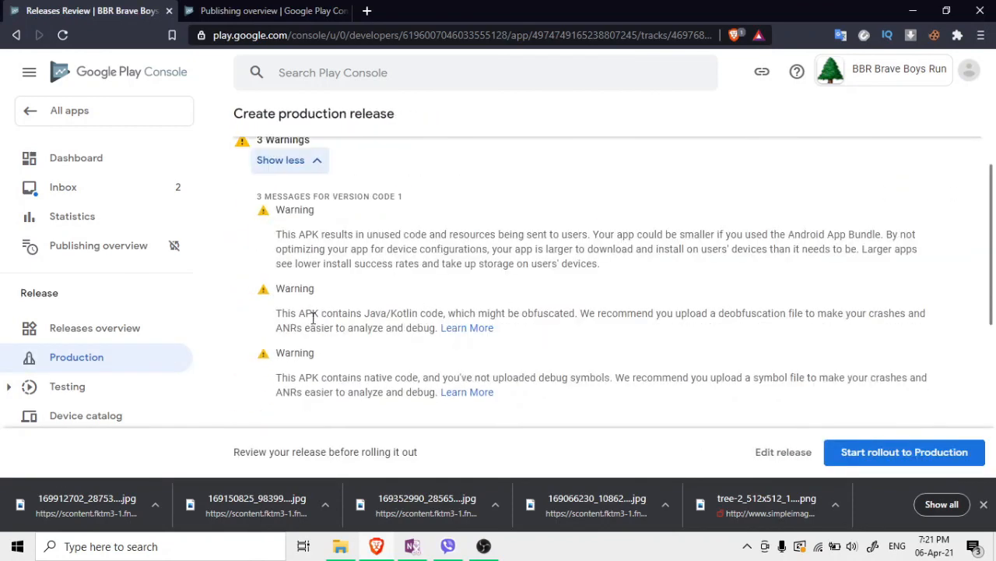
pyautogui.moveTo(311, 234); pyautogui.dragTo(732, 276)
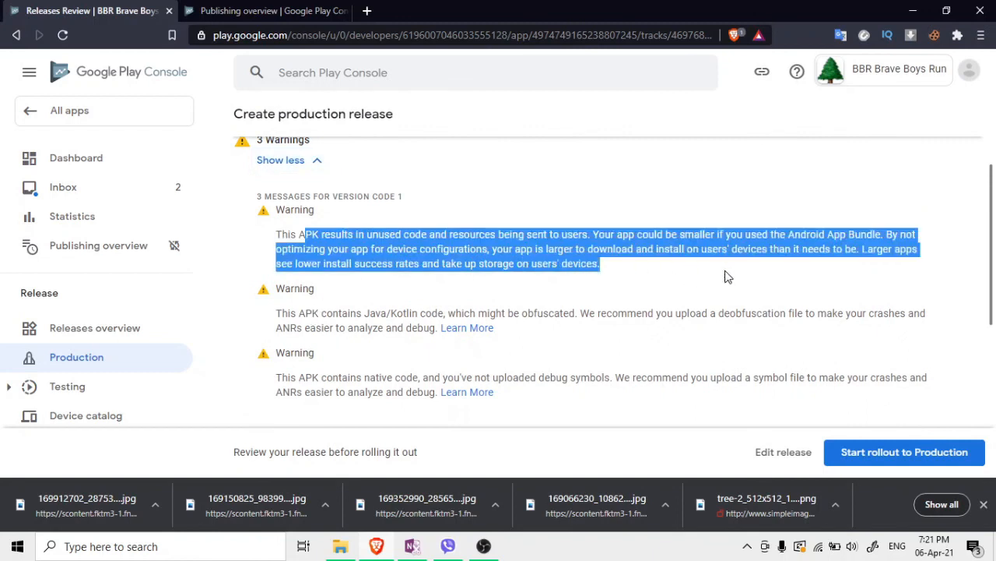
pyautogui.click(646, 274)
pyautogui.scroll(-1, 649, 274)
pyautogui.moveTo(277, 246); pyautogui.dragTo(416, 256)
pyautogui.click(644, 266)
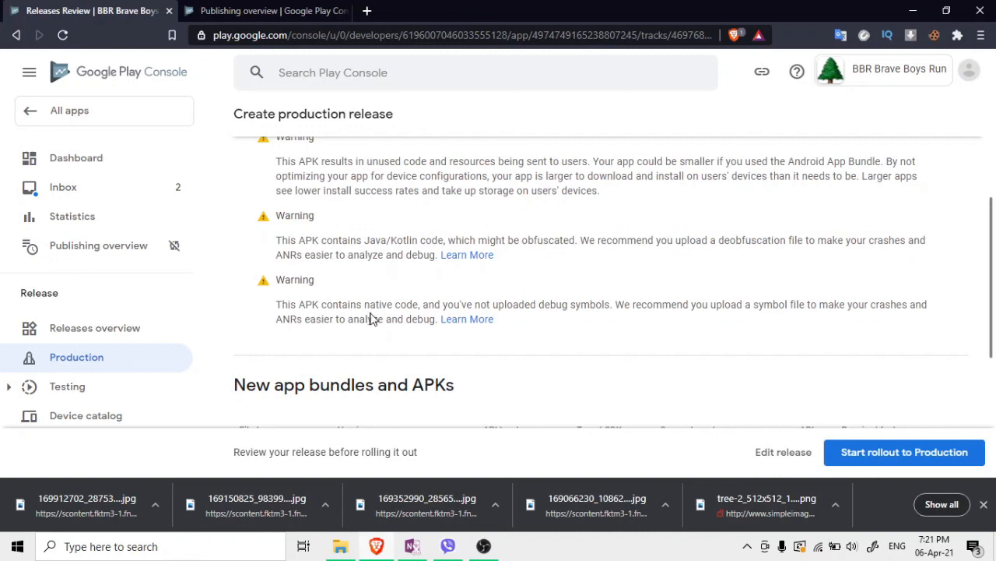
pyautogui.scroll(-3, 685, 364)
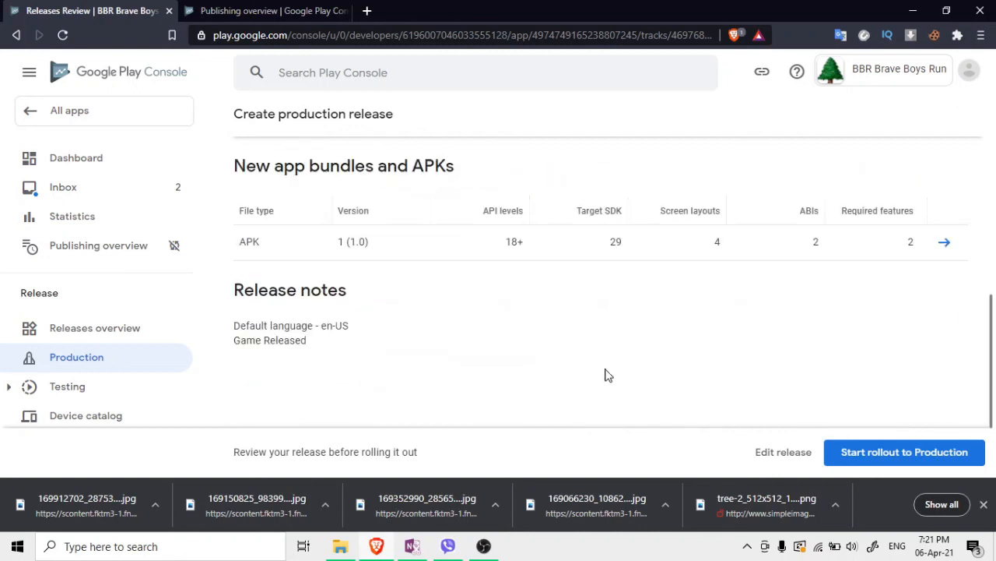
pyautogui.click(895, 455)
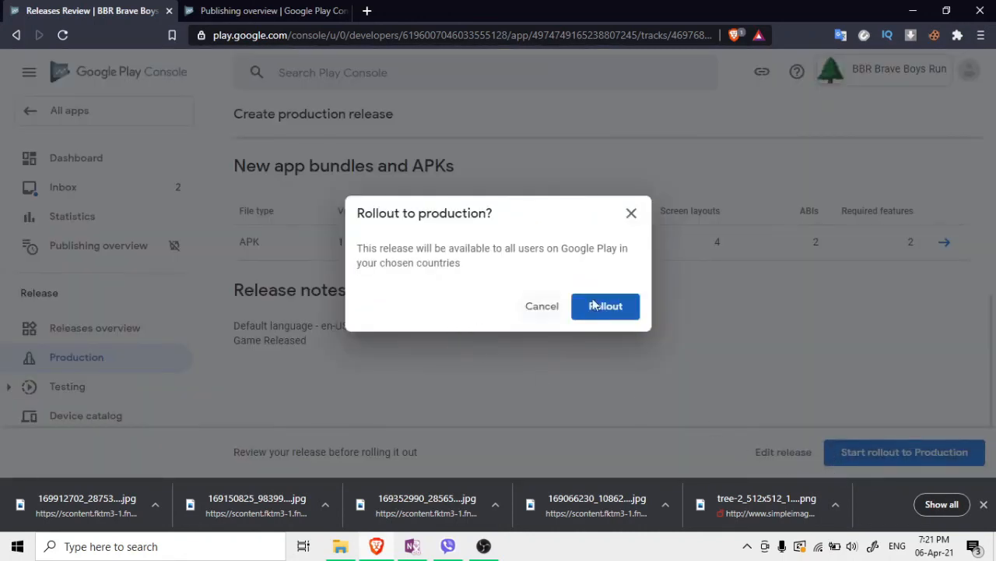
pyautogui.click(617, 314)
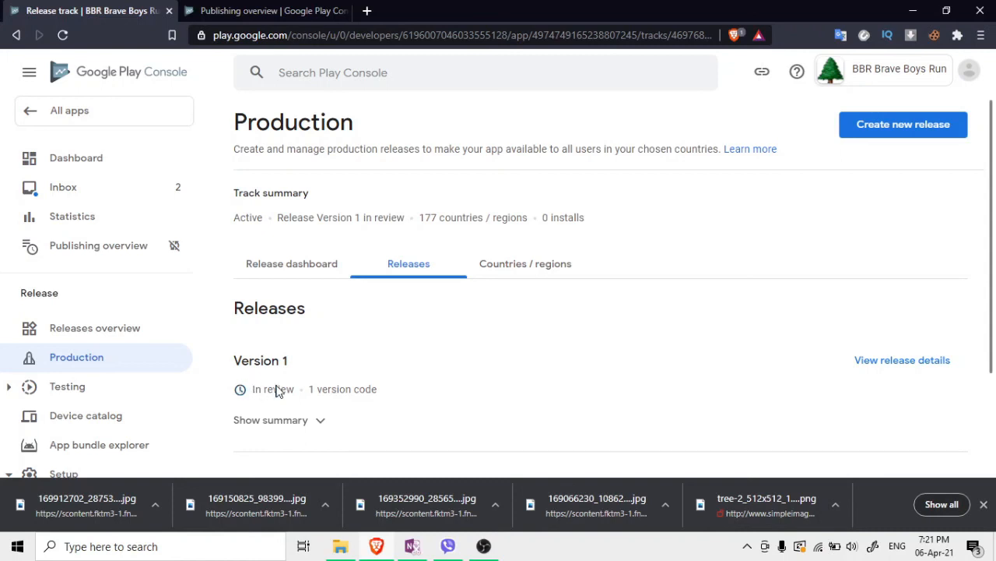
# Check the Dashboard shows the update In review, reading the review-times notice, then leave the browser
pyautogui.click(149, 171)
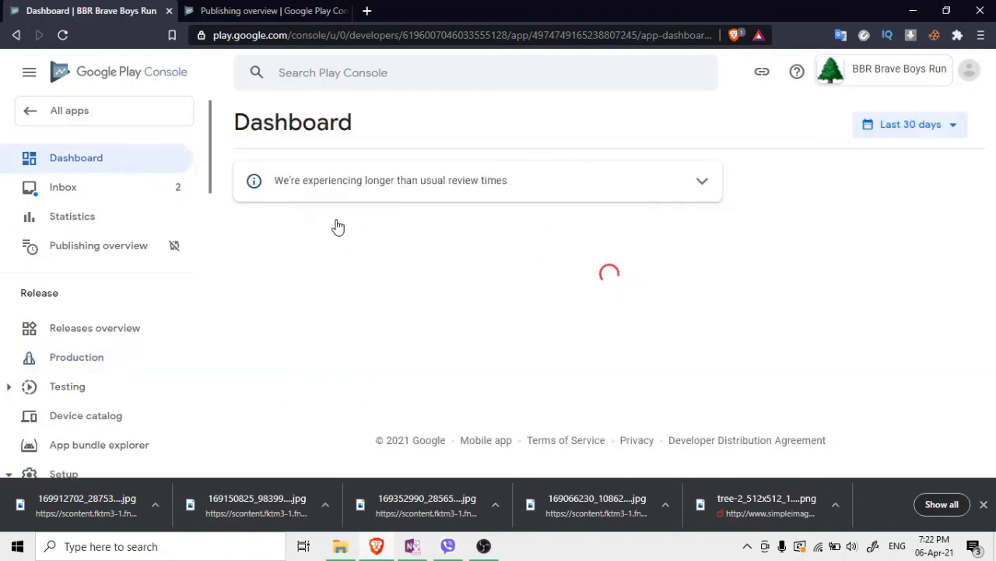
pyautogui.moveTo(294, 187); pyautogui.dragTo(537, 187)
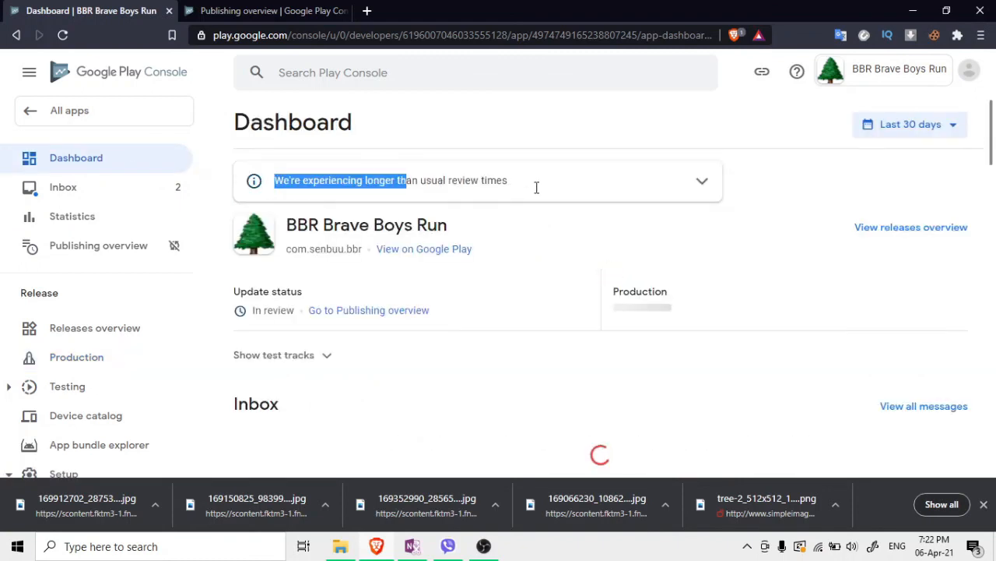
pyautogui.click(558, 281)
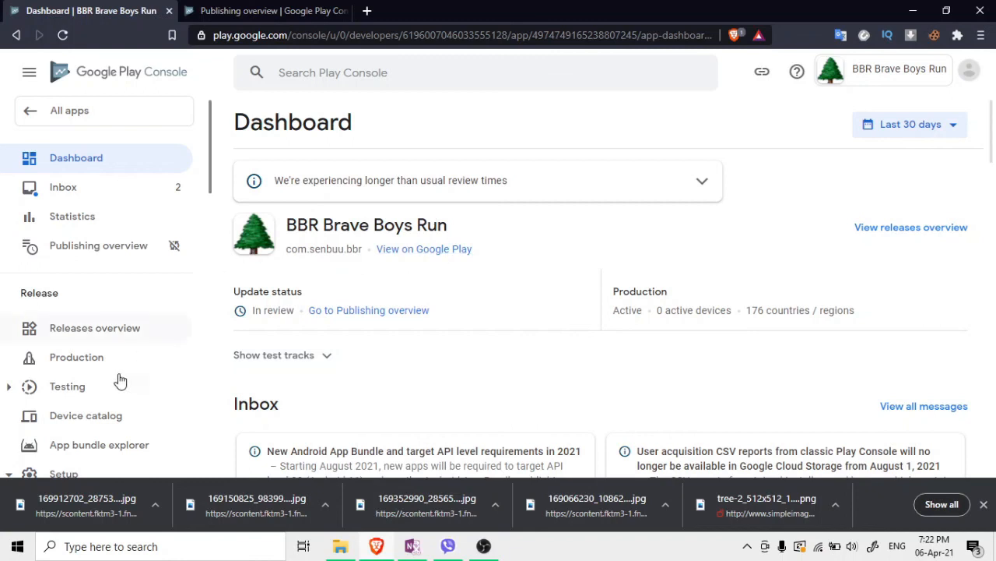
pyautogui.scroll(-2, 109, 393)
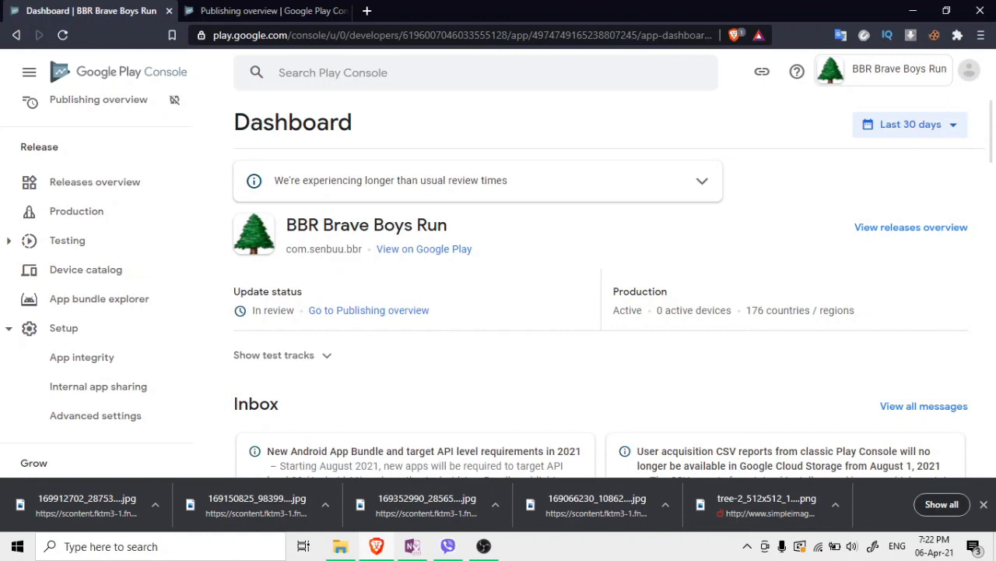
pyautogui.hotkey('alt', 'Tab')
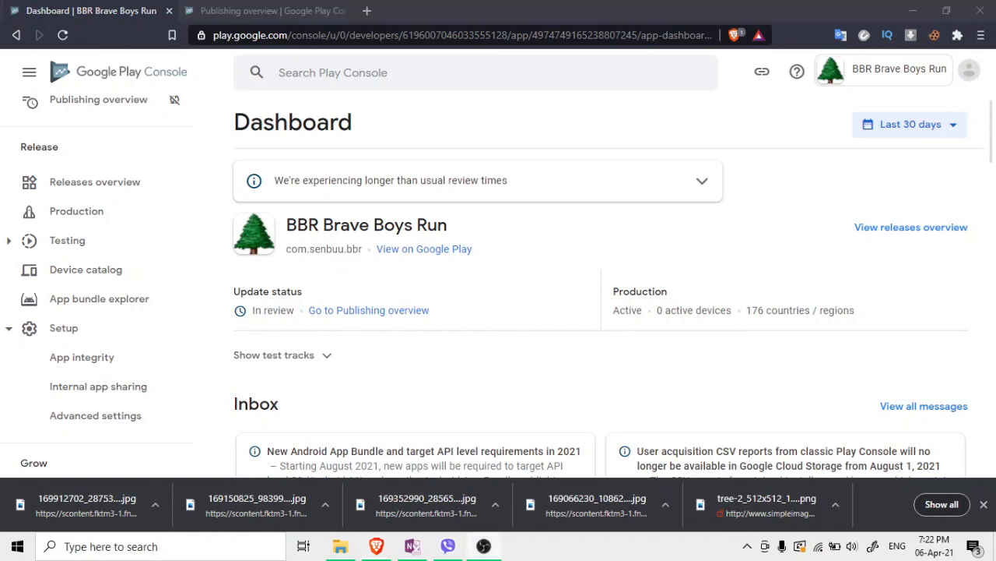